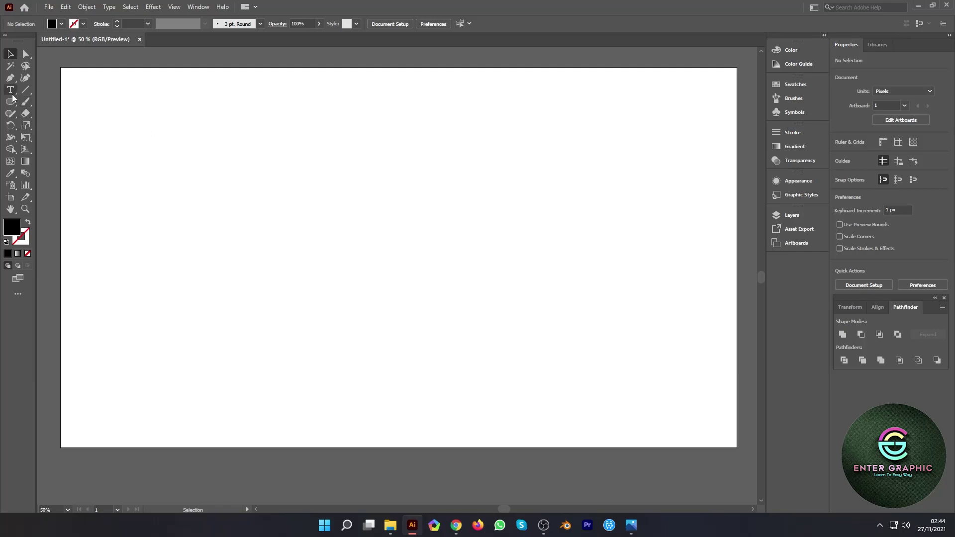
Draw a no-fill outlined circle near the centre of the artboard.
left_click(10, 101)
left_click(27, 223)
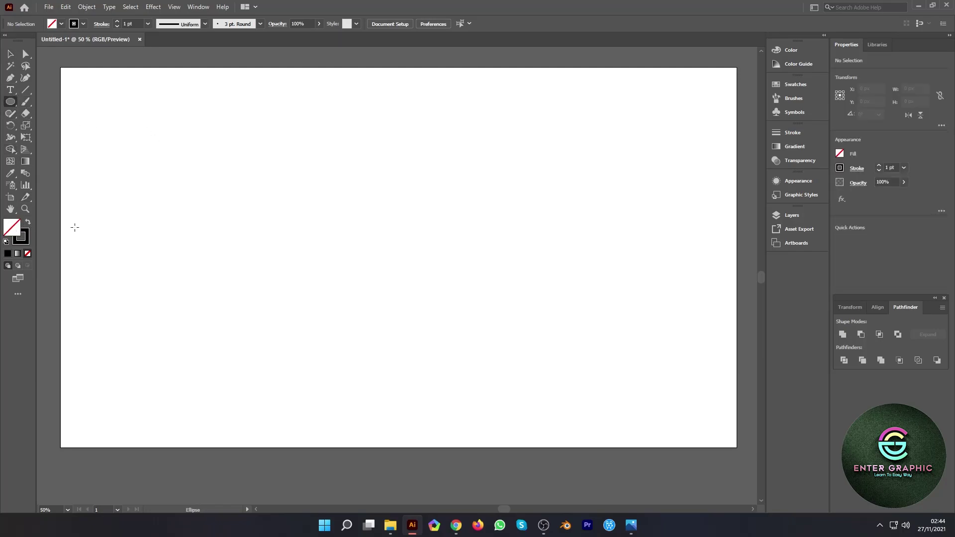
left_click_drag(390, 236, 408, 313)
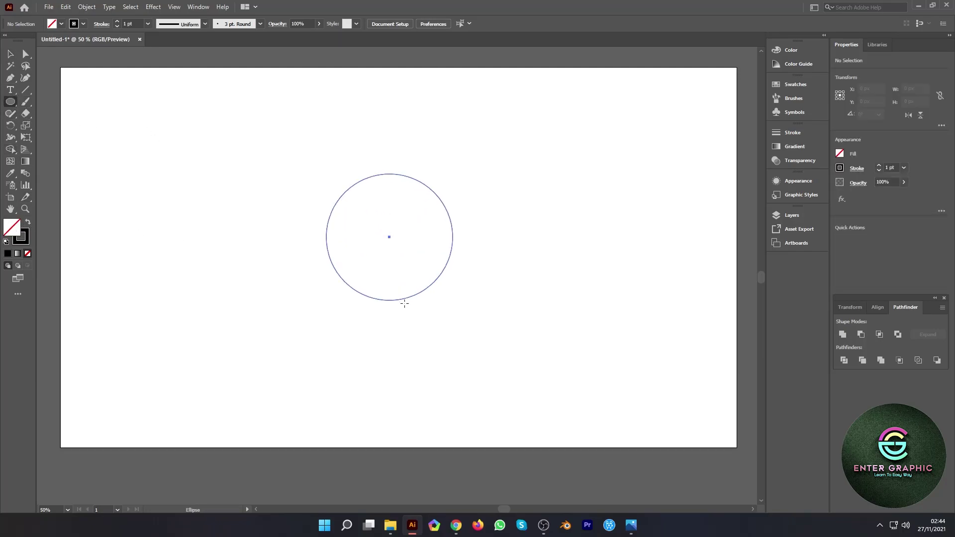
left_click(7, 58)
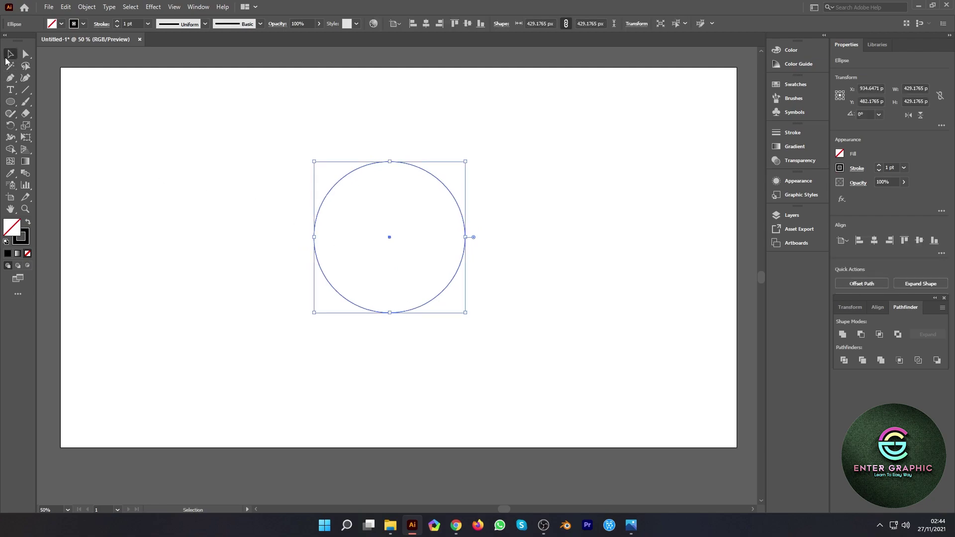
key("a")
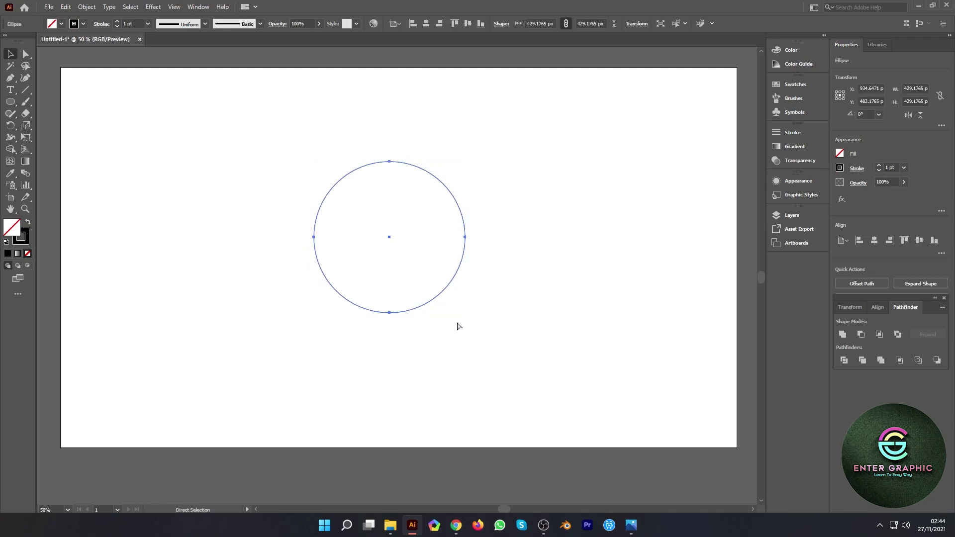
key("v")
Alt-scale a smaller copy of the circle, about 310 px, inside it.
left_click_drag(467, 313, 448, 307)
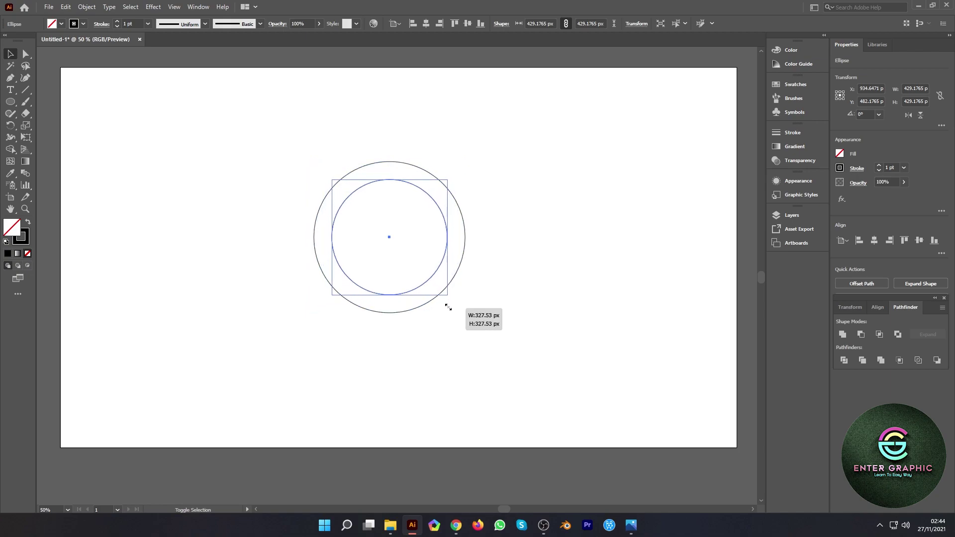
left_click_drag(448, 307, 445, 306)
scroll(366, 231, "up", 2)
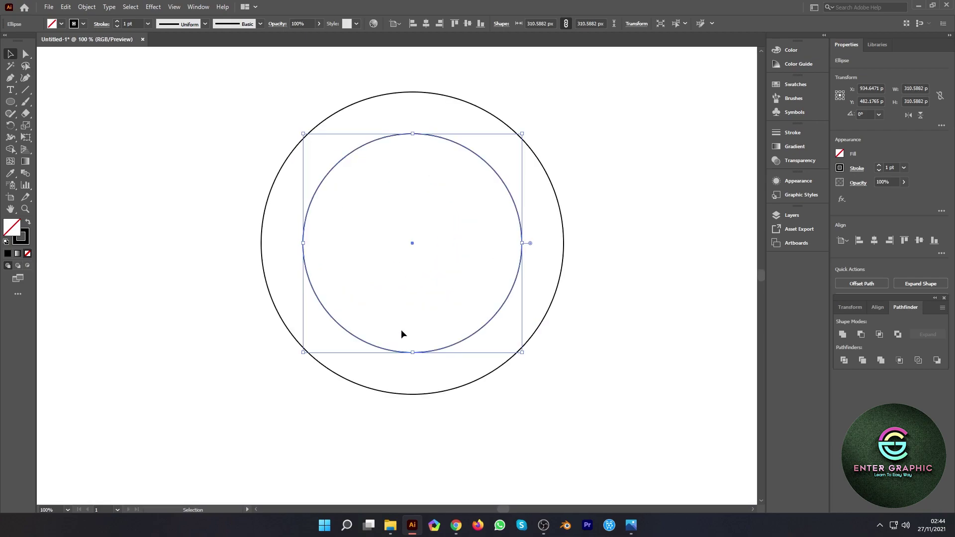
Stretch the inner copy taller into an oval touching the outer circle's bottom edge.
left_click_drag(412, 352, 411, 394)
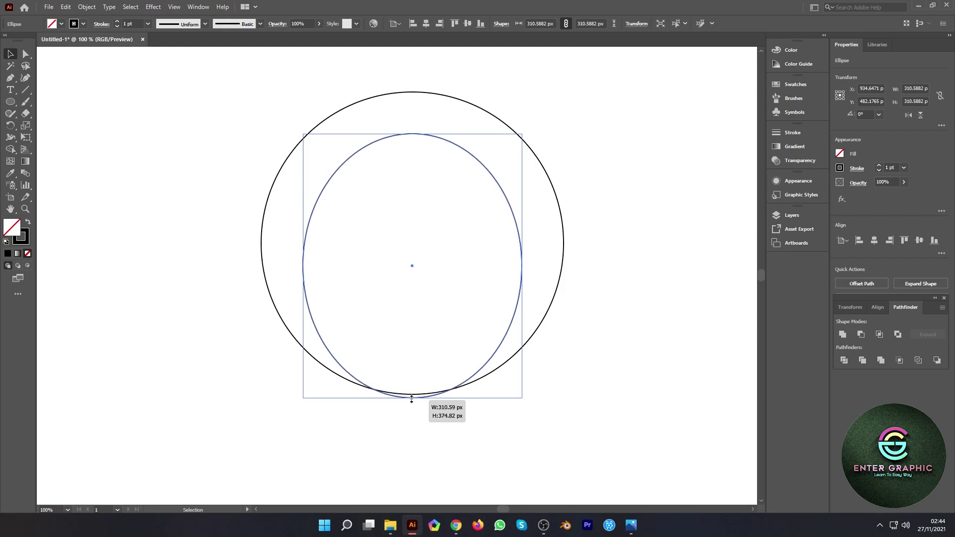
left_click_drag(411, 394, 428, 394)
scroll(415, 396, "up", 1)
scroll(407, 397, "up", 1)
scroll(425, 390, "down", 2)
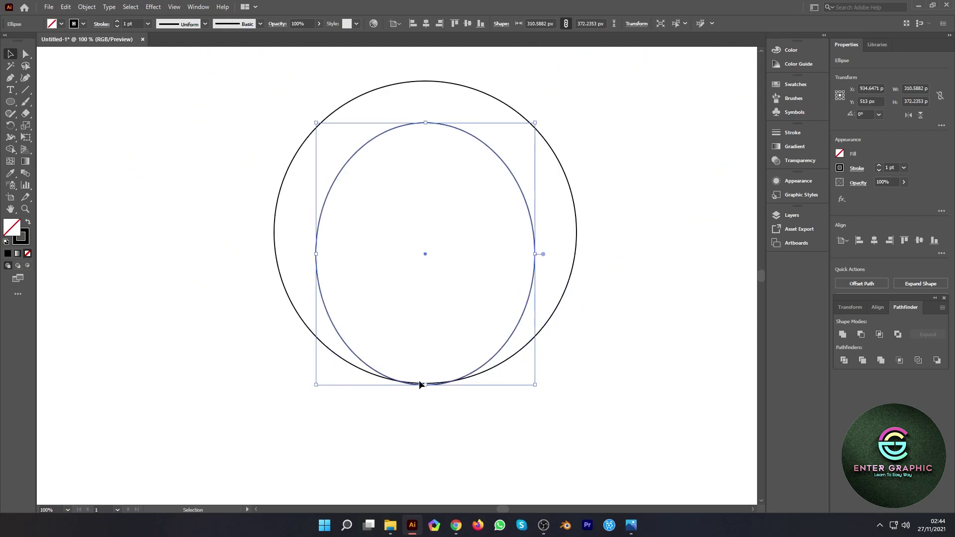
left_click(166, 122)
Pen a curved arc from above the outer circle's top down into the inner oval.
scroll(509, 335, "down", 1)
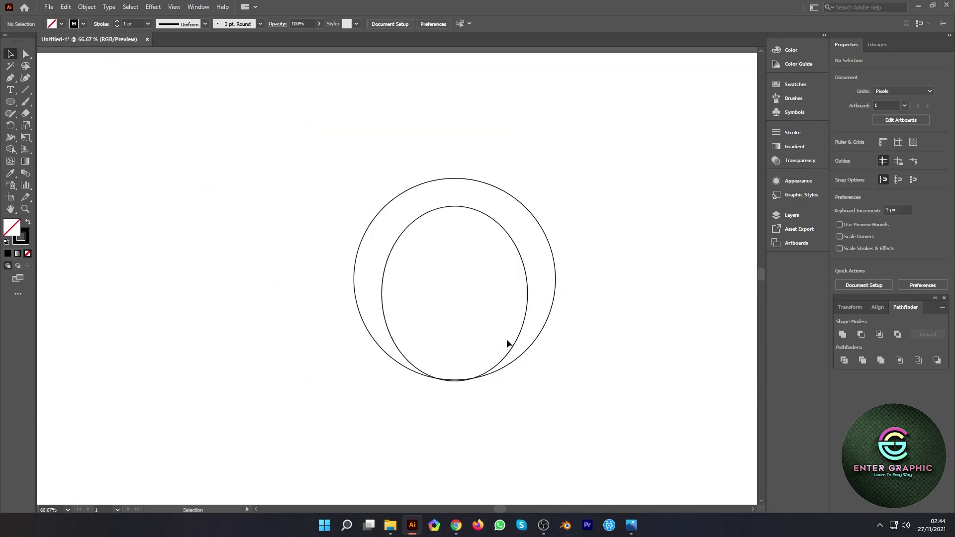
left_click(10, 78)
scroll(440, 186, "up", 1)
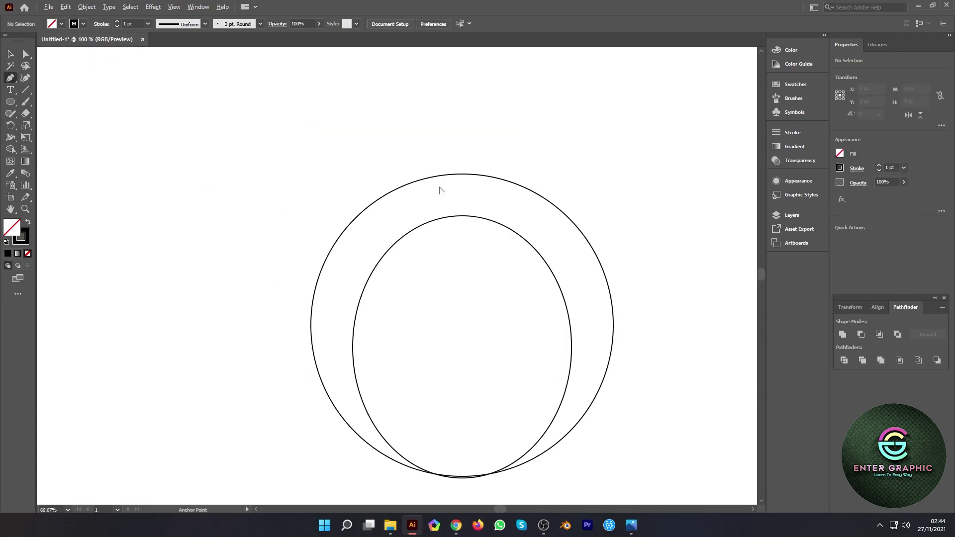
left_click_drag(460, 283, 451, 308)
scroll(460, 170, "up", 1)
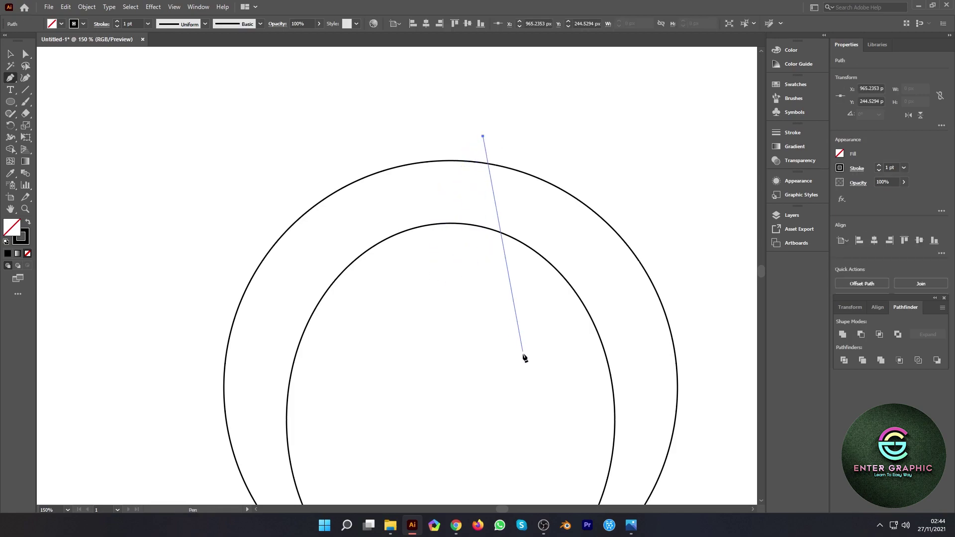
left_click_drag(495, 356, 575, 456)
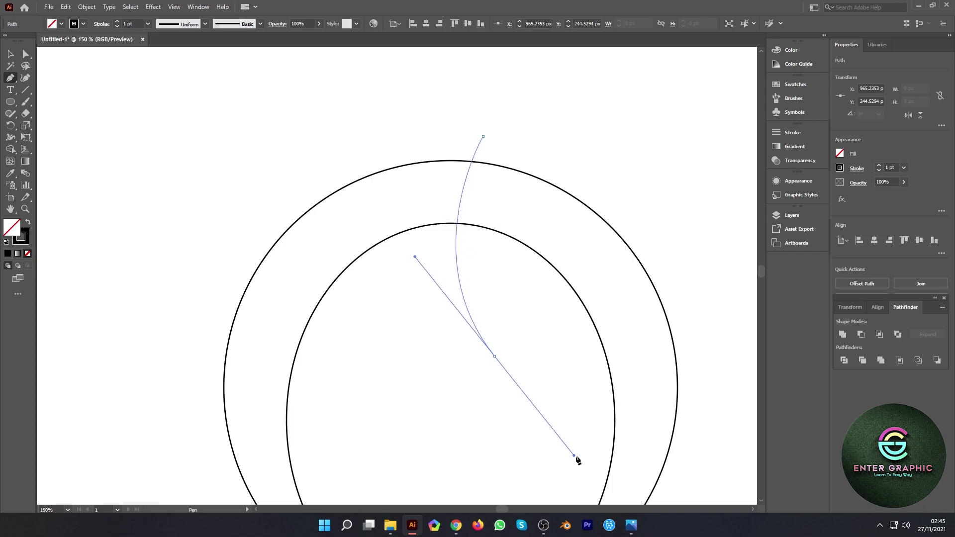
key("ctrl+z")
mouse_move(514, 378)
left_mouse_down()
mouse_move(645, 468)
mouse_move(607, 482)
mouse_move(624, 504)
mouse_move(619, 431)
left_mouse_up()
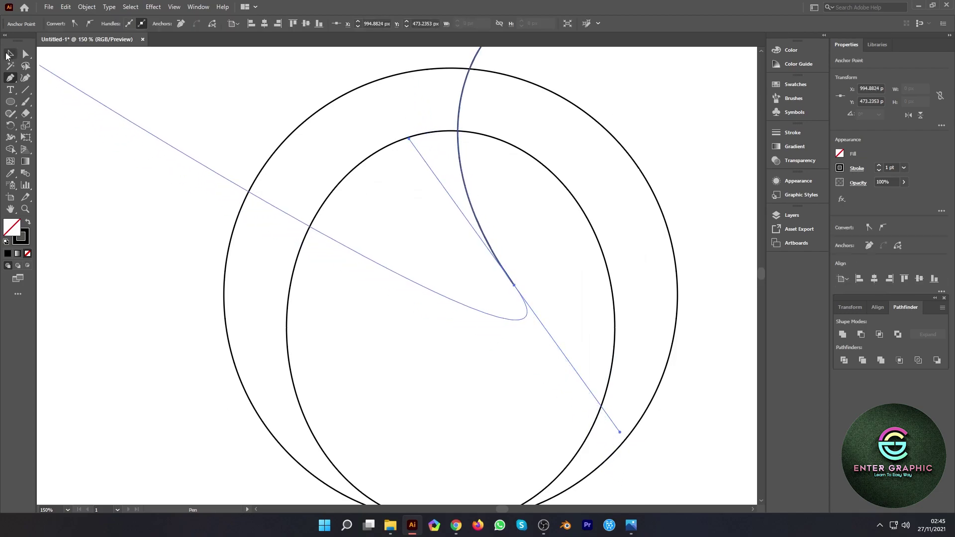
Finish the arc and marquee-select both circles and the arc together.
left_click(7, 55)
left_click(502, 350)
key("ctrl+0")
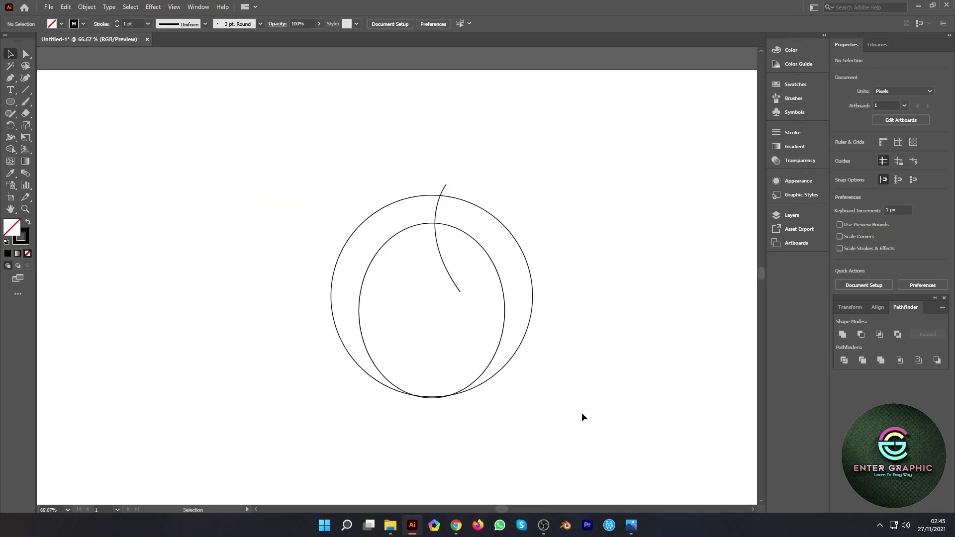
left_click_drag(582, 416, 304, 111)
With Shape Builder, delete the inner oval, the circle's right side and the stray tip piece.
left_click(10, 149)
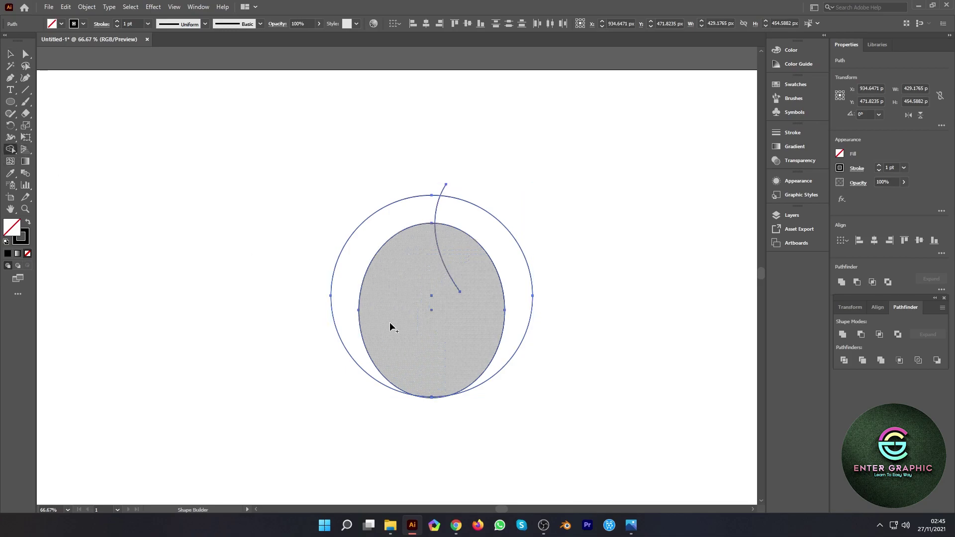
left_click_drag(437, 314, 448, 345)
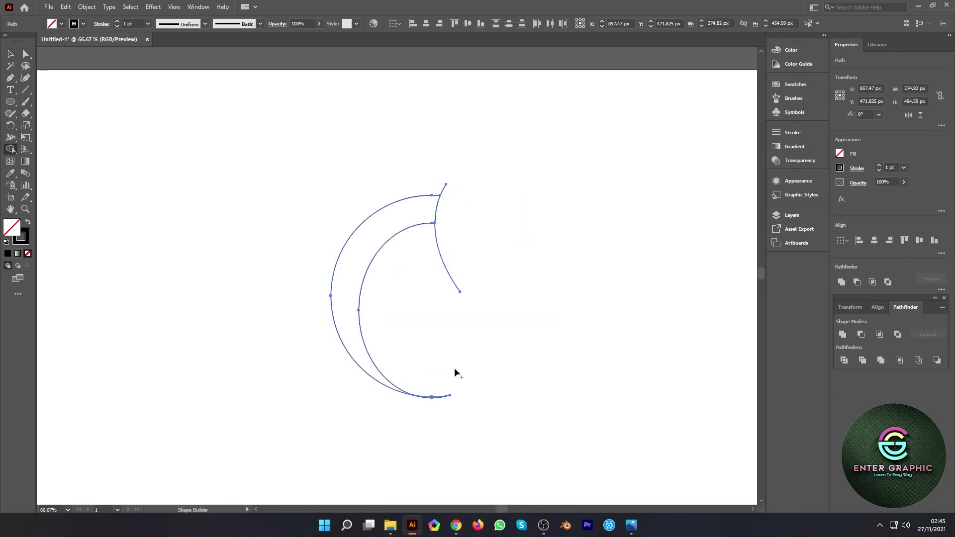
scroll(443, 200, "up", 3)
scroll(444, 200, "down", 1)
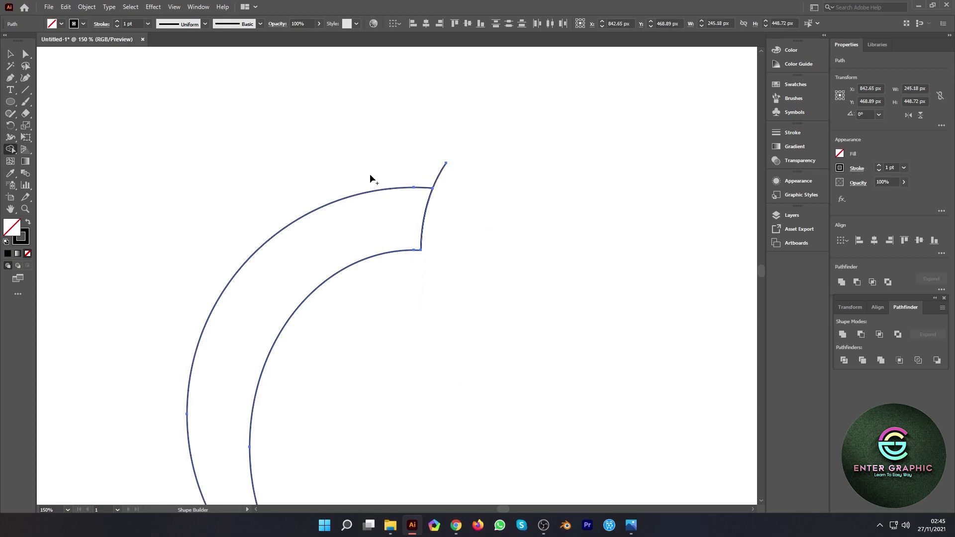
left_click_drag(473, 215, 473, 215)
Give the remaining crescent a solid black fill with no stroke.
left_click(10, 54)
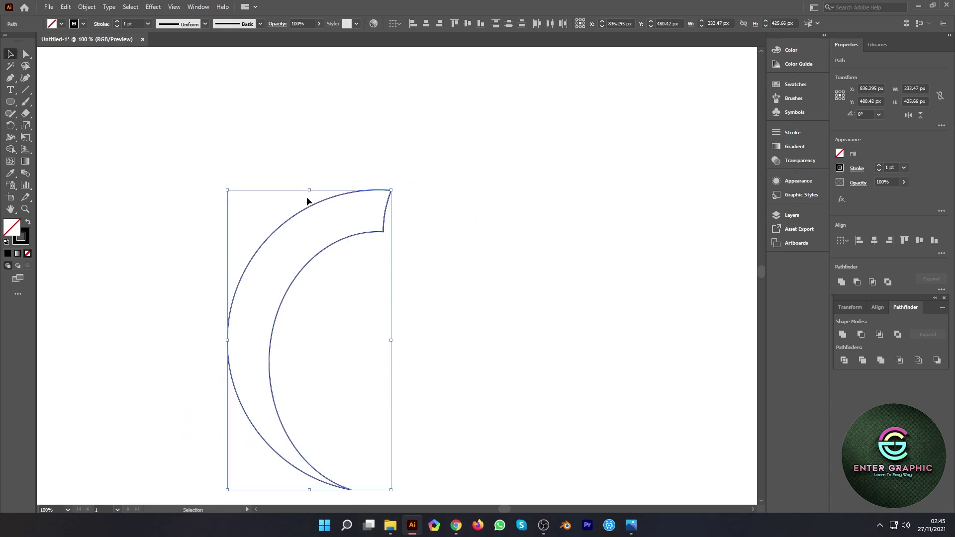
scroll(373, 254, "down", 1)
left_click(28, 222)
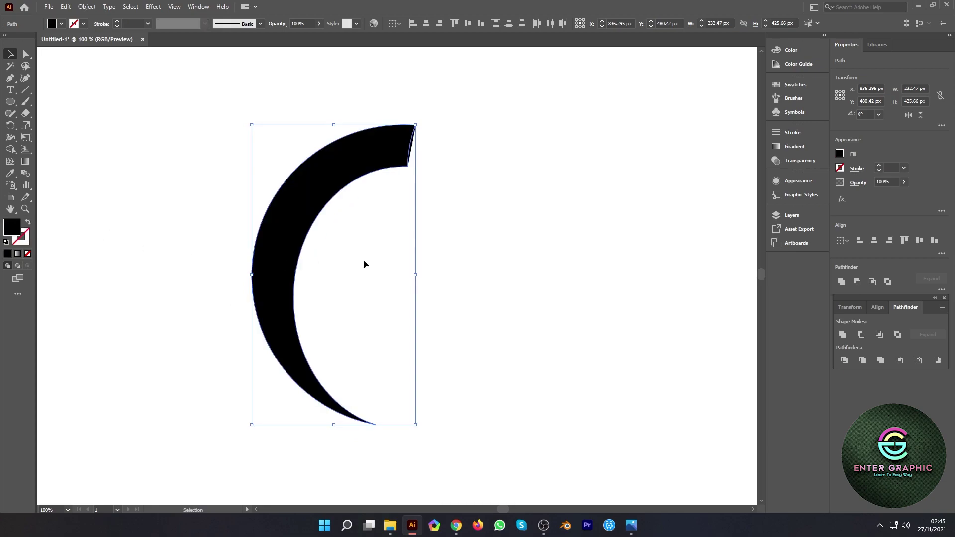
scroll(437, 216, "up", 1)
scroll(462, 204, "up", 2)
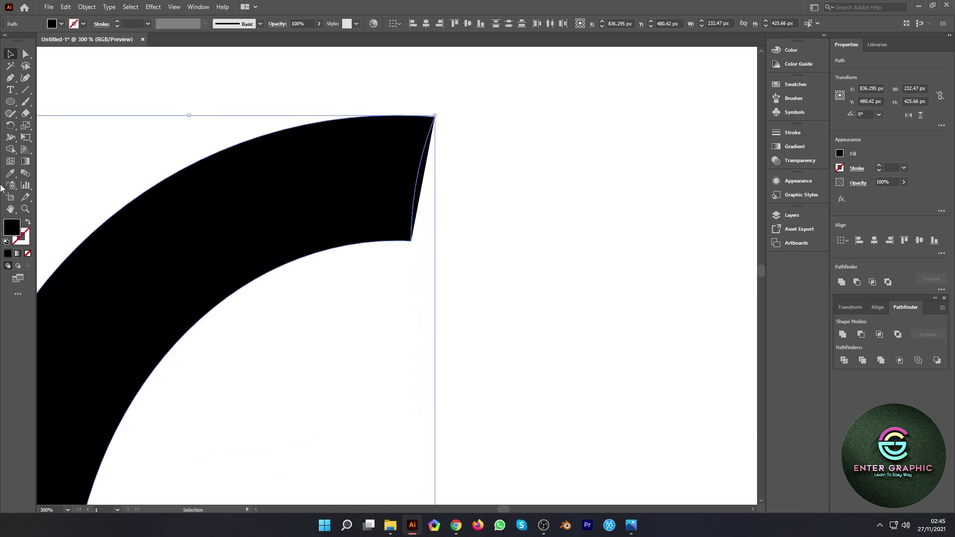
Deselect the crescent and pan to centre it in the view.
left_click(10, 149)
scroll(409, 167, "up", 2)
scroll(452, 185, "up", 1)
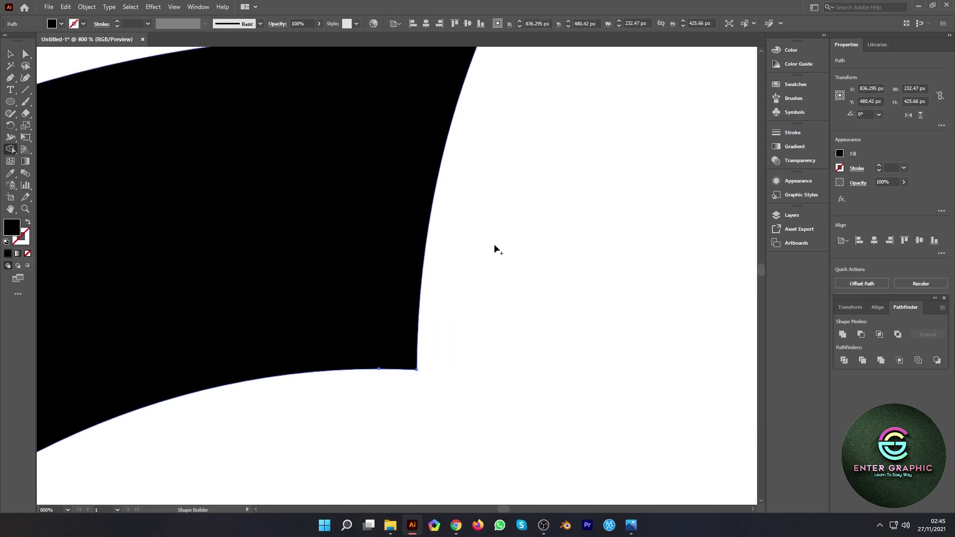
scroll(495, 249, "down", 5)
left_click(10, 54)
left_click(222, 147)
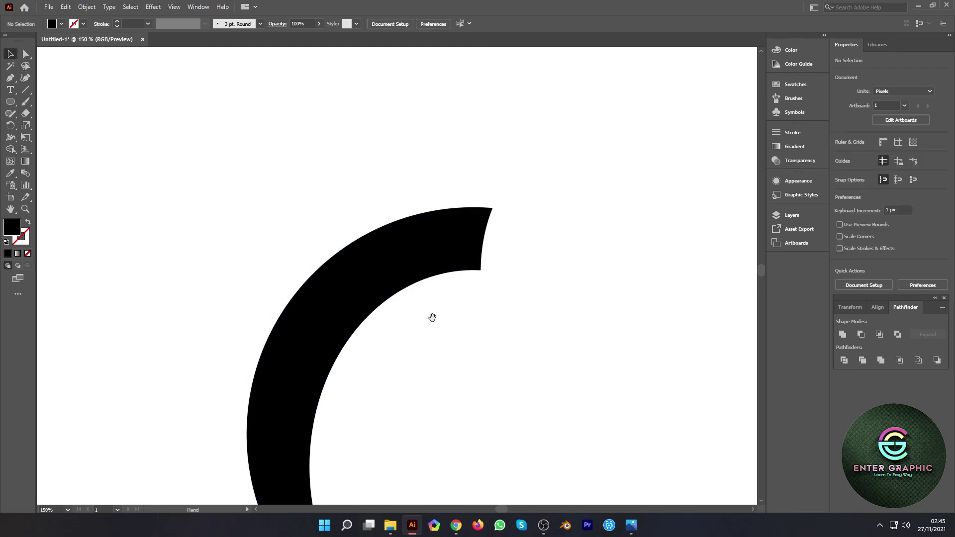
left_click_drag(431, 317, 418, 210)
scroll(438, 238, "down", 1)
left_click_drag(460, 271, 452, 265)
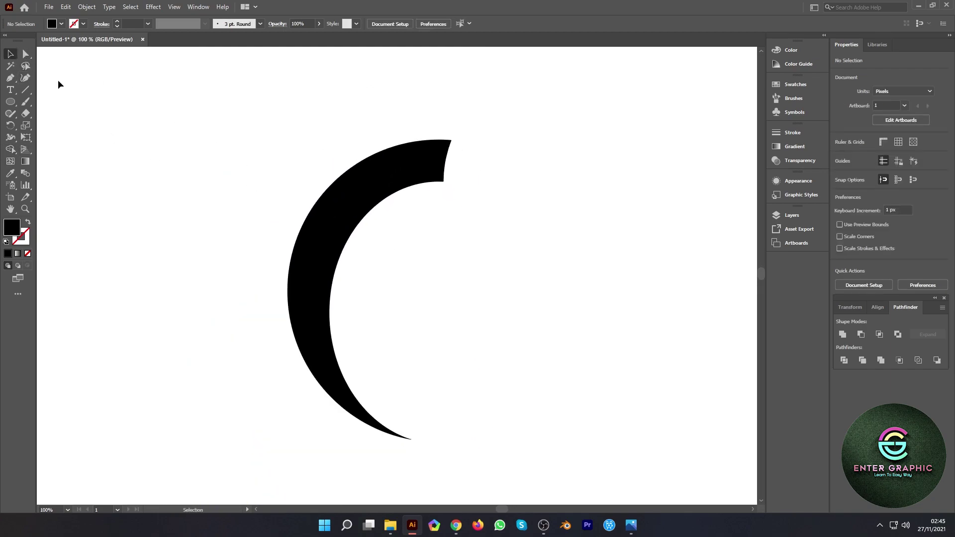
Start a fin path on the crescent's top edge, curving up to a sharp top point.
key("p")
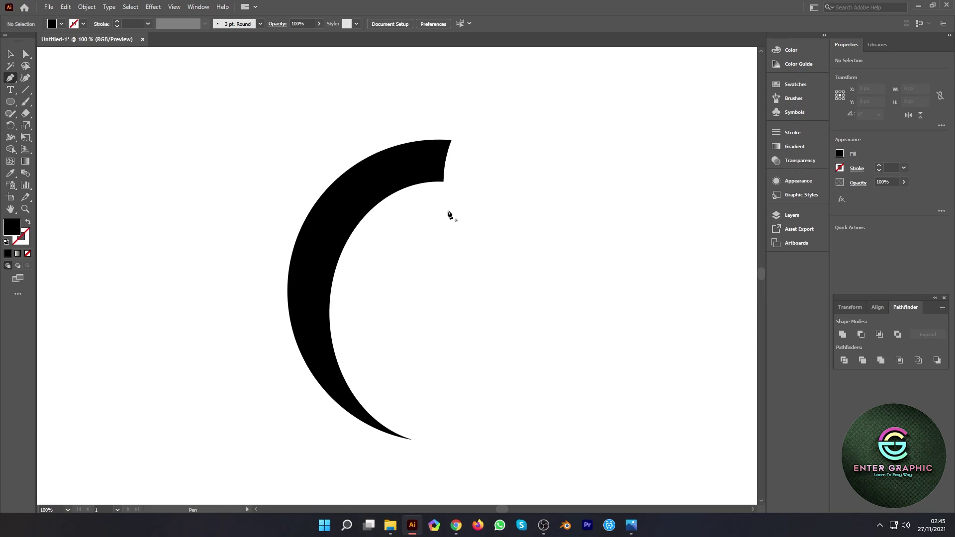
left_click(366, 159)
scroll(373, 192, "up", 3)
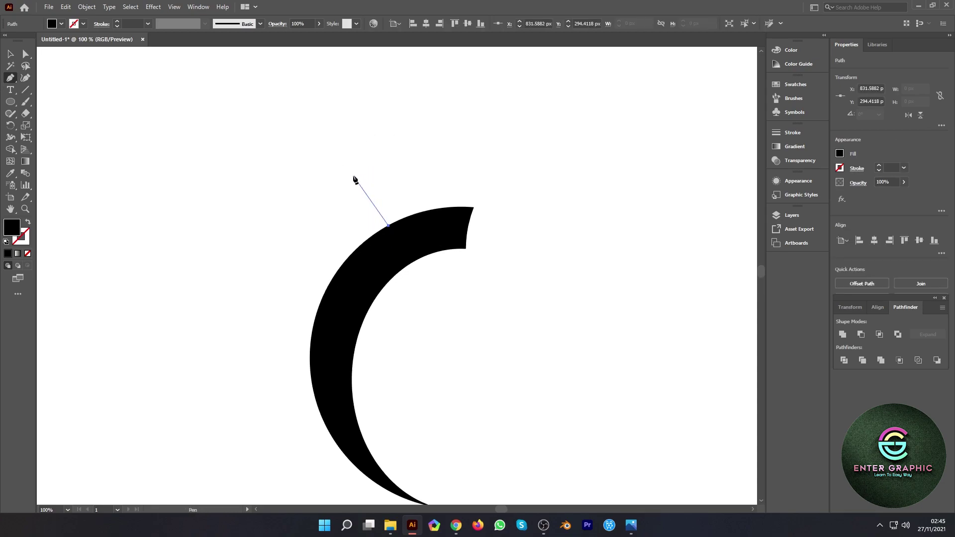
left_click(388, 225)
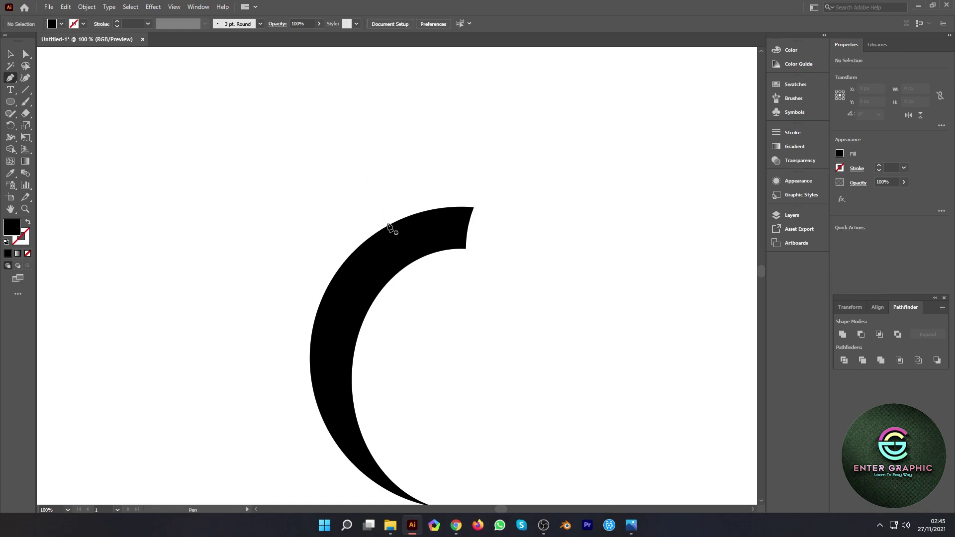
left_click(386, 229)
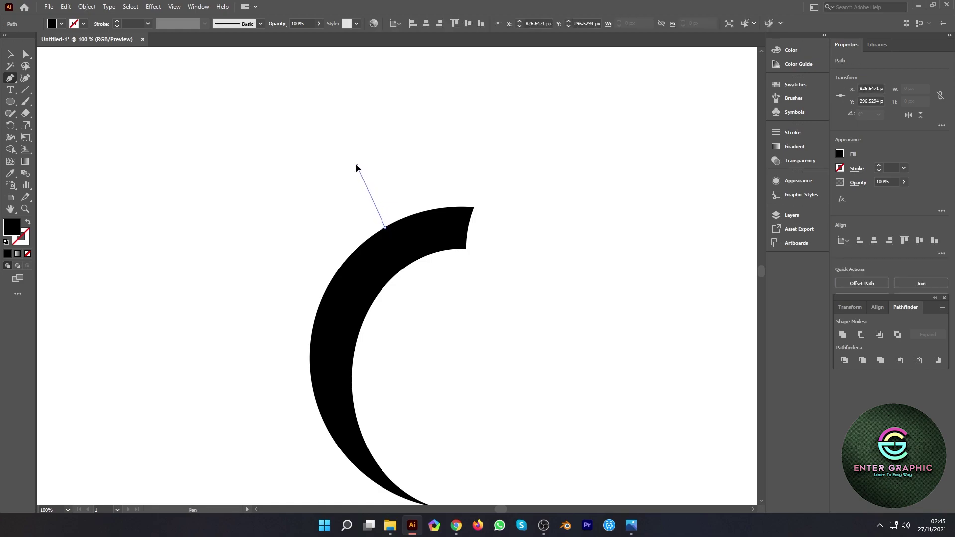
left_click_drag(356, 166, 333, 137)
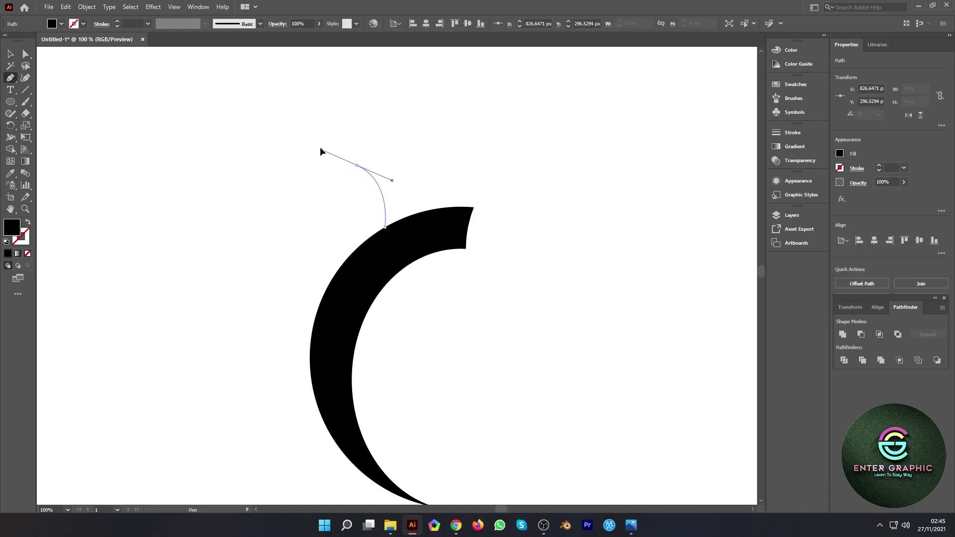
left_click(356, 166)
Curve the fin down to the crescent's left edge and close it at its start point.
left_click(27, 223)
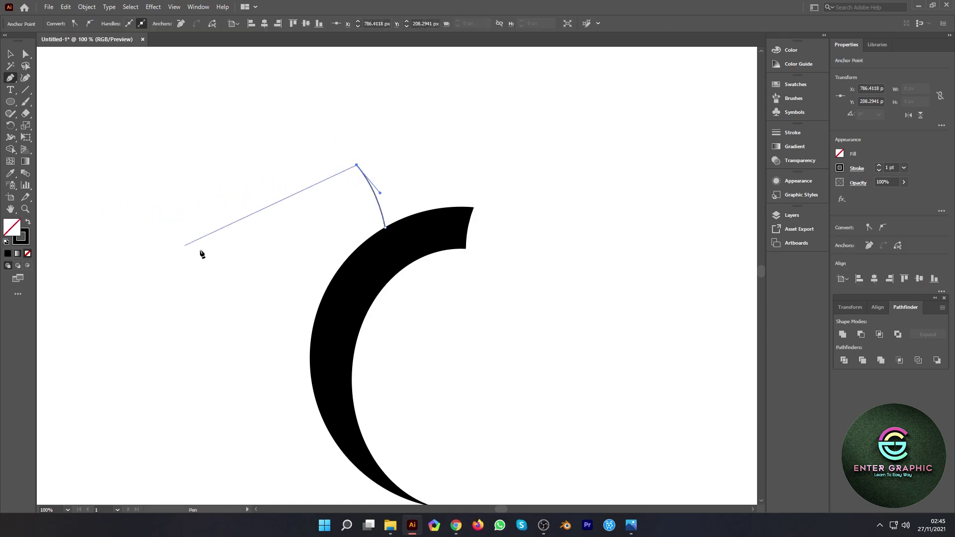
left_click(339, 229)
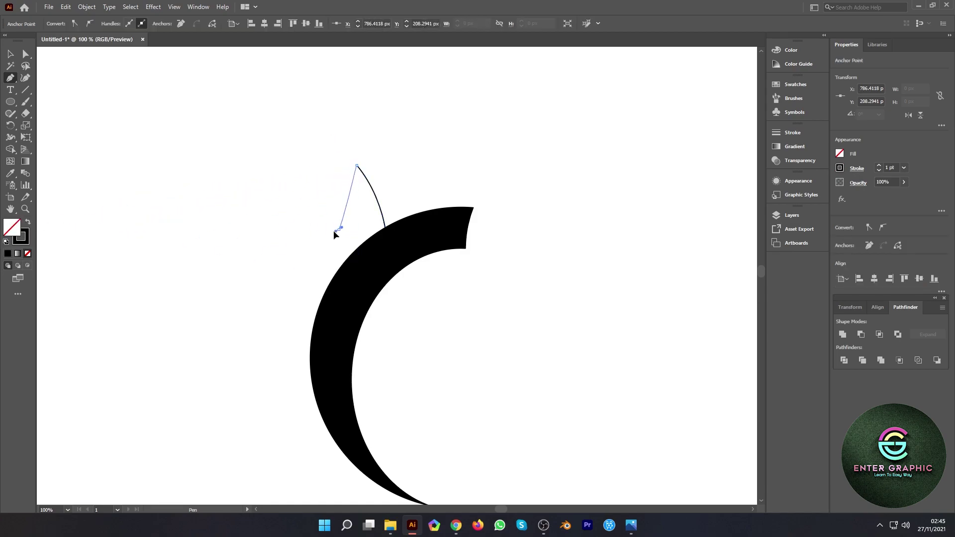
left_click_drag(307, 247, 309, 255)
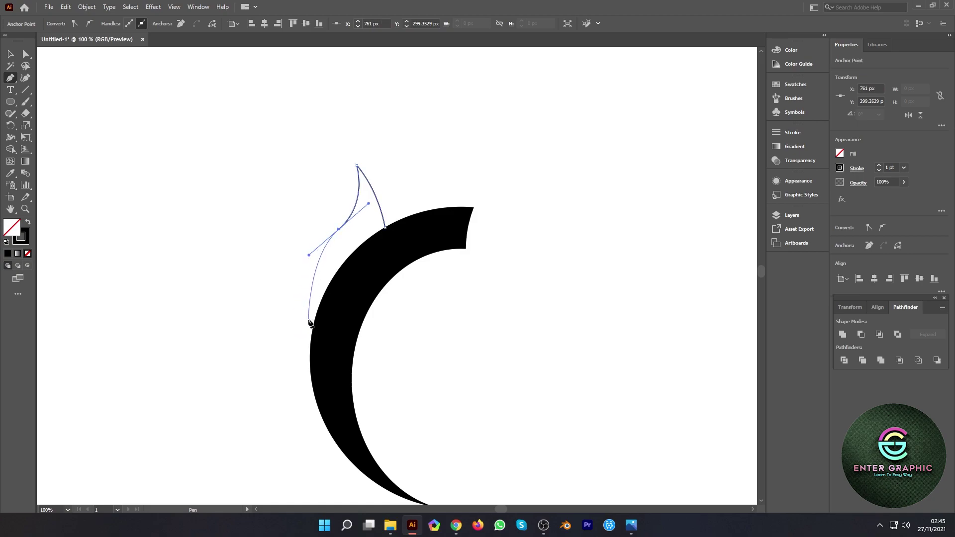
left_click(309, 321)
scroll(360, 245, "up", 2)
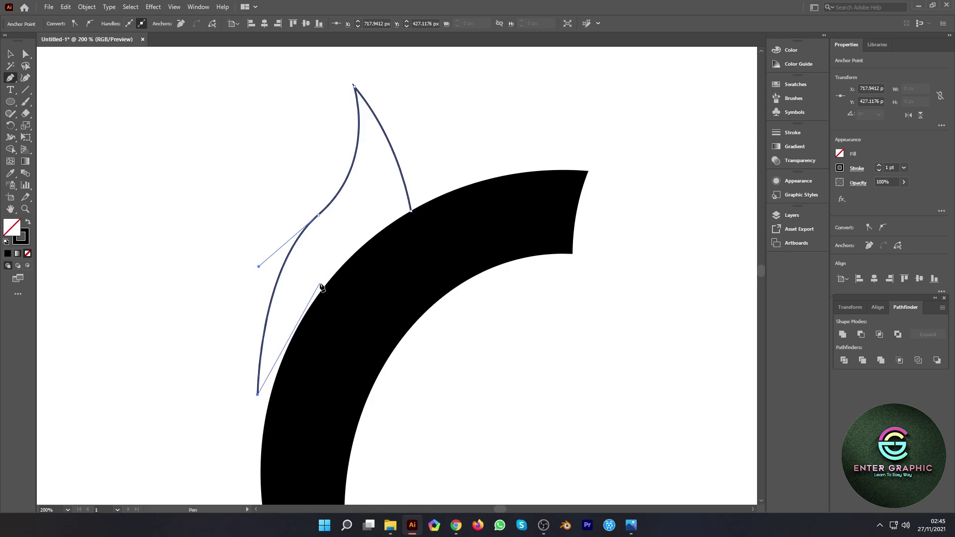
left_click_drag(327, 285, 393, 228)
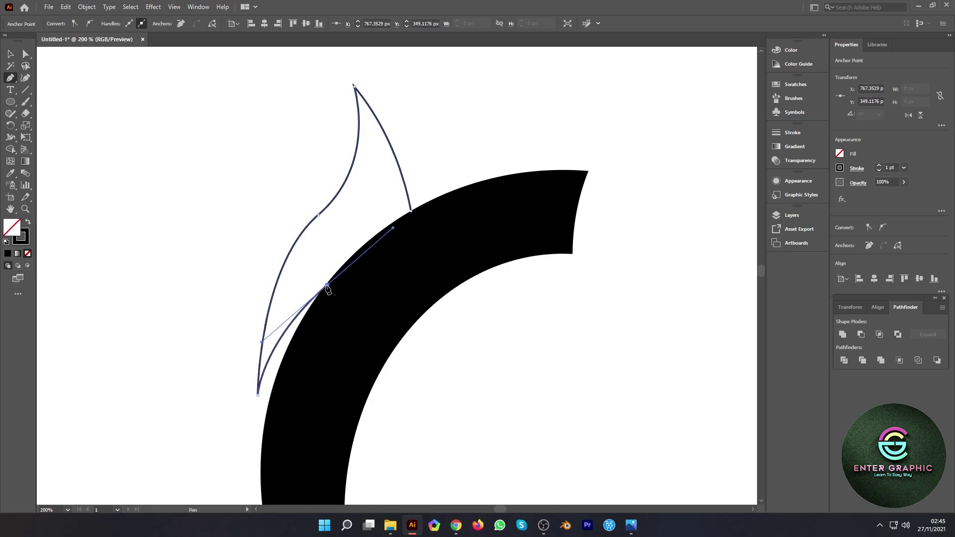
left_click(411, 212)
left_click(411, 212)
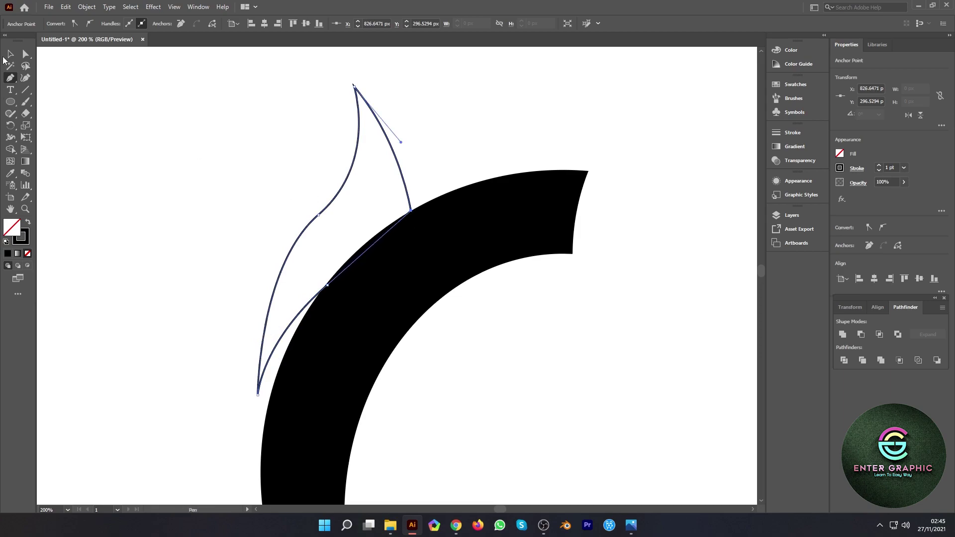
Fill the fin solid black and deselect it.
left_click(10, 54)
left_click(29, 223)
left_click(213, 207)
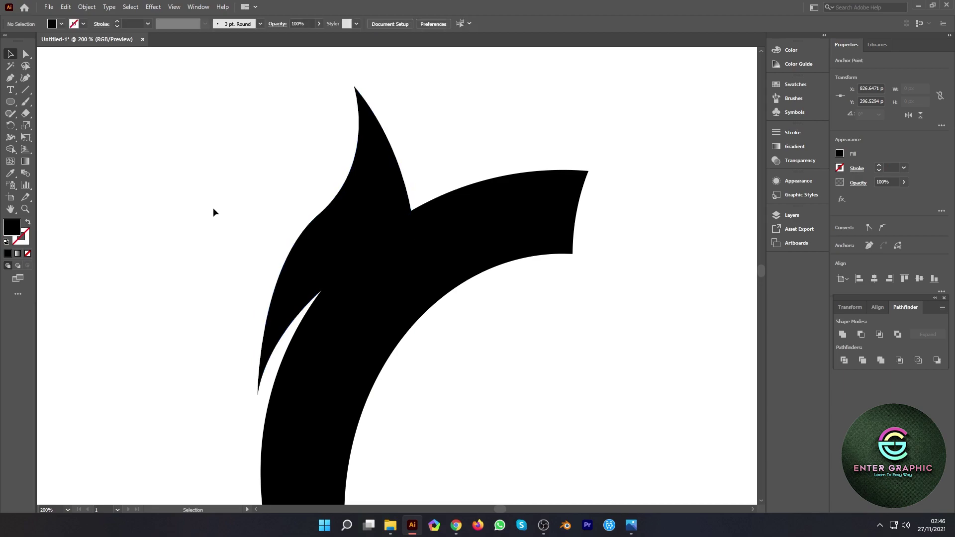
key("ctrl+minus")
key("ctrl+minus")
key("ctrl+minus")
Pen a closed thin curved stripe along the arc's inner side, just below its top end.
key("ctrl+0")
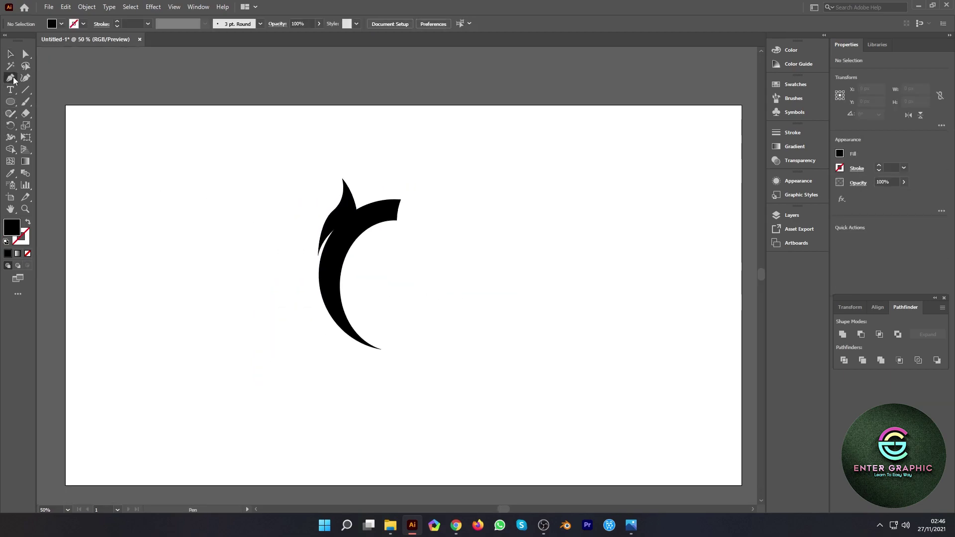
left_click(10, 77)
key("ctrl+plus")
scroll(363, 290, "up", 1)
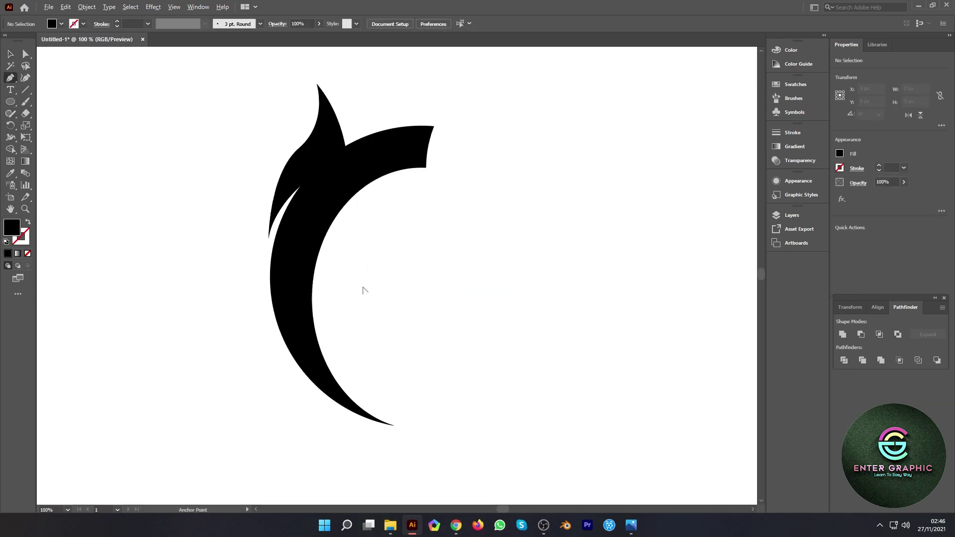
left_click(425, 182)
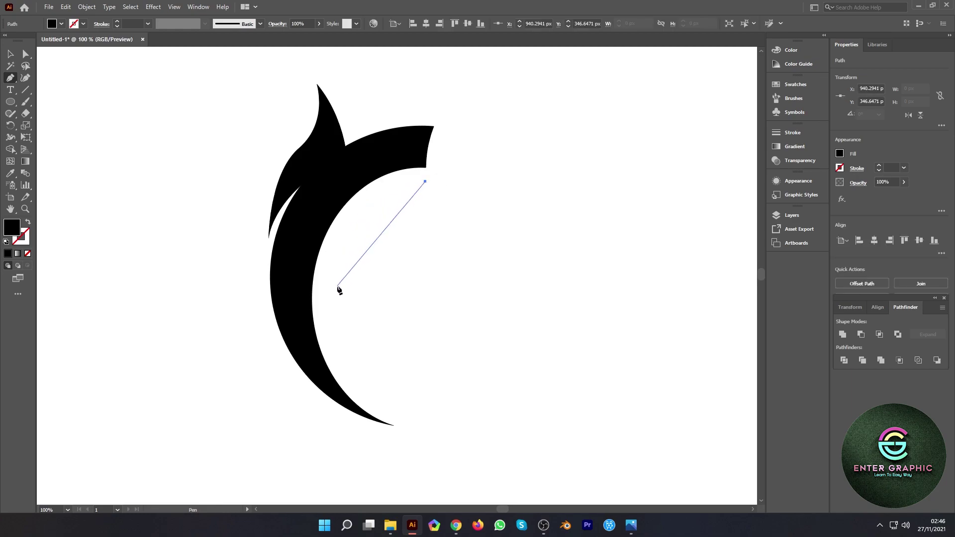
left_click_drag(338, 290, 346, 378)
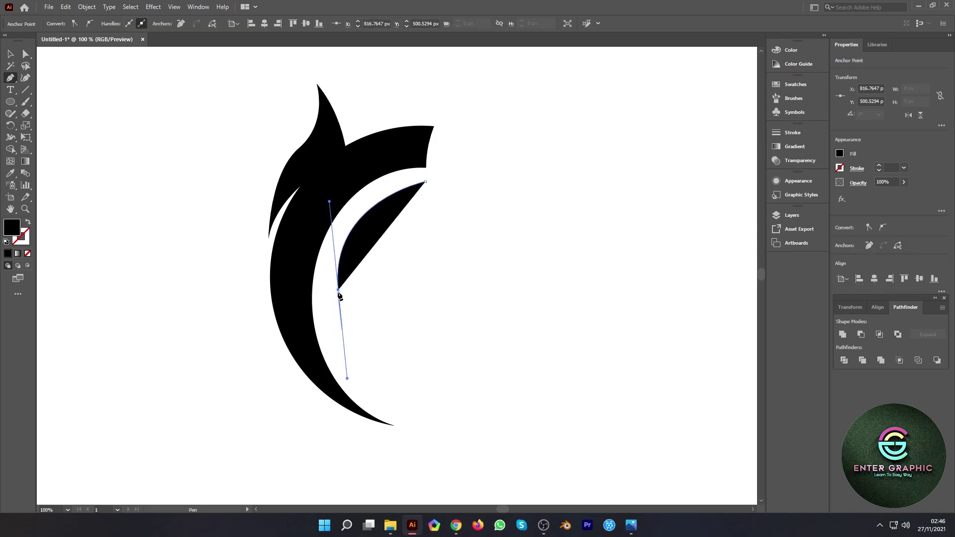
mouse_move(426, 209)
left_mouse_down()
mouse_move(501, 192)
mouse_move(488, 198)
left_mouse_up()
left_click(426, 209)
left_click(425, 183)
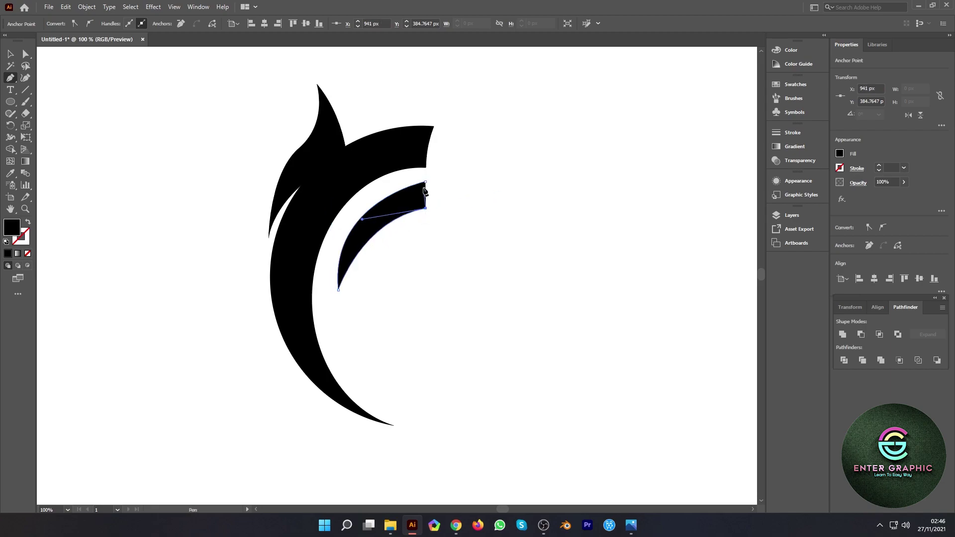
left_click(425, 183, "ctrl")
left_click(10, 54)
left_click(144, 137)
Start a new pen path just below the inner stripe's tip.
left_click(10, 77)
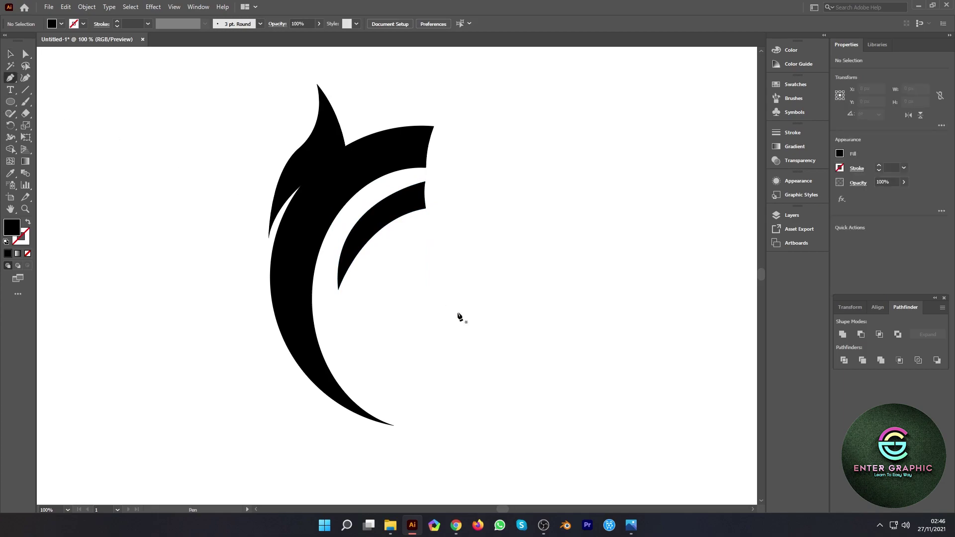
scroll(422, 268, "down", 1)
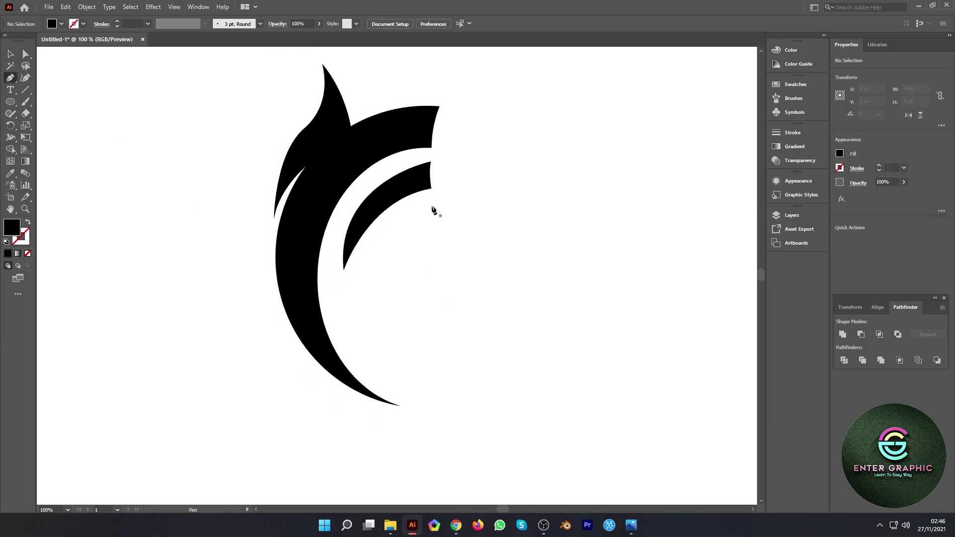
left_click(432, 206)
left_click(432, 199, "ctrl")
left_click(432, 195)
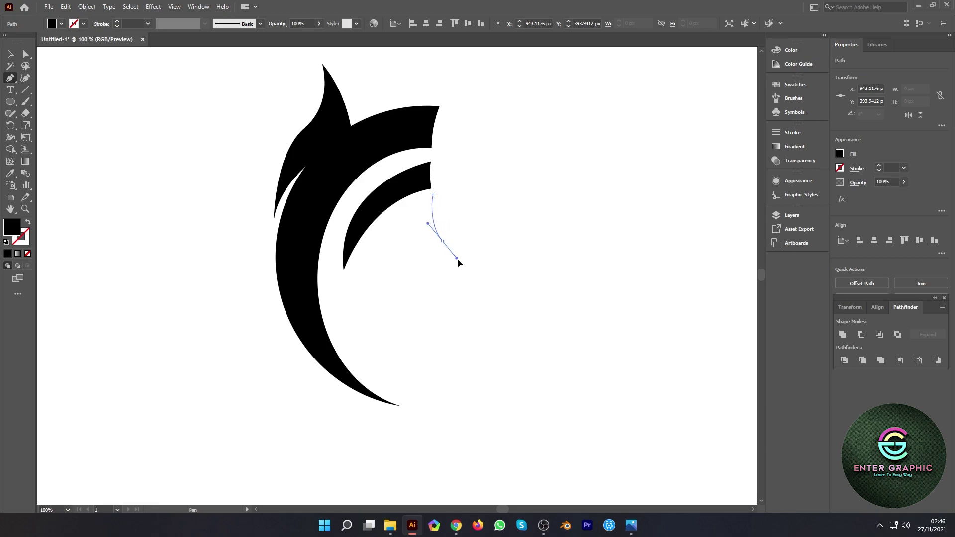
key("ctrl+z")
key("ctrl+z")
Extend the new path down to a curved lower tip point.
left_click_drag(450, 247, 451, 244)
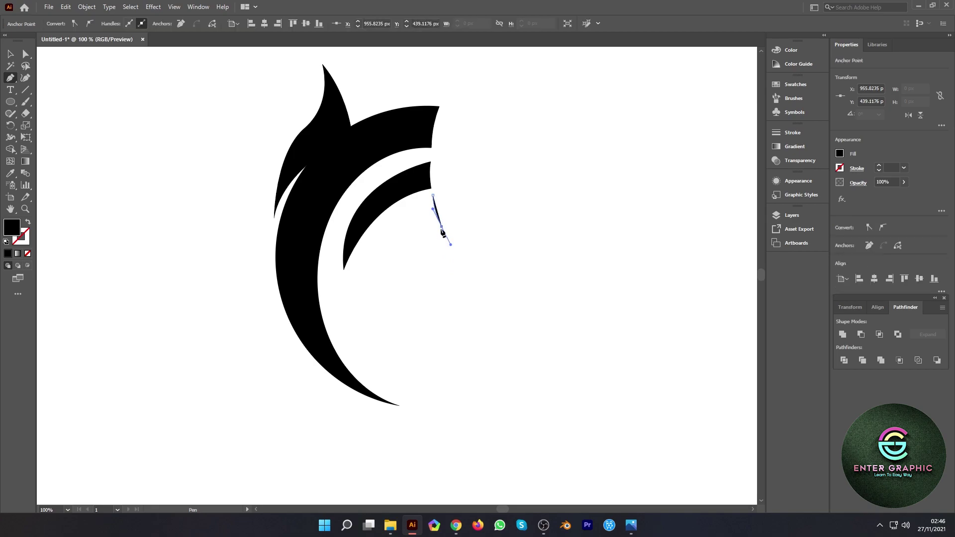
left_click(442, 227)
left_click_drag(409, 365, 444, 453)
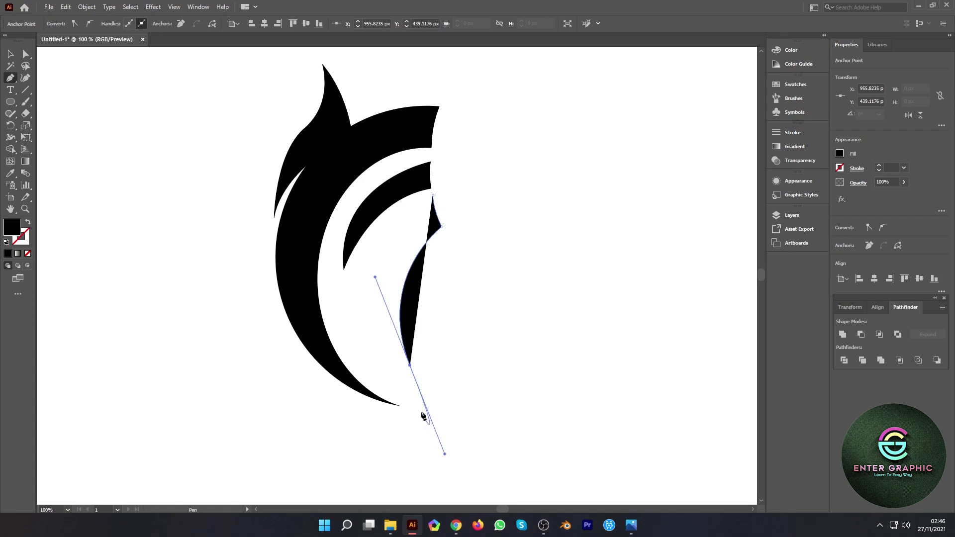
key("ctrl+z")
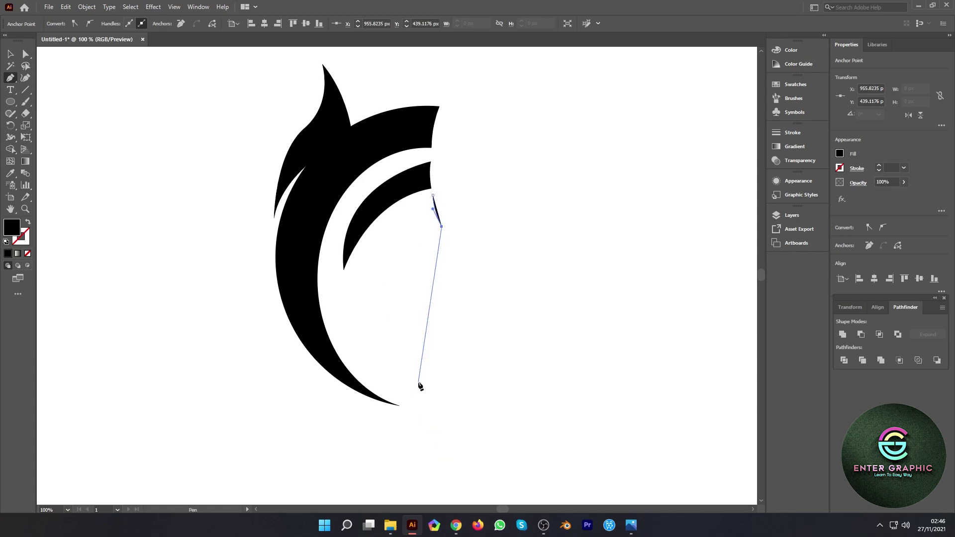
left_click_drag(413, 372, 463, 468)
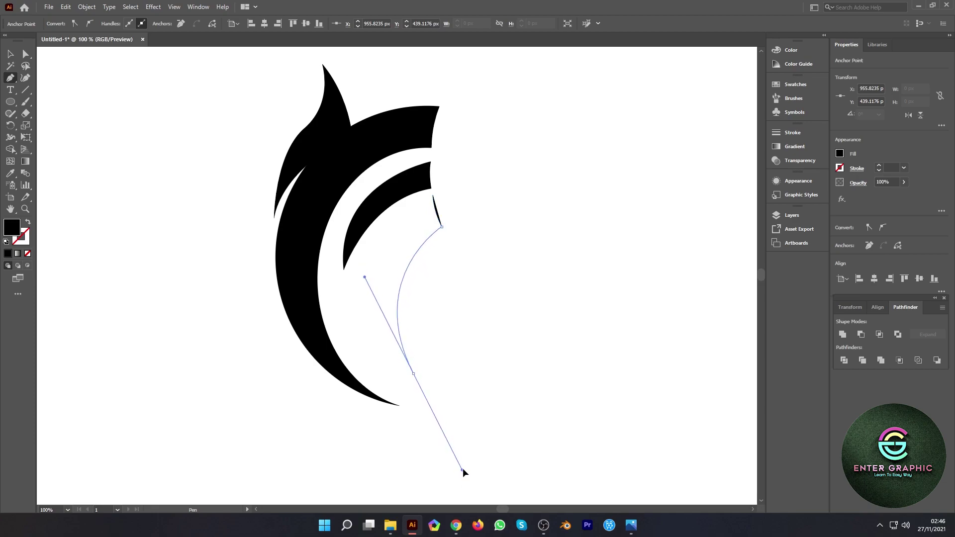
left_click(413, 373)
left_click(27, 223)
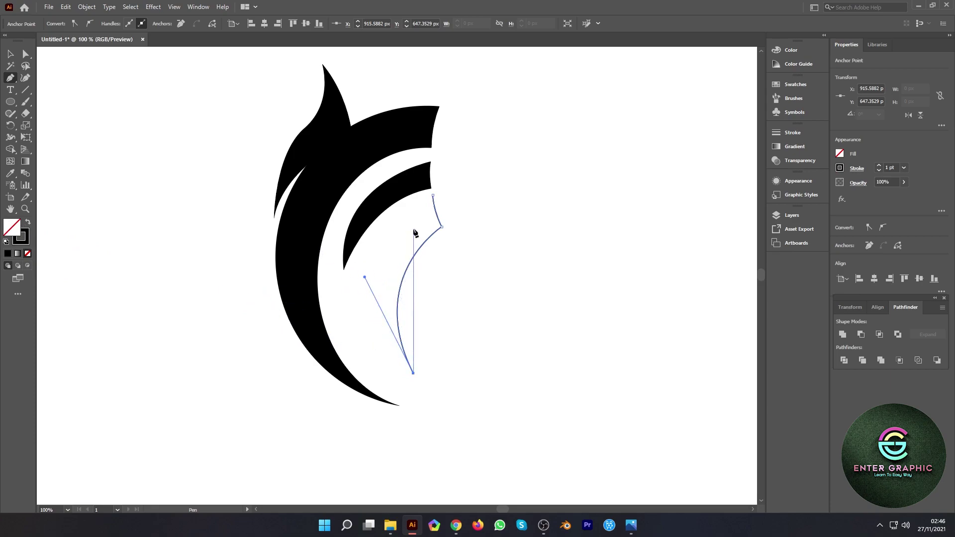
Curve the stripe's inner edge back upward and close it at the top point.
left_click_drag(410, 229, 478, 159)
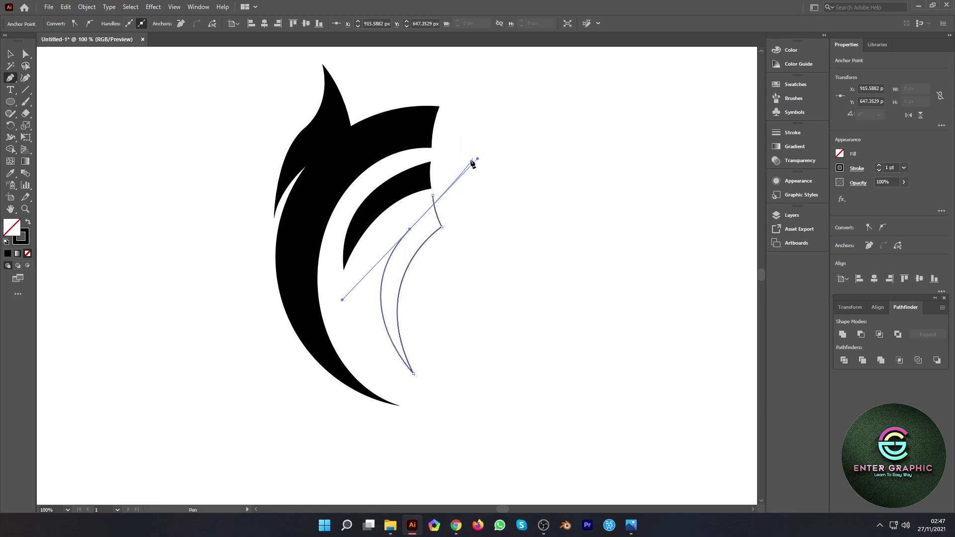
left_click(433, 196)
key("ctrl+z")
key("ctrl+z")
left_click_drag(423, 227, 512, 177)
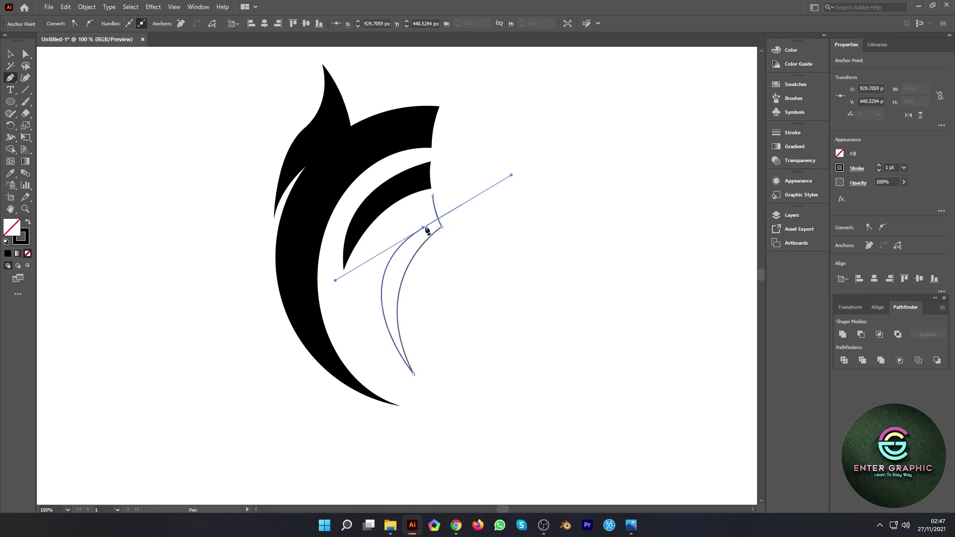
key("ctrl+z")
left_click_drag(421, 224, 495, 157)
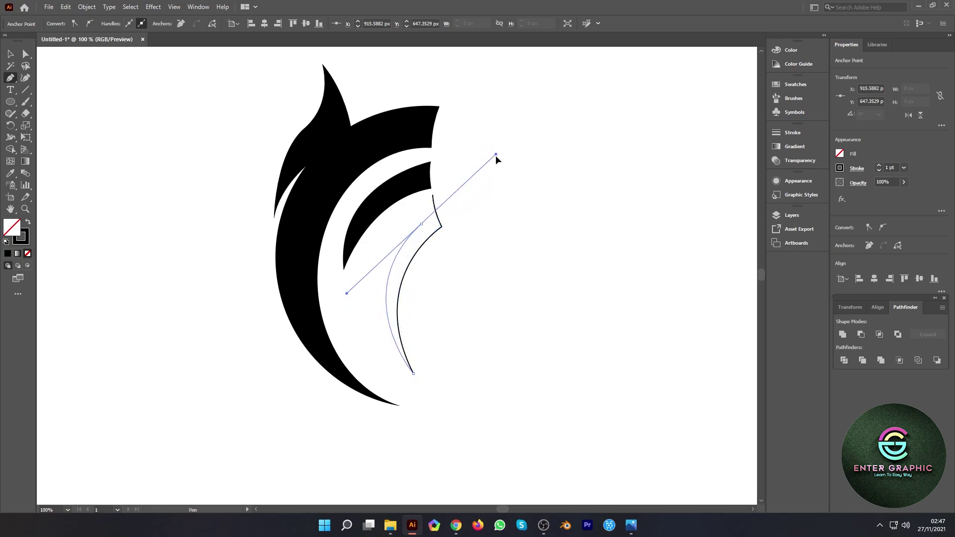
left_click(421, 223)
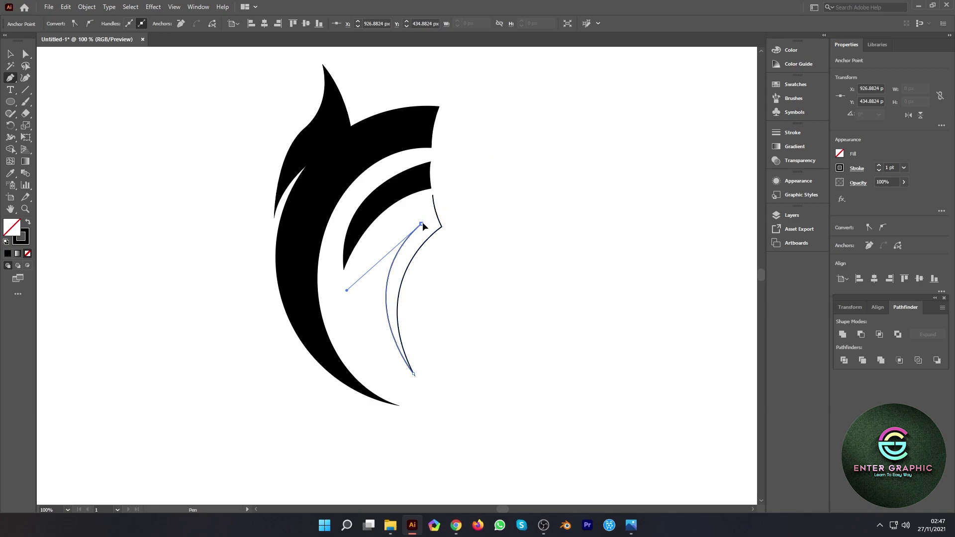
left_click(433, 196)
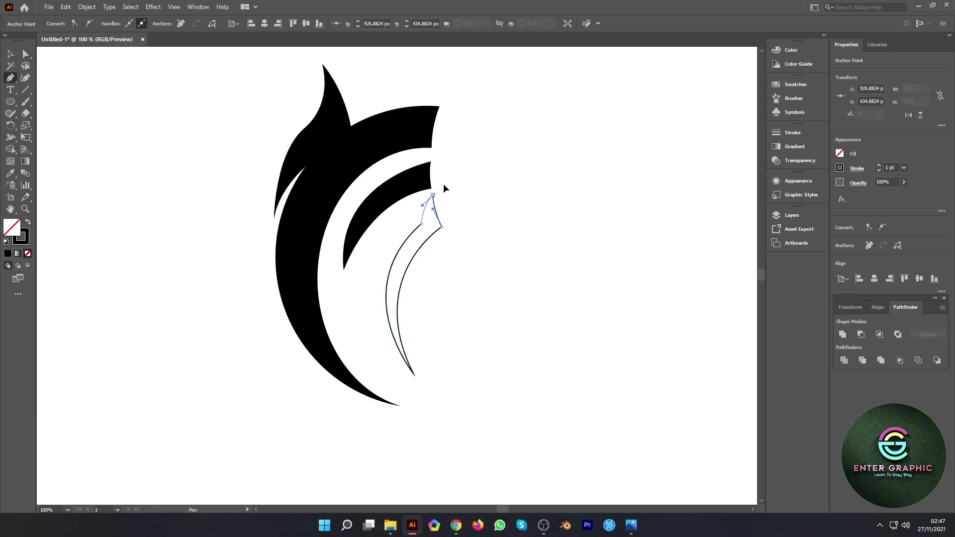
Fill the tapered stripe black and deselect it.
left_click(10, 53)
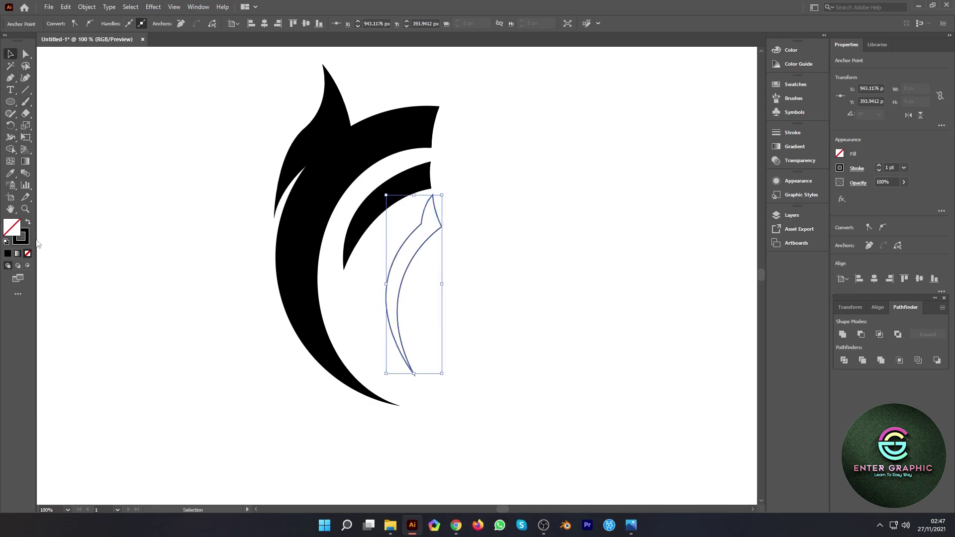
left_click(26, 221)
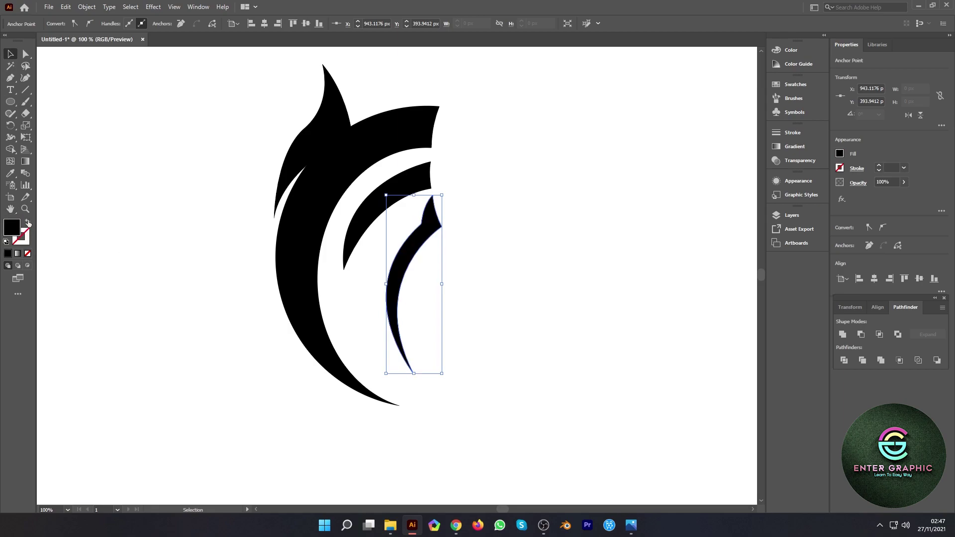
left_click(168, 211)
scroll(438, 301, "down", 3)
Start the head outline at the arc's upper-right tip, curving down toward the stripe's tip.
scroll(438, 302, "up", 1)
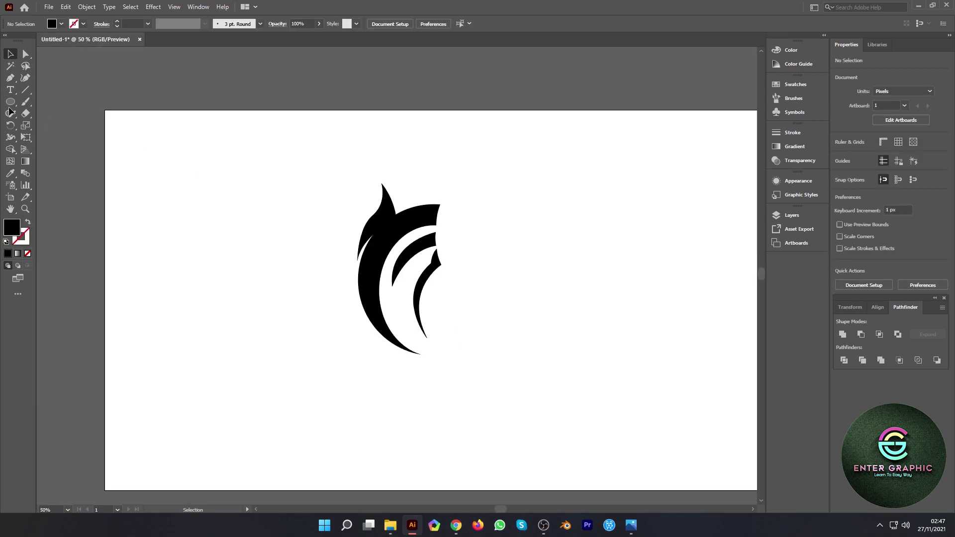
key("p")
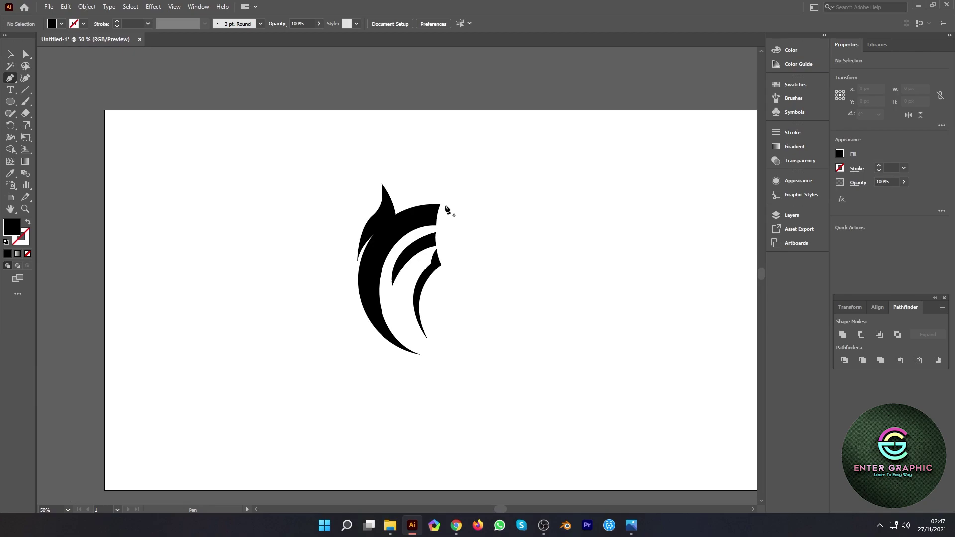
scroll(447, 209, "up", 2)
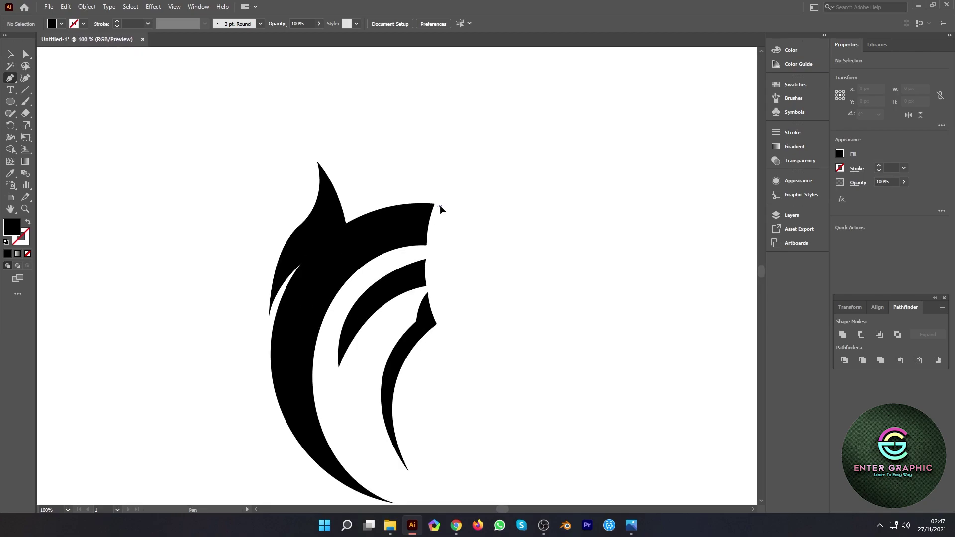
left_click(439, 205)
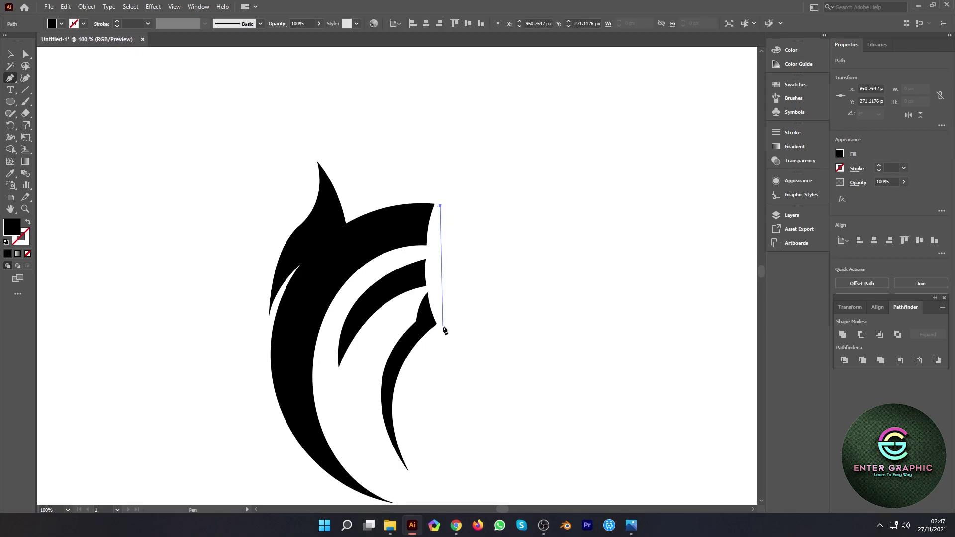
left_click_drag(443, 326, 474, 386)
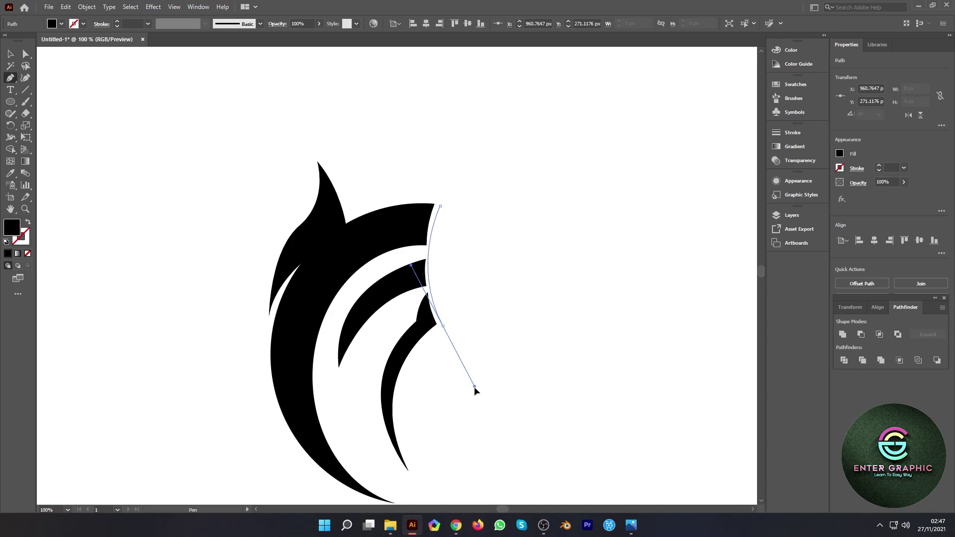
left_click_drag(473, 387, 470, 381)
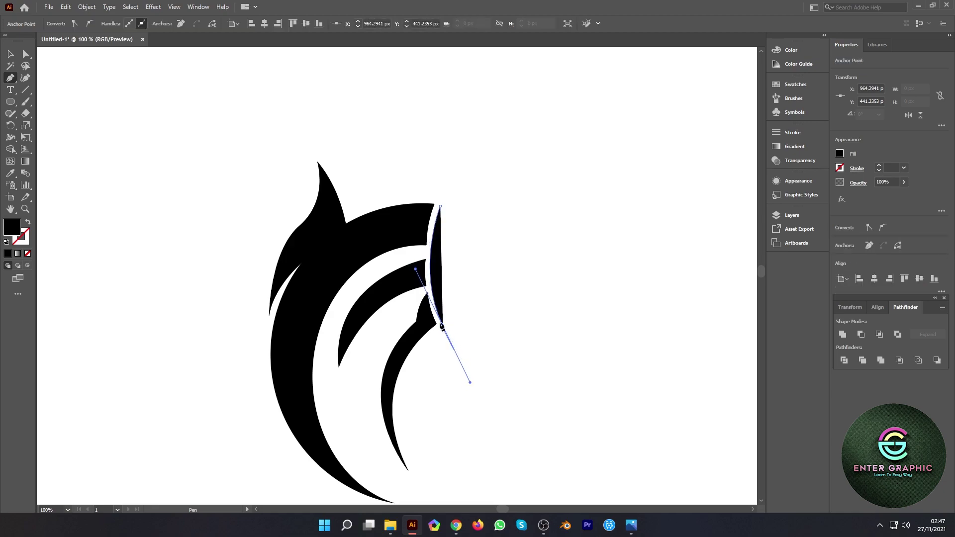
left_click(442, 325)
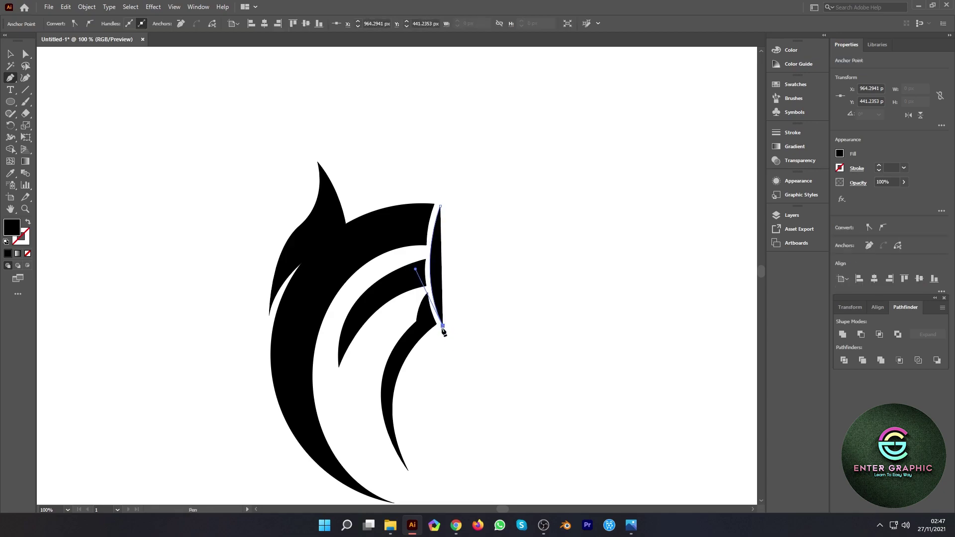
left_click(27, 222)
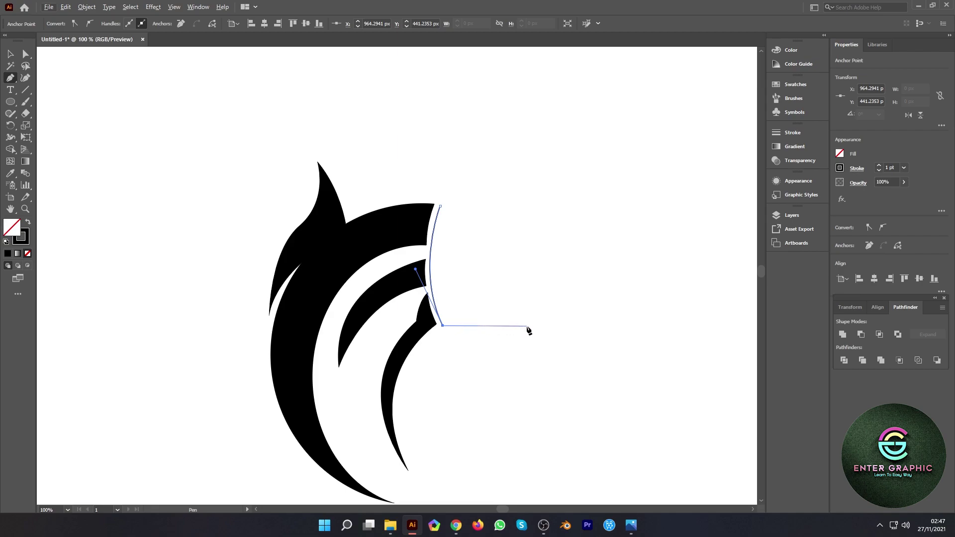
Add the bottom corner and notched mouth, close the head, and fill it black without stroke.
left_click_drag(528, 326, 570, 314)
left_click_drag(588, 300, 583, 307)
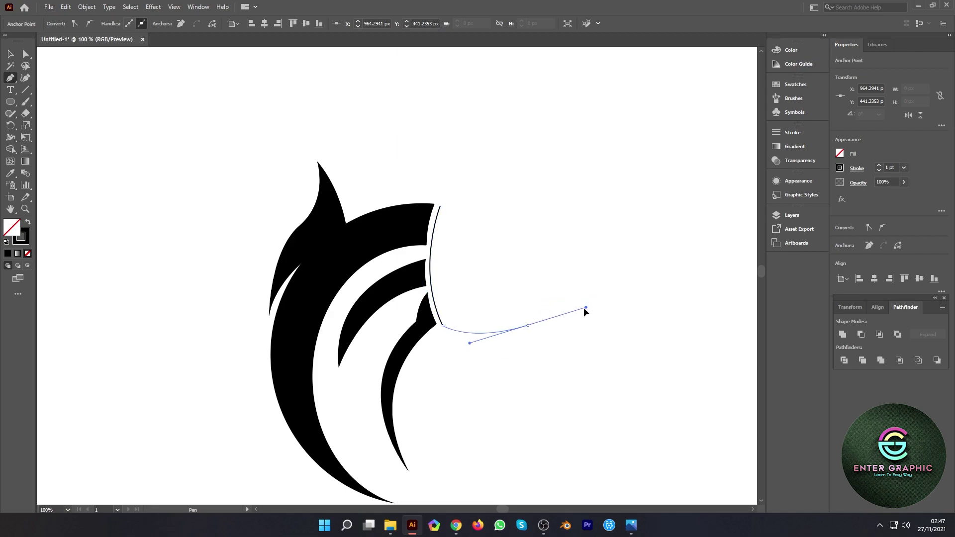
left_click(528, 325)
mouse_move(491, 292)
left_mouse_down()
mouse_move(477, 293)
mouse_move(478, 273)
left_mouse_up()
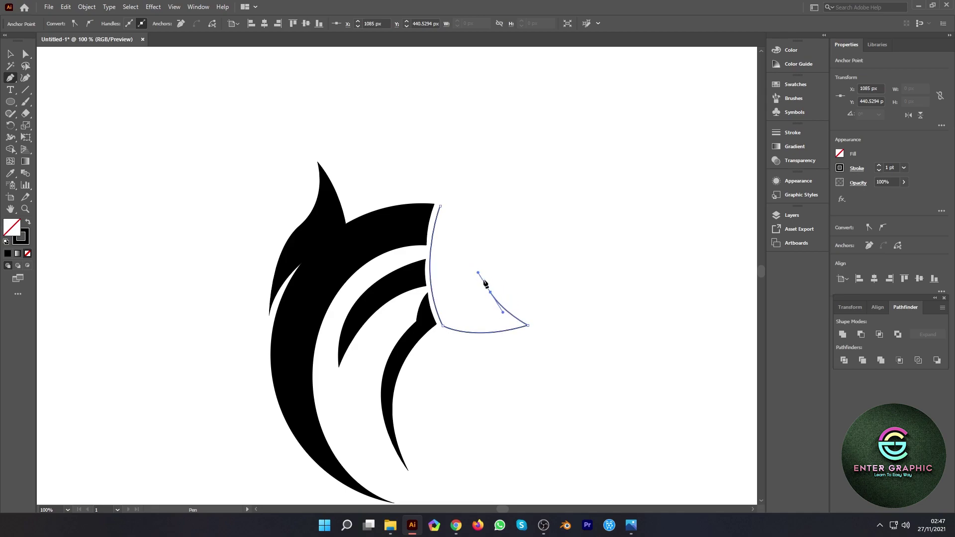
left_click_drag(551, 273, 590, 282)
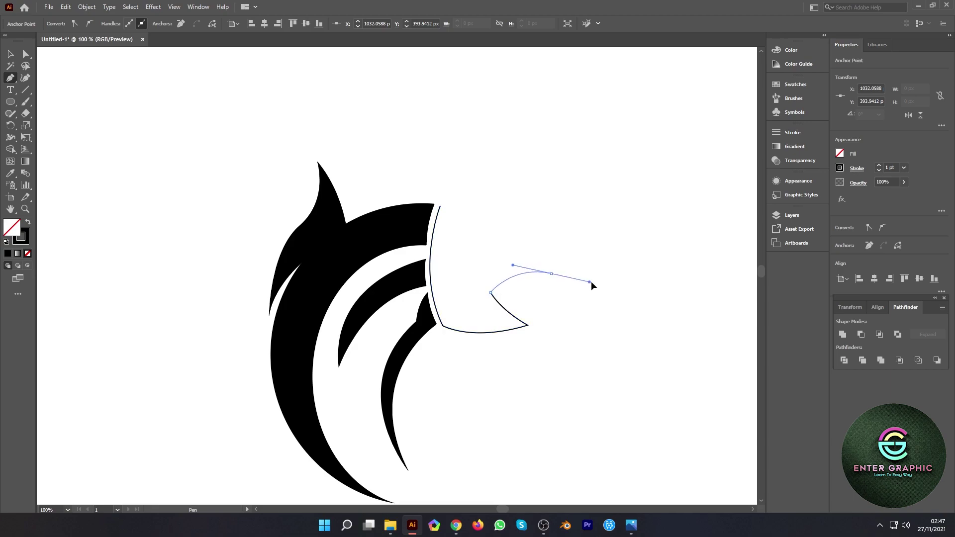
left_click(551, 274)
mouse_move(440, 205)
left_mouse_down()
mouse_move(364, 224)
mouse_move(372, 206)
left_mouse_up()
key("v")
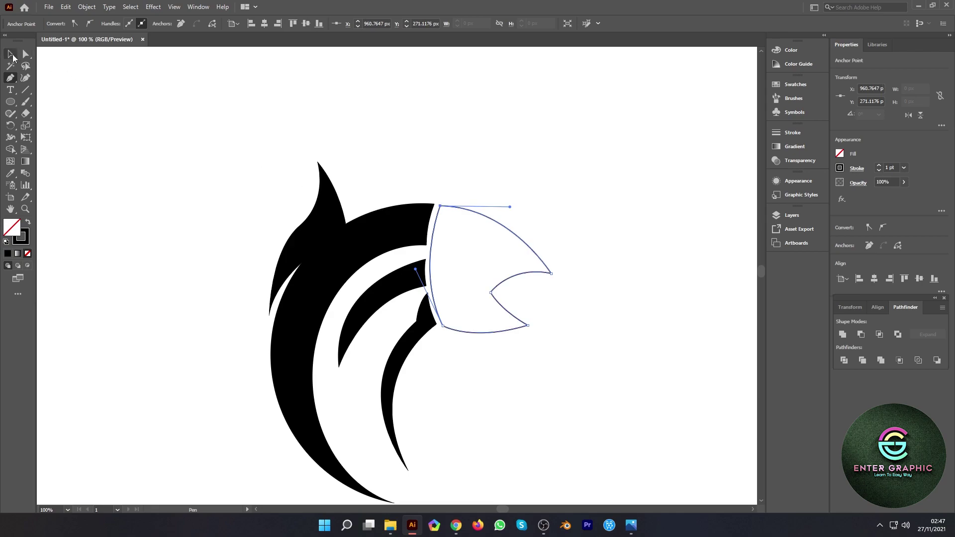
left_click(29, 226)
With Direct Selection, move the lower inner arc's bottom tip and top anchor up and left.
left_click(199, 195)
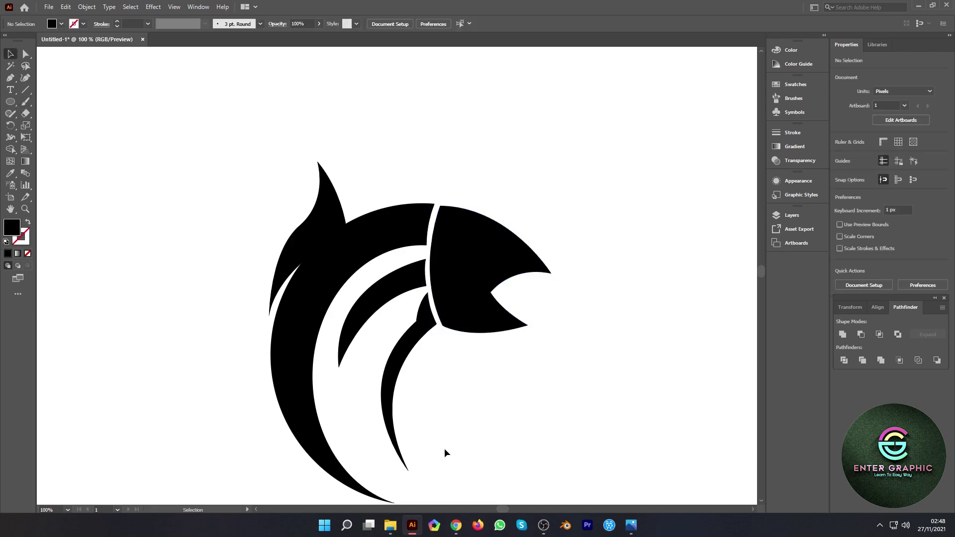
scroll(420, 332, "down", 4)
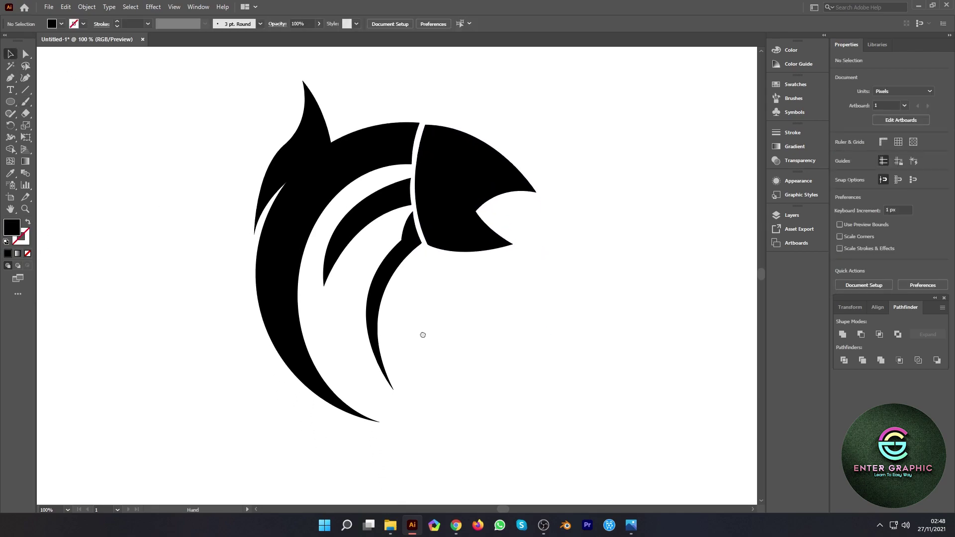
left_click(10, 78)
left_click_drag(462, 303, 445, 277)
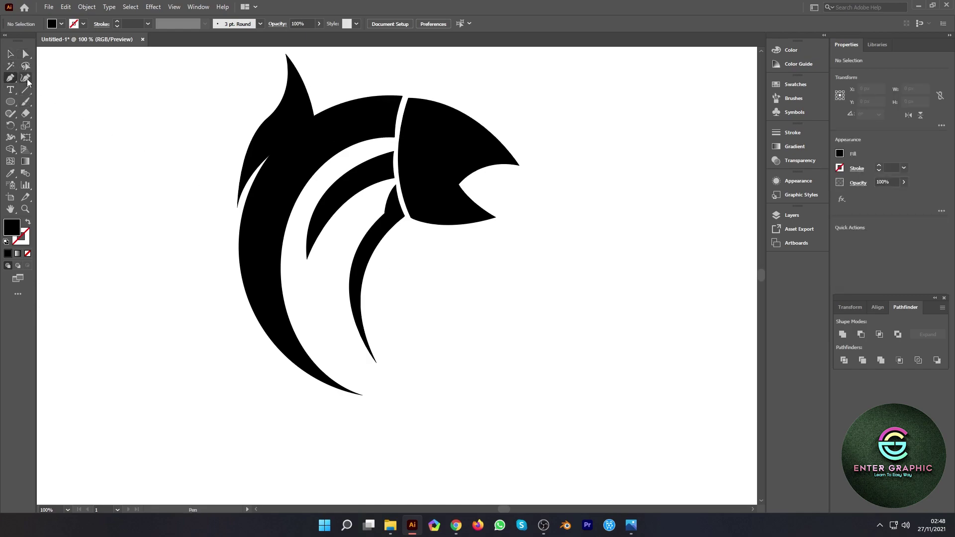
left_click(25, 54)
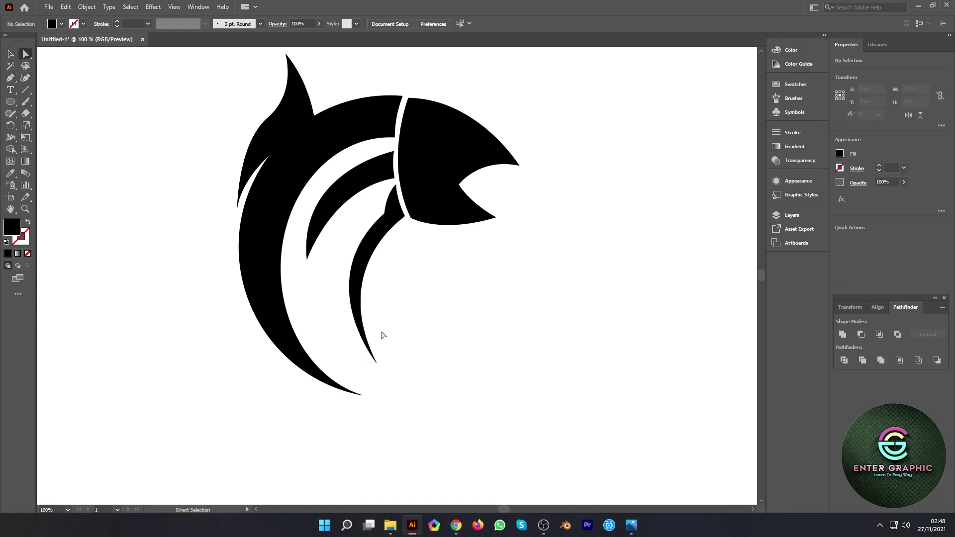
left_click(375, 363)
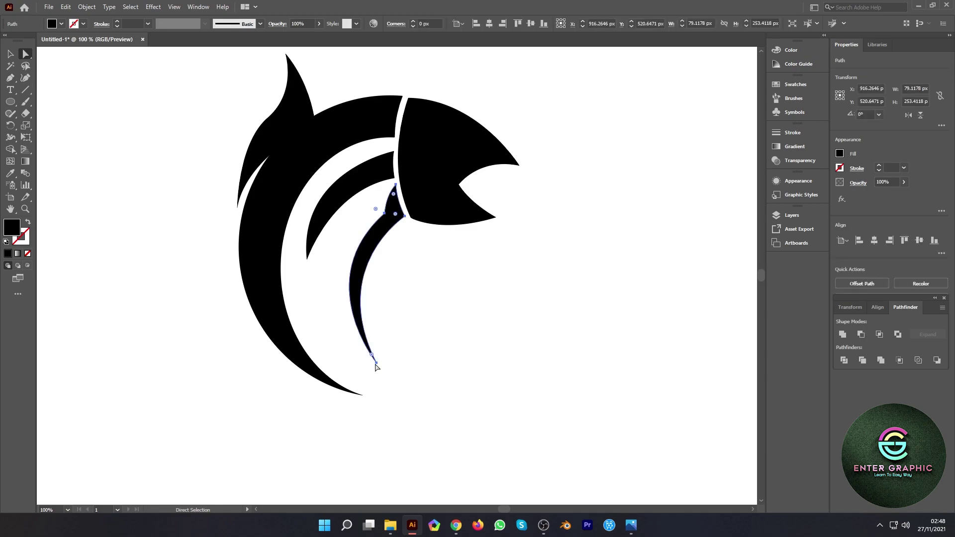
left_click_drag(376, 363, 363, 360)
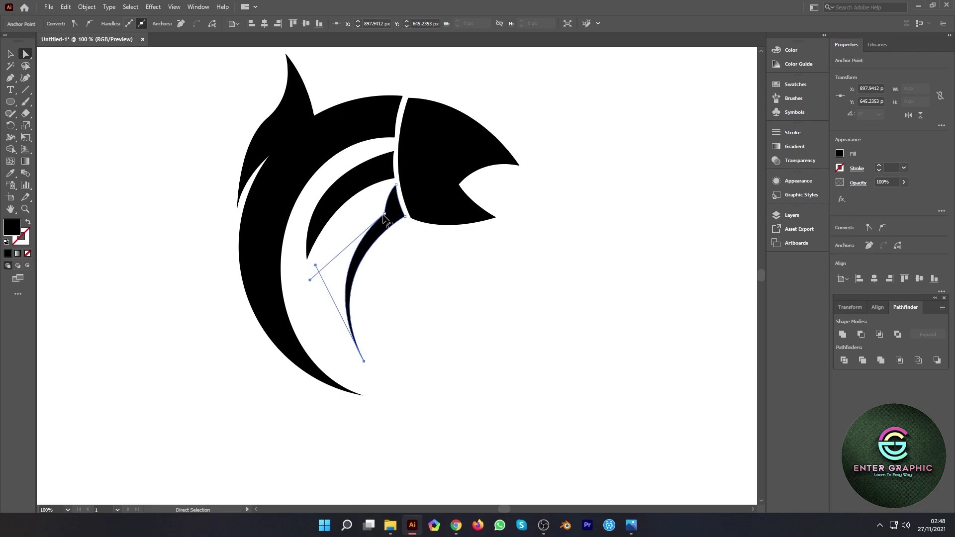
left_click_drag(384, 215, 377, 208)
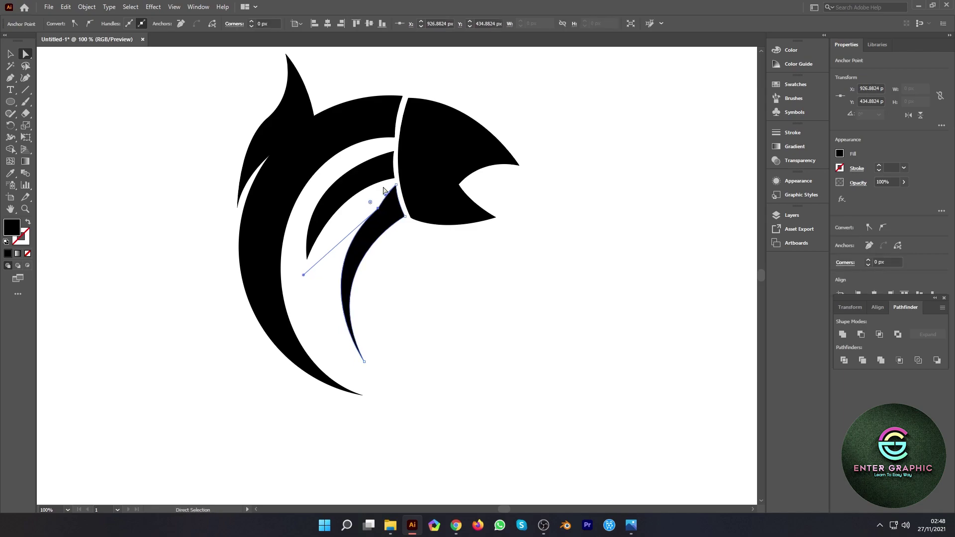
Raise the upper arc's right corners and pull the lower arc's top tip into a sharper point.
scroll(394, 185, "up", 1)
scroll(396, 169, "up", 2)
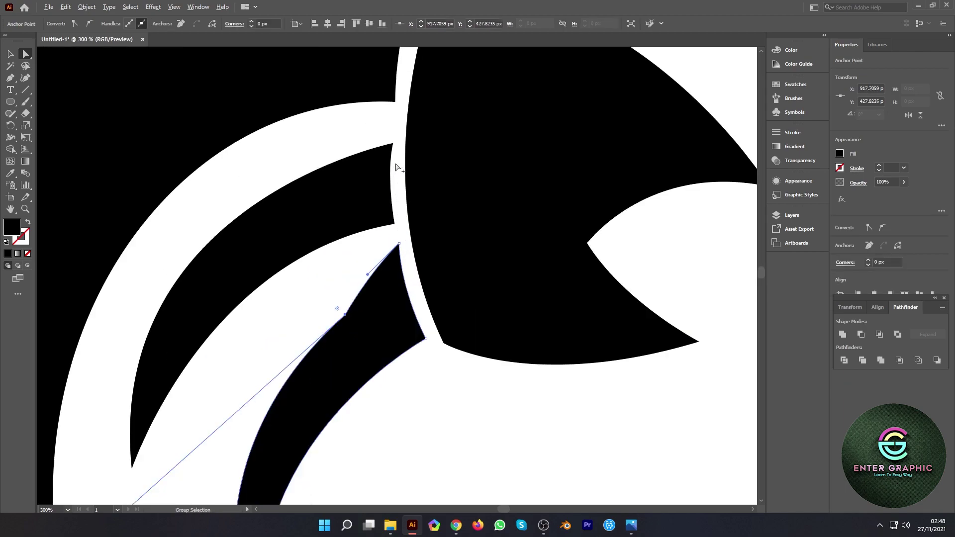
left_click_drag(392, 144, 392, 130)
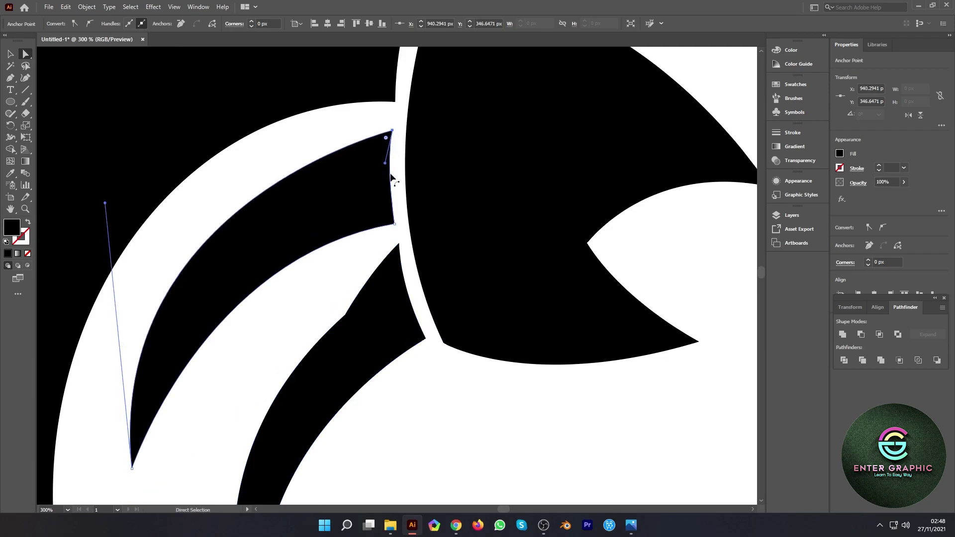
left_click_drag(395, 223, 390, 213)
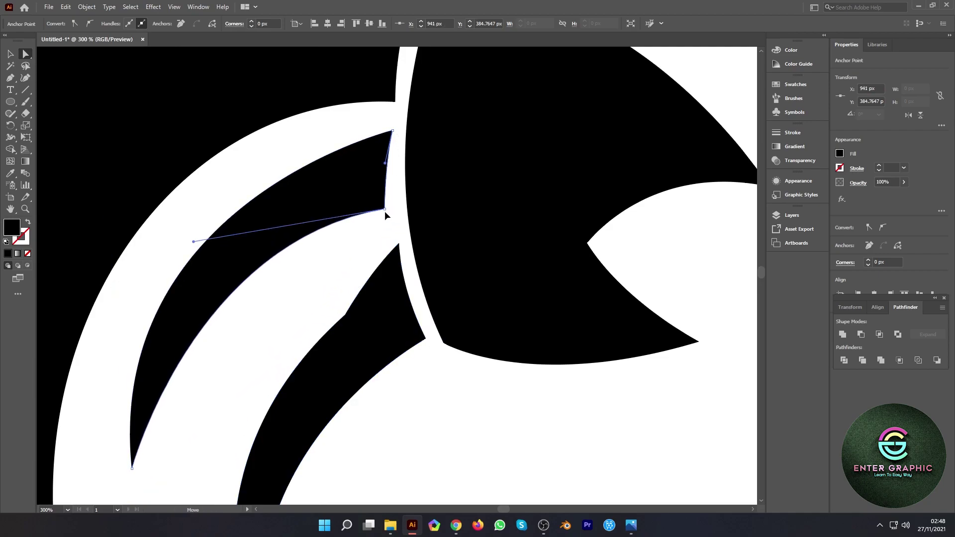
left_click(399, 244)
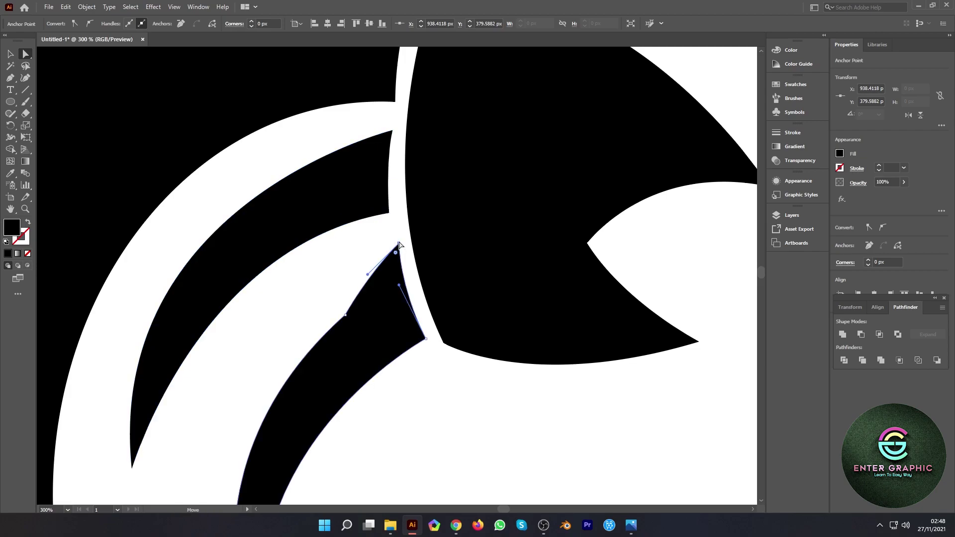
left_click(394, 237)
left_click_drag(399, 245, 391, 237)
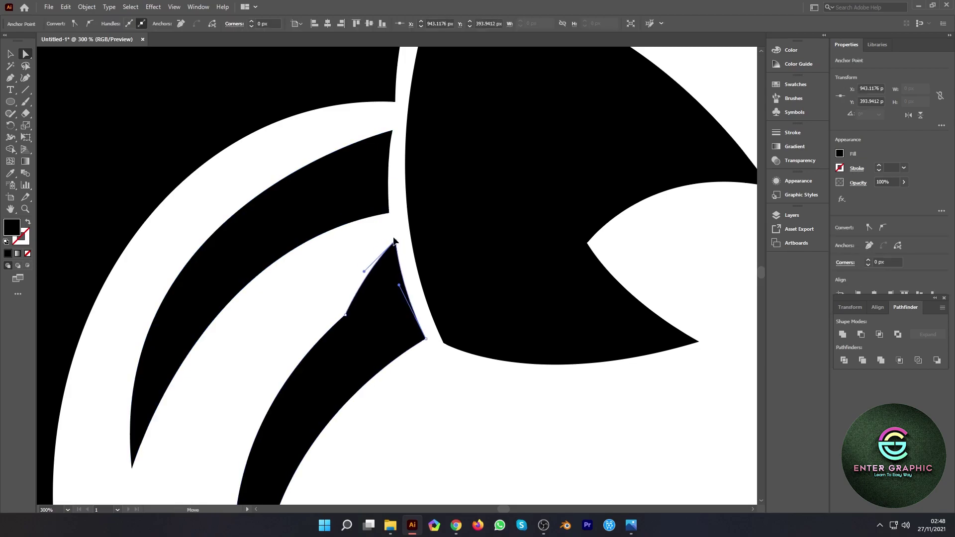
left_click(345, 316)
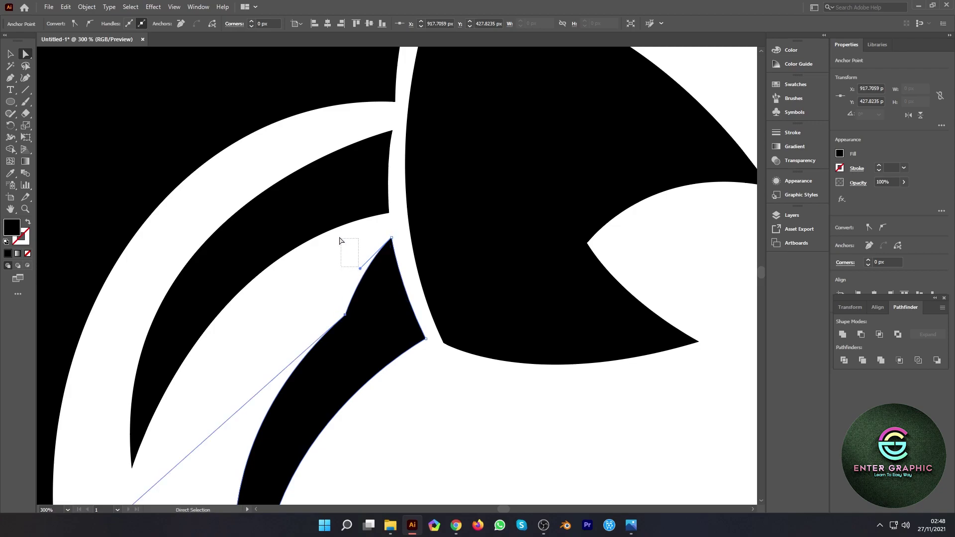
left_click_drag(339, 241, 380, 243)
left_click(392, 238)
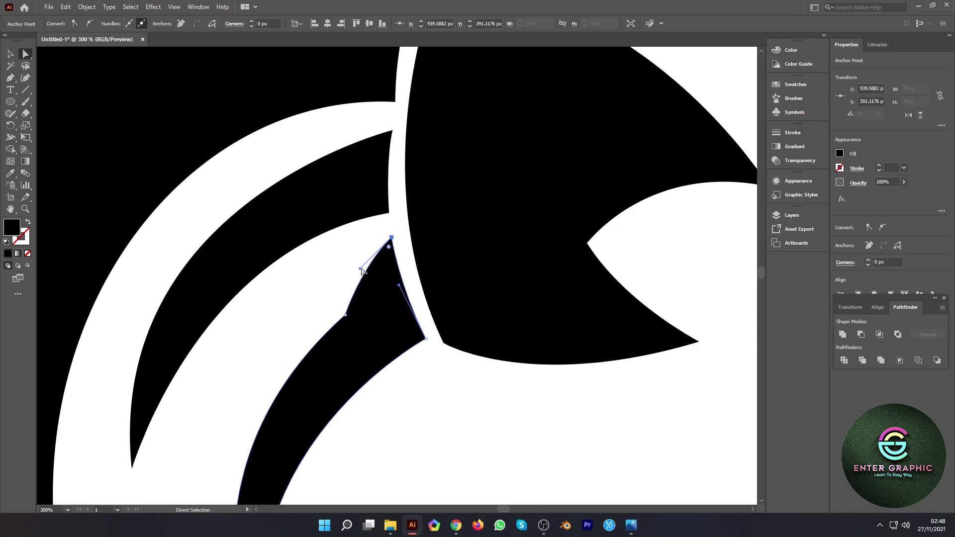
Bend the left edge leading to the lower arc's pointed tip into a smoother curve.
left_click_drag(344, 254, 345, 254)
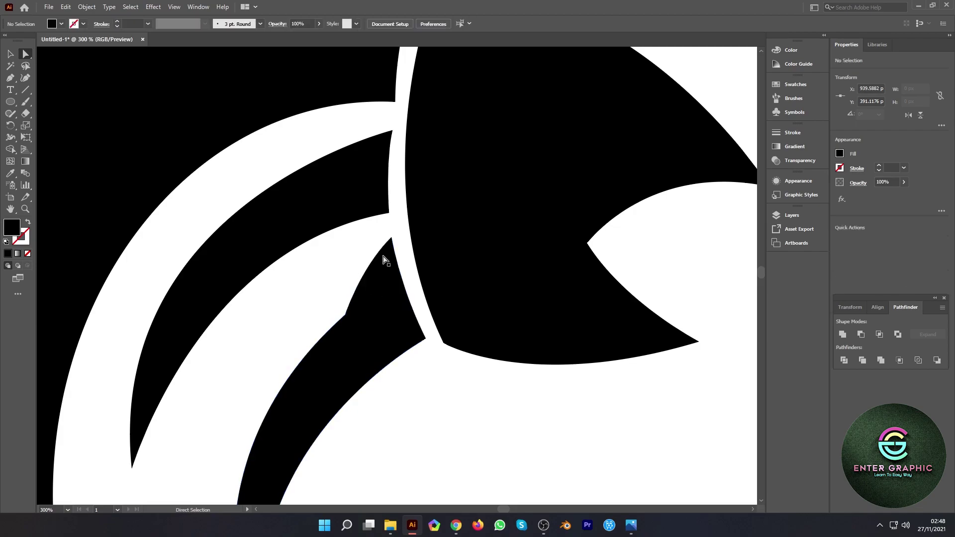
scroll(387, 244, "up", 5)
left_click(405, 223)
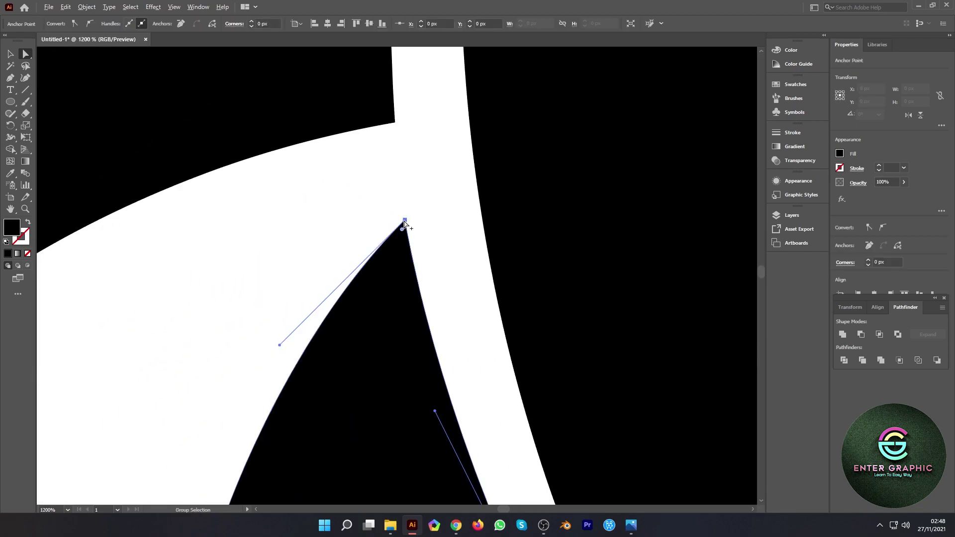
scroll(405, 225, "down", 1)
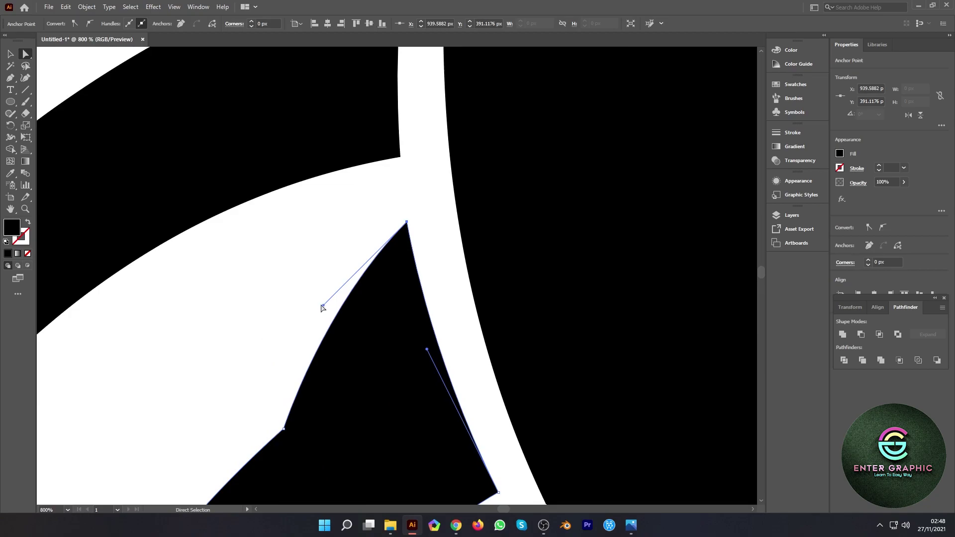
left_click_drag(302, 288, 303, 289)
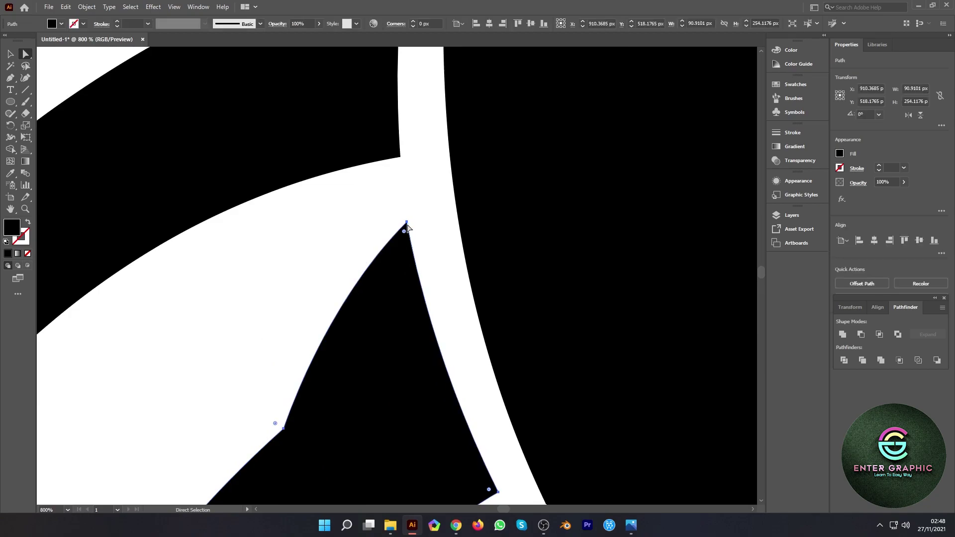
left_click(407, 224)
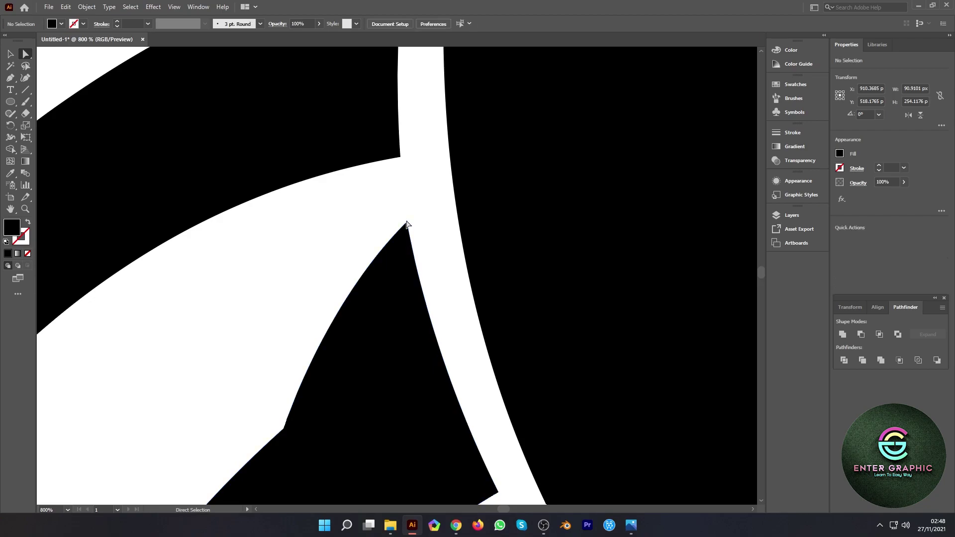
left_click(407, 225)
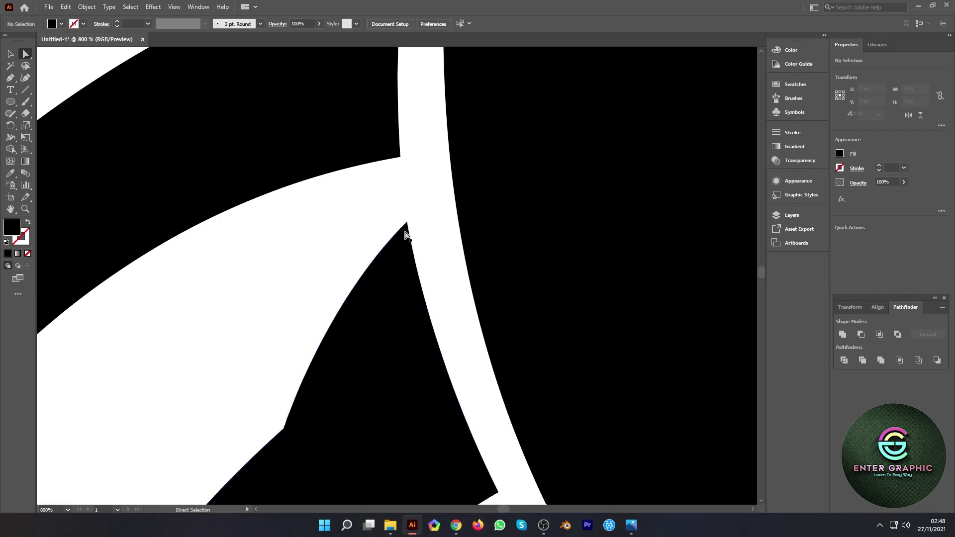
left_click(407, 226)
left_click(406, 223)
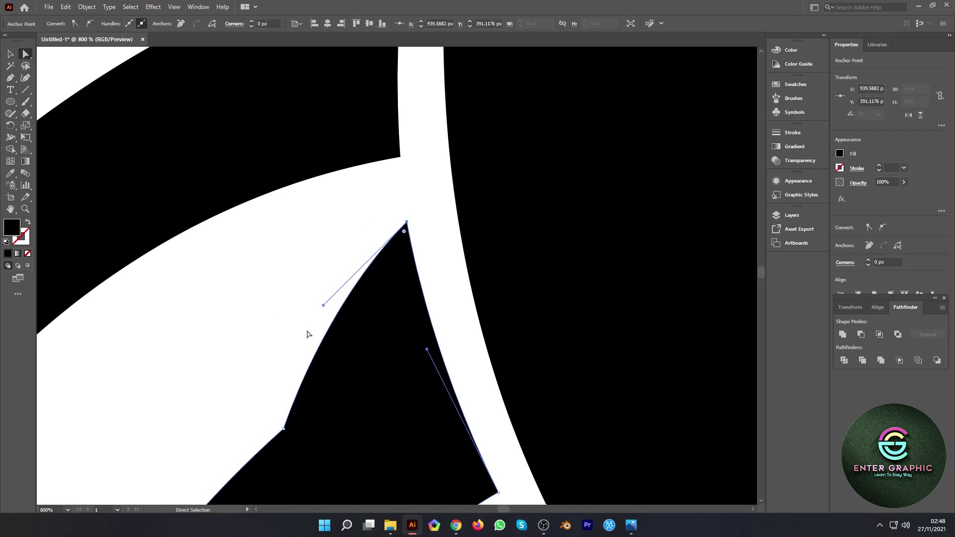
mouse_move(321, 300)
left_mouse_down()
mouse_move(304, 251)
mouse_move(330, 196)
mouse_move(314, 268)
mouse_move(289, 276)
left_mouse_up()
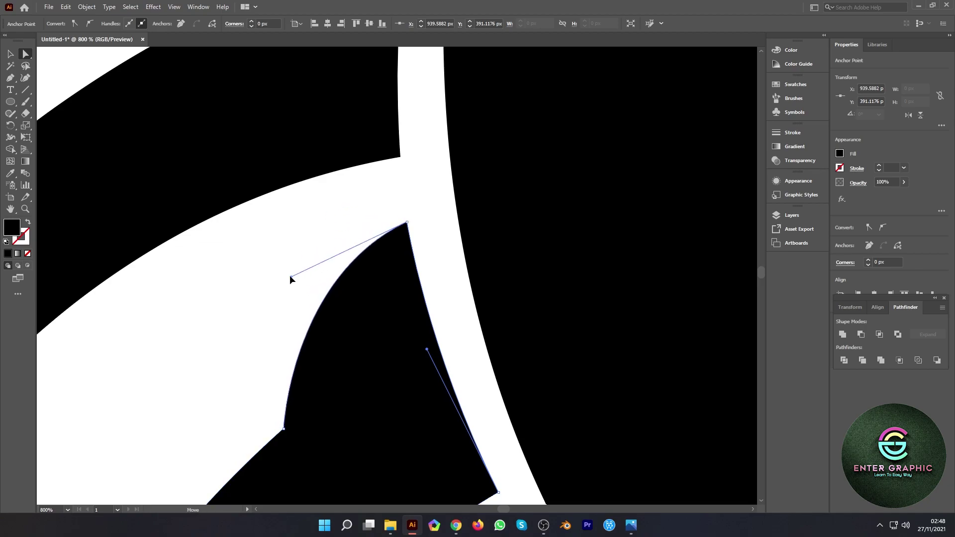
Zoom back out to frame the whole fish logo with nothing selected.
key("ctrl+minus")
key("ctrl+minus")
key("ctrl+minus")
left_click_drag(437, 370, 457, 336)
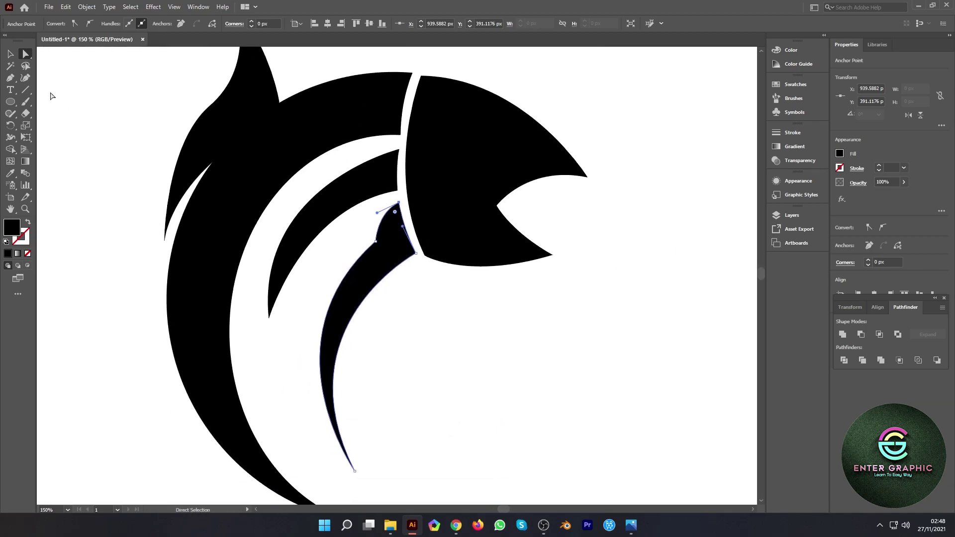
key("v")
left_click(243, 207)
key("ctrl+minus")
key("ctrl+minus")
key("ctrl+minus")
key("ctrl+plus")
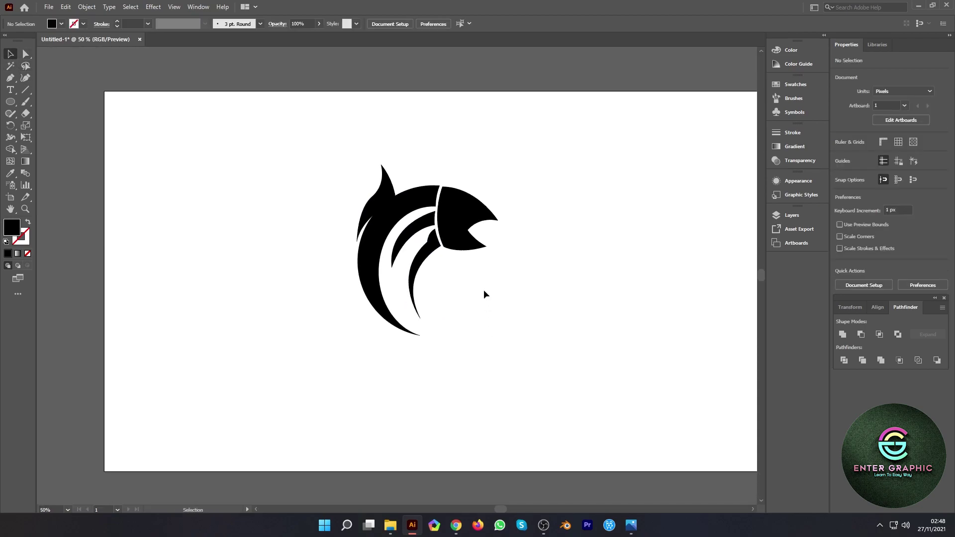
left_click(10, 78)
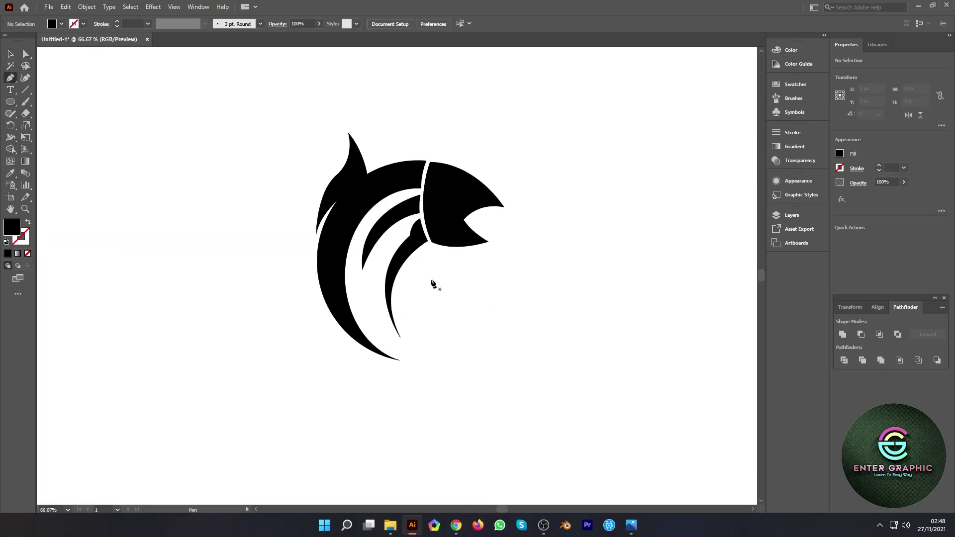
Start the tail path below the body's tip and curve its first segment downward.
key("ctrl+plus")
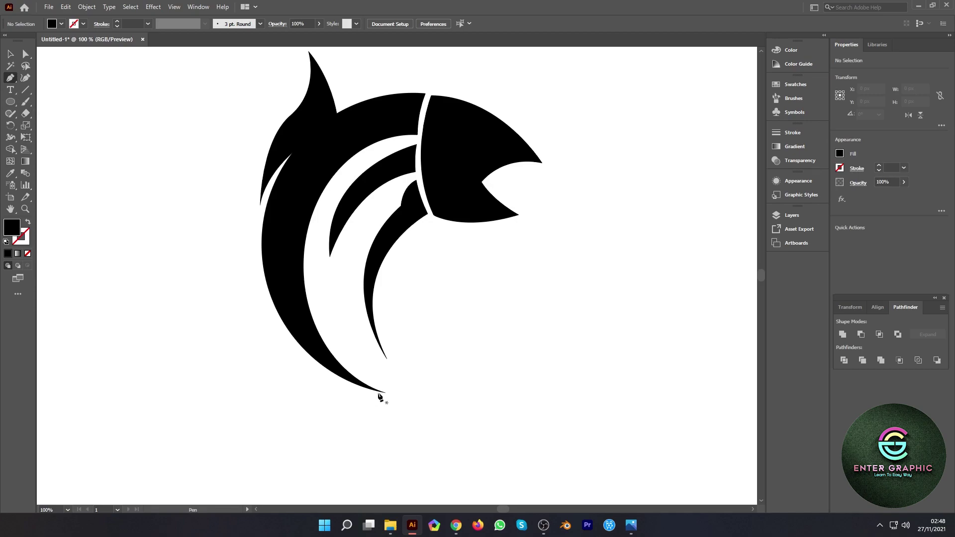
scroll(373, 393, "up", 1)
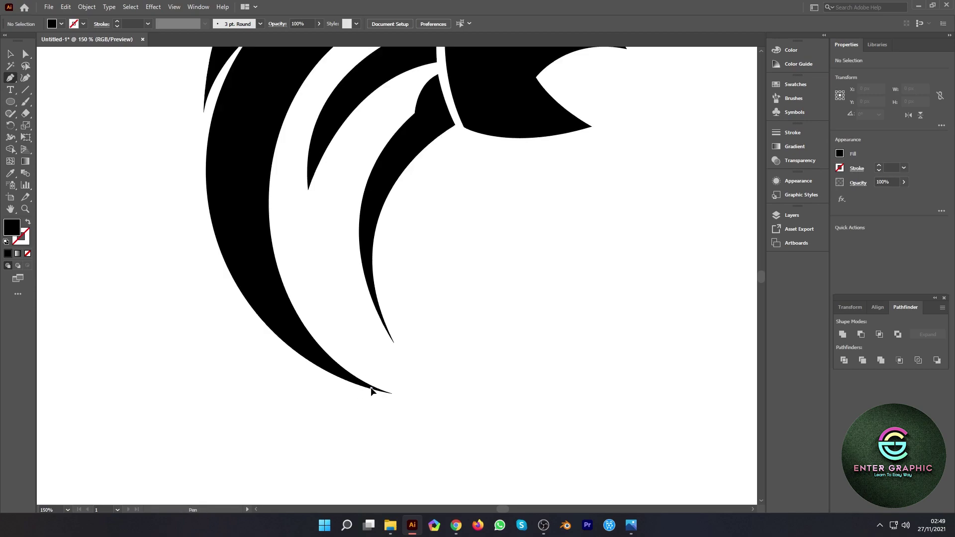
scroll(398, 408, "up", 3)
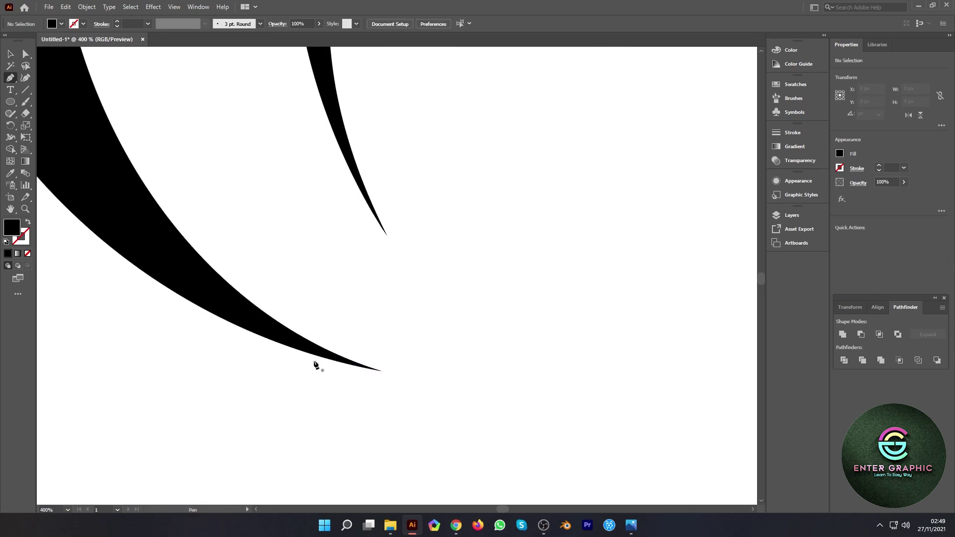
left_click(348, 366)
scroll(388, 375, "down", 3)
scroll(413, 377, "down", 2)
left_click_drag(426, 415, 433, 298)
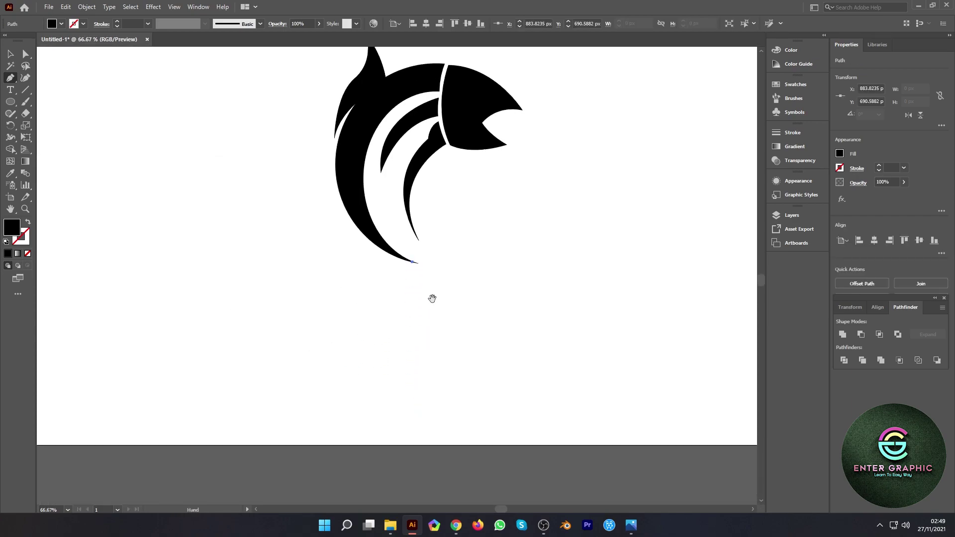
scroll(426, 292, "up", 1)
scroll(420, 271, "up", 1)
mouse_move(419, 267)
left_mouse_down()
mouse_move(394, 305)
mouse_move(395, 291)
left_mouse_up()
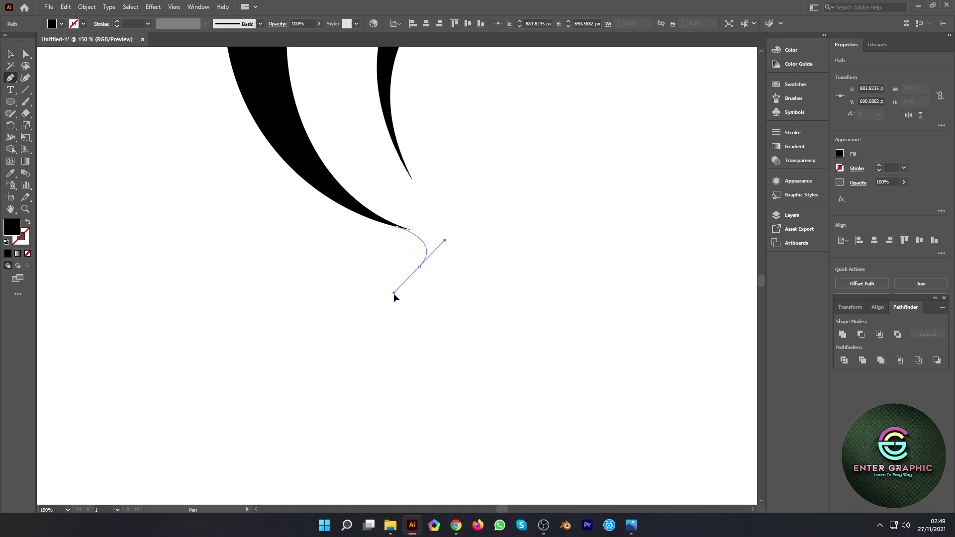
Add tail anchors sweeping lower left and back up, undoing misplaced points.
scroll(360, 370, "down", 1)
scroll(359, 378, "down", 1)
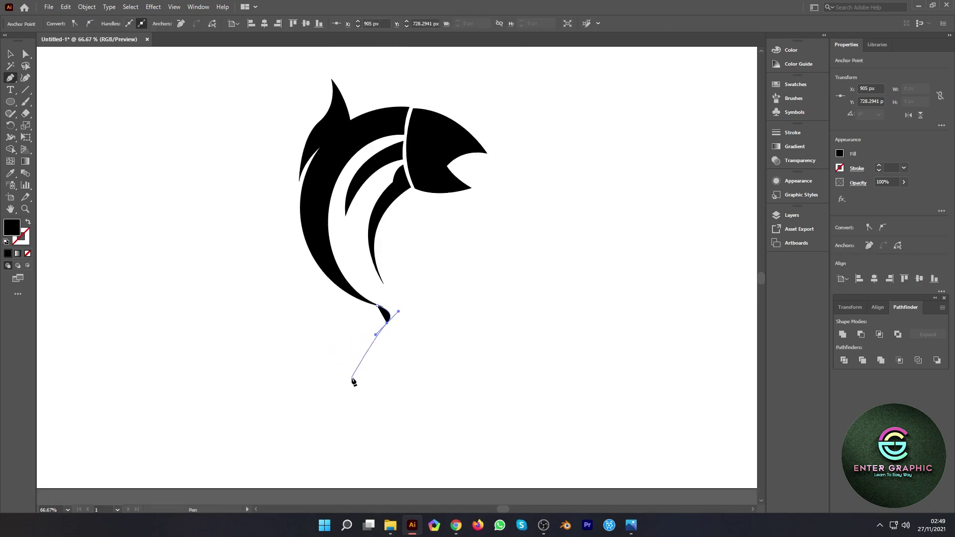
left_click_drag(352, 378, 371, 411)
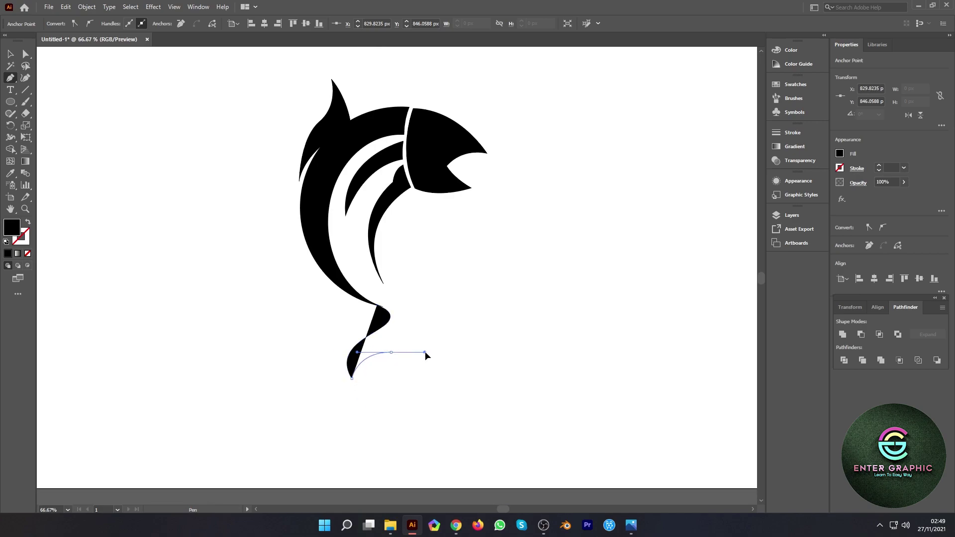
left_click_drag(425, 351, 446, 339)
scroll(388, 326, "up", 2)
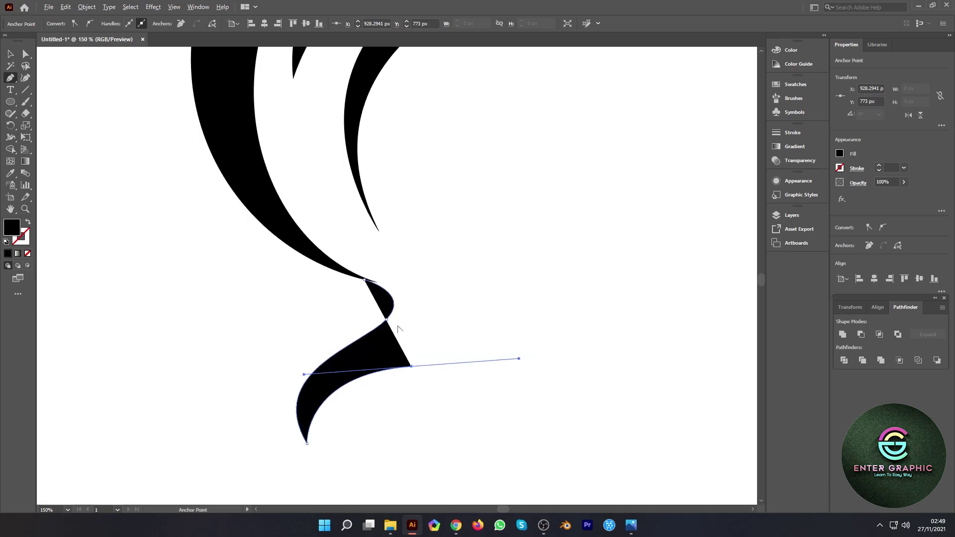
left_click(412, 367)
key("ctrl+z")
key("ctrl+z")
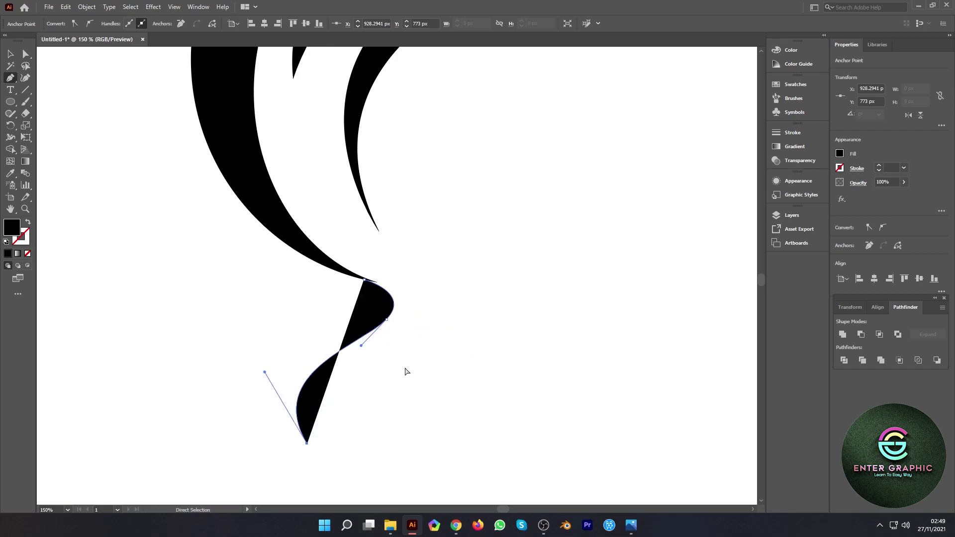
left_click_drag(417, 351, 539, 321)
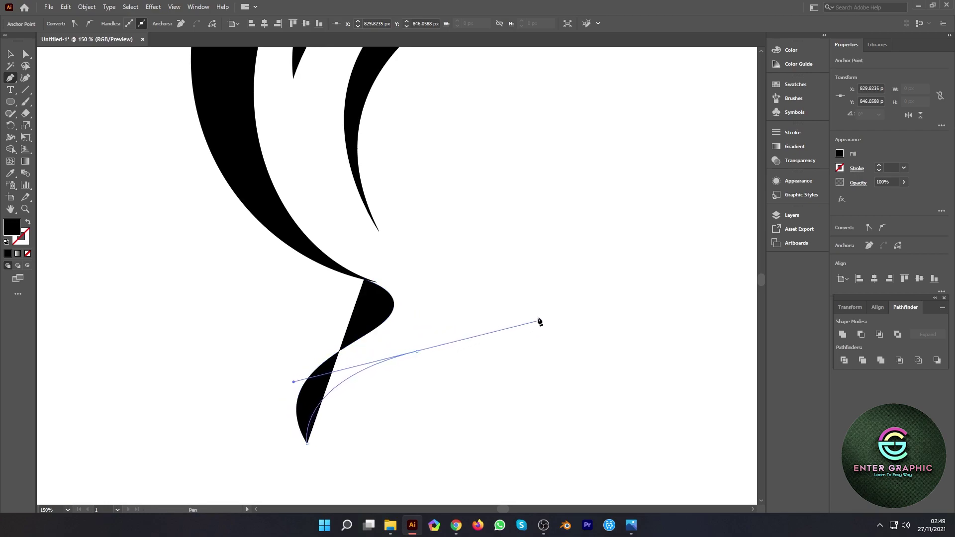
mouse_move(432, 306)
left_mouse_down()
mouse_move(509, 318)
mouse_move(560, 301)
left_mouse_up()
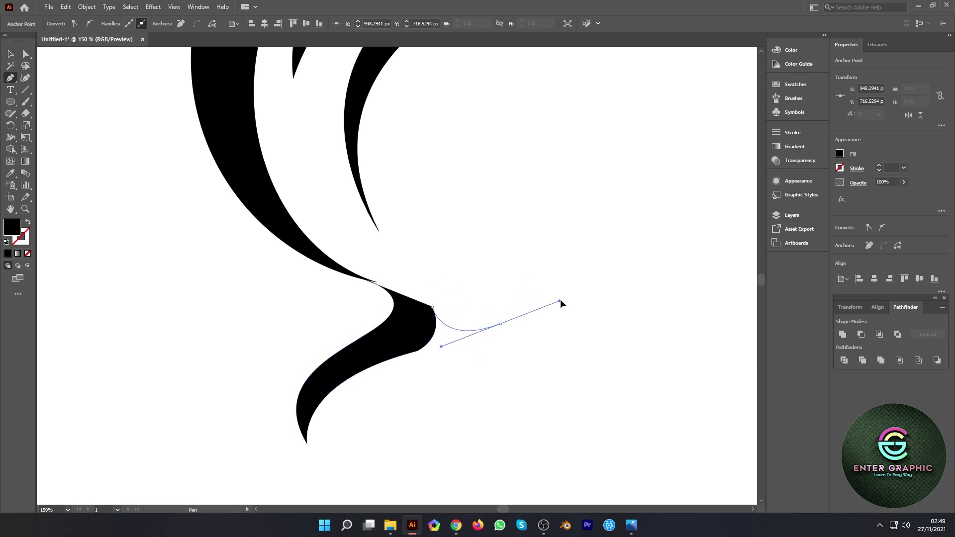
key("ctrl+z")
Draw a fin sweeping right to a sharp tip, then curving back up toward the inner body stroke.
mouse_move(493, 317)
left_mouse_down()
mouse_move(524, 292)
mouse_move(516, 331)
left_mouse_up()
scroll(610, 293, "down", 1)
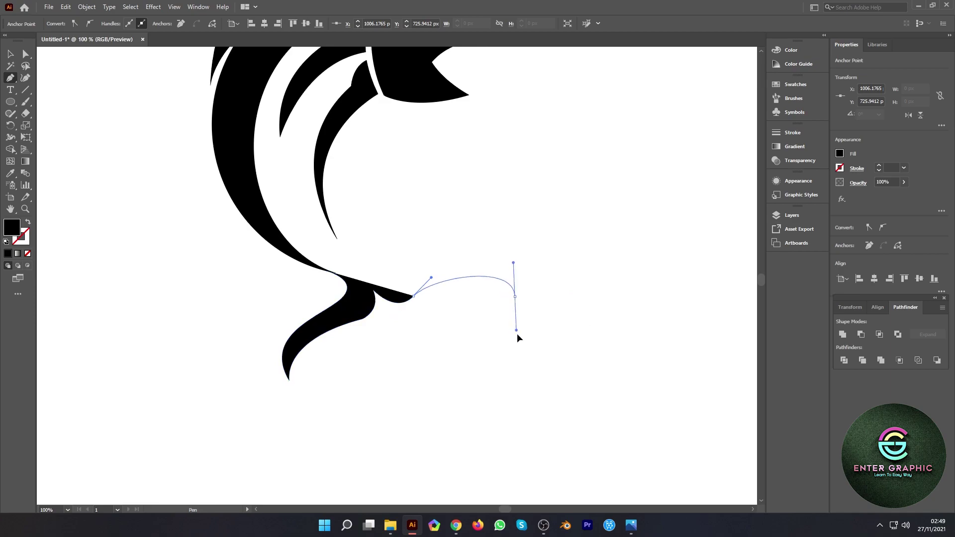
left_click_drag(517, 337, 547, 327)
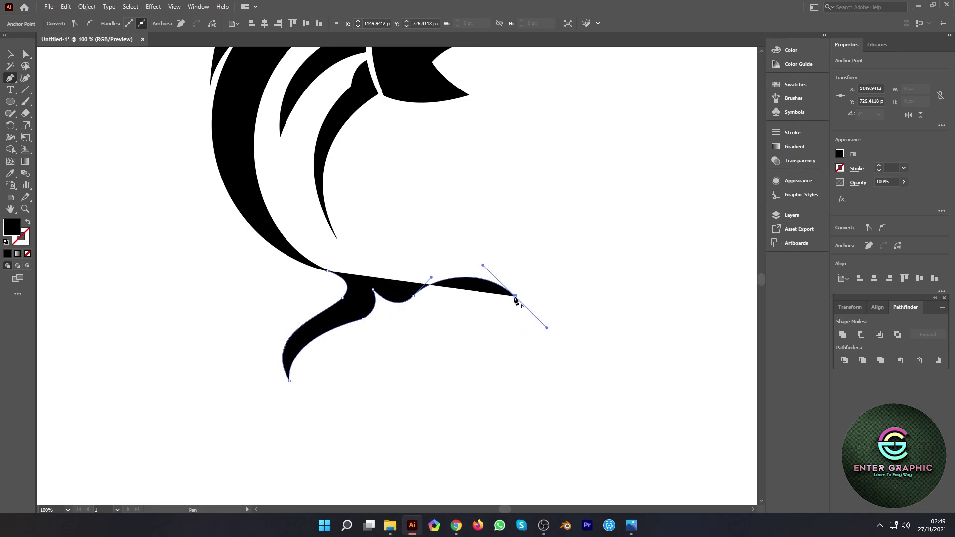
left_click(514, 297)
left_click_drag(405, 263, 322, 284)
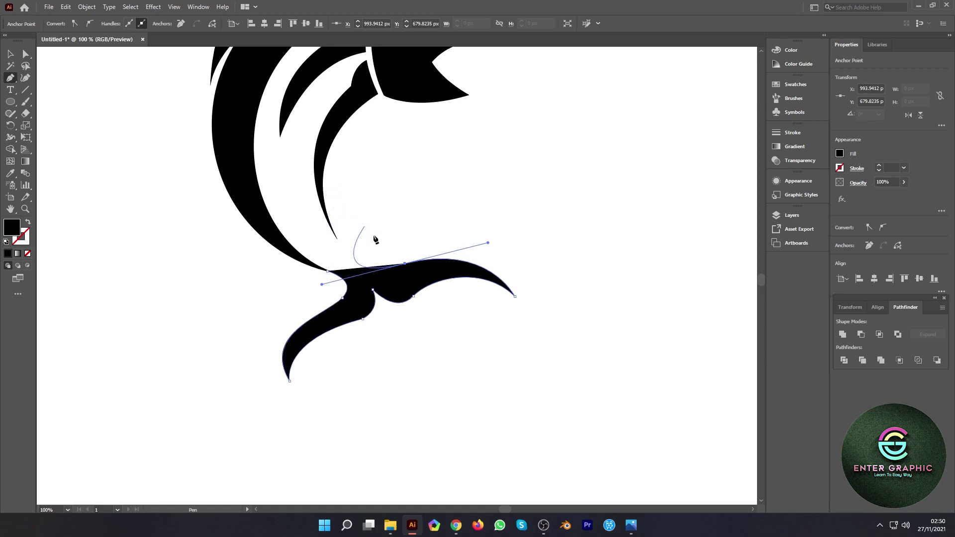
left_click(405, 263)
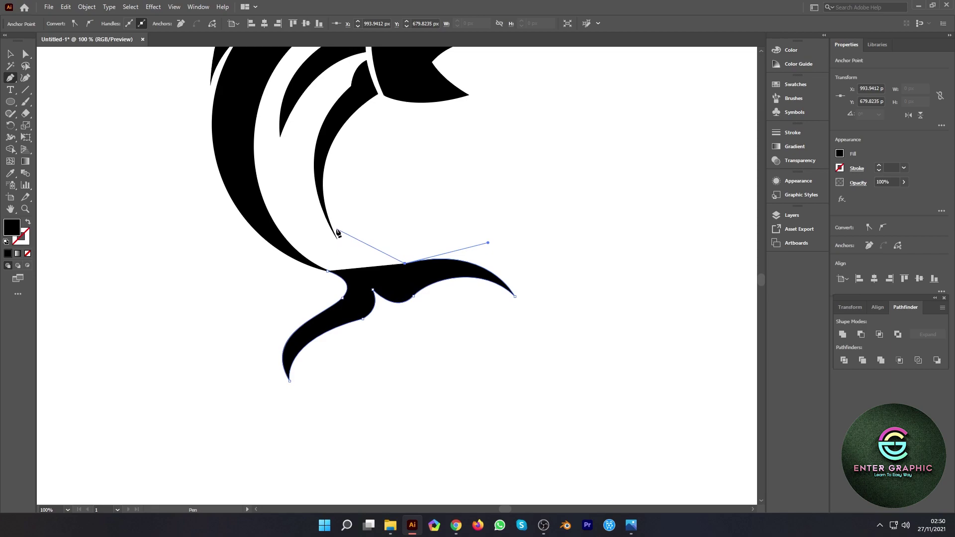
left_click_drag(339, 227, 328, 183)
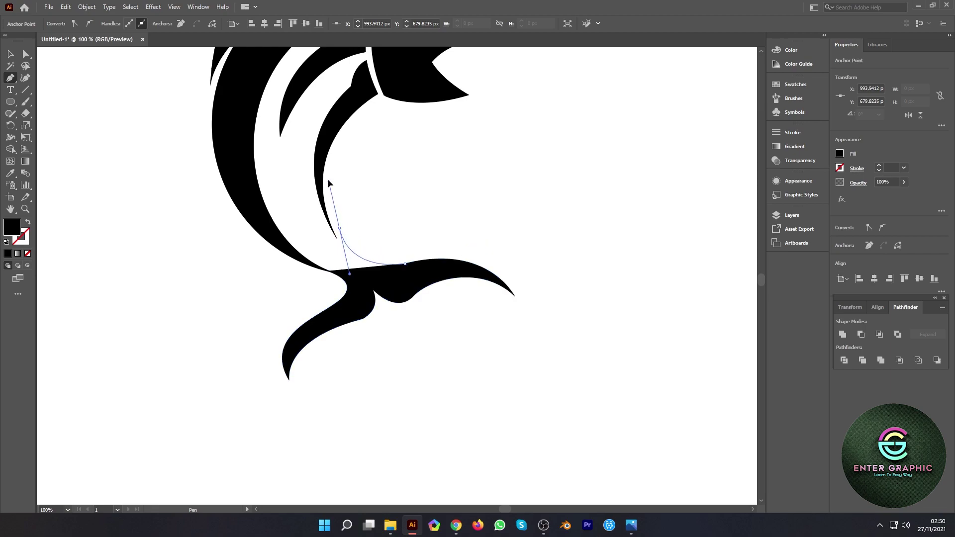
left_click(340, 228)
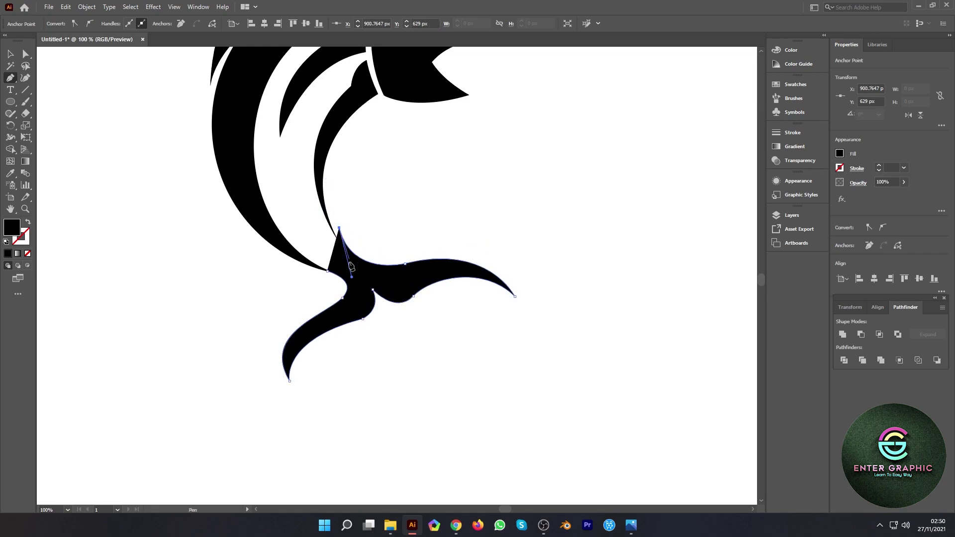
scroll(351, 267, "up", 1)
Close the tail path by joining it to the body's outer edge.
left_click_drag(358, 269, 393, 312)
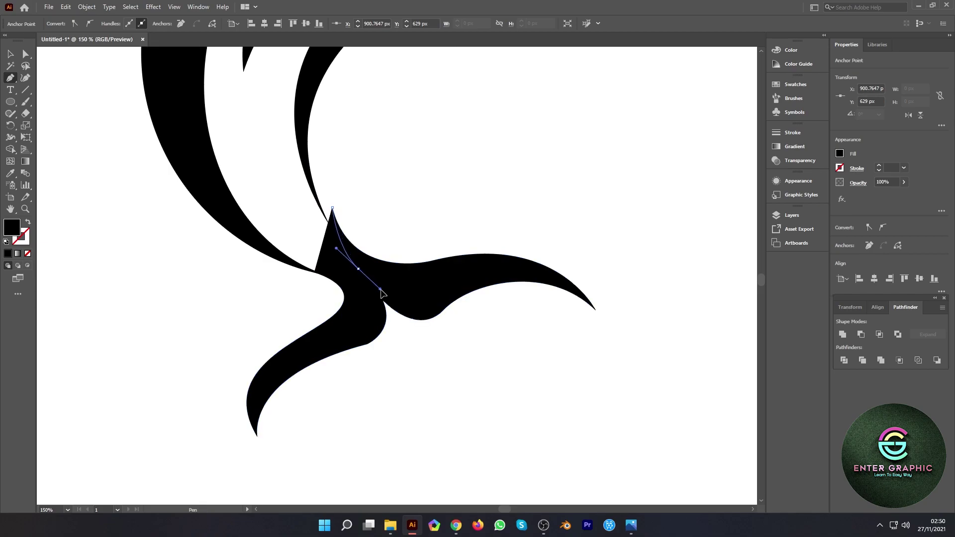
left_click(358, 269)
scroll(300, 272, "up", 2)
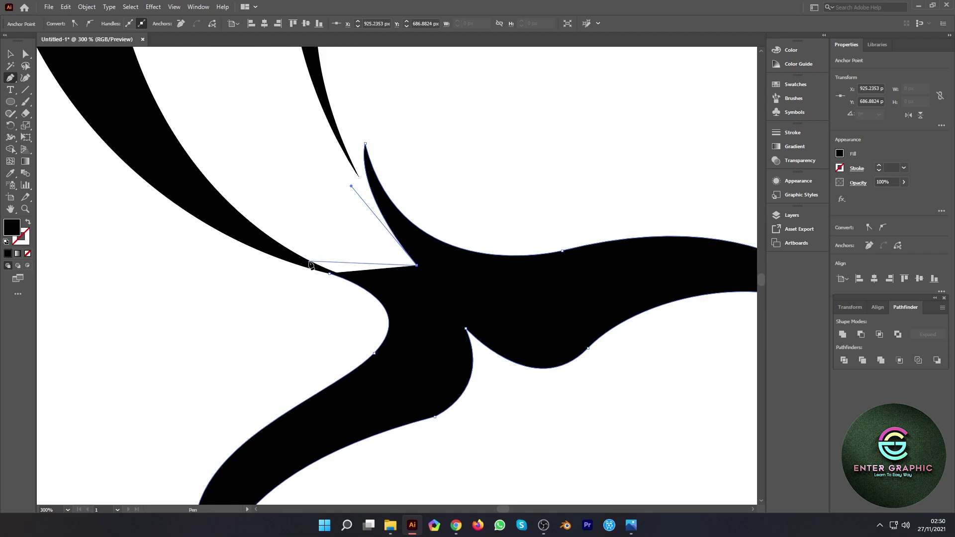
left_click_drag(310, 262, 255, 242)
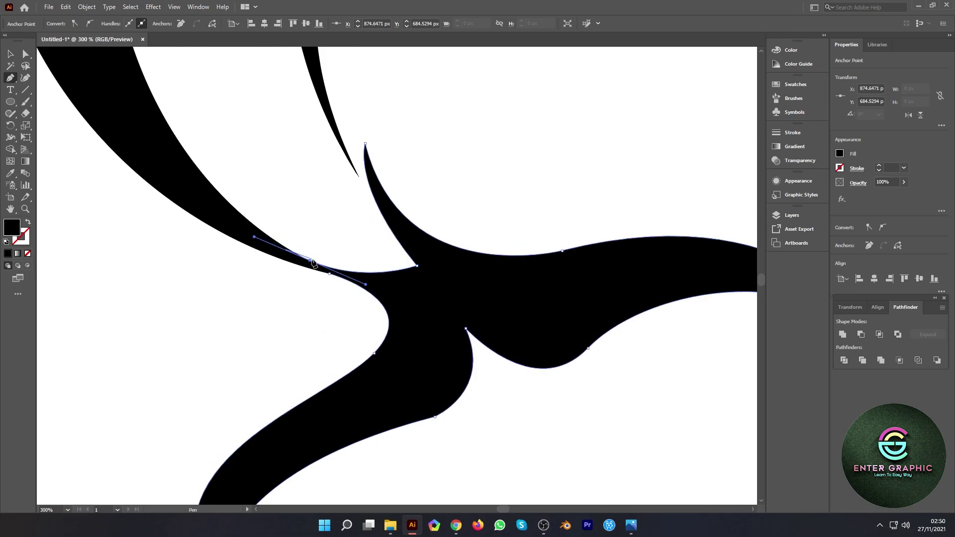
scroll(311, 263, "up", 2)
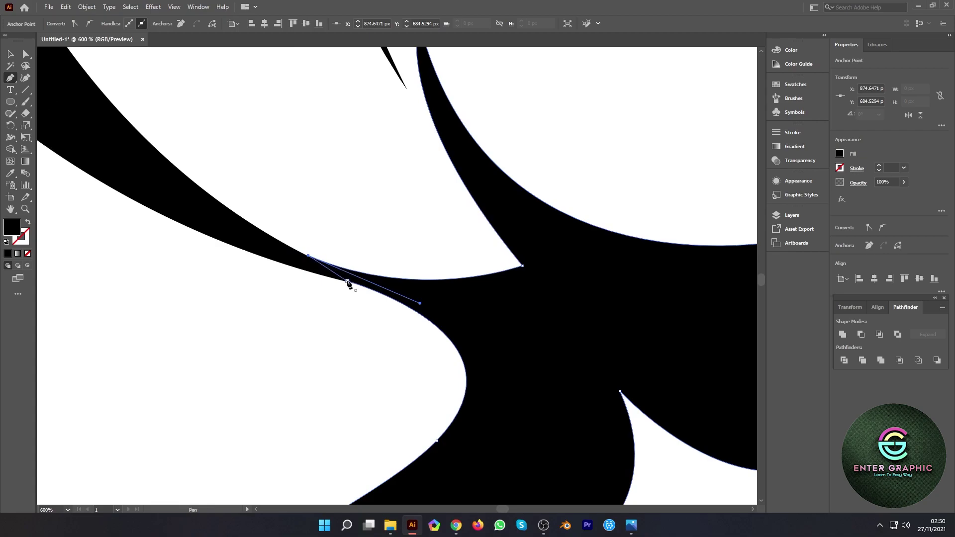
key("v")
left_click(270, 105)
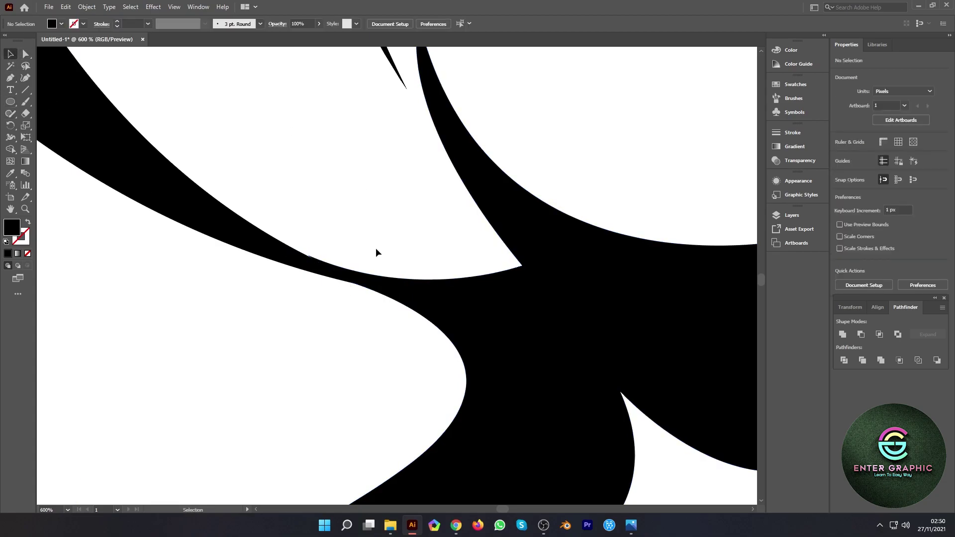
Align the joining anchor and its handle exactly onto the body's edge.
scroll(376, 253, "up", 3)
left_click(291, 271)
key("a")
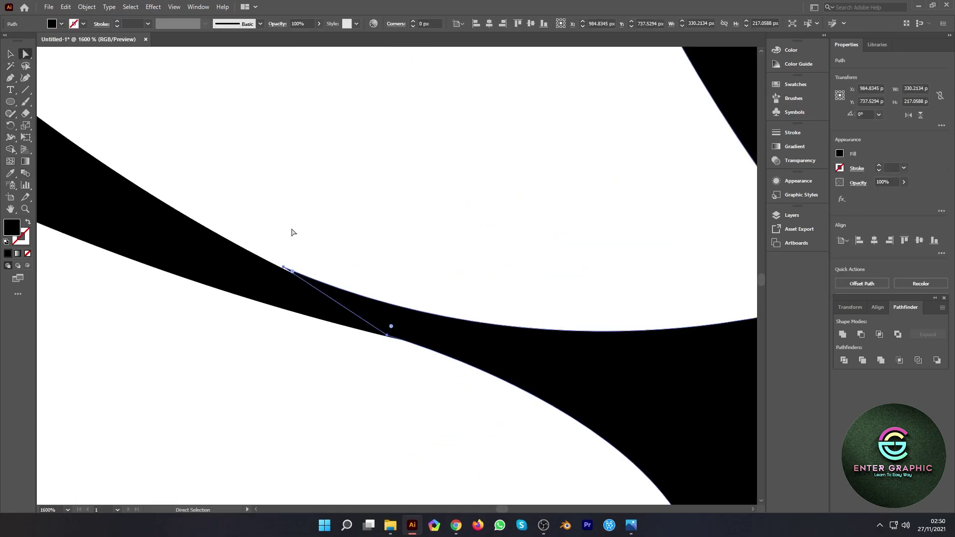
left_click_drag(283, 268, 192, 219)
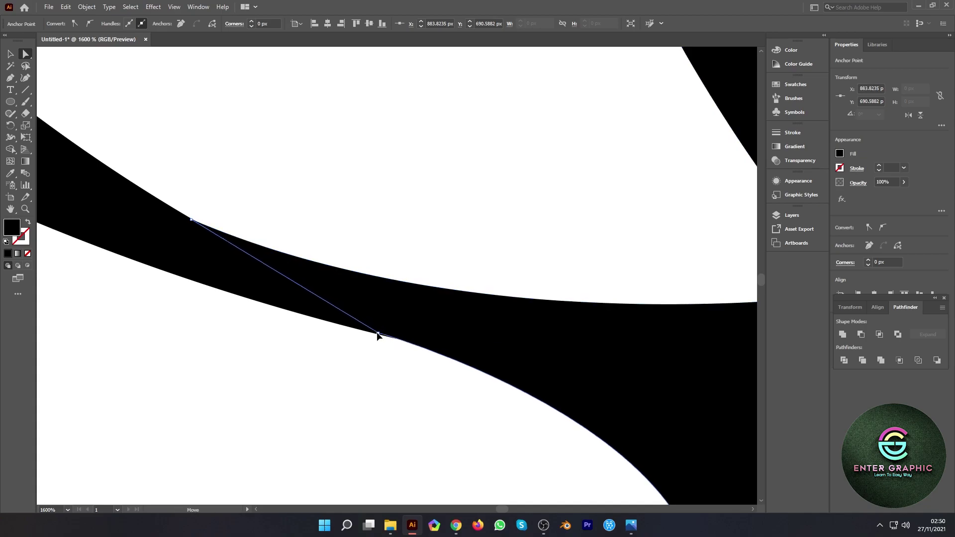
mouse_move(387, 336)
left_mouse_down()
mouse_move(371, 333)
mouse_move(378, 336)
left_mouse_up()
scroll(379, 336, "up", 2)
scroll(425, 407, "up", 3)
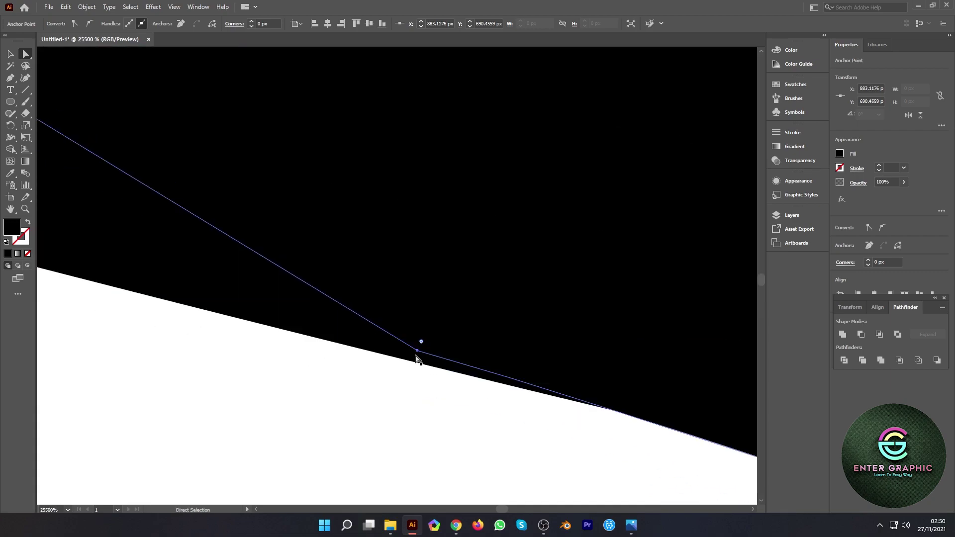
left_click_drag(417, 352, 416, 363)
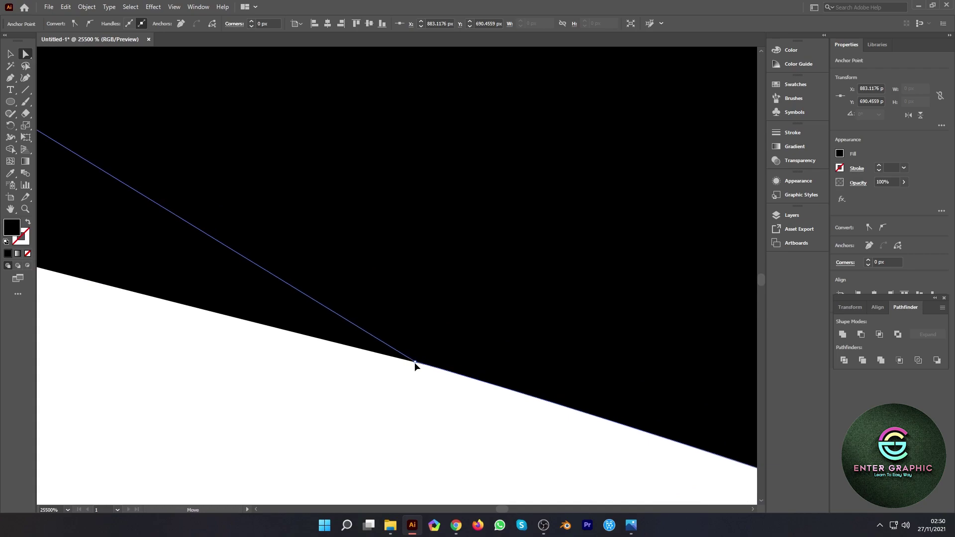
scroll(416, 365, "down", 5)
scroll(386, 345, "down", 5)
left_click(363, 257)
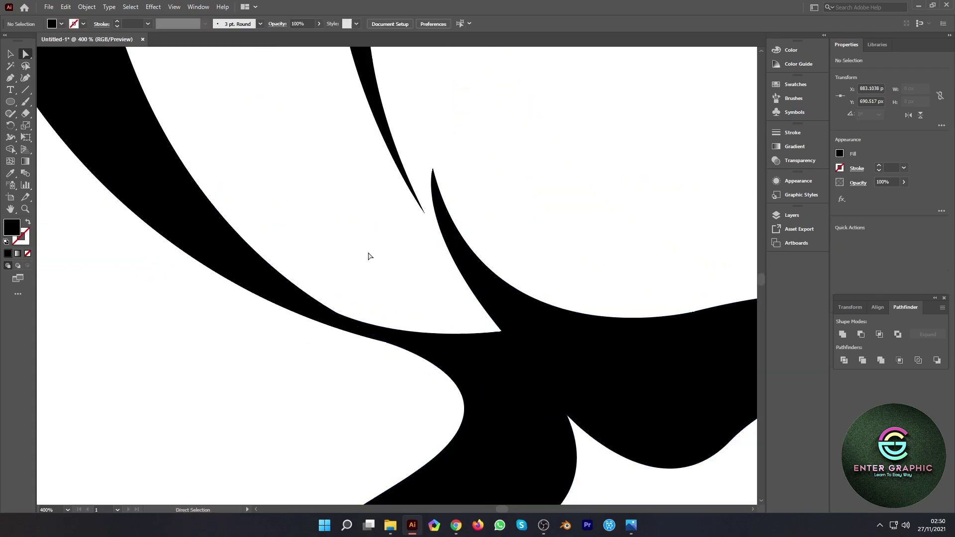
scroll(361, 358, "down", 3)
Start a new fin shape at the inner stroke's tip with curved anchors below it.
scroll(425, 351, "down", 2)
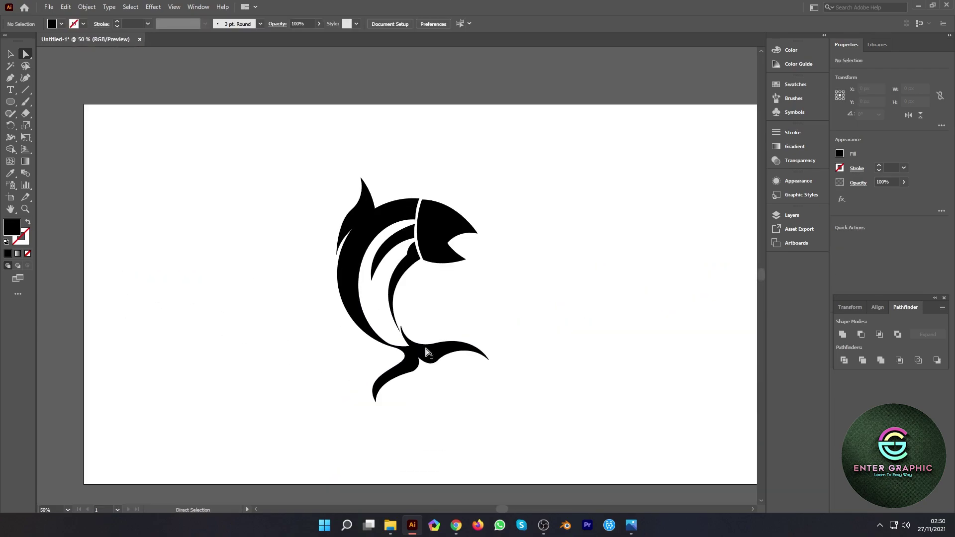
left_click(10, 53)
left_click(10, 77)
scroll(426, 282, "up", 2)
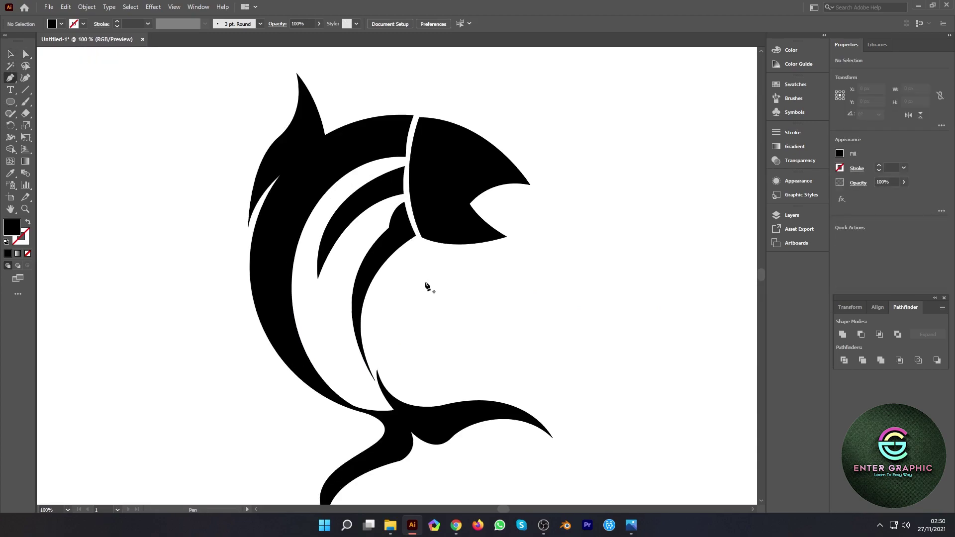
left_click(398, 252)
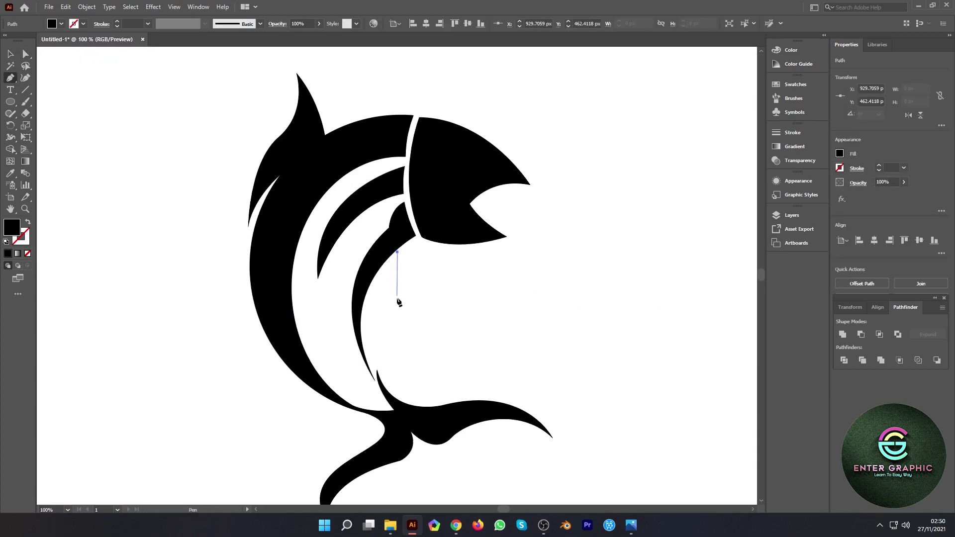
left_click(413, 326)
left_click_drag(416, 326, 432, 373)
key("ctrl+z")
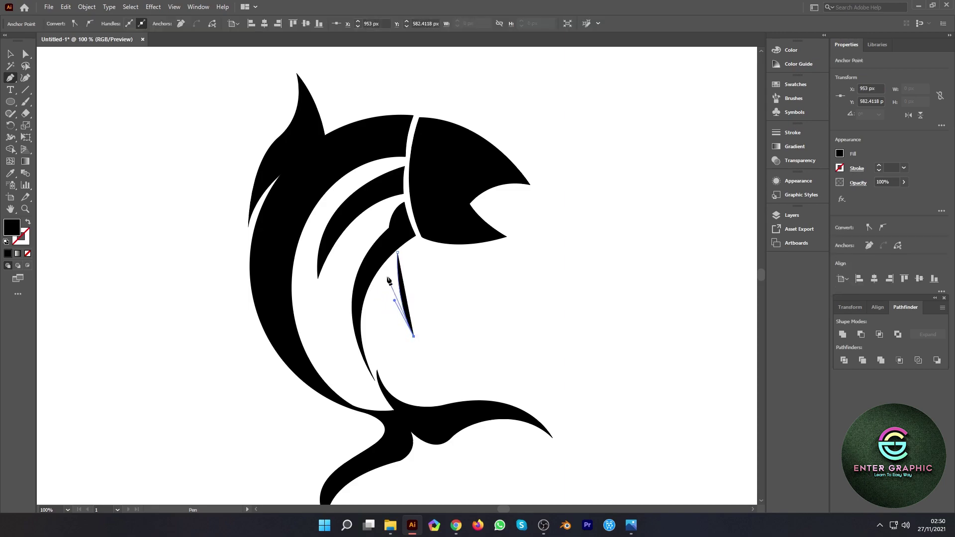
left_click_drag(379, 274, 375, 240)
key("ctrl+z")
mouse_move(386, 268)
left_mouse_down()
mouse_move(386, 217)
mouse_move(387, 226)
left_mouse_up()
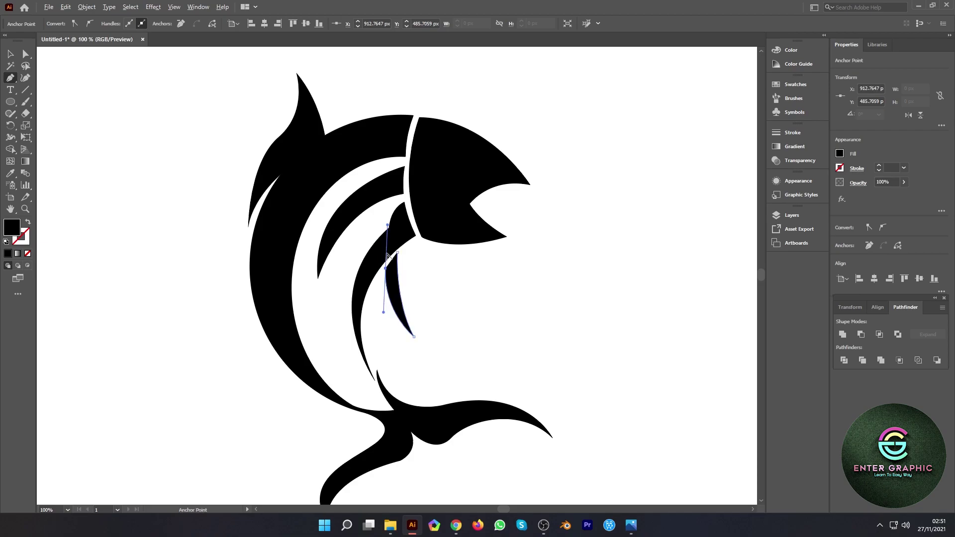
Curve the new fin's inner edge, close the shape, and smooth its top corner.
scroll(385, 253, "up", 3)
key("ctrl+z")
left_click_drag(375, 309, 353, 148)
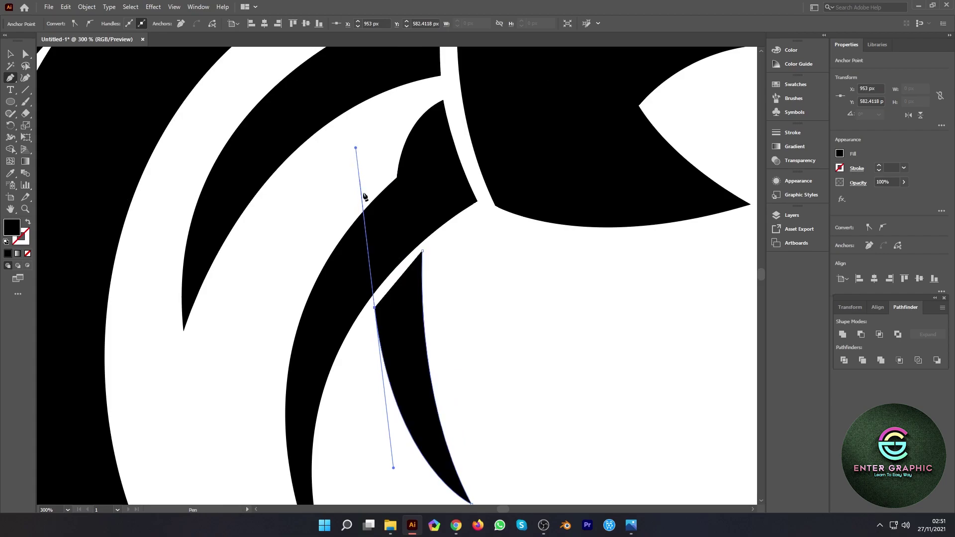
left_click(374, 308)
left_click(422, 253)
left_click_drag(422, 255, 455, 219)
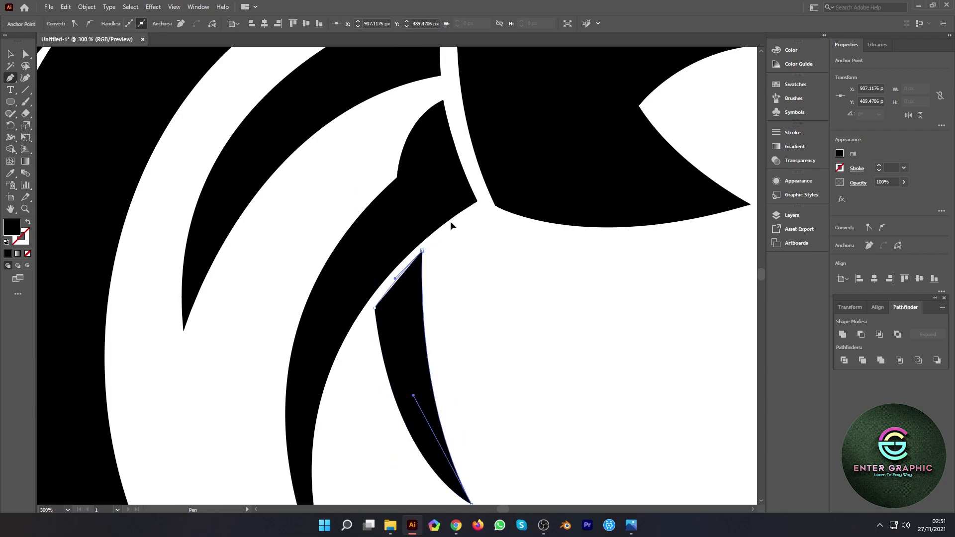
key("v")
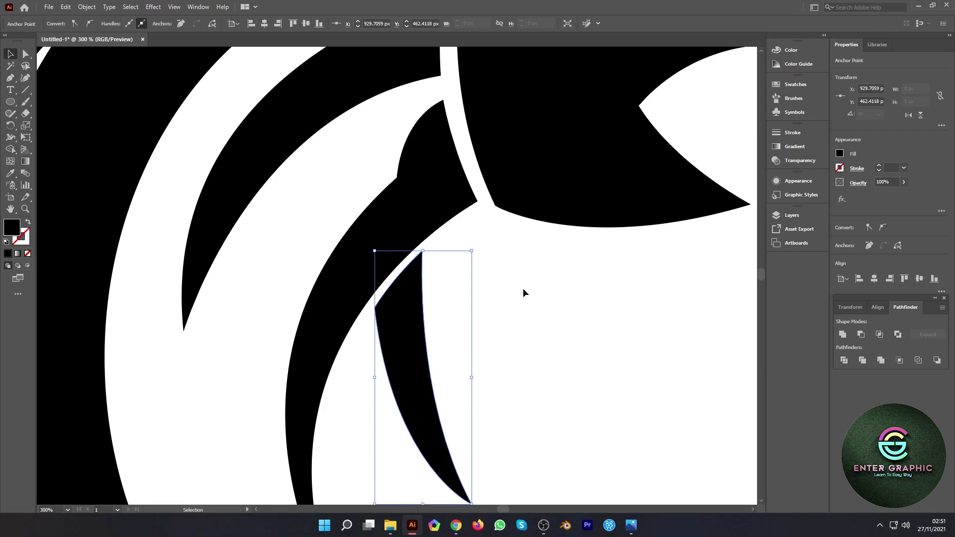
left_click(523, 287)
key("ctrl+0")
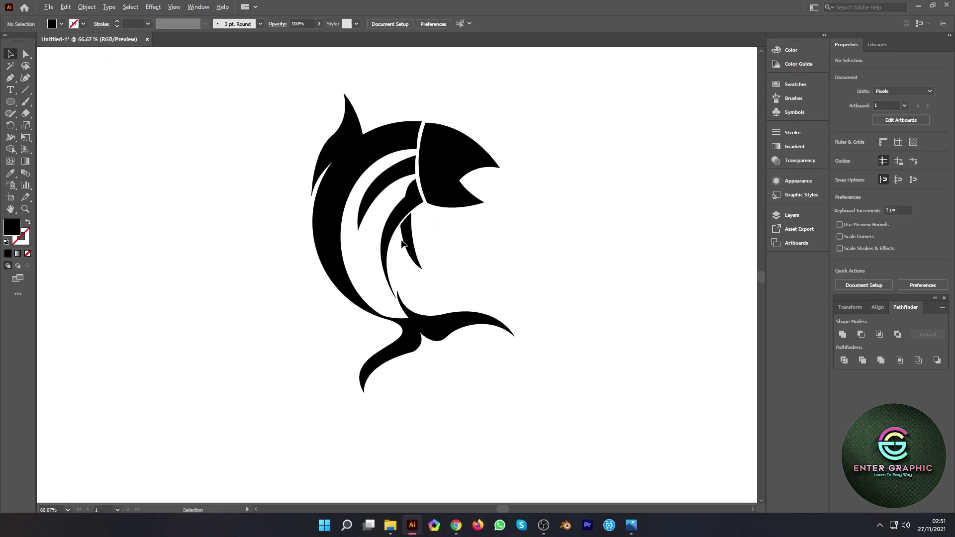
key("ctrl+1")
Widen the small fin by pulling its upper-left corner down and outward.
left_click(25, 53)
scroll(363, 215, "up", 3)
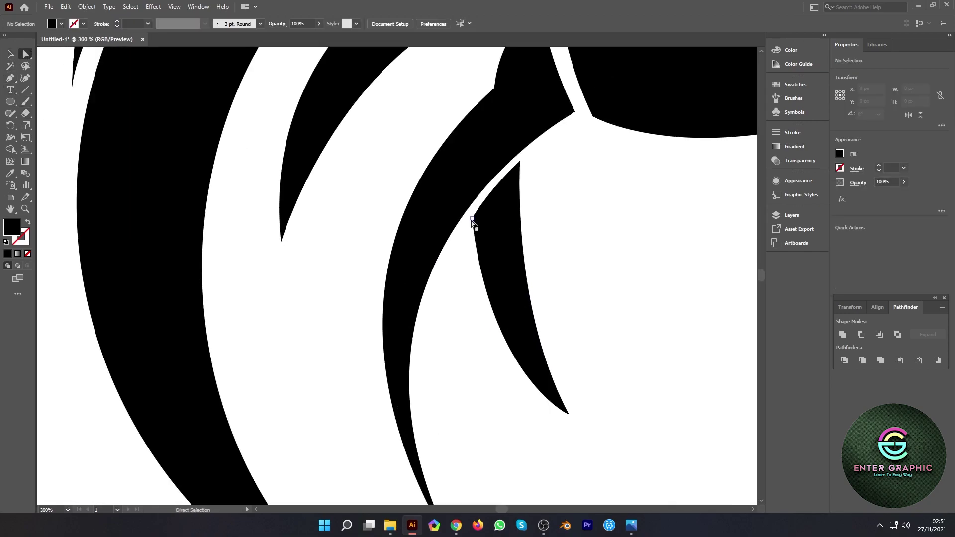
left_click(483, 223)
left_click_drag(490, 241, 475, 251)
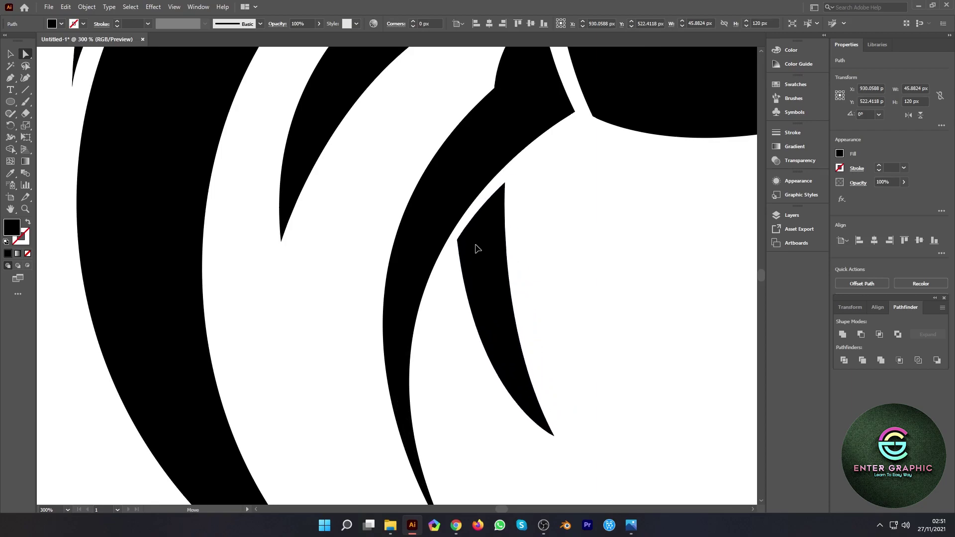
left_click(548, 251)
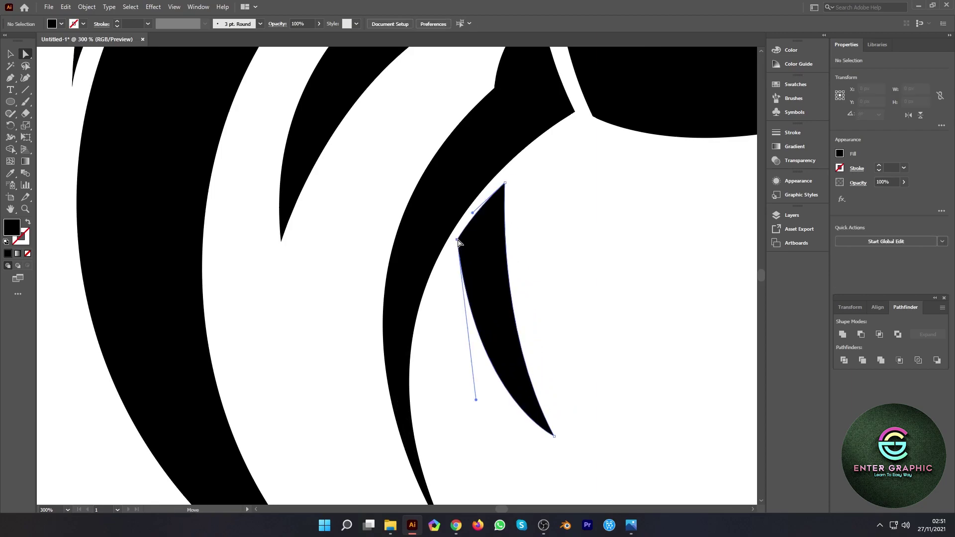
left_click_drag(455, 240, 445, 279)
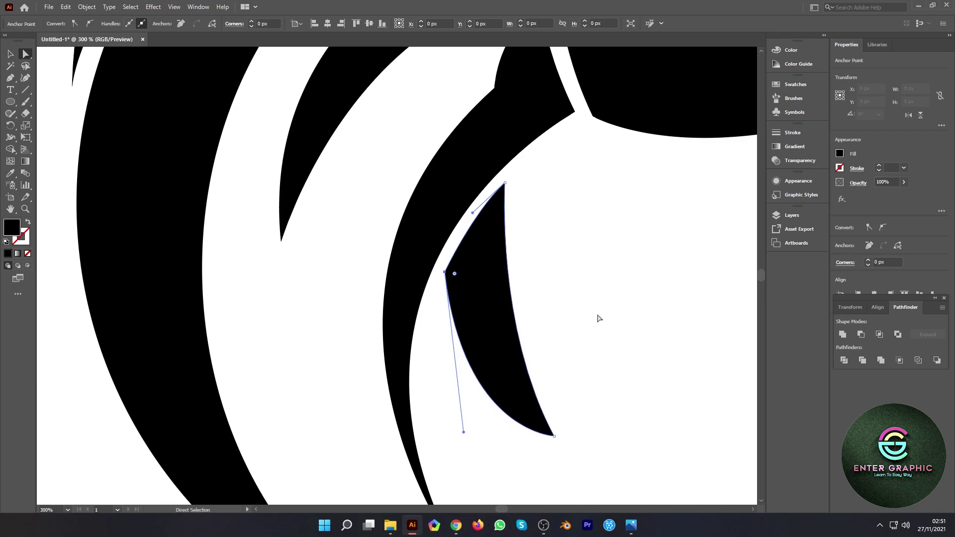
left_click(598, 317)
key("ctrl+minus")
key("ctrl+minus")
key("ctrl+minus")
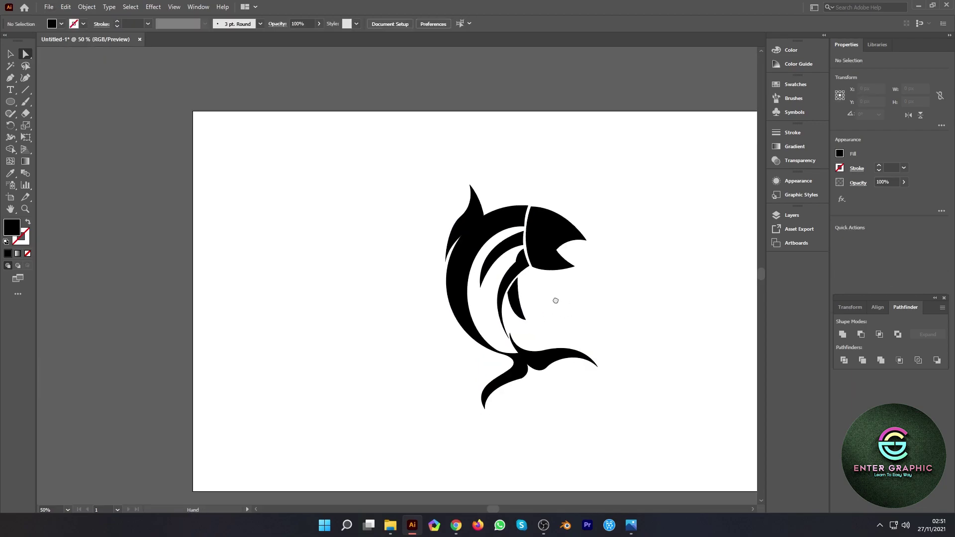
scroll(546, 298, "right", 5)
left_click(7, 104)
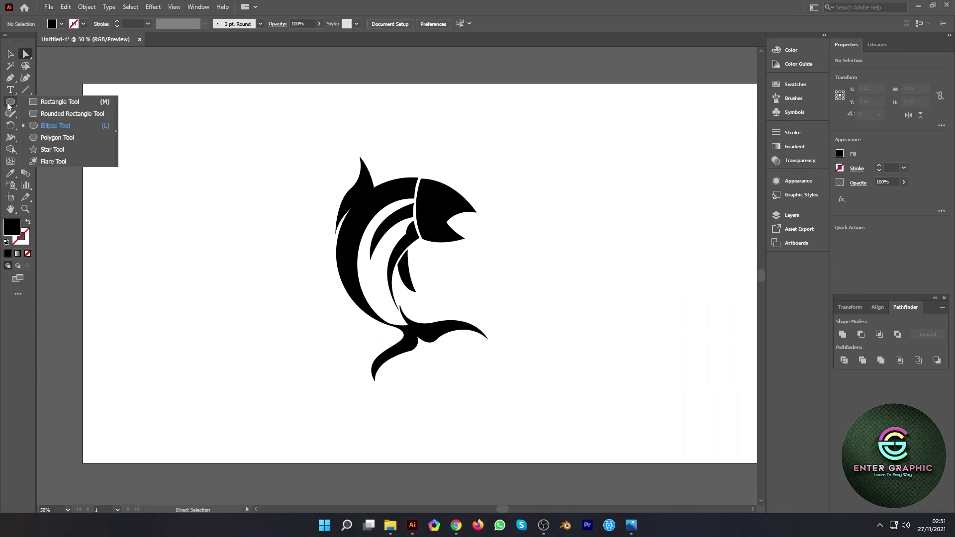
left_click(55, 125)
scroll(433, 194, "up", 3, "alt")
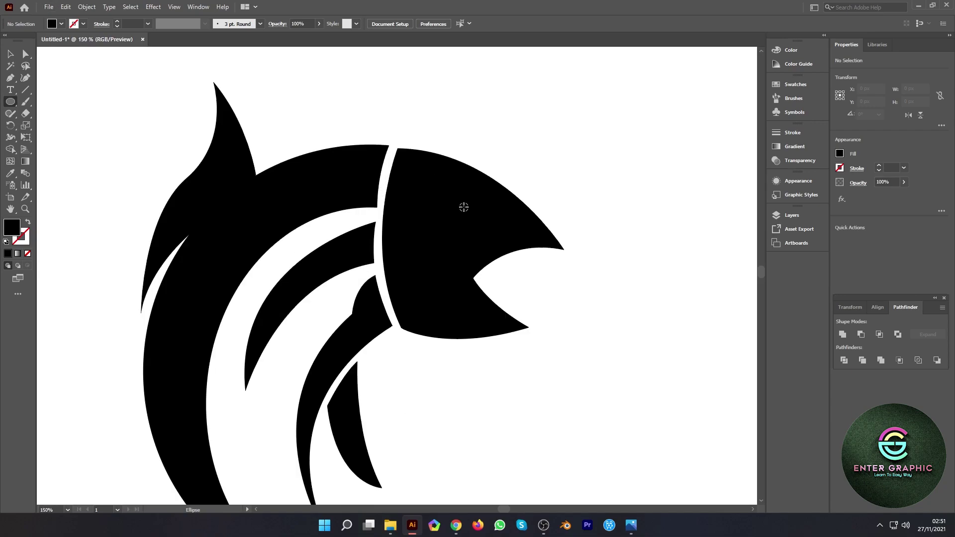
Draw a white eye circle on the fish head and add a black circle for the pupil.
left_click_drag(458, 204, 473, 220)
left_click(10, 173)
left_click(53, 160)
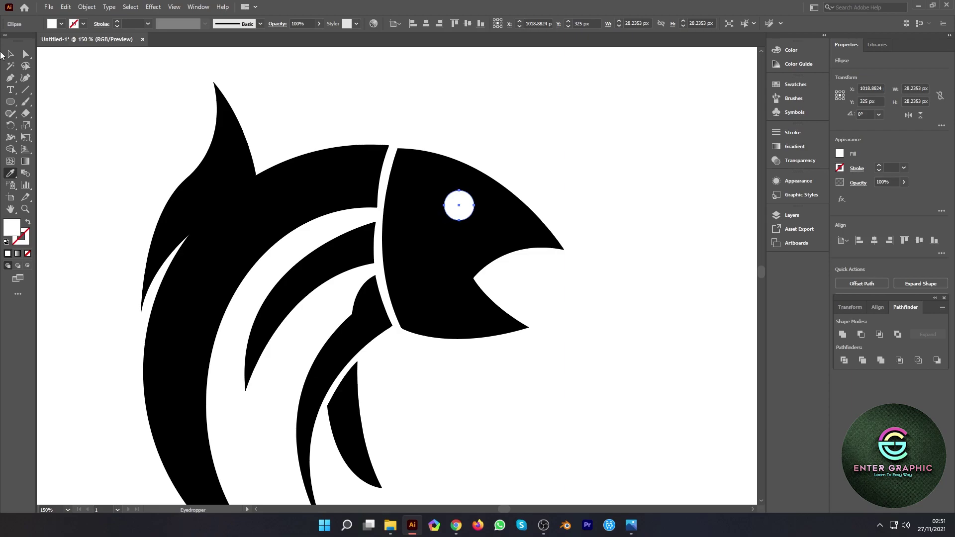
left_click(11, 53)
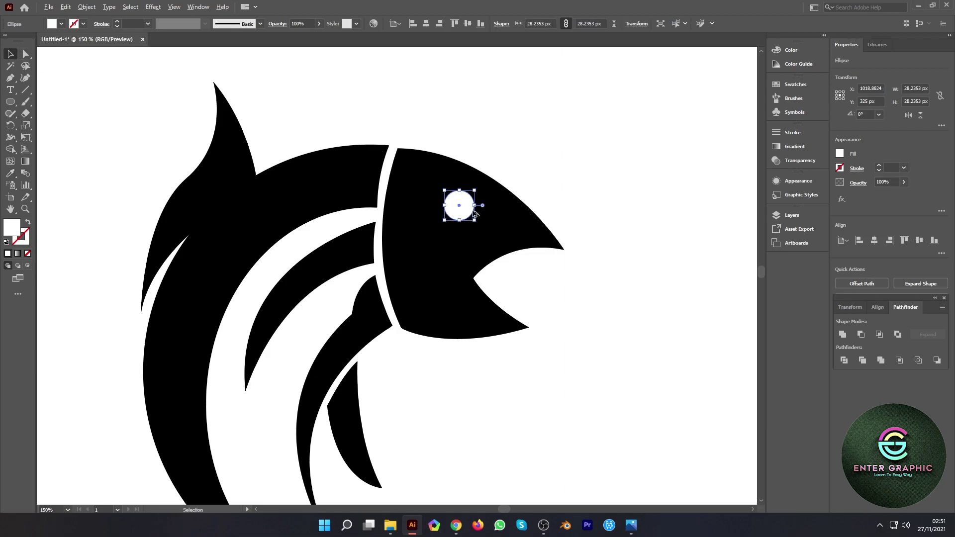
key("ctrl+equal")
left_click_drag(476, 235, 478, 234)
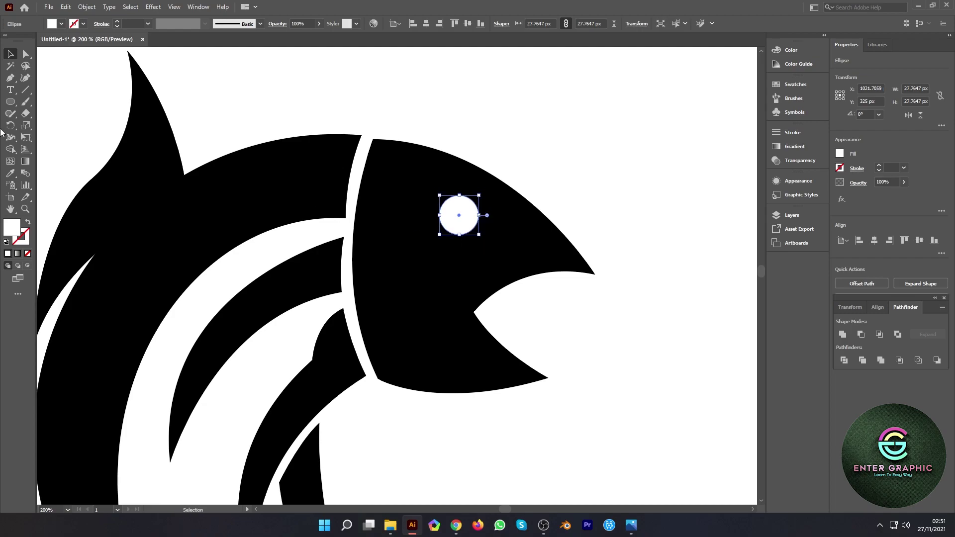
left_click(10, 173)
left_click(100, 208)
left_click(10, 54)
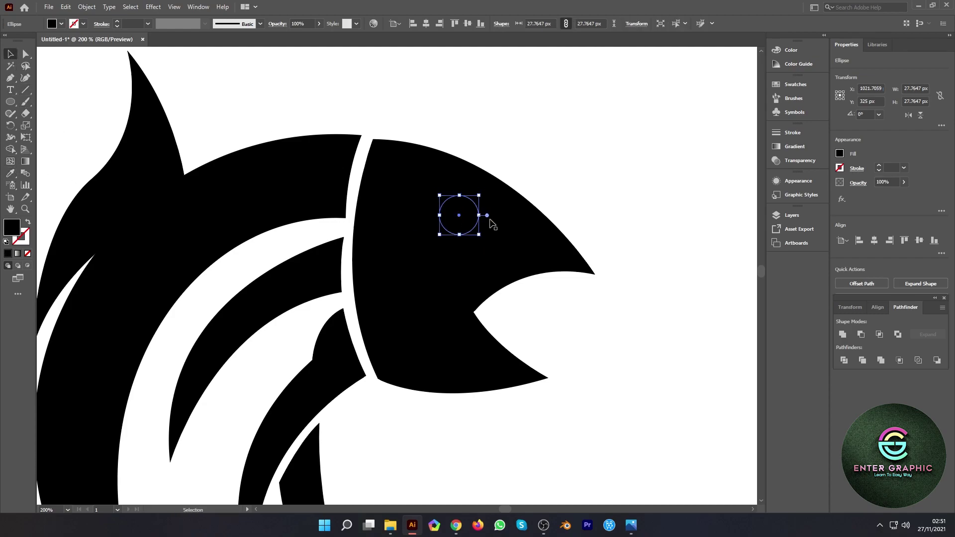
Add a smaller white circle and a tiny white highlight dot placed up and right.
scroll(485, 215, "up", 3)
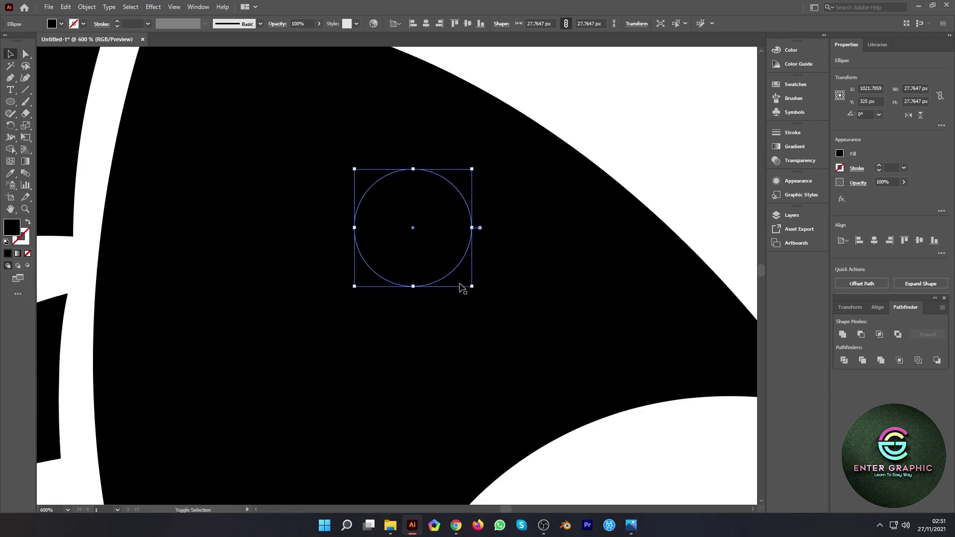
left_click_drag(470, 286, 454, 271)
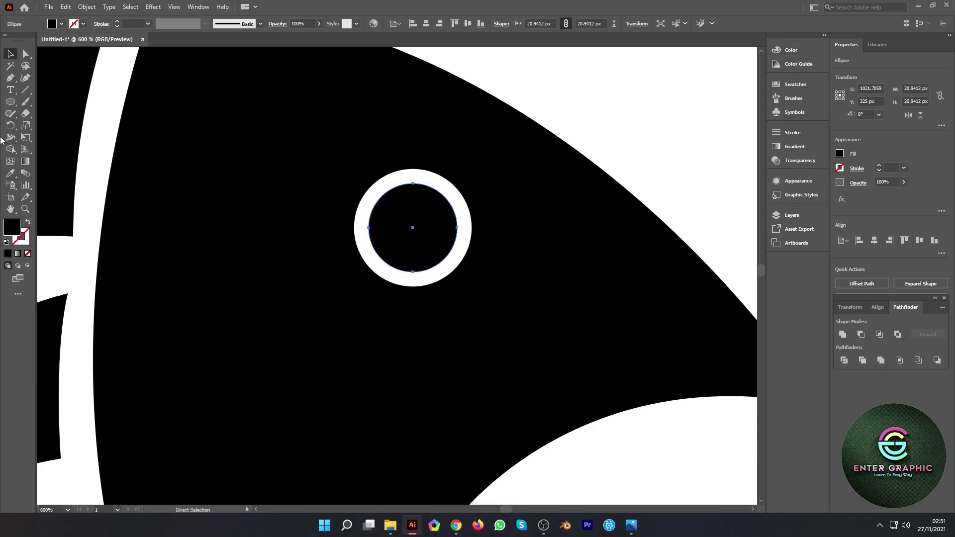
left_click(10, 101)
left_click(10, 173)
left_click(110, 130)
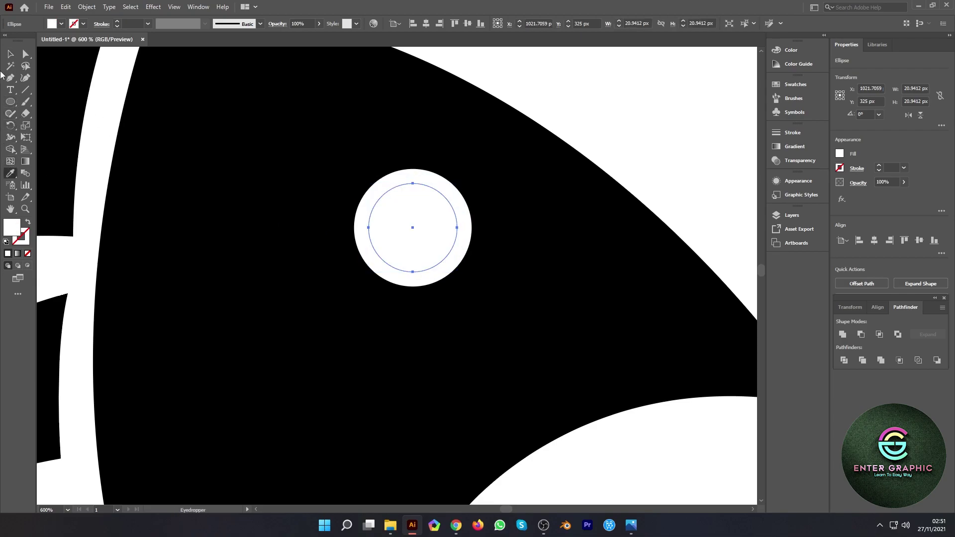
left_click(10, 54)
left_click_drag(458, 272, 429, 239)
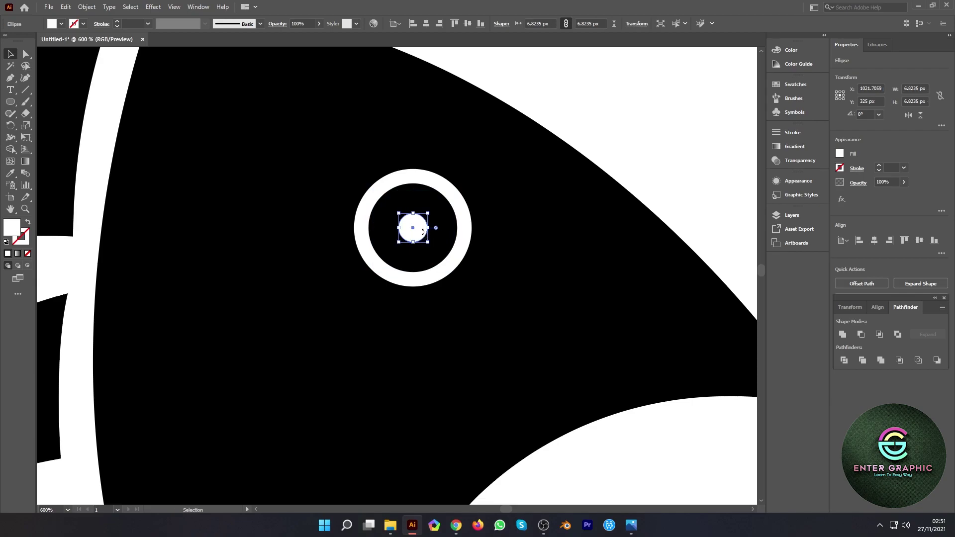
left_click_drag(419, 224, 431, 213)
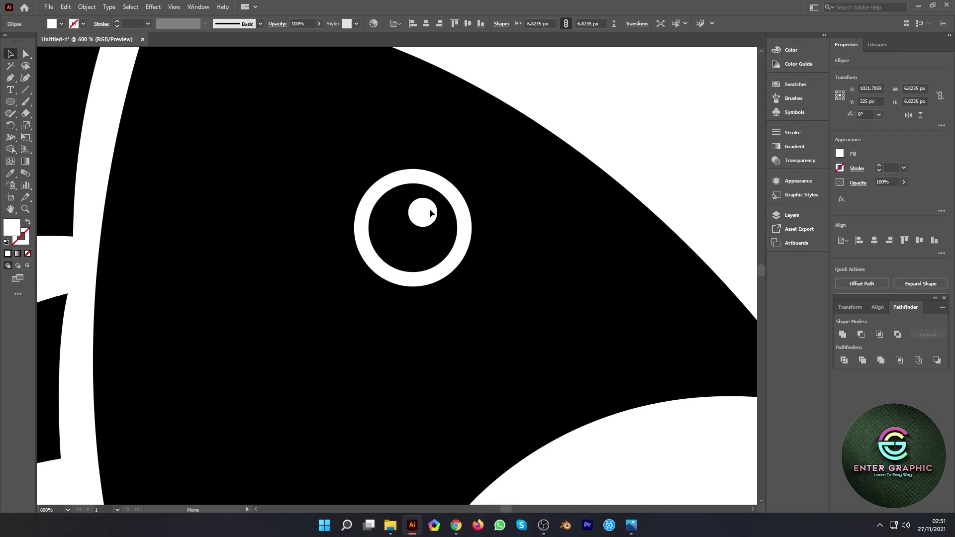
left_click(721, 130)
key("ctrl+1")
Merge the eye's ring, pupil and highlight into the head using Shape Builder.
scroll(536, 225, "down", 1)
scroll(520, 324, "down", 2)
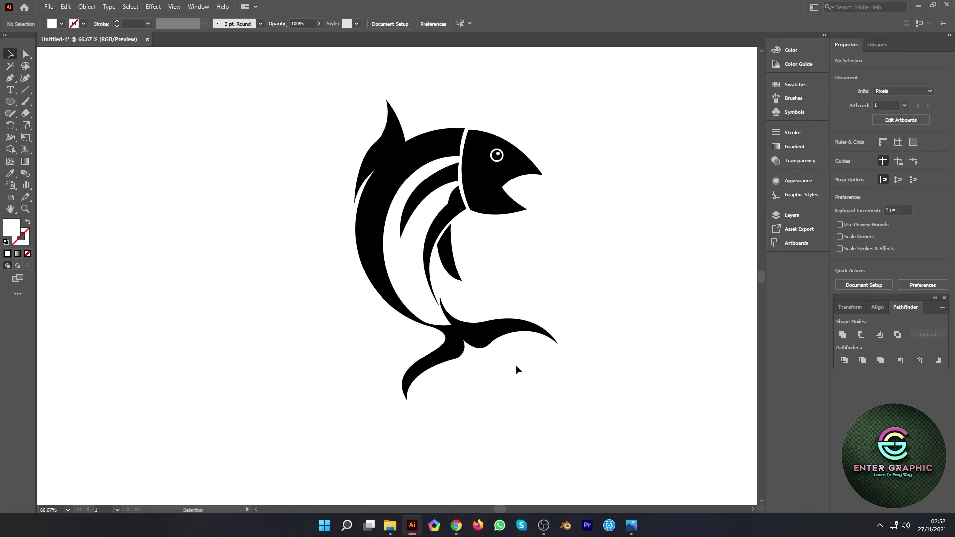
scroll(515, 365, "down", 1)
scroll(528, 294, "down", 2)
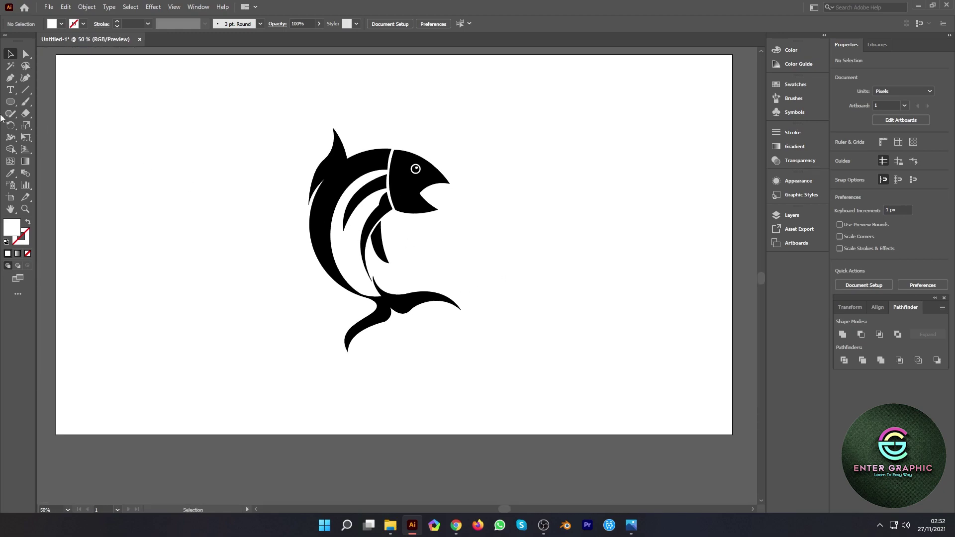
scroll(417, 152, "up", 5, "alt")
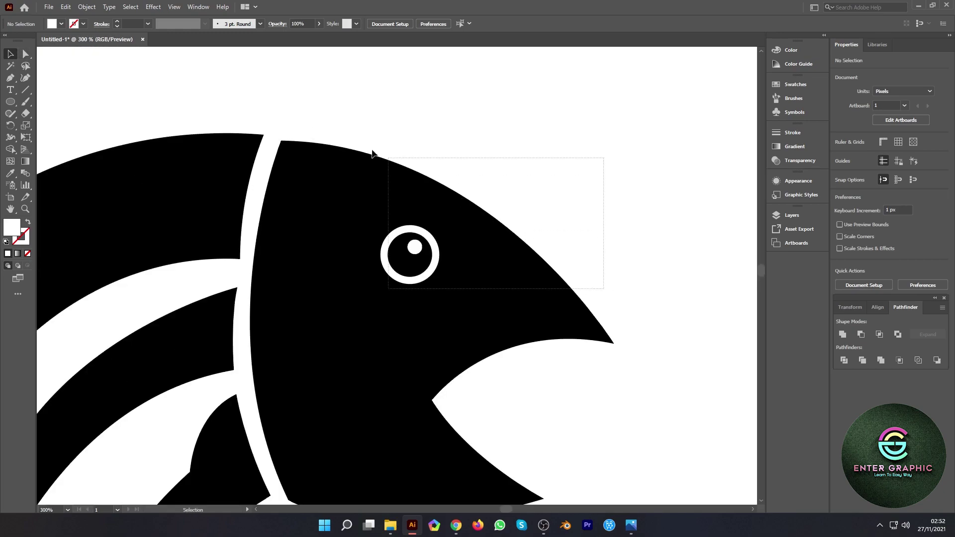
left_click(368, 222)
scroll(368, 222, "up", 5, "alt")
key("shift+m")
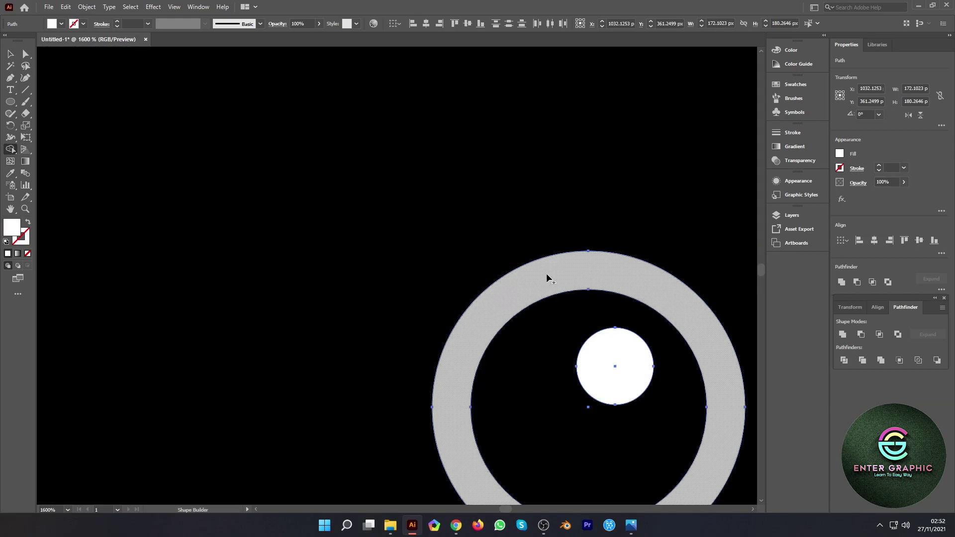
left_click(622, 355)
scroll(393, 304, "down", 4, "alt")
scroll(300, 272, "down", 4, "alt")
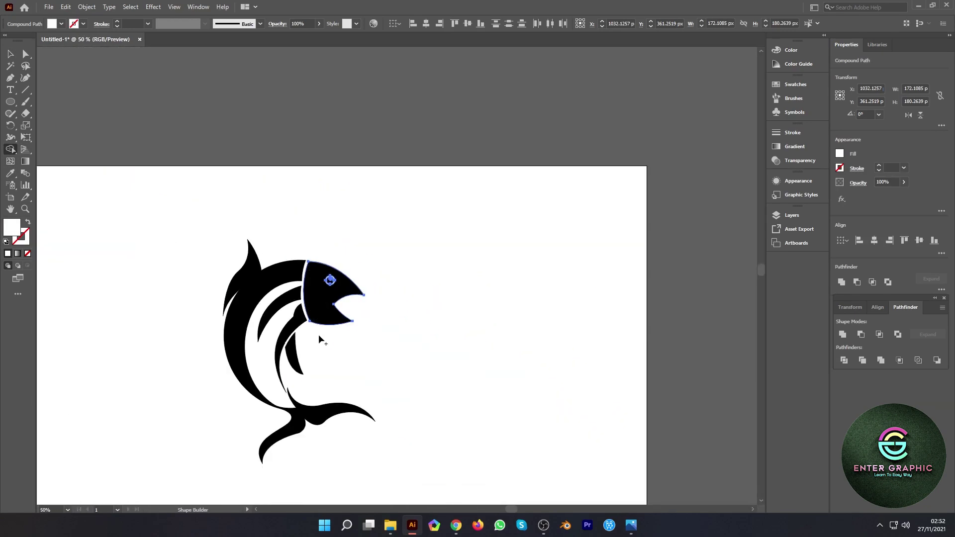
key("v")
left_click(164, 167)
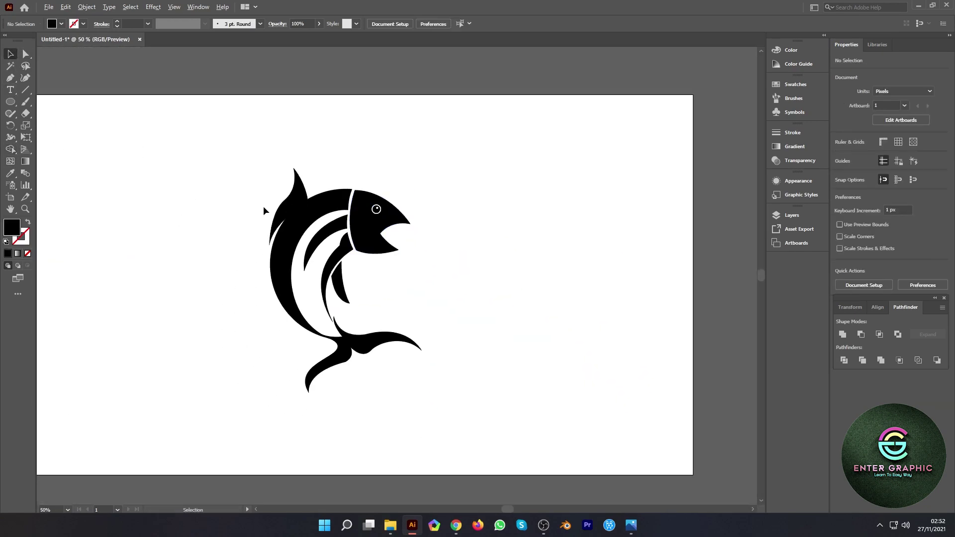
Select every piece of the fish and group them with Ctrl+G.
scroll(263, 206, "down", 1, "alt")
left_click_drag(364, 276, 336, 267)
left_click_drag(459, 337, 261, 141)
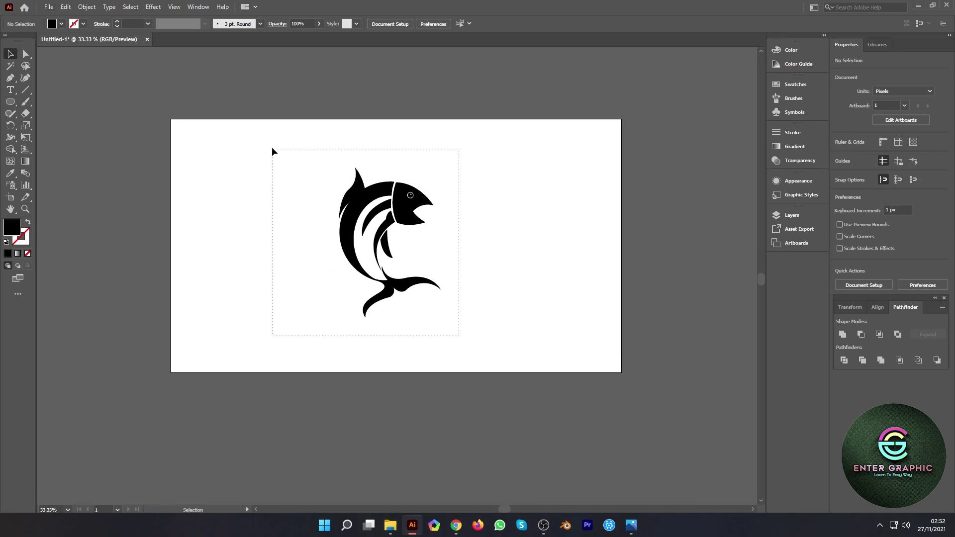
key("ctrl+g")
left_click(9, 80)
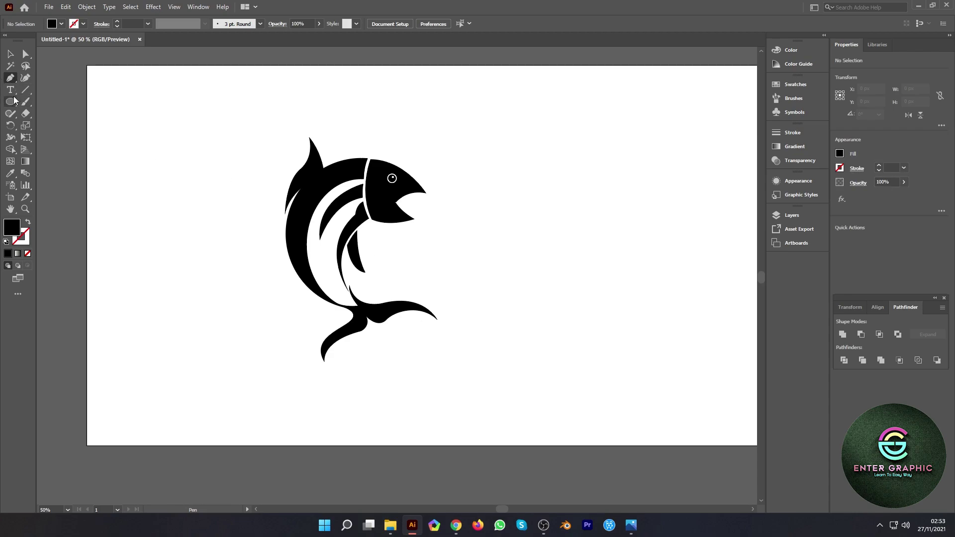
Draw an outline-only circle and scale and centre it to about 615 px around the fish.
left_click_drag(9, 102, 47, 120)
left_click_drag(383, 239, 468, 323)
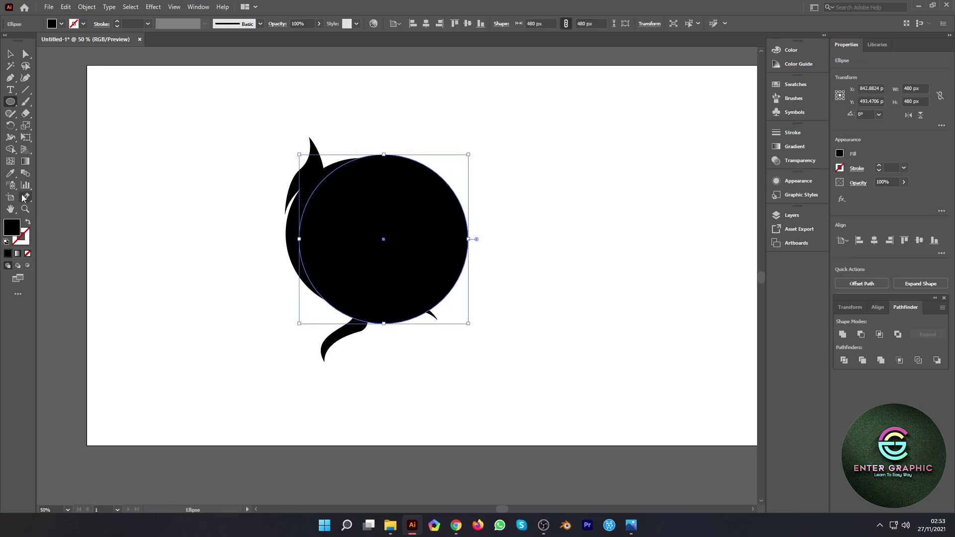
left_click(28, 222)
left_click(8, 56)
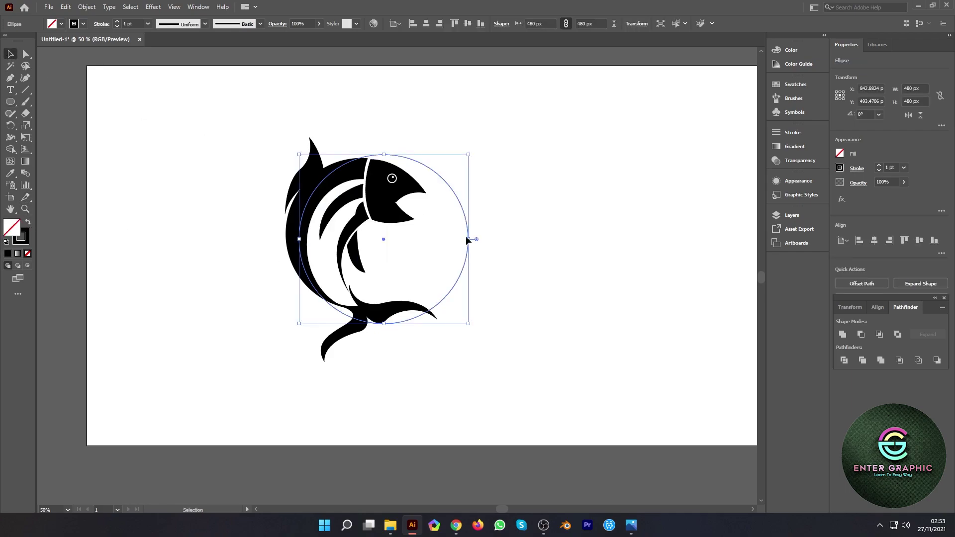
left_click_drag(458, 200, 474, 200)
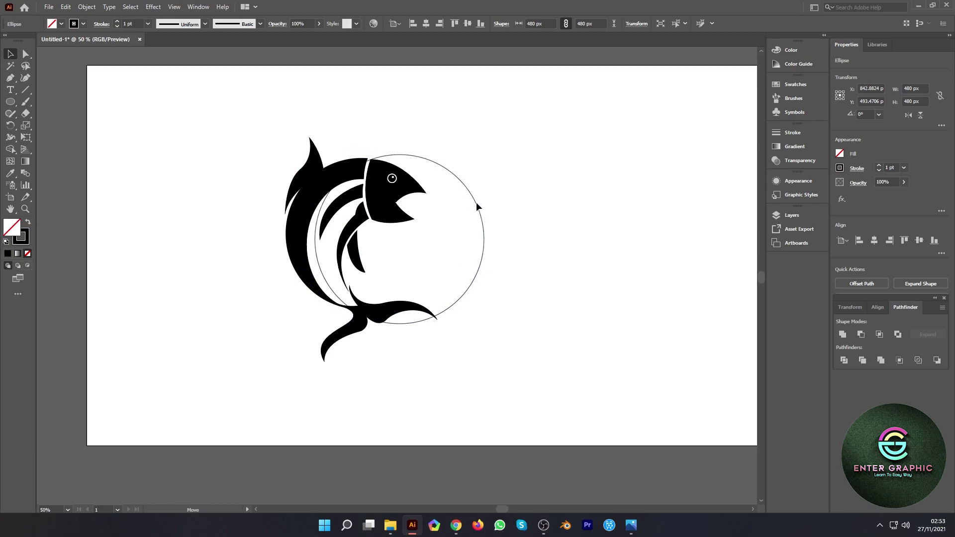
mouse_move(482, 321)
left_mouse_down()
mouse_move(506, 345)
mouse_move(453, 316)
mouse_move(482, 306)
left_mouse_up()
left_click(456, 313)
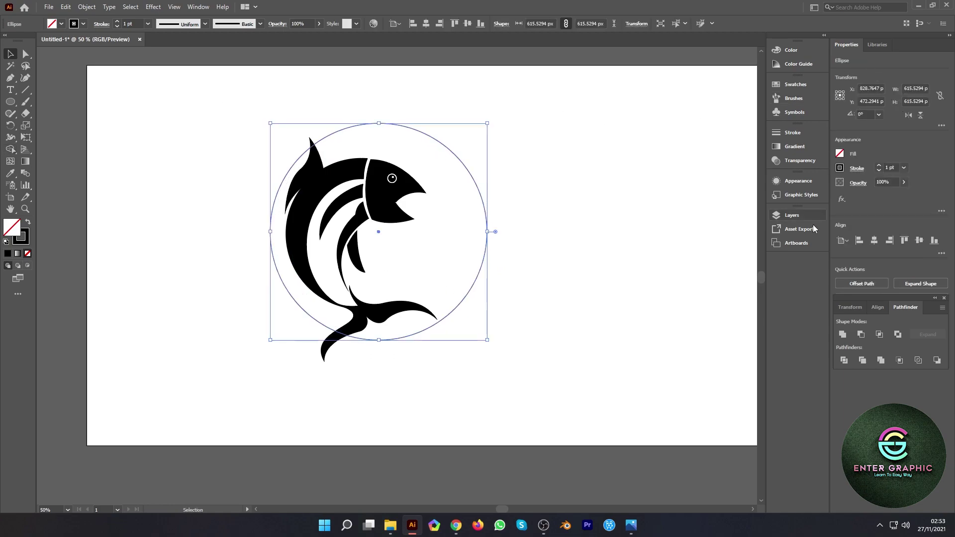
Set the ring's stroke weight to 19 pt.
left_click(795, 133)
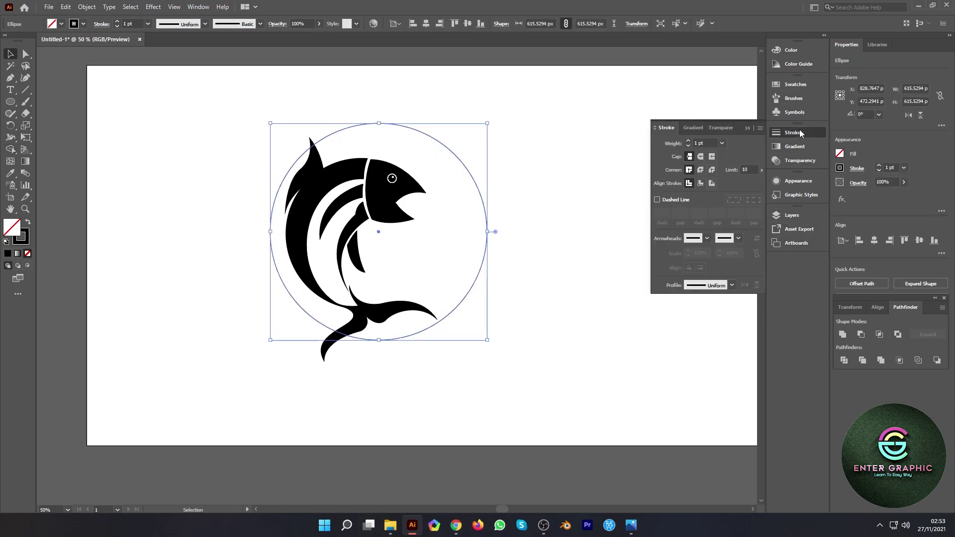
left_click(688, 140)
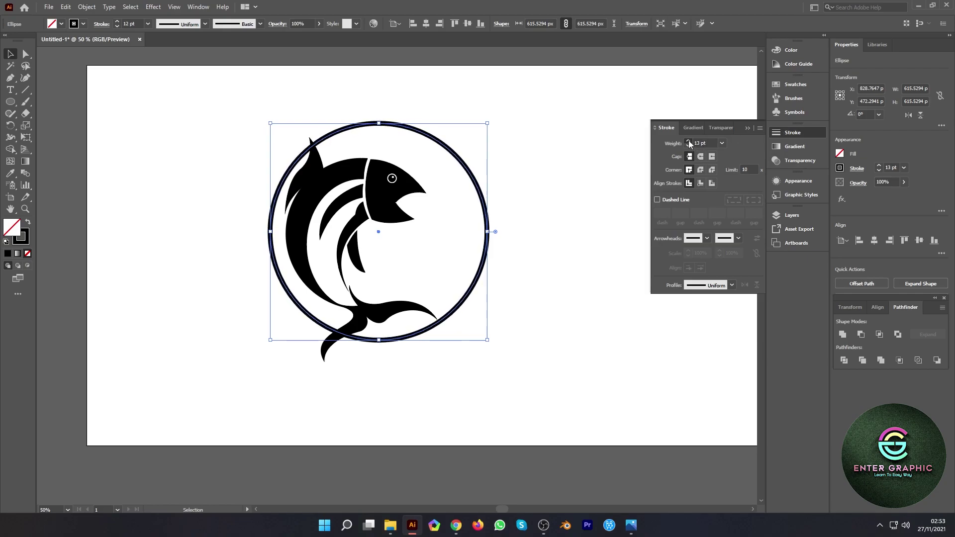
left_click(688, 140)
left_click(688, 140)
left_click(688, 140)
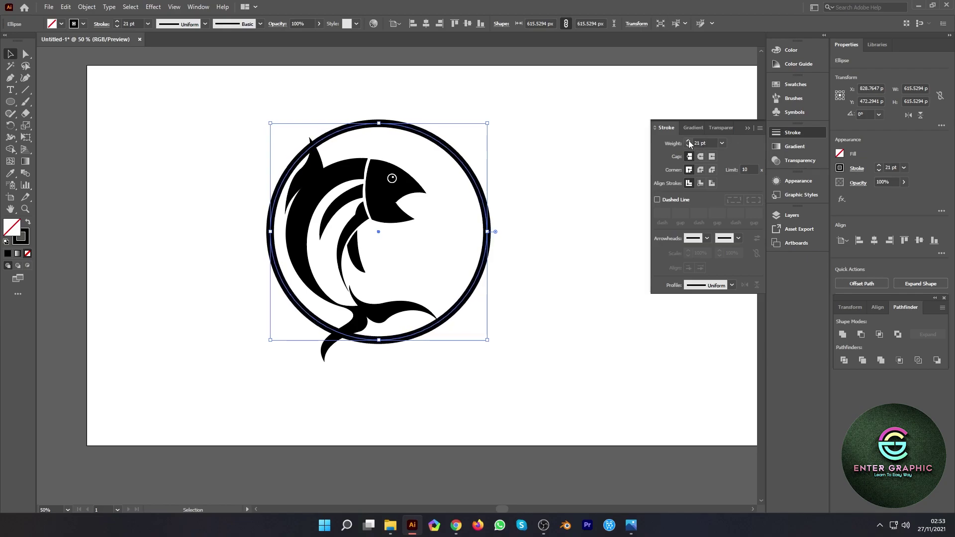
left_click(607, 156)
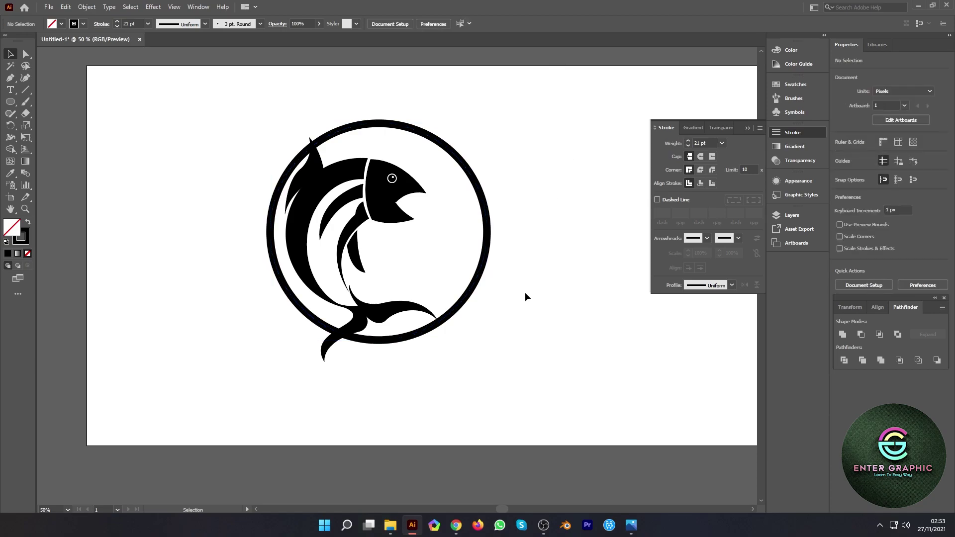
left_click(480, 263)
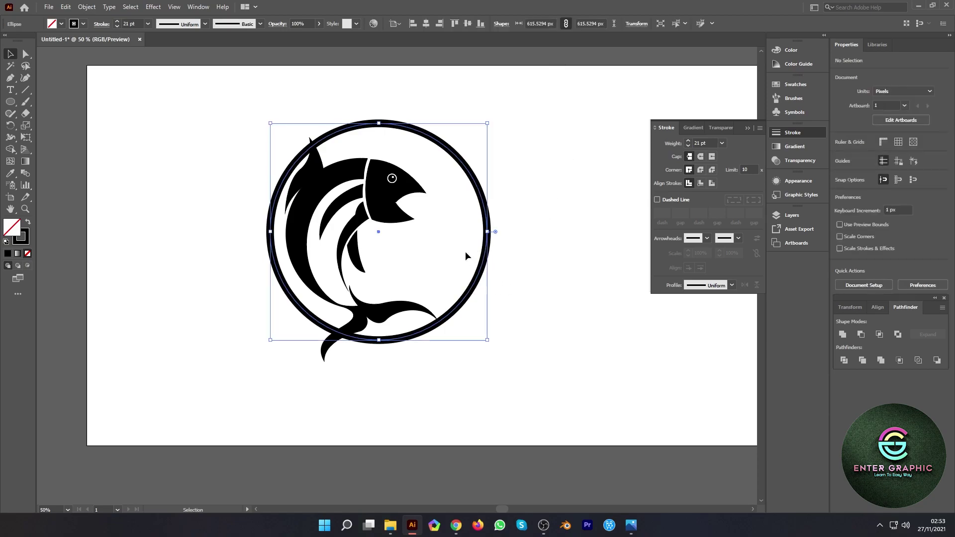
left_click(689, 146)
left_click(689, 146)
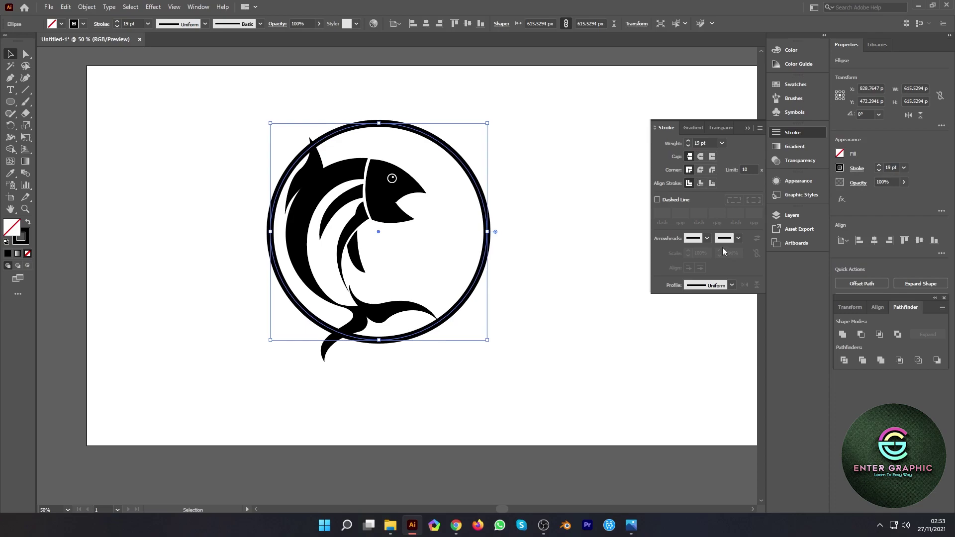
Apply Width Profile 1 so the ring tapers from thick left to thin right.
left_click(706, 239)
left_click(731, 285)
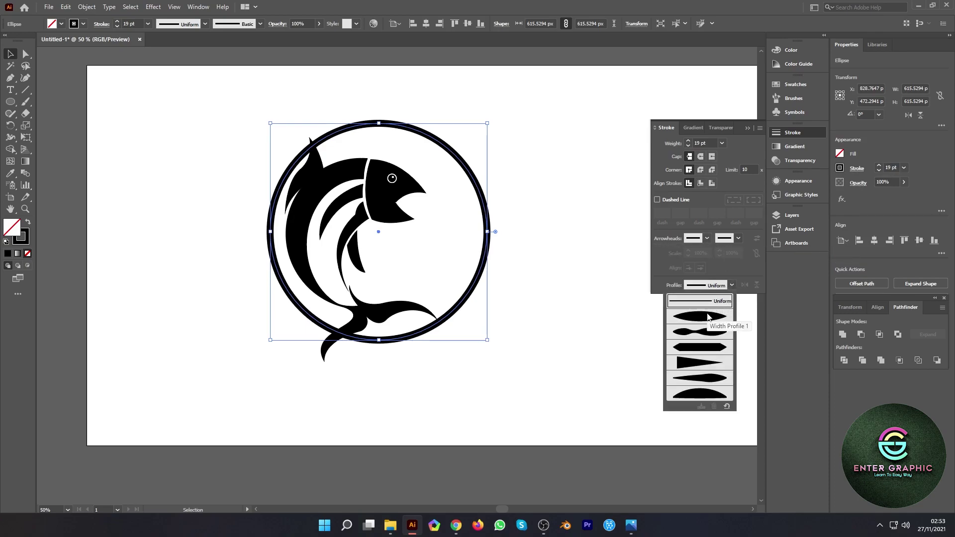
left_click(708, 316)
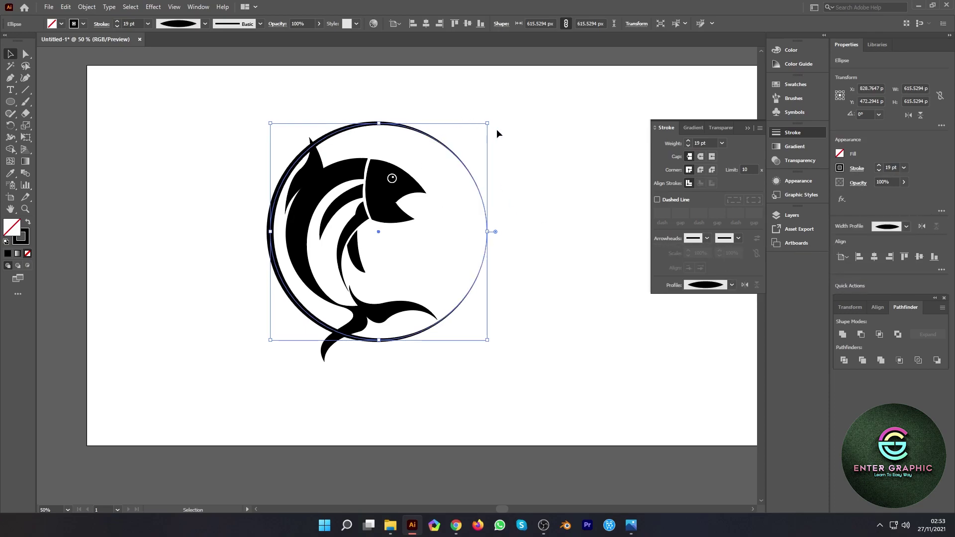
Rotate the ring about 146° and cut it with Scissors at its top and lower right.
left_click_drag(489, 118, 202, 267)
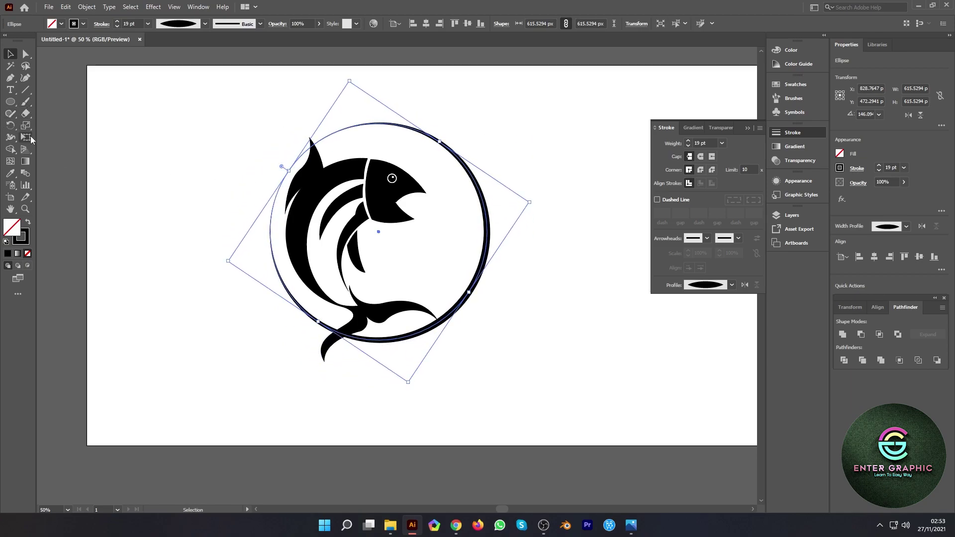
left_click_drag(26, 114, 55, 122)
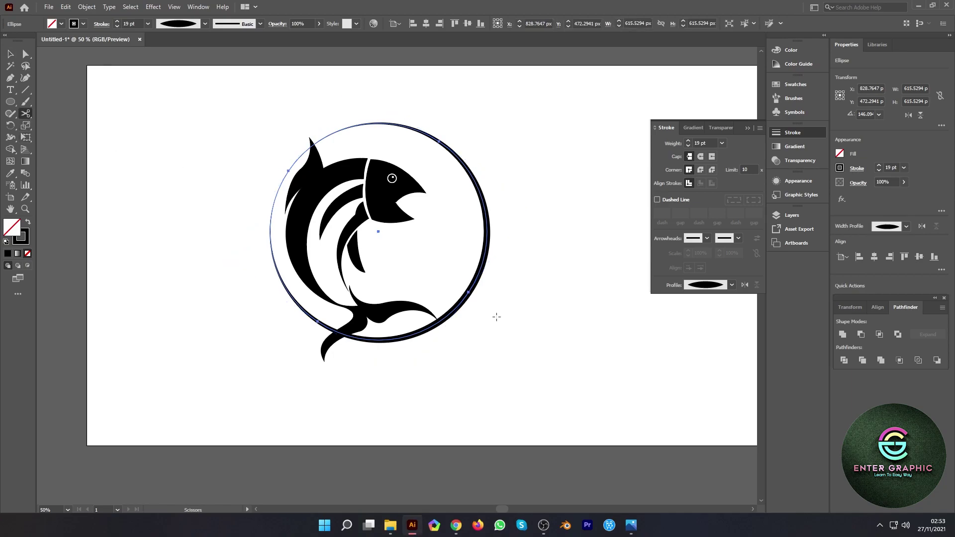
left_click(447, 317)
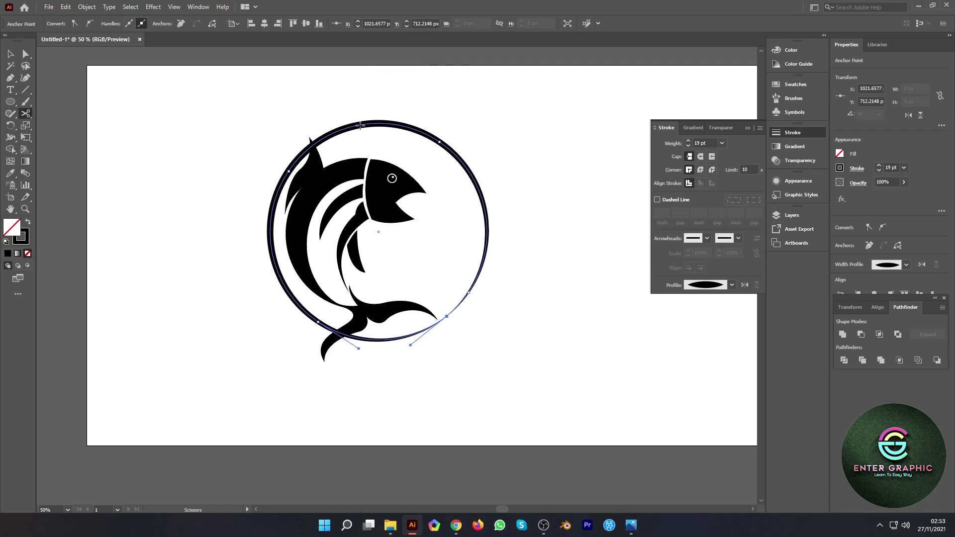
left_click(386, 123)
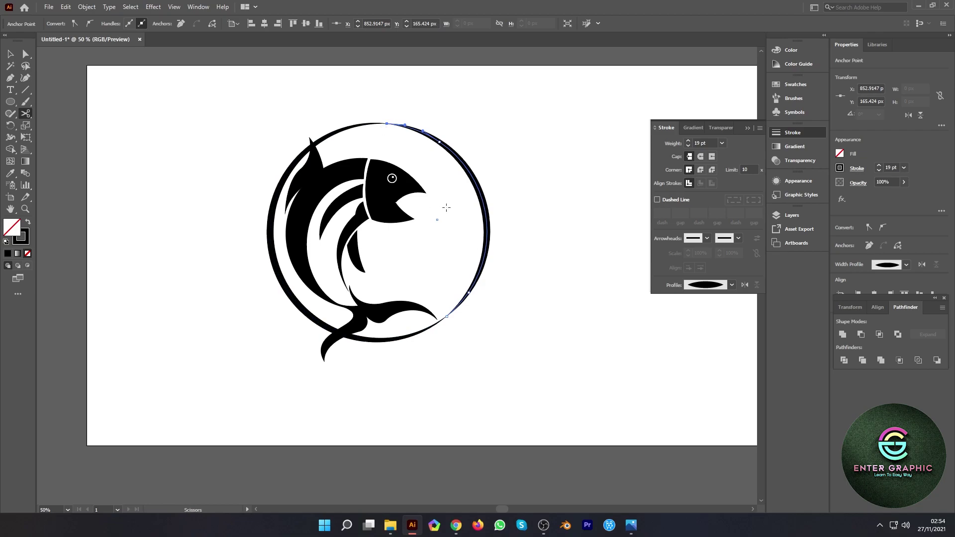
Delete the lower-left piece and give the remaining right arc the triangular width profile.
left_click(10, 54)
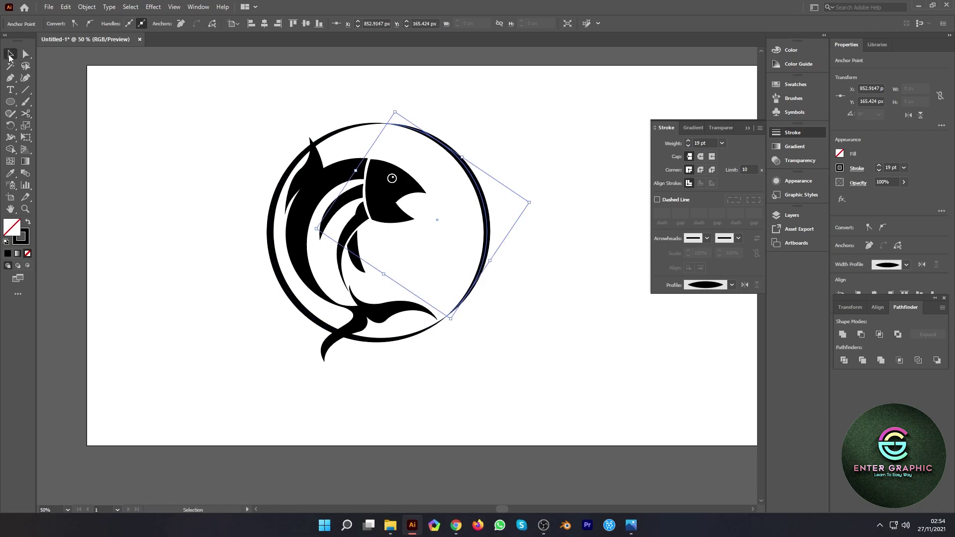
left_click(298, 308)
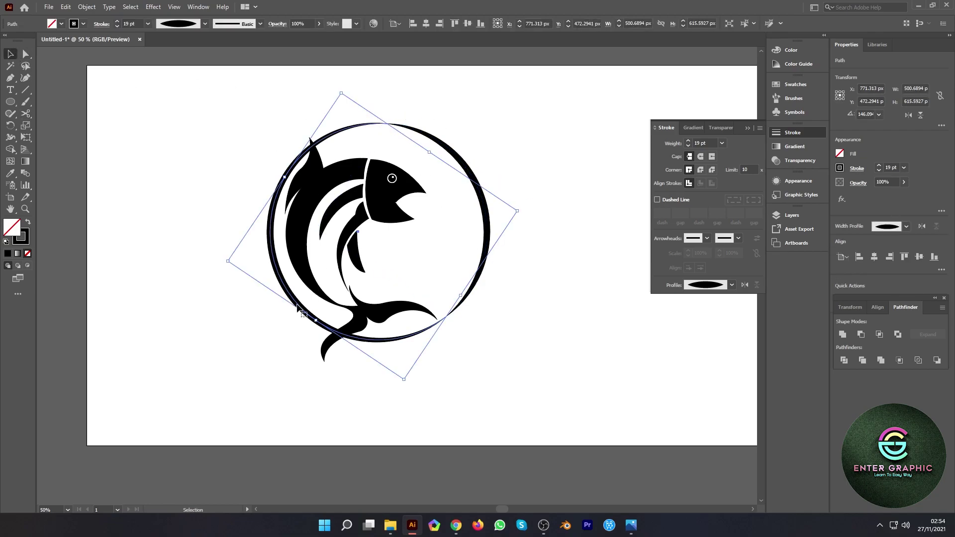
key("Delete")
left_click_drag(453, 183, 494, 233)
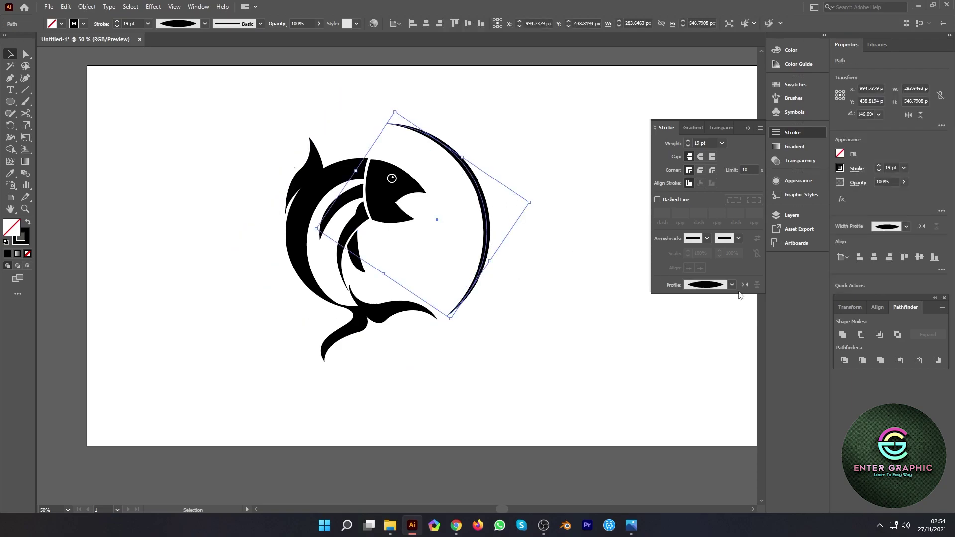
left_click(733, 285)
left_click(708, 362)
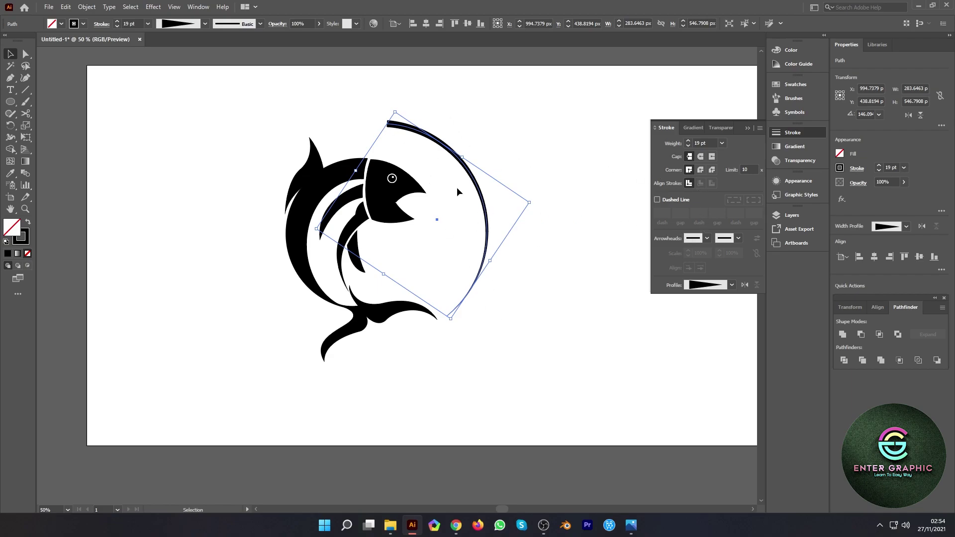
Reflect the arc vertically, then horizontally, then vertically again.
right_click(484, 222)
mouse_move(516, 397)
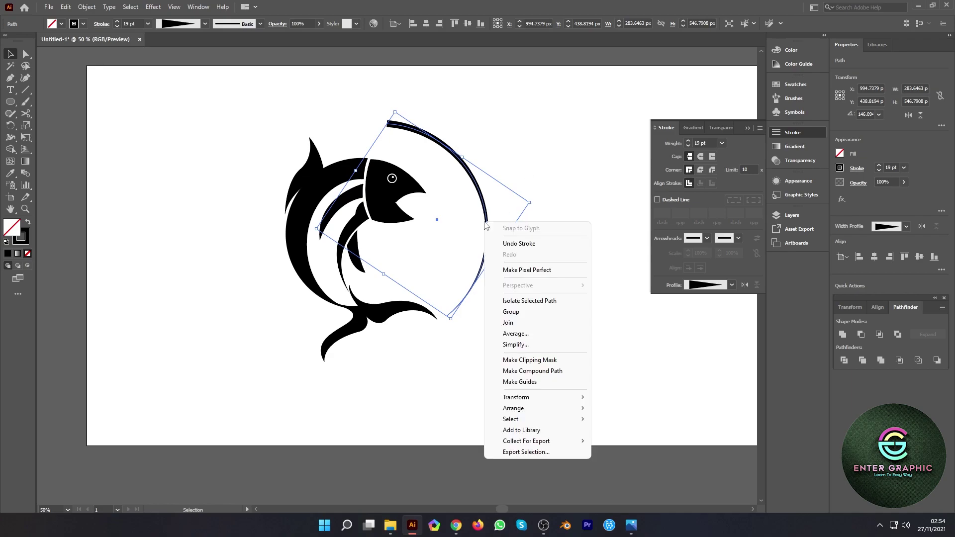
left_click(630, 435)
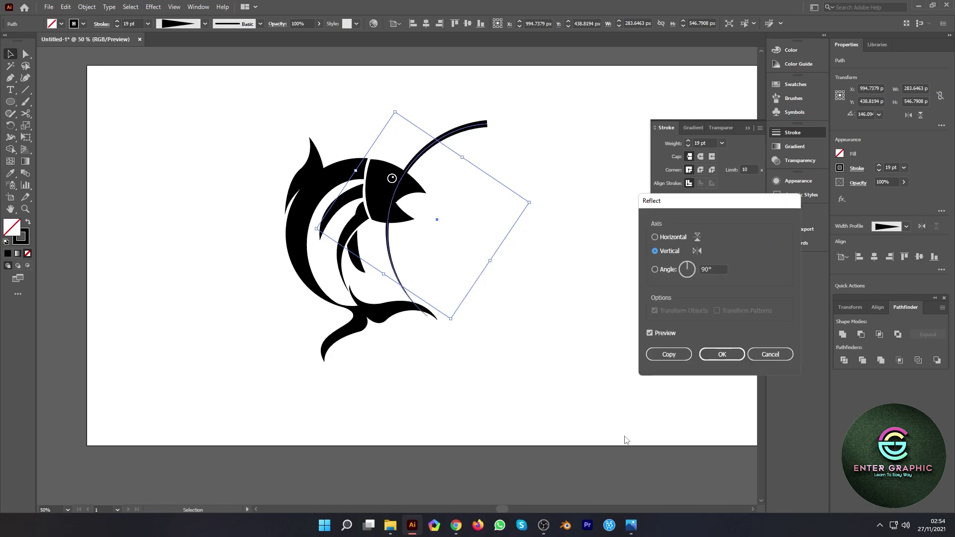
left_click(720, 355)
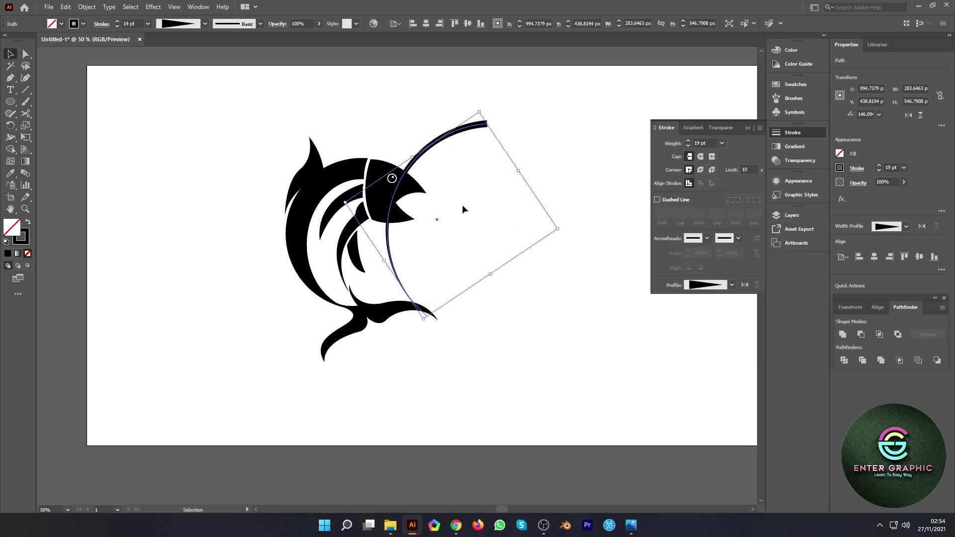
right_click(461, 134)
mouse_move(512, 309)
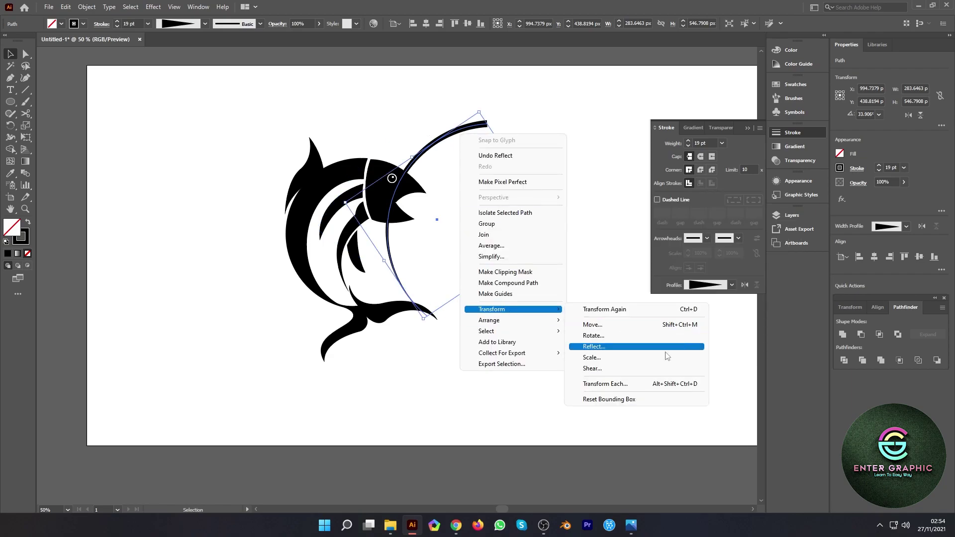
left_click(644, 350)
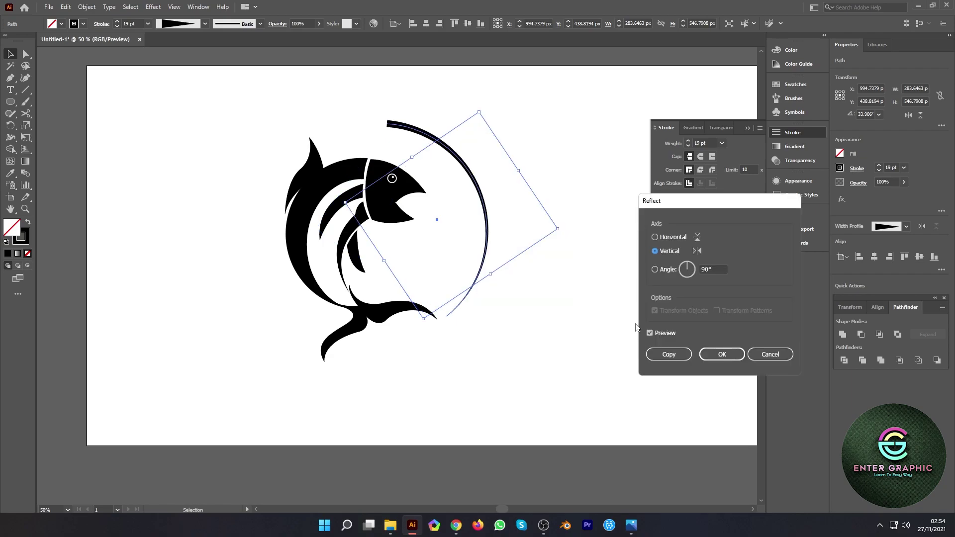
left_click(660, 237)
left_click(721, 354)
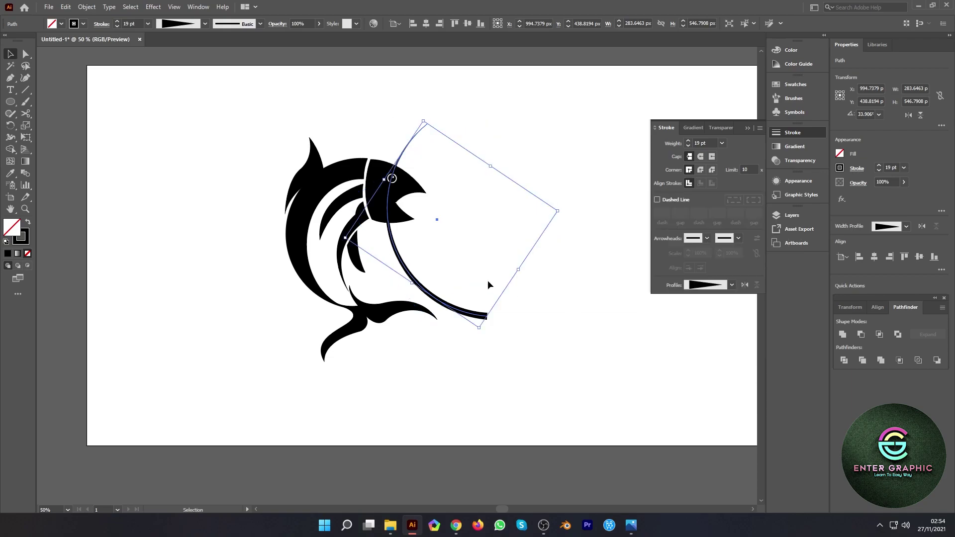
mouse_move(529, 231)
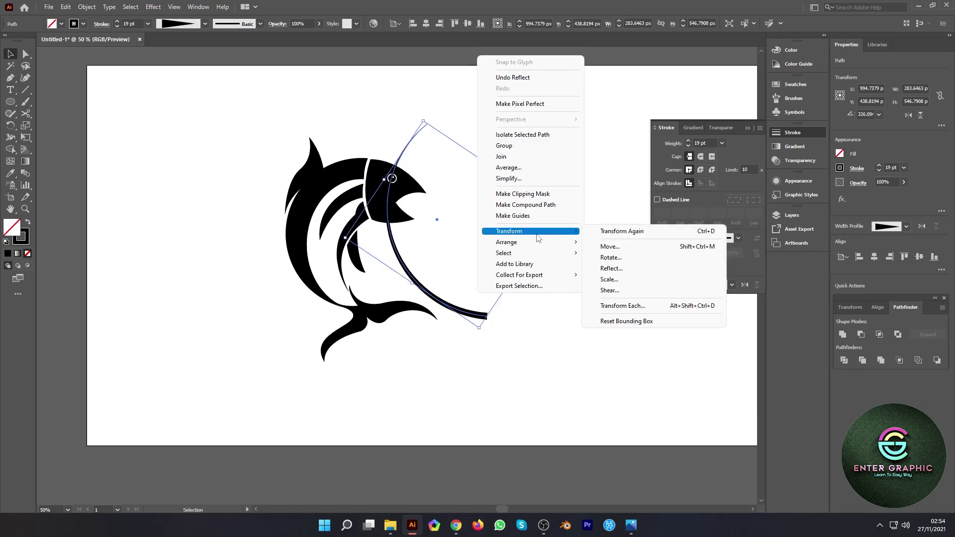
left_click(636, 268)
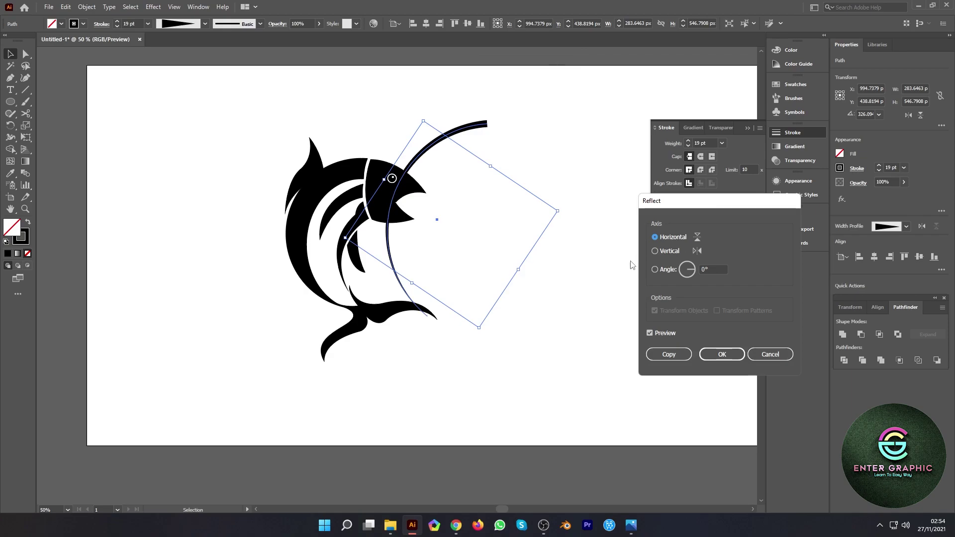
left_click(655, 251)
left_click(720, 355)
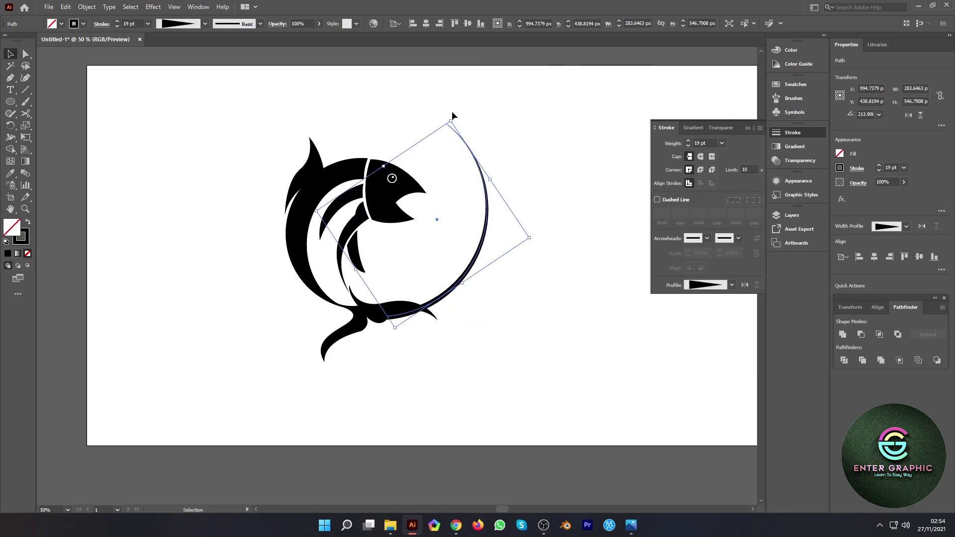
Rotate the arc counter-clockwise to about 250° along the fish's right side.
left_click_drag(452, 111, 376, 109)
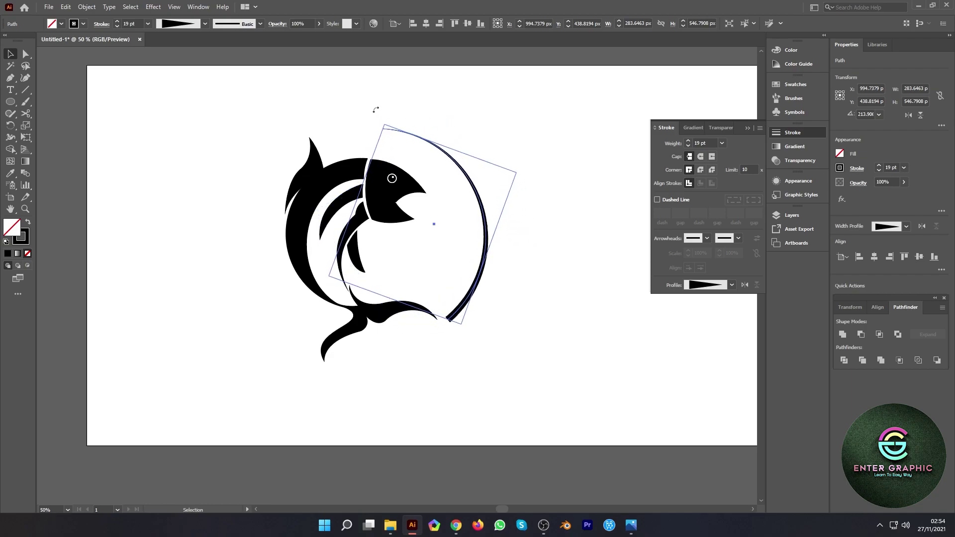
left_click(559, 274)
left_click(483, 220)
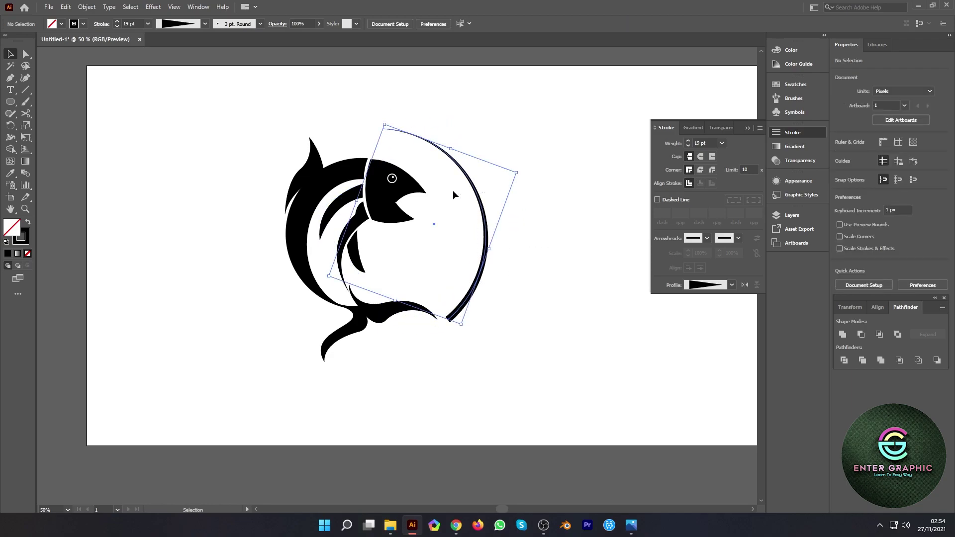
left_click(86, 7)
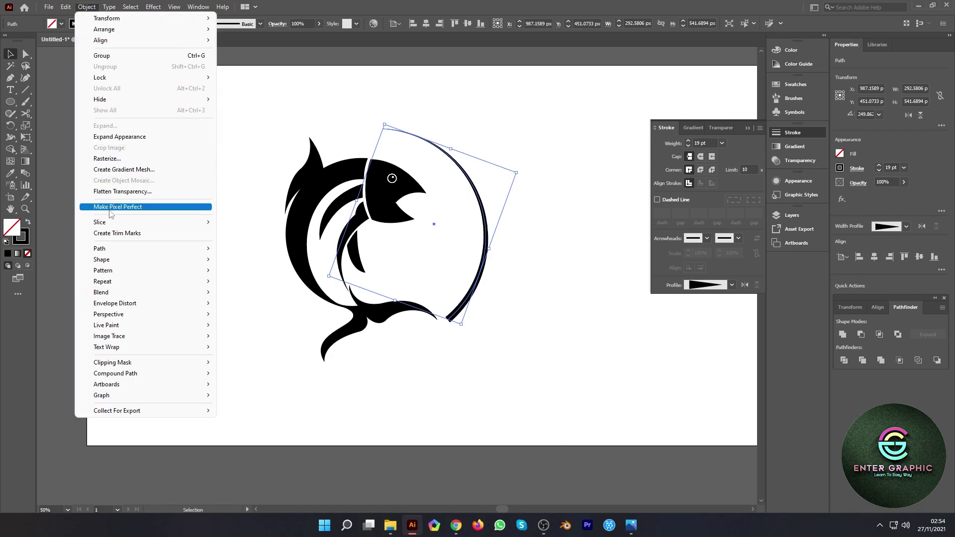
Convert the tapered stroke into a filled shape and thicken it with Offset Path.
left_click(120, 137)
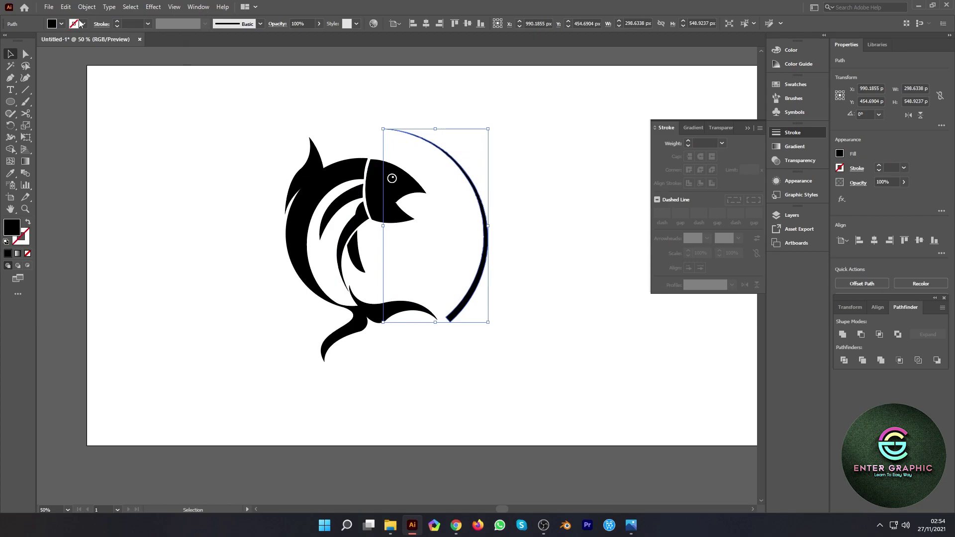
left_click(86, 7)
mouse_move(99, 248)
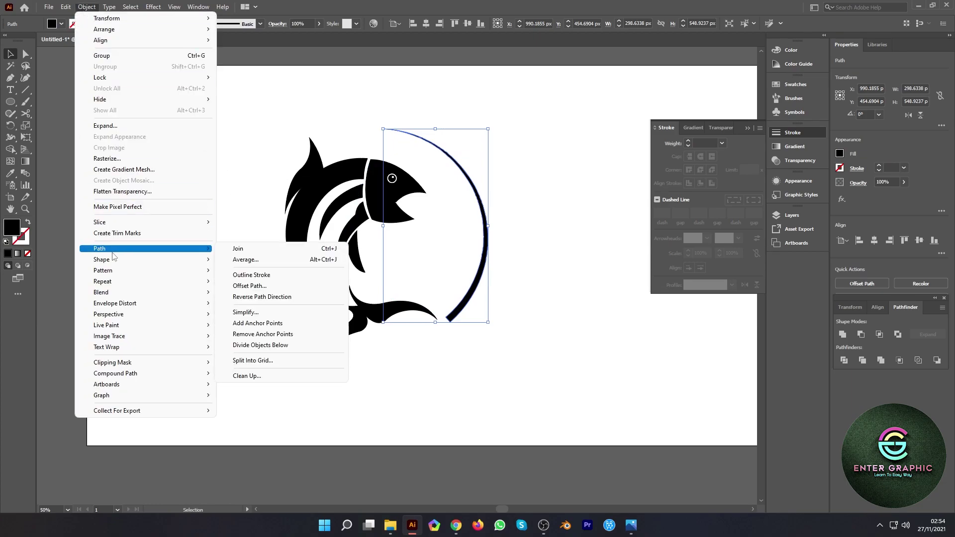
left_click(278, 288)
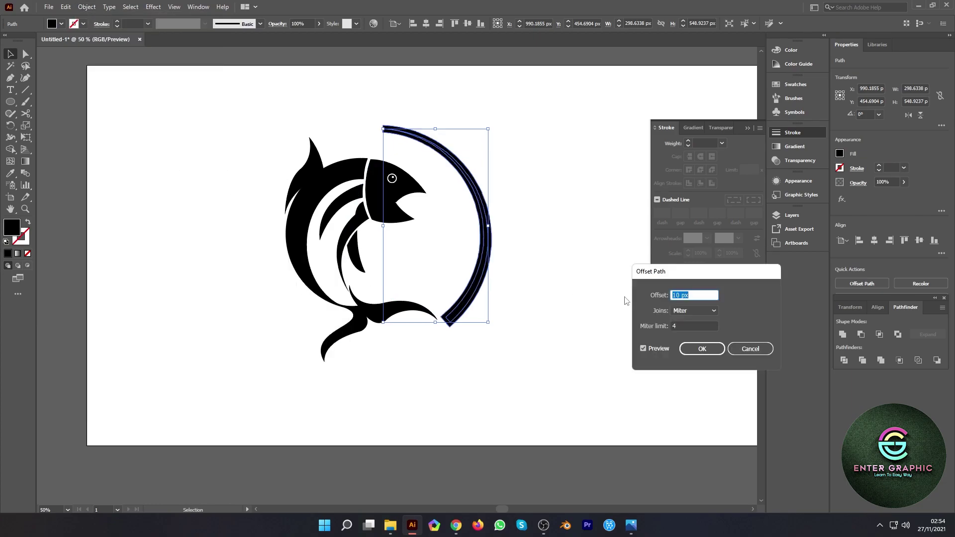
left_click(700, 348)
Draw a straight cut line across the arc's lower end.
scroll(503, 267, "up", 2)
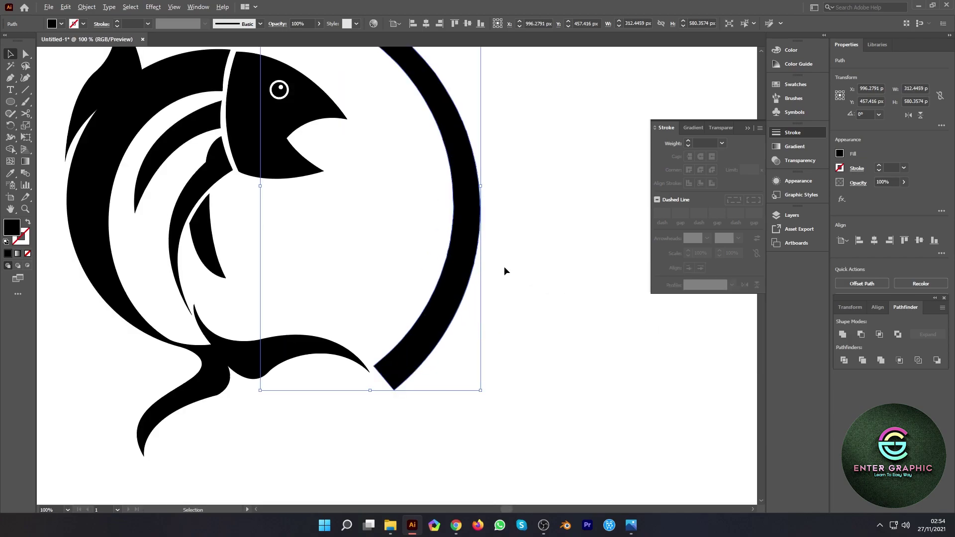
left_click(25, 90)
left_click_drag(412, 271, 422, 337)
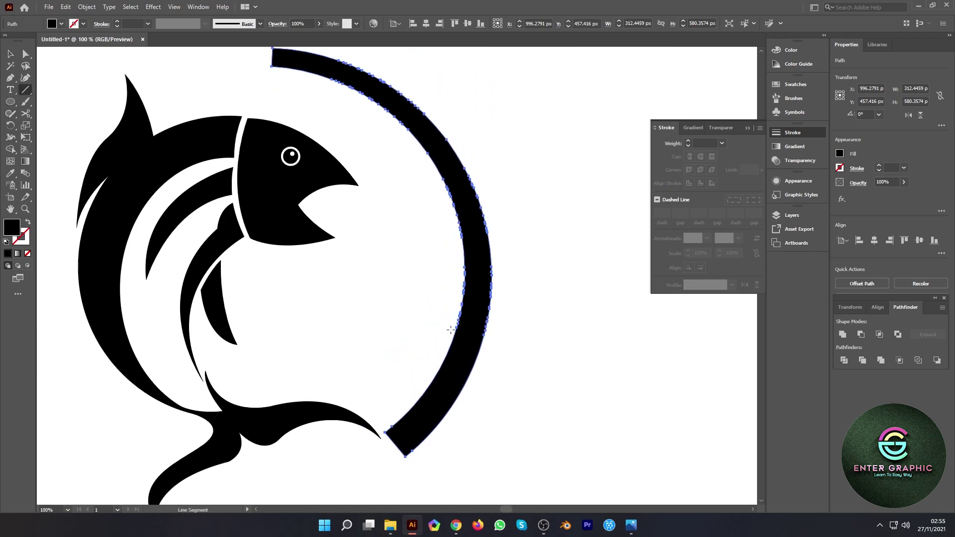
left_click_drag(452, 328, 507, 350)
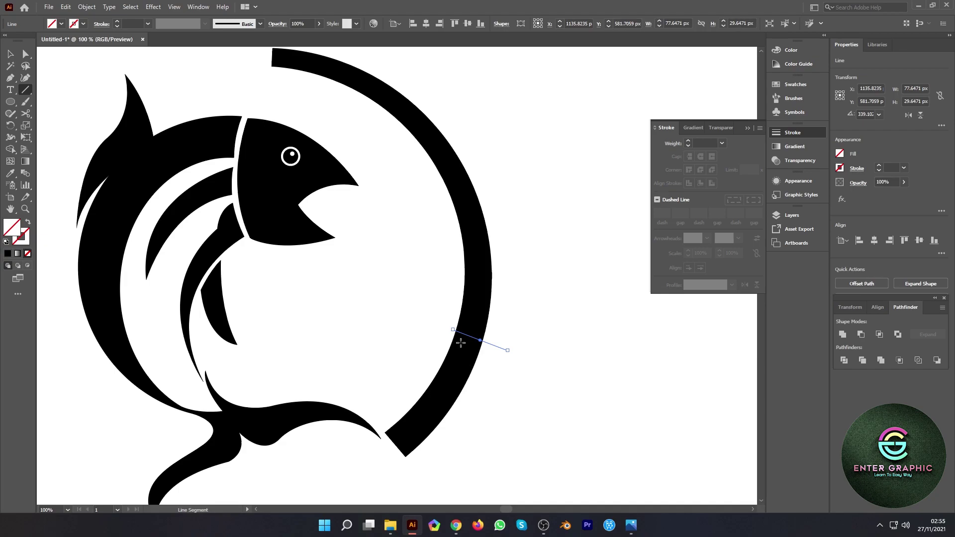
key("ctrl+z")
left_click_drag(447, 336, 510, 358)
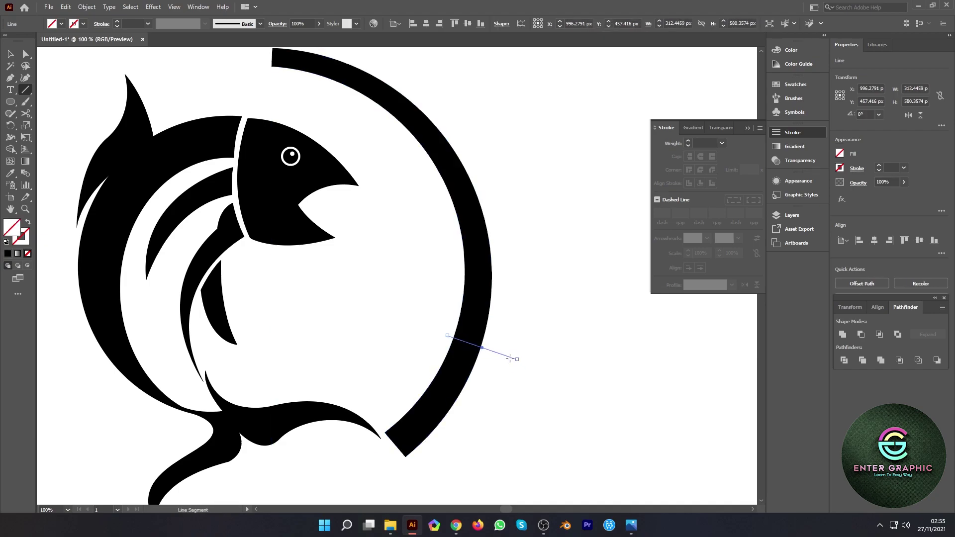
Split the arc at the cut line with Shape Builder, leaving a thick lower handle block.
key("v")
left_click_drag(540, 396, 454, 324)
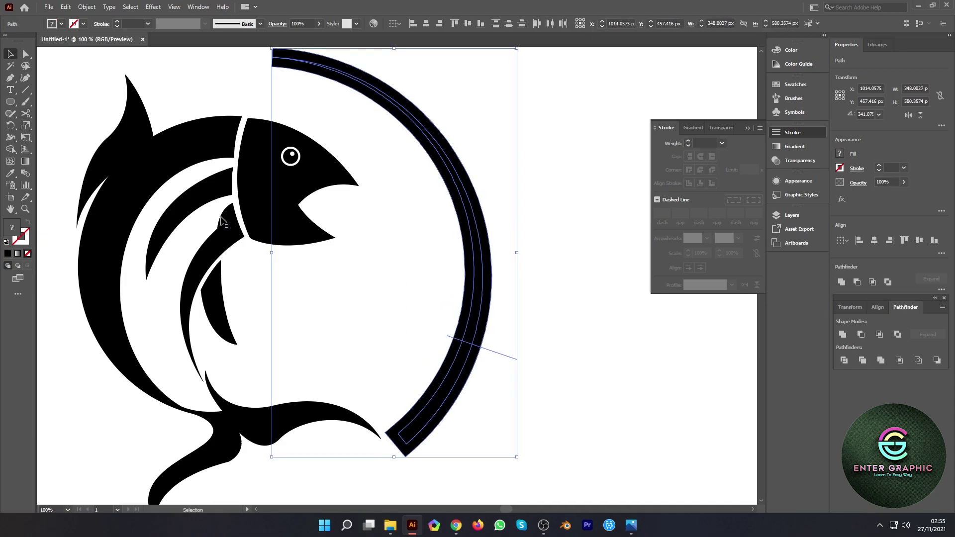
left_click(10, 148)
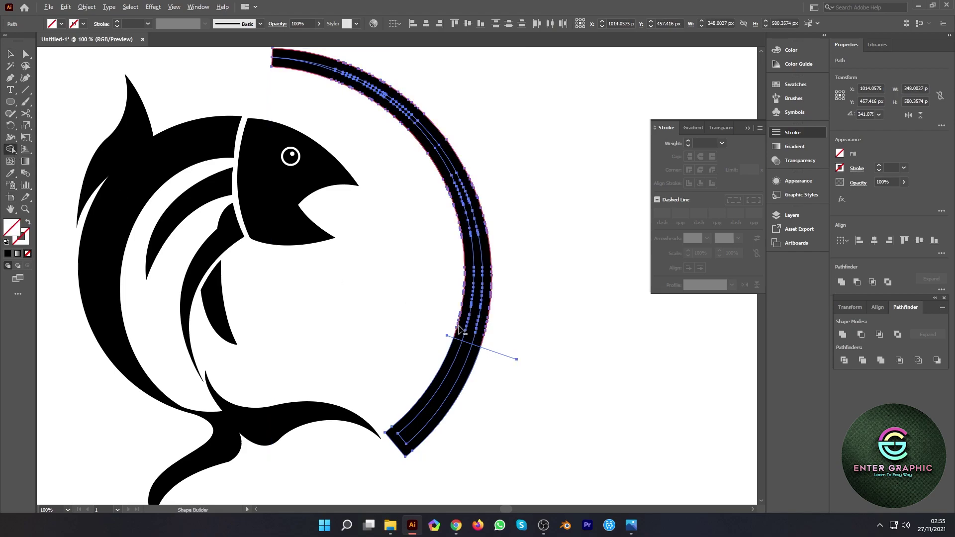
left_click(460, 329, "alt")
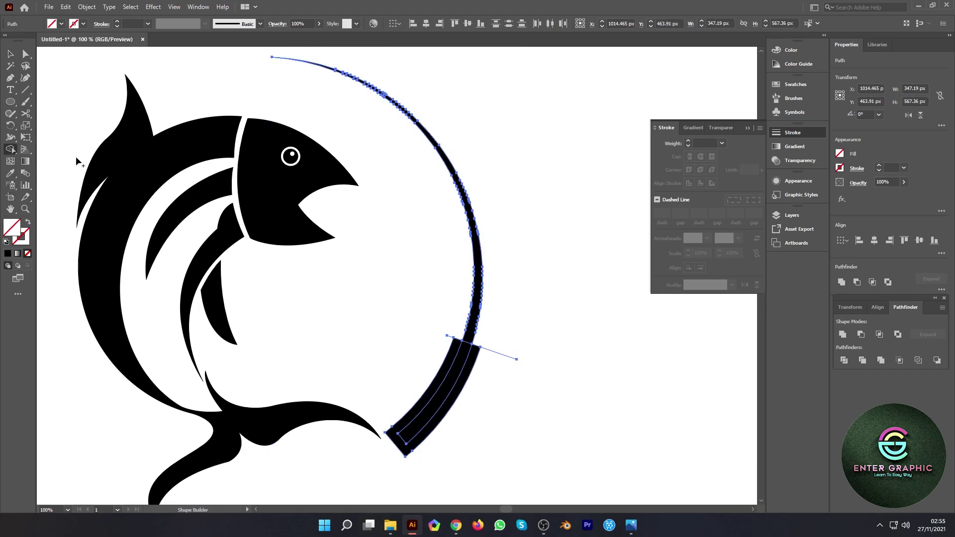
key("v")
key("ctrl+a")
Delete the leftover cut-line piece beside the arc.
left_click(495, 368)
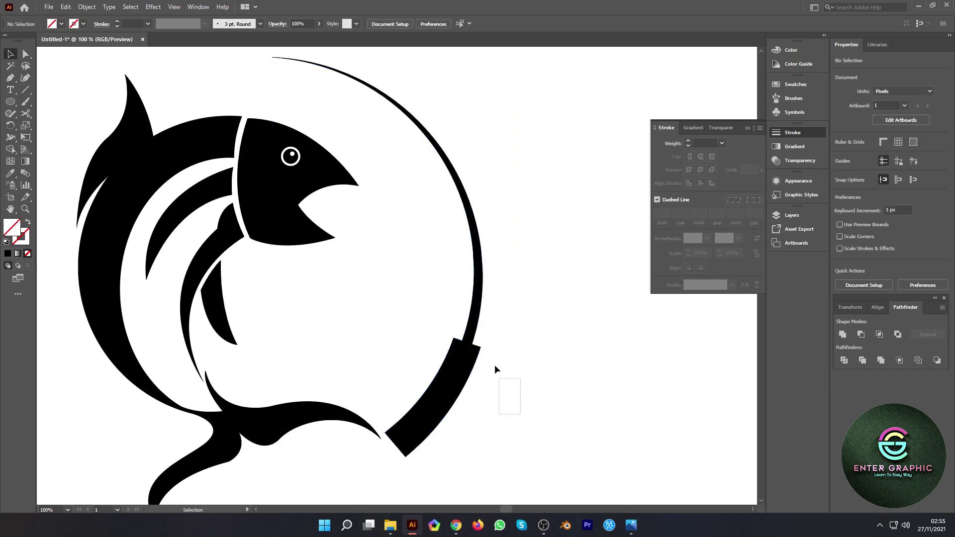
left_click_drag(495, 369, 499, 318)
key("Delete")
Round the handle's bottom corners with the live corner widgets.
left_click(26, 53)
mouse_move(430, 475)
left_mouse_down()
mouse_move(383, 427)
mouse_move(394, 437)
left_mouse_up()
left_click(511, 379)
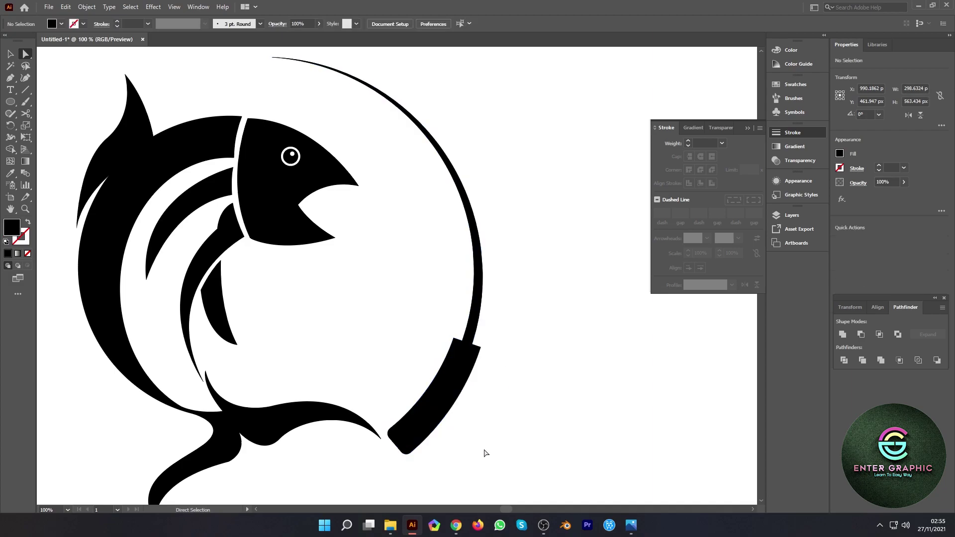
left_click(403, 444)
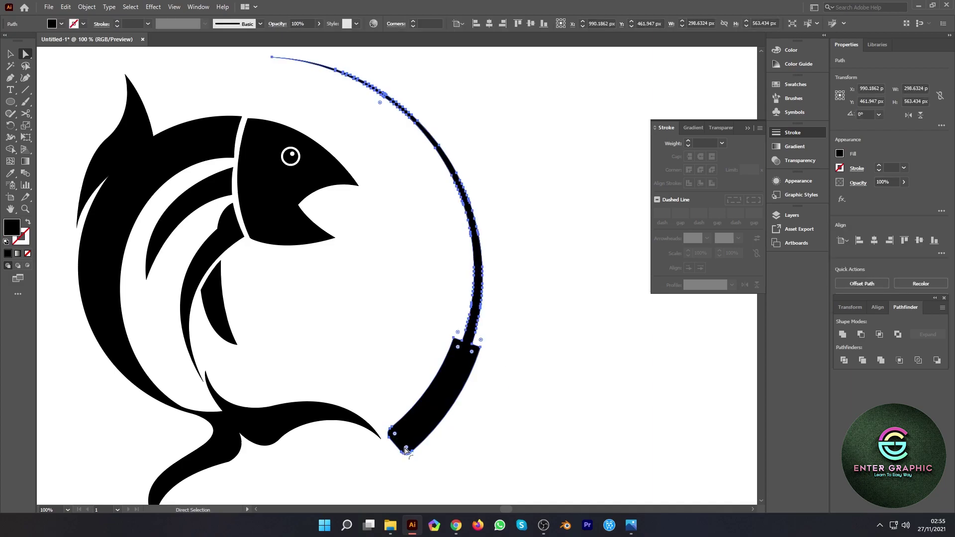
left_click(526, 411)
scroll(387, 453, "up", 3, "alt")
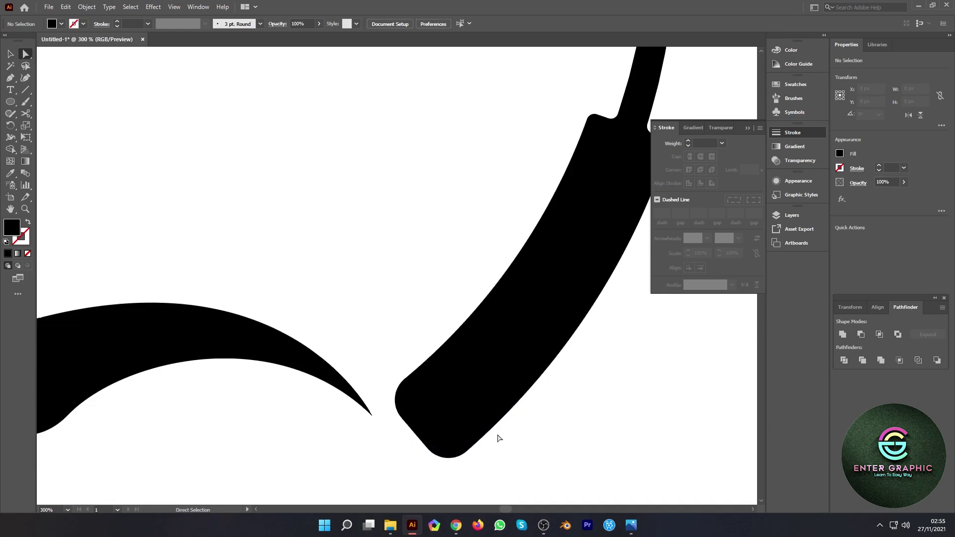
left_click(490, 428, "alt")
left_click_drag(583, 415, 571, 351)
left_click(395, 404)
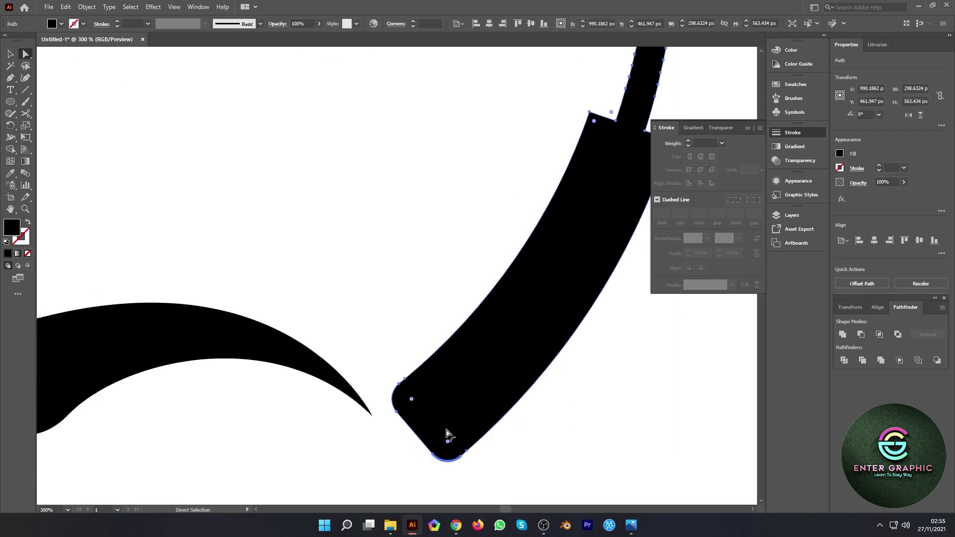
left_click_drag(447, 442, 427, 394)
Zoom out to the whole fish and reselect the arc-and-handle path.
key("ctrl+1")
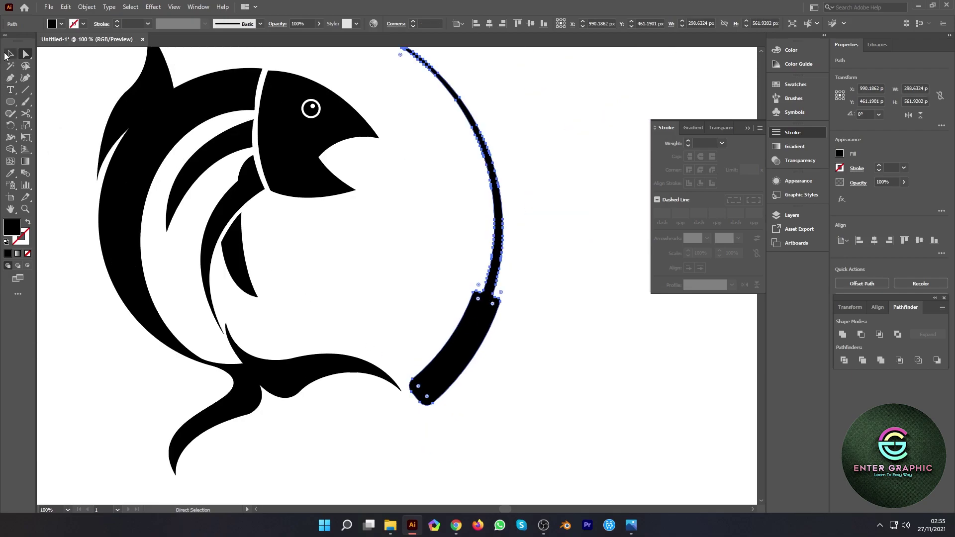
key("v")
left_click(518, 350)
scroll(493, 340, "down", 3)
scroll(501, 371, "up", 2)
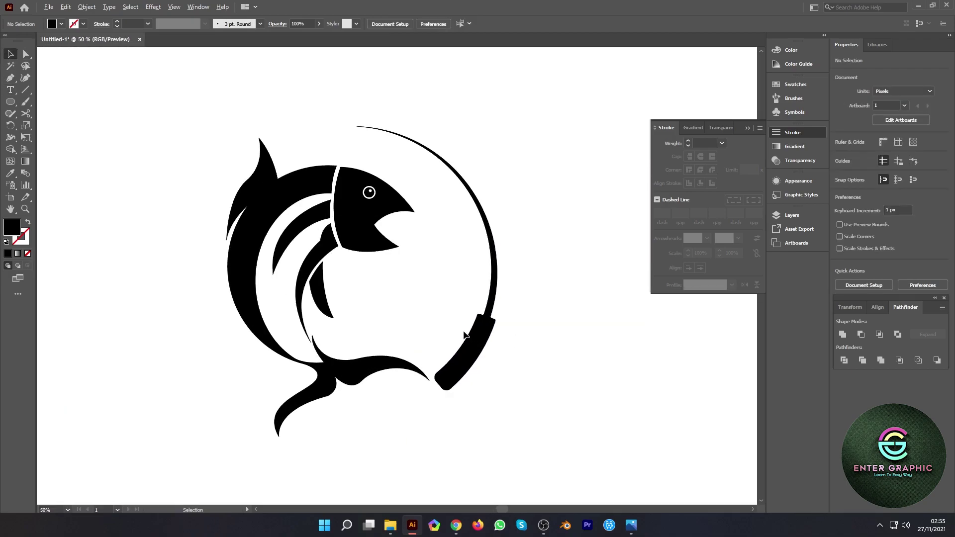
left_click(475, 350)
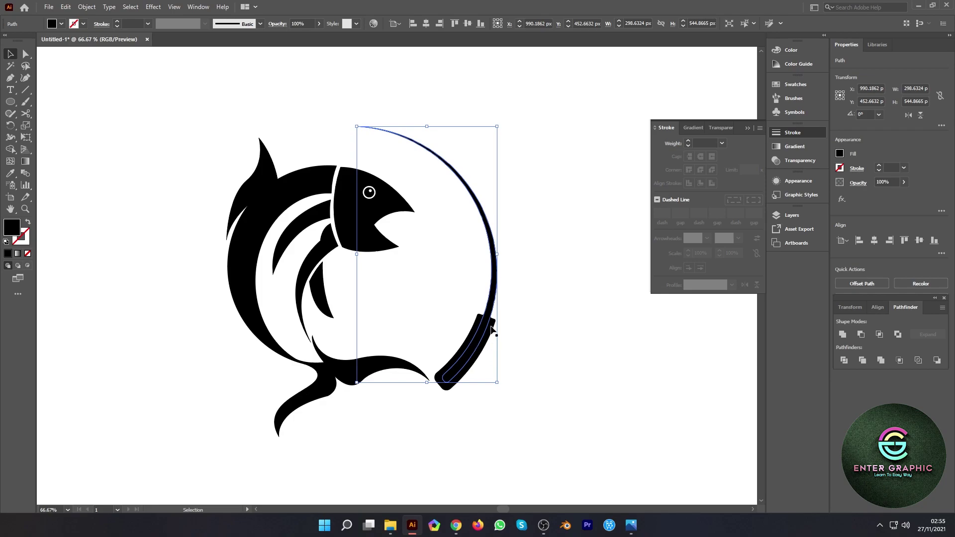
right_click(486, 334)
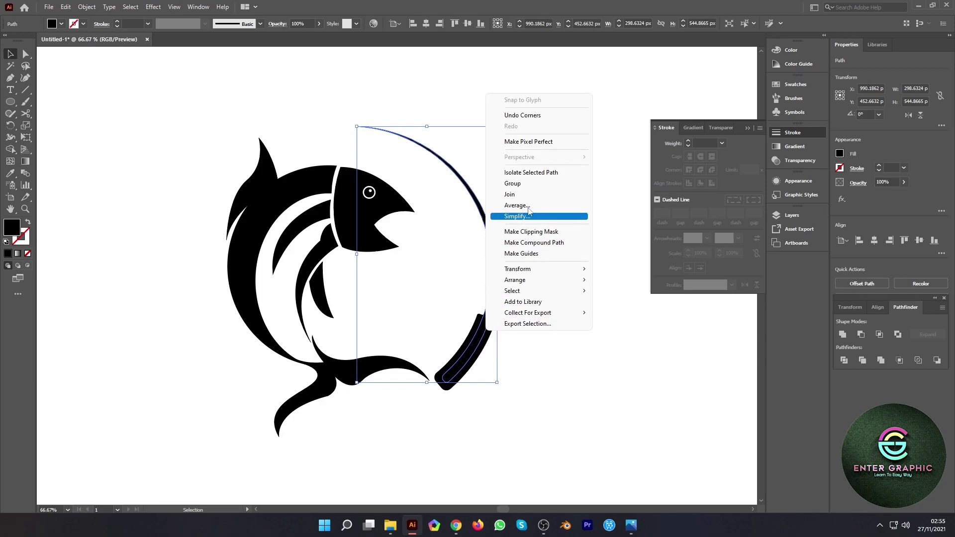
left_click(842, 360)
right_click(476, 359)
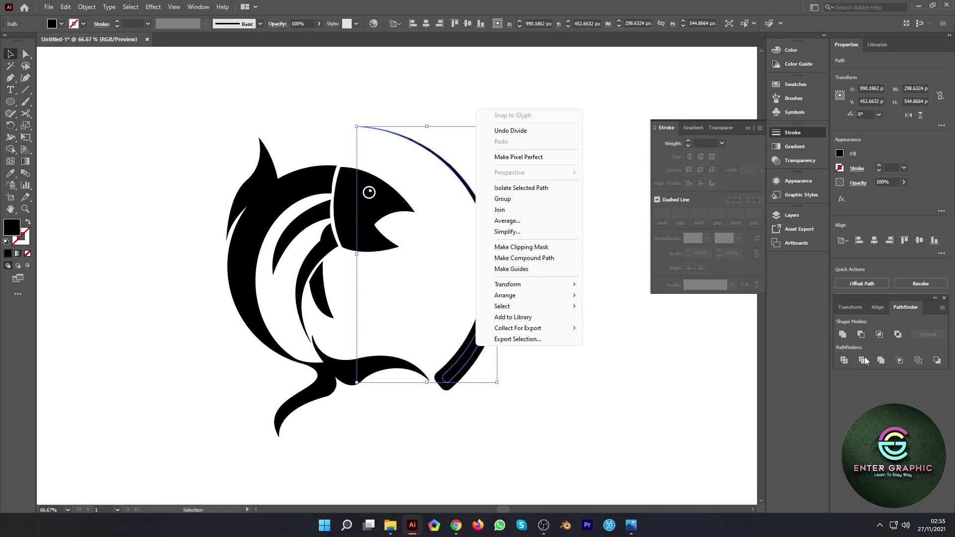
left_click(844, 360)
right_click(481, 321)
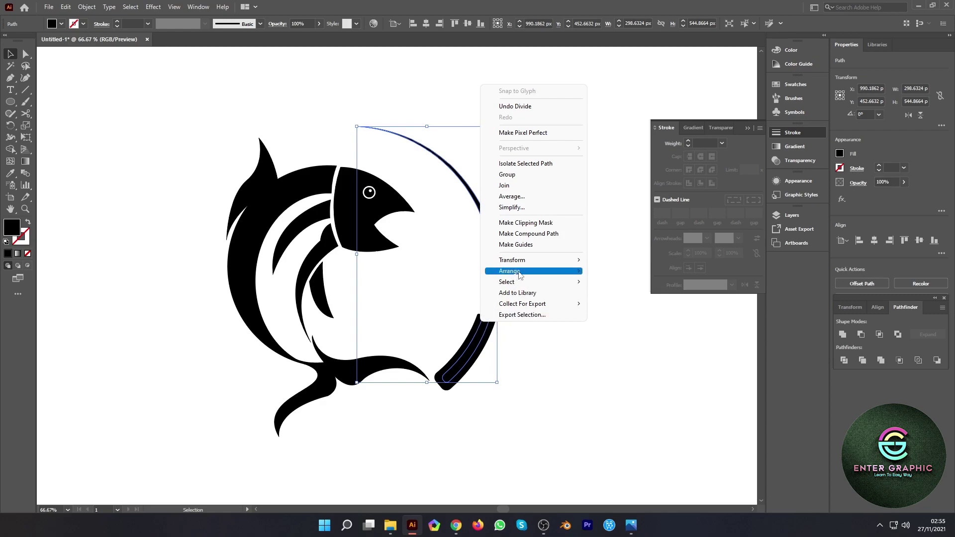
left_click(598, 194)
left_click(485, 349)
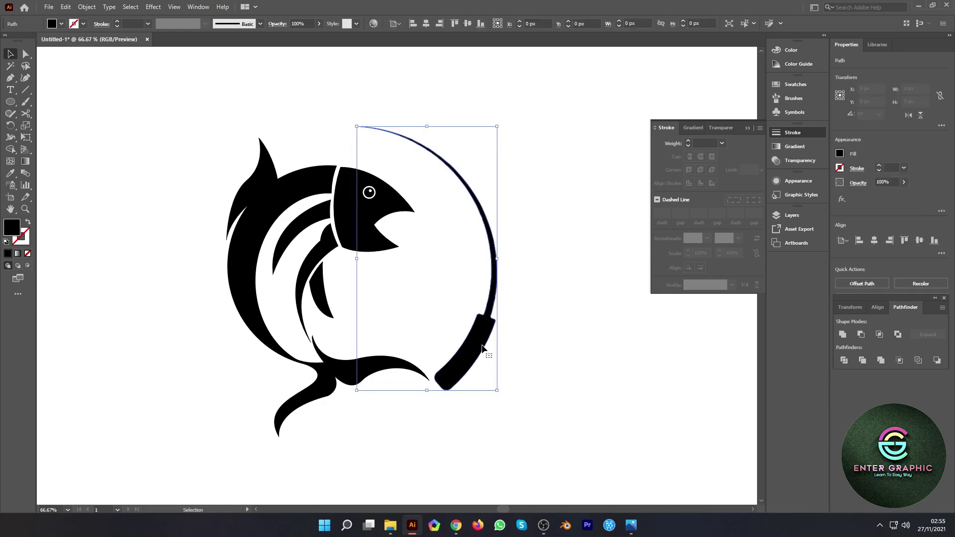
left_click_drag(485, 344, 378, 311)
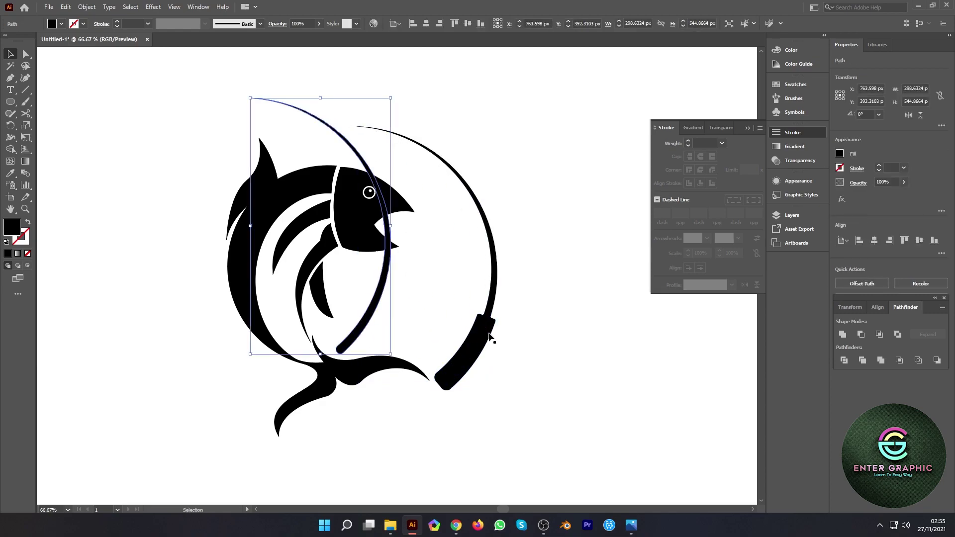
key("ctrl+z")
Draw a large circle centred over the fish.
left_click(524, 327)
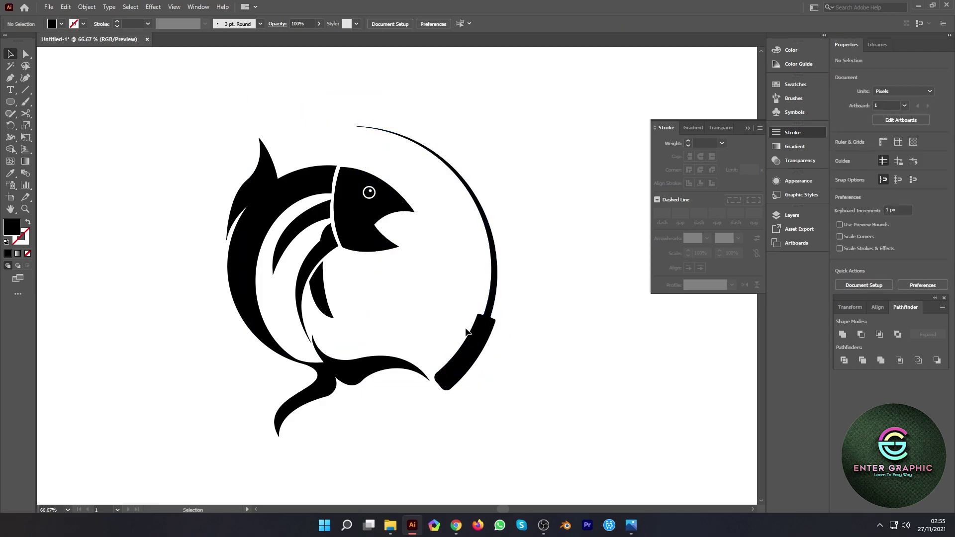
left_click(478, 332)
left_click(517, 327)
left_click(10, 77)
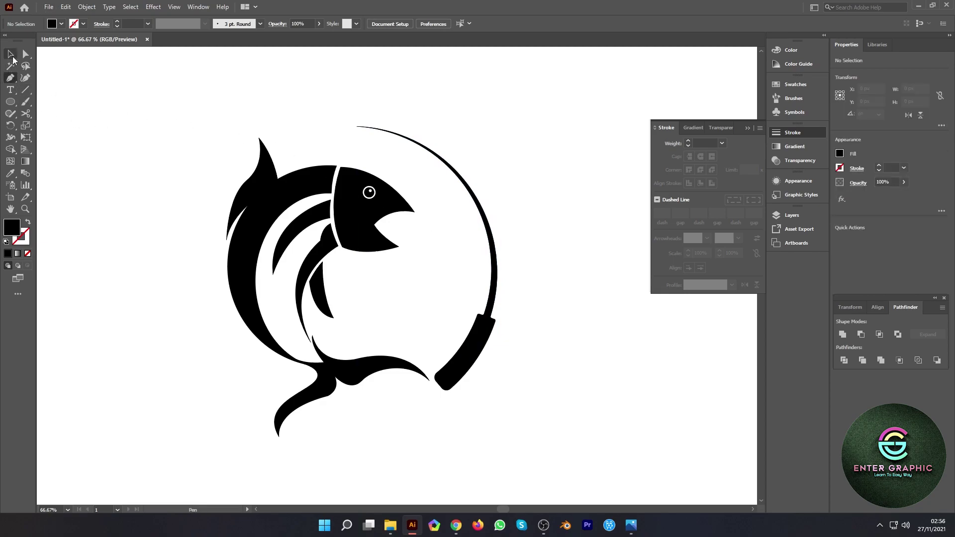
left_click(11, 102)
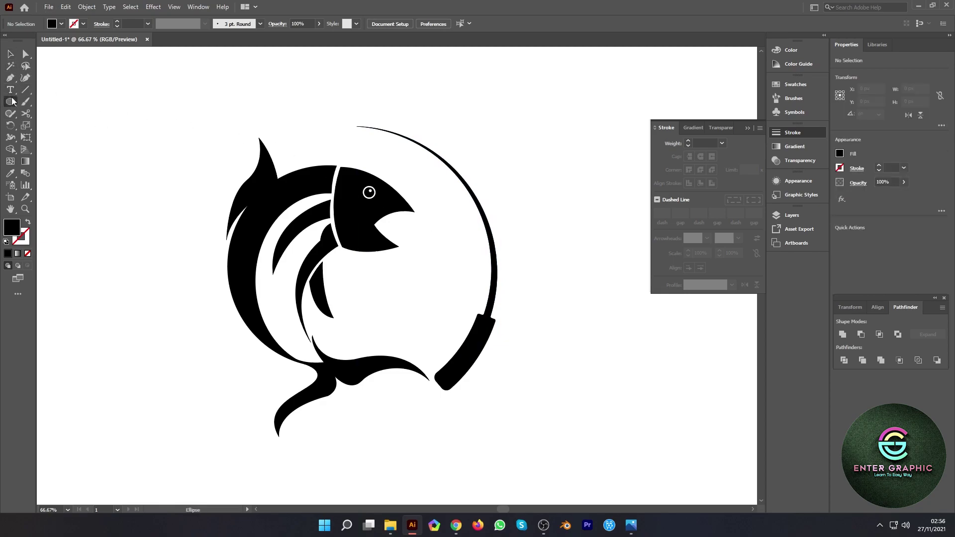
left_click_drag(366, 262, 420, 373)
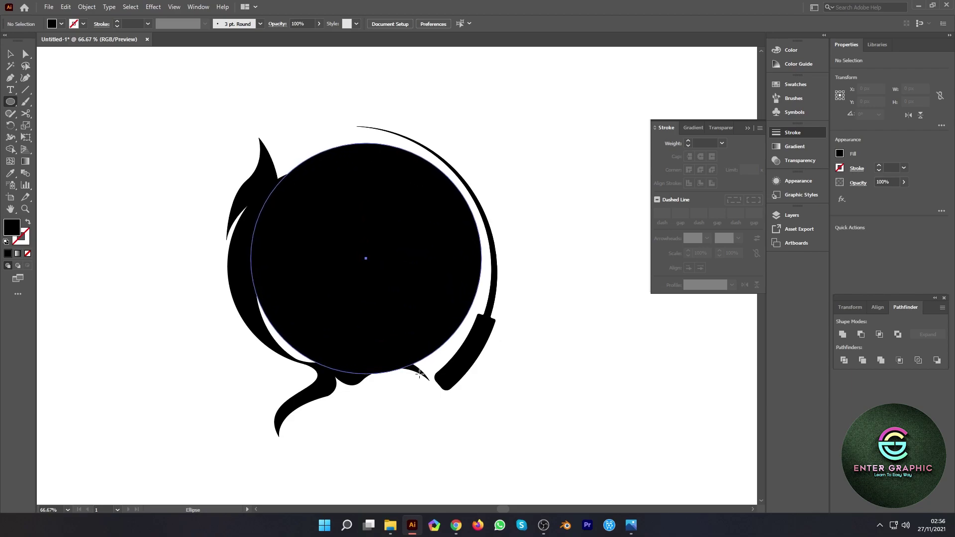
Make the circle a 1 pt outline and scale it to about 618 px, meeting the arc.
key("ctrl")
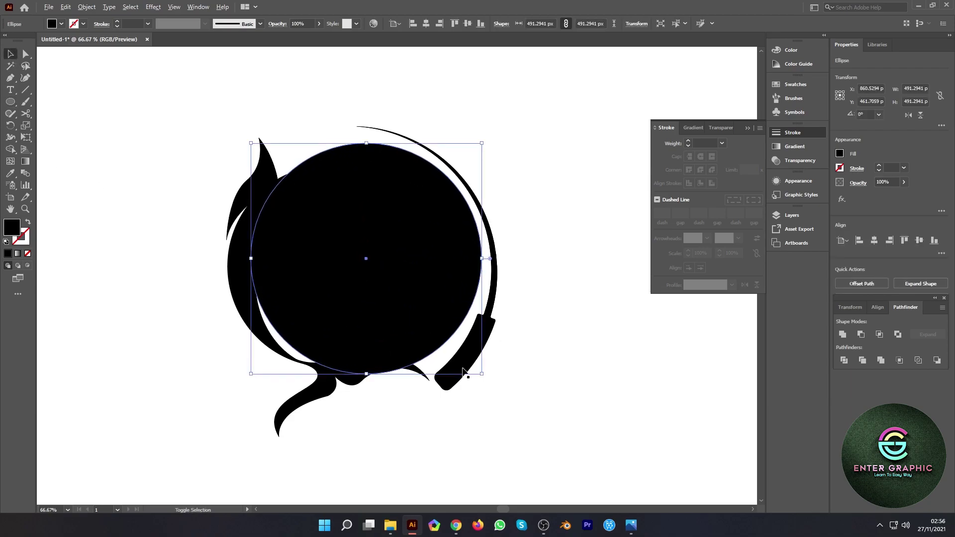
left_click_drag(481, 375, 495, 390)
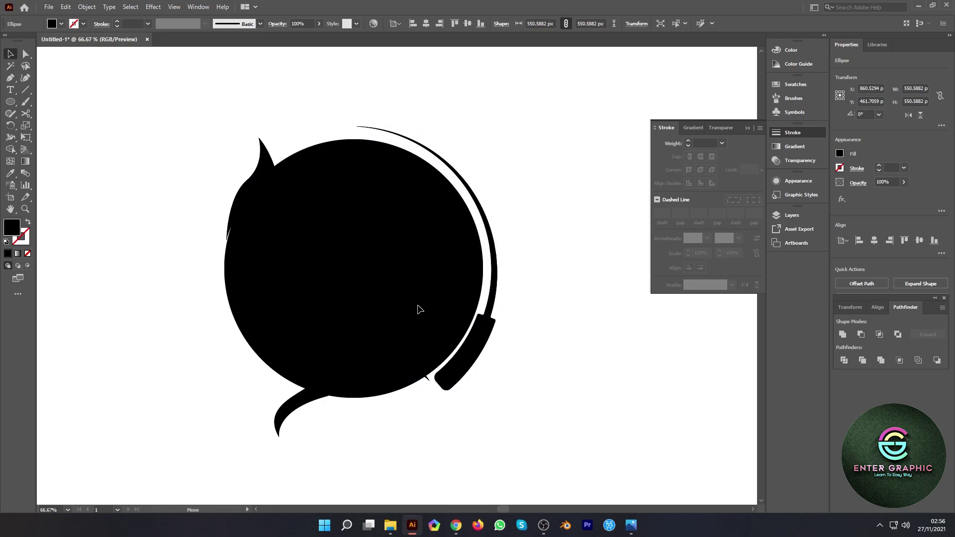
left_click_drag(419, 307, 395, 305)
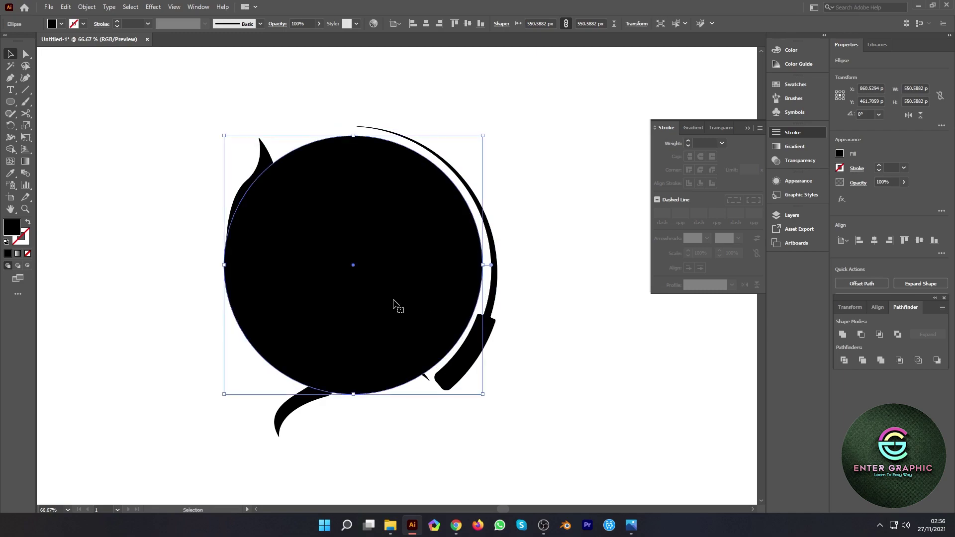
left_click(27, 223)
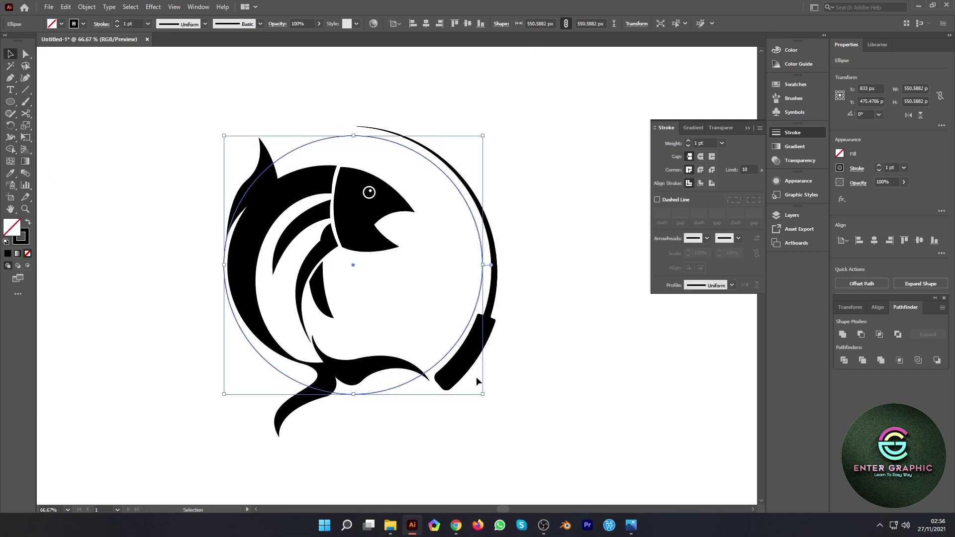
left_click_drag(481, 393, 484, 395)
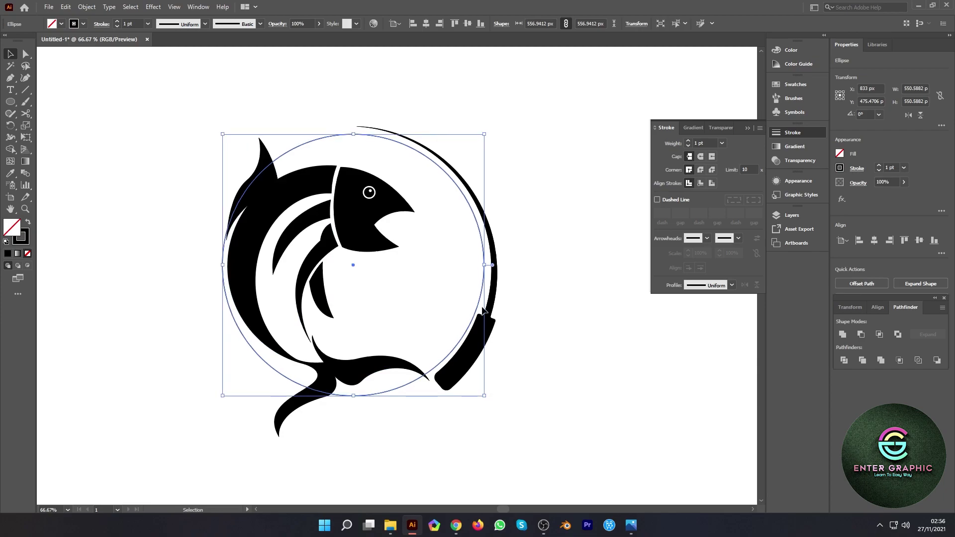
left_click_drag(481, 302, 484, 309)
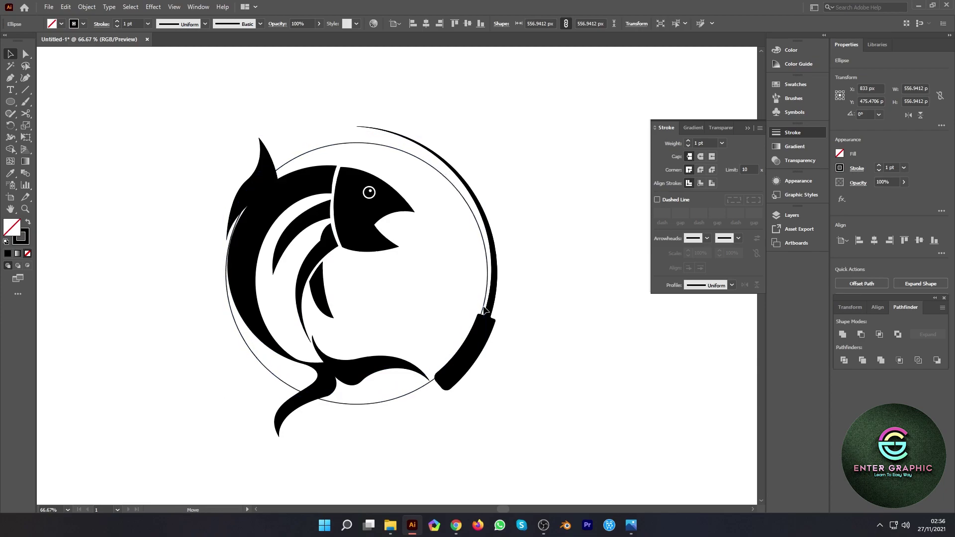
left_click_drag(488, 403, 502, 418)
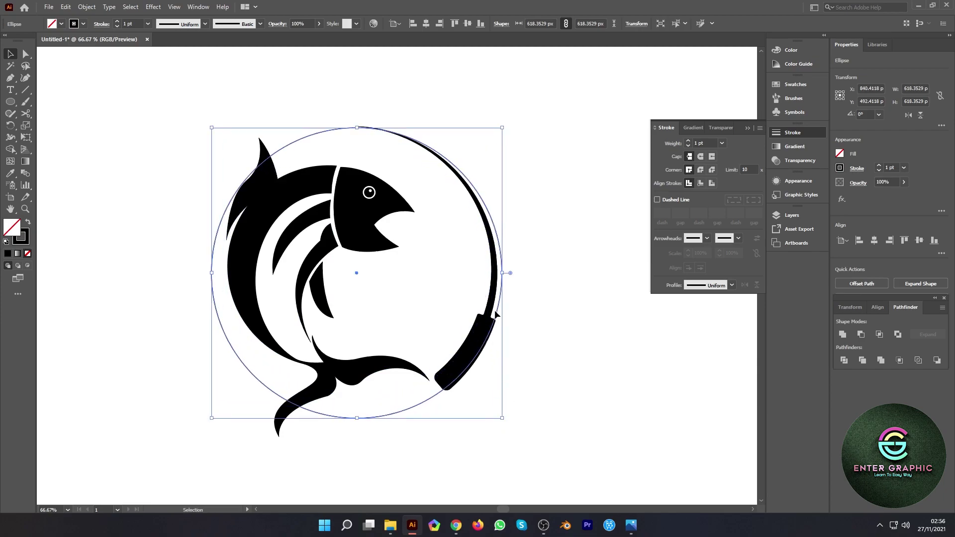
Stretch the thin circle's top up to line up with the arc.
left_click(517, 306)
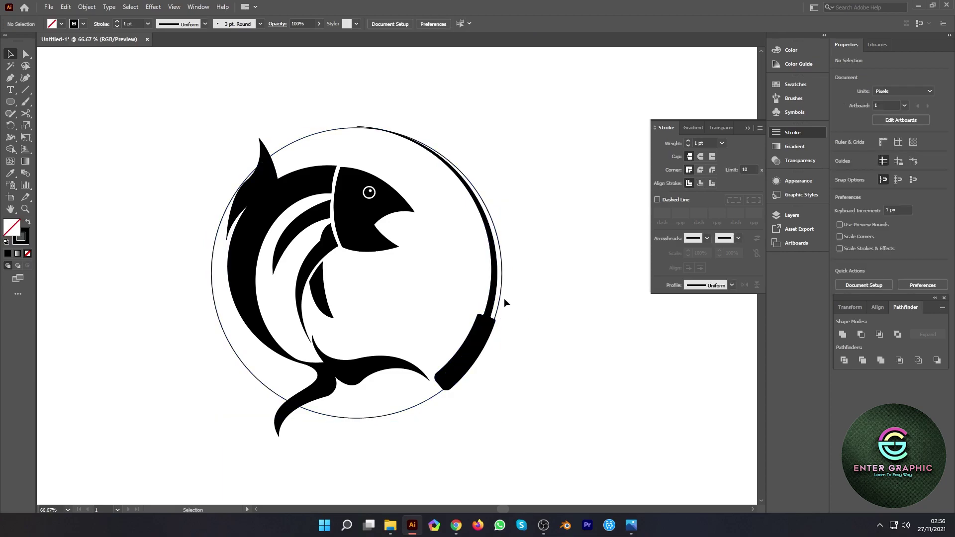
left_click(501, 298)
scroll(490, 271, "up", 1)
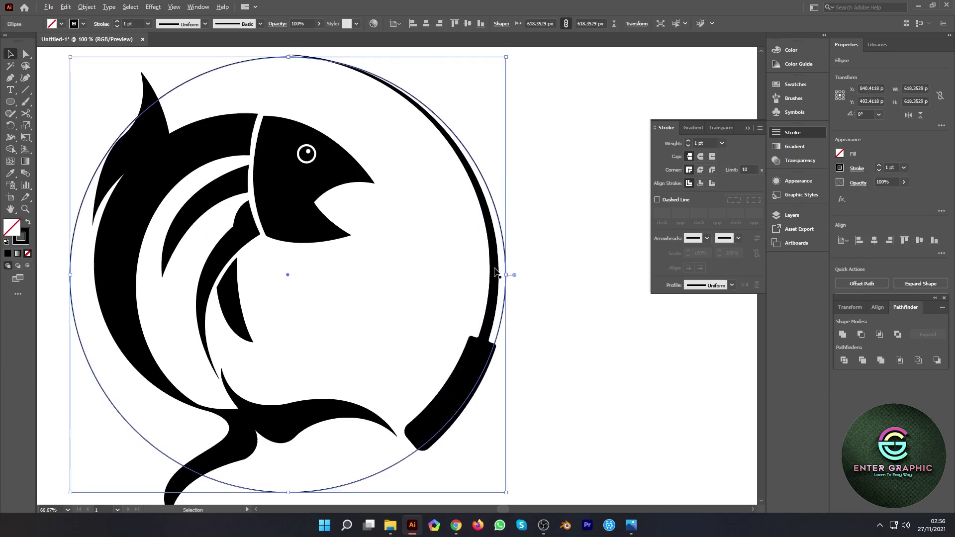
scroll(482, 248, "down", 1)
scroll(323, 94, "up", 2)
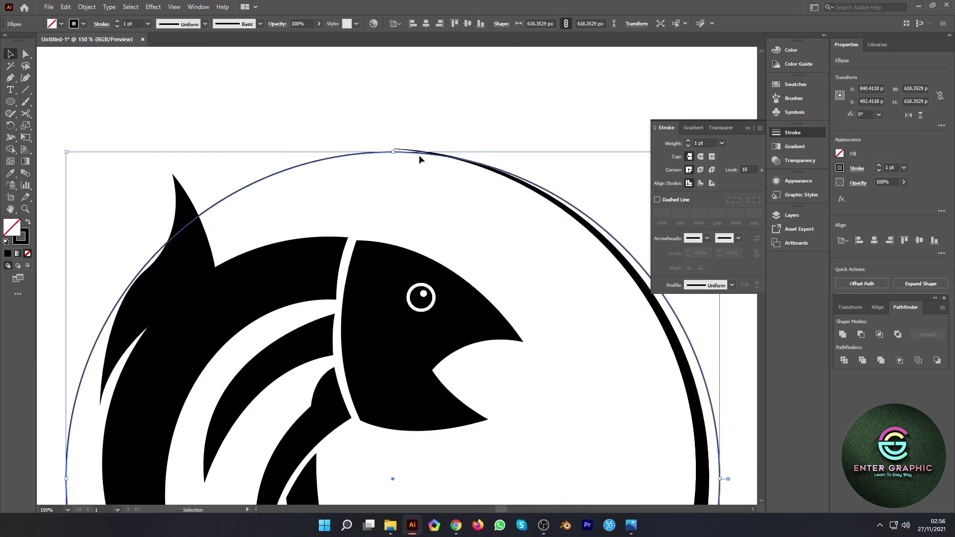
left_click_drag(396, 151, 398, 149)
Enlarge the circle slightly toward the lower right, to about 621 × 629 px.
scroll(353, 169, "down", 3)
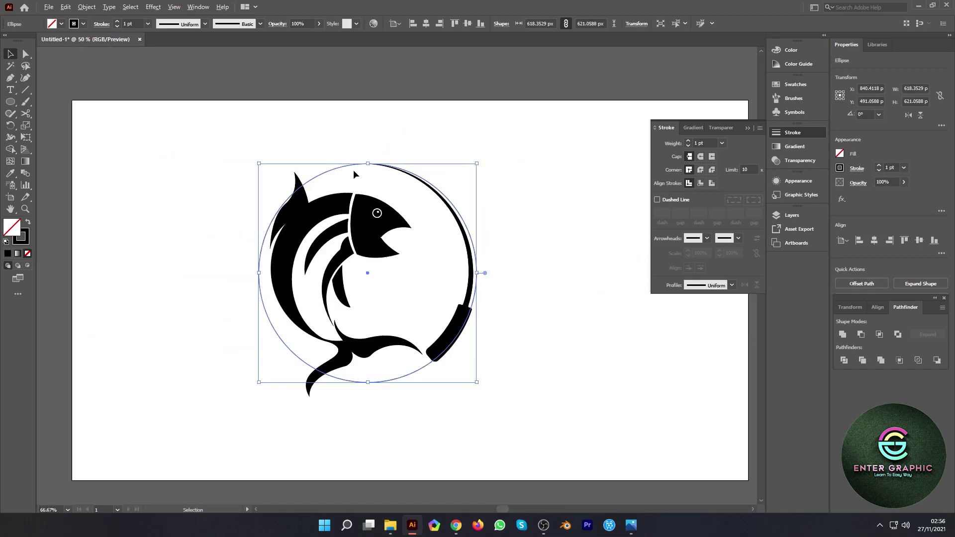
left_click_drag(456, 274, 455, 246)
scroll(461, 309, "up", 1)
scroll(477, 343, "up", 1)
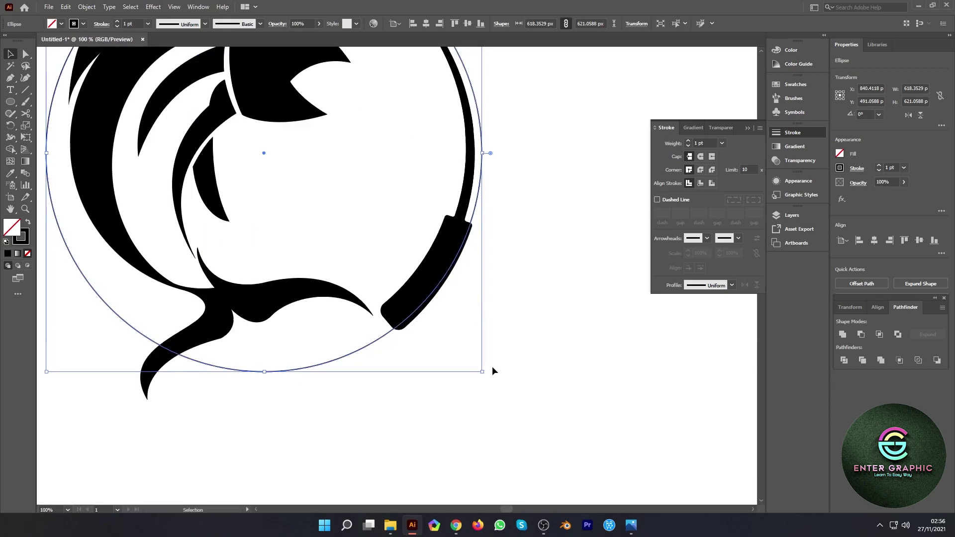
left_click_drag(481, 372, 483, 377)
scroll(505, 260, "down", 2)
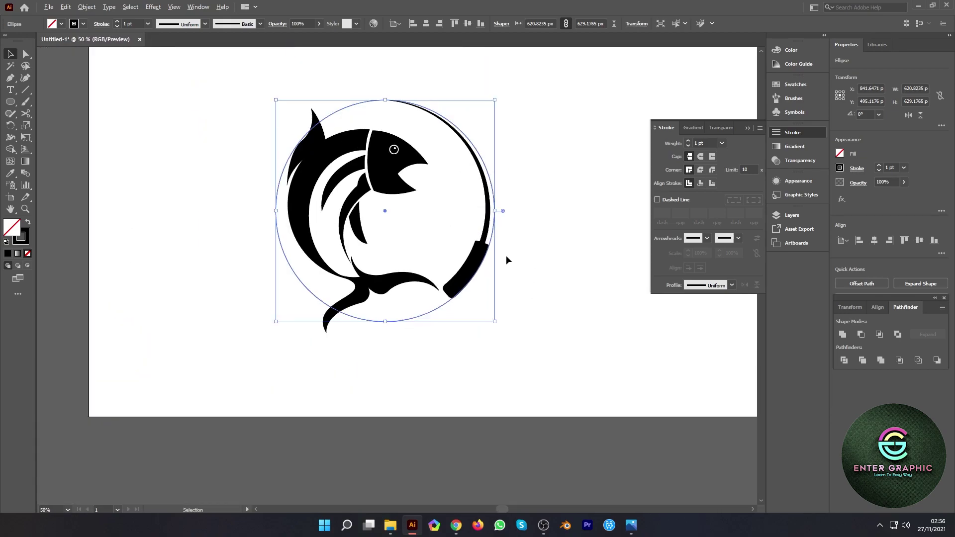
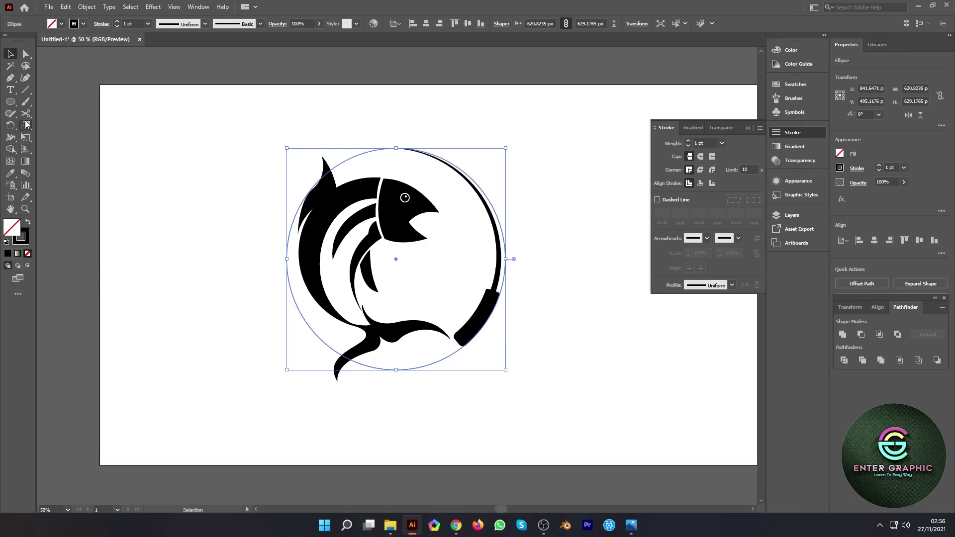
Cut the thin circle with Scissors where it meets the rod and at its top.
key("c")
key("plus")
scroll(526, 356, "up", 3)
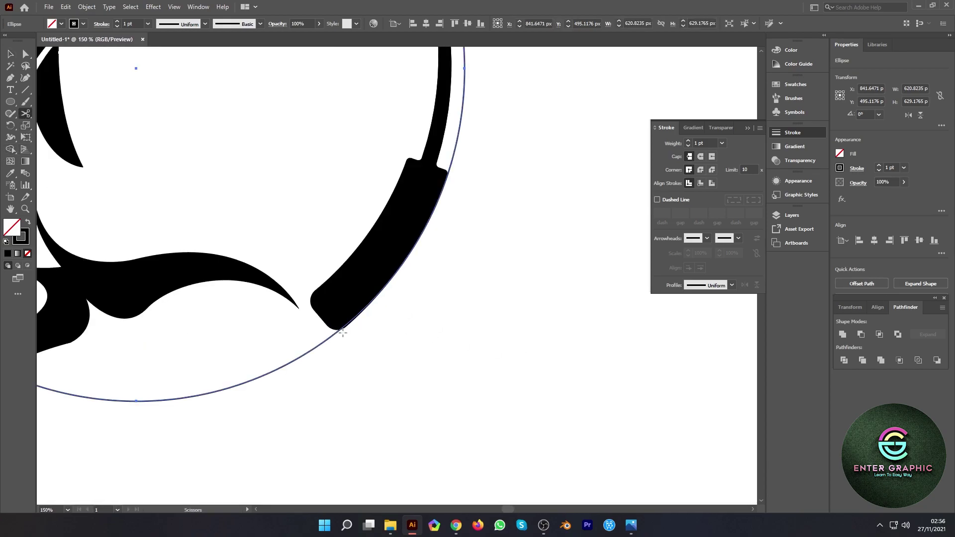
left_click(407, 257)
scroll(510, 255, "up", 10)
scroll(616, 458, "left", 5)
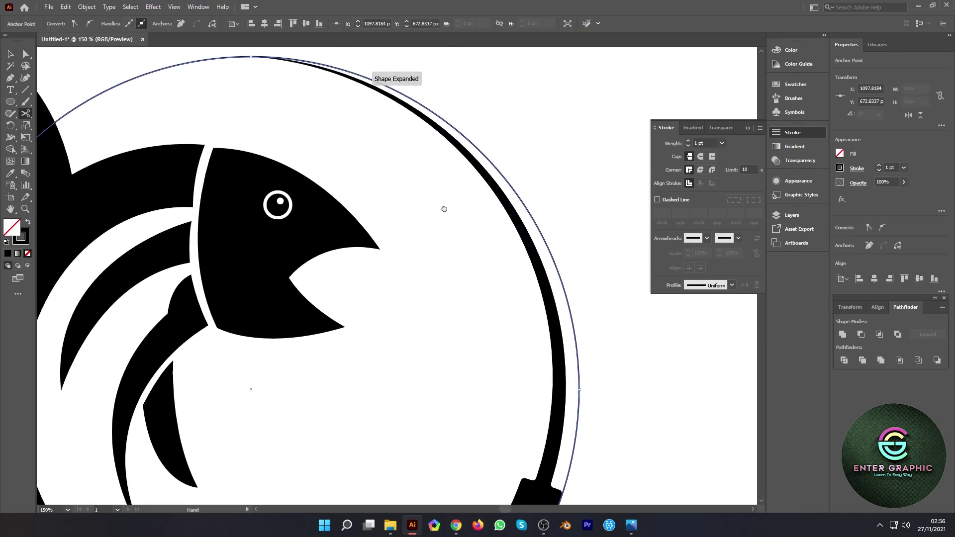
scroll(360, 210, "up", 3)
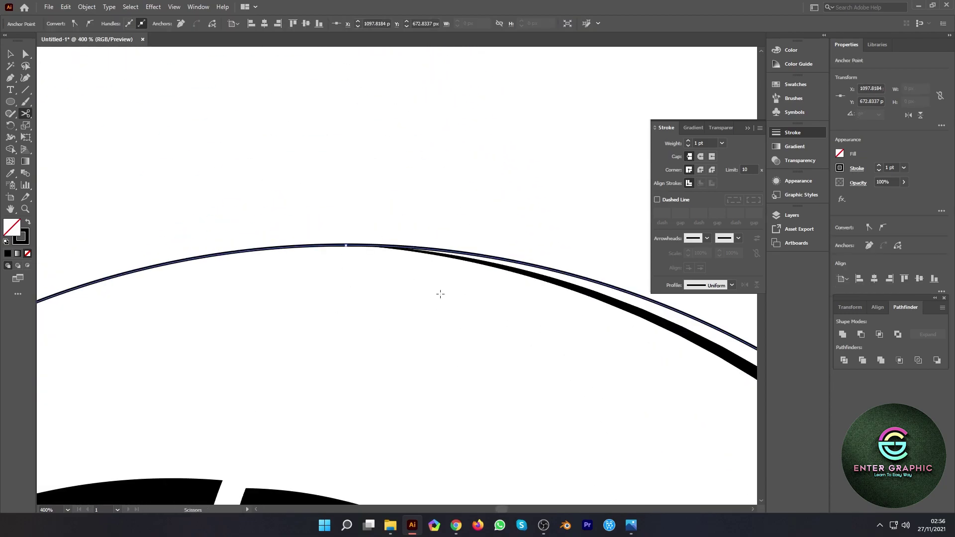
left_click(377, 245)
left_click(560, 276)
left_click(380, 245)
scroll(367, 249, "down", 6)
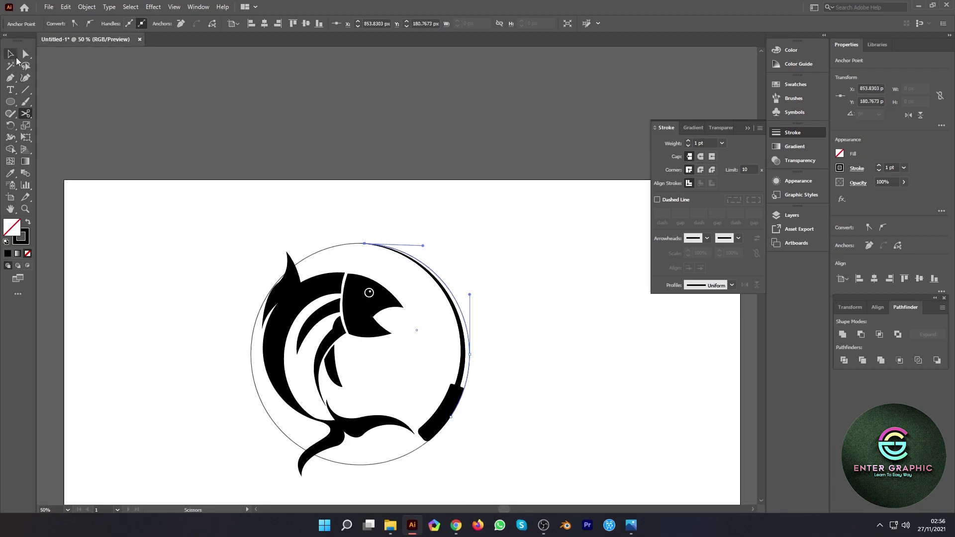
Delete the left arc and expand the remaining right-hand arc into a filled shape.
left_click(17, 58)
left_click(272, 416)
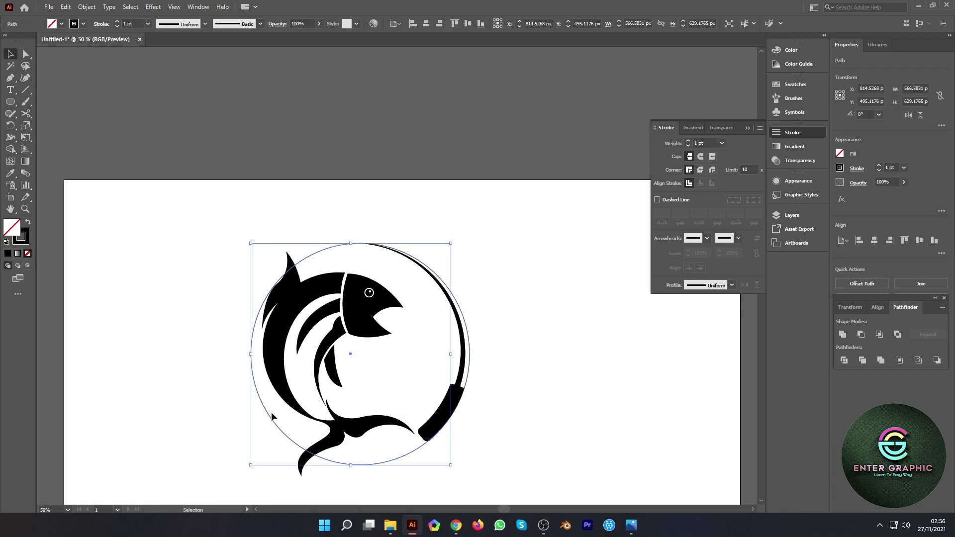
key("Delete")
scroll(481, 353, "up", 3, "alt")
left_click(444, 371)
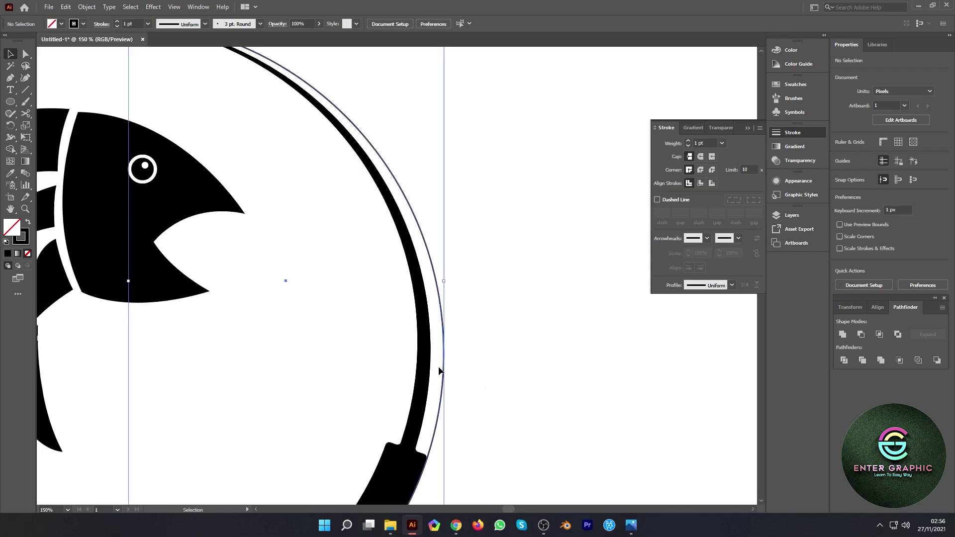
left_click(87, 7)
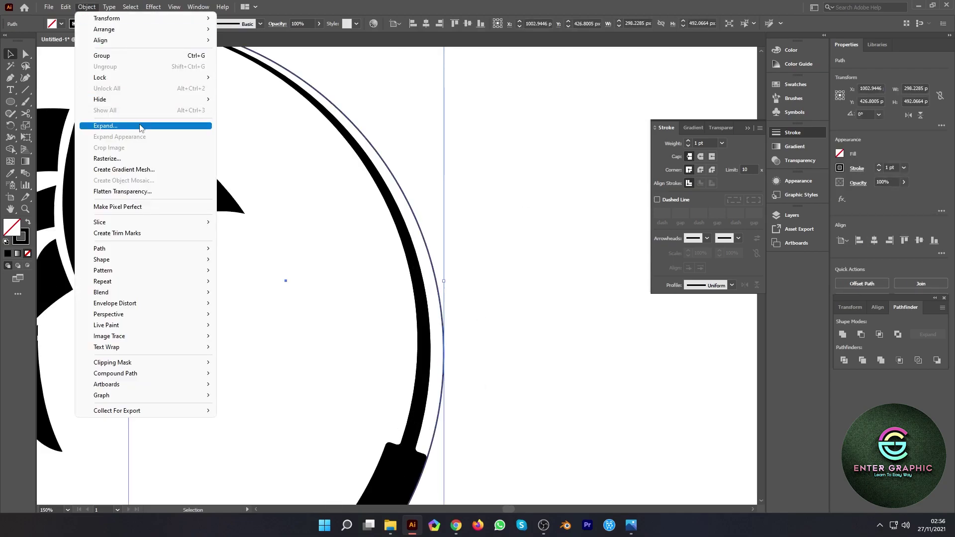
left_click(107, 127)
left_click(450, 320)
left_click(466, 248)
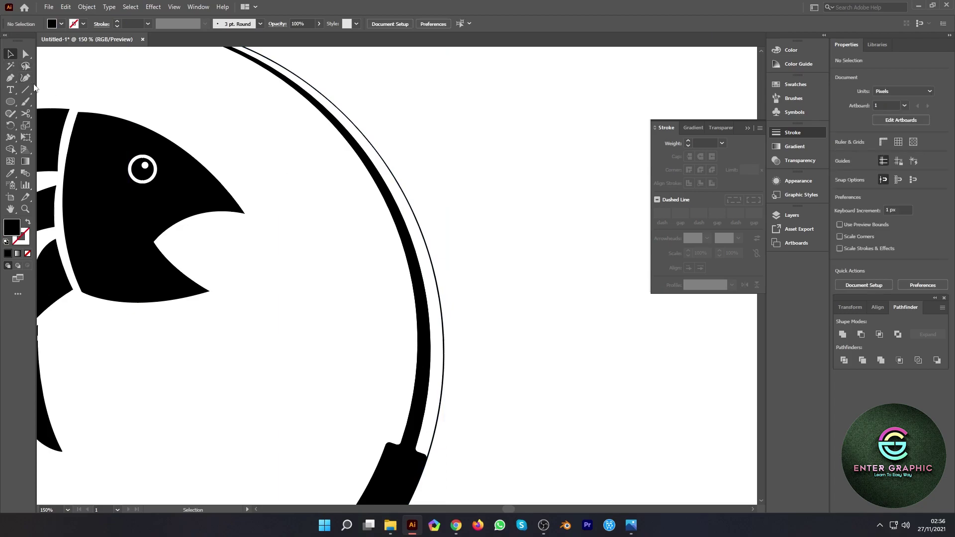
left_click(10, 80)
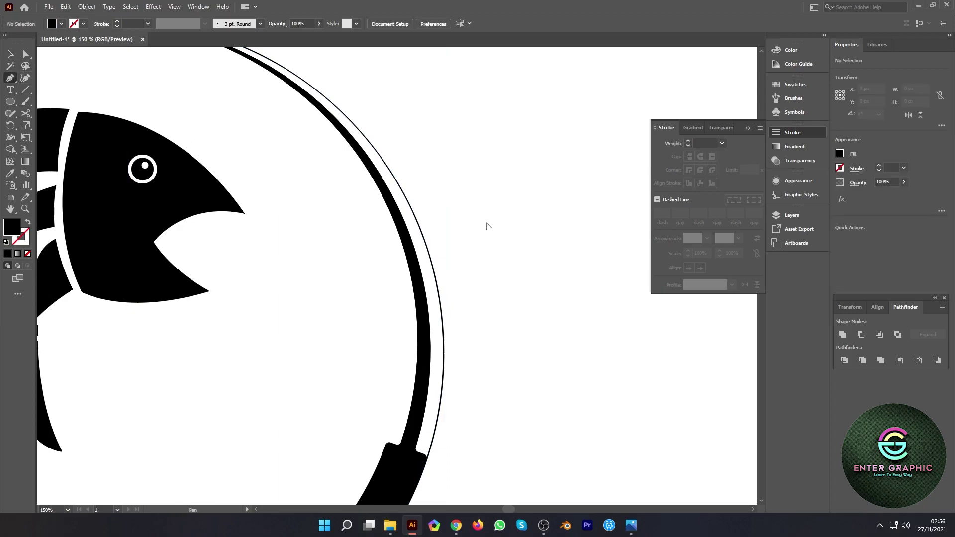
Draw a small closed four-corner guide shape on the upper fishing rod with the Pen tool.
scroll(388, 237, "up", 1)
scroll(340, 171, "down", 2)
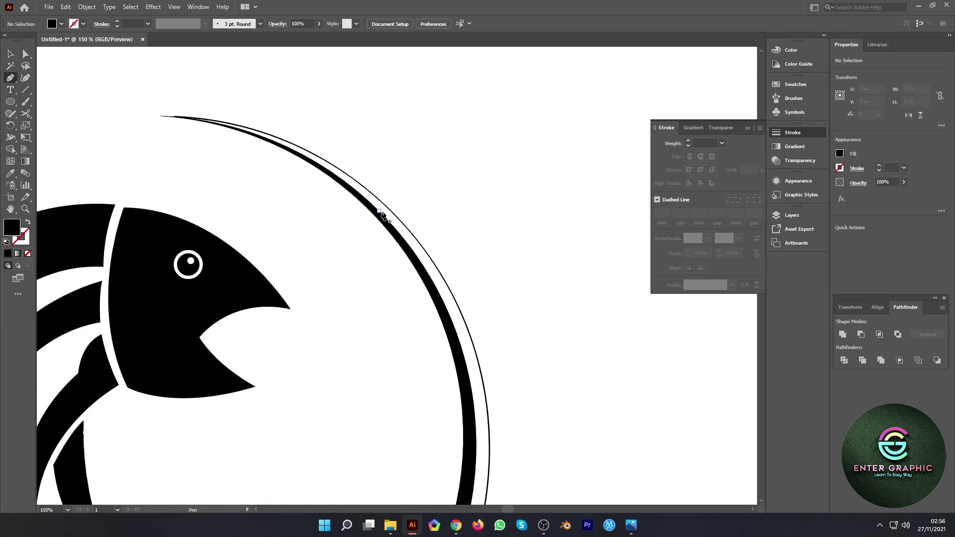
scroll(381, 213, "up", 2)
left_click_drag(378, 213, 399, 206)
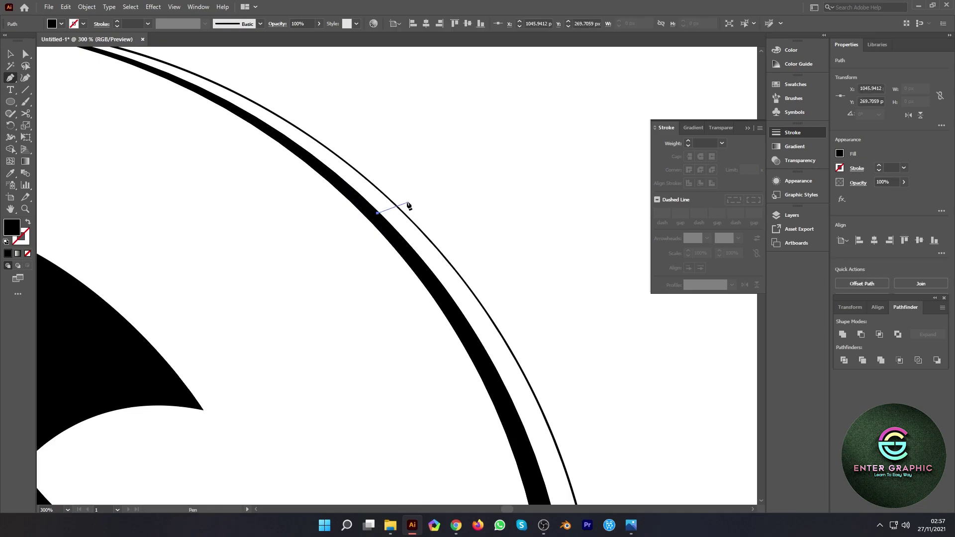
left_click_drag(407, 199, 405, 200)
scroll(405, 200, "up", 2)
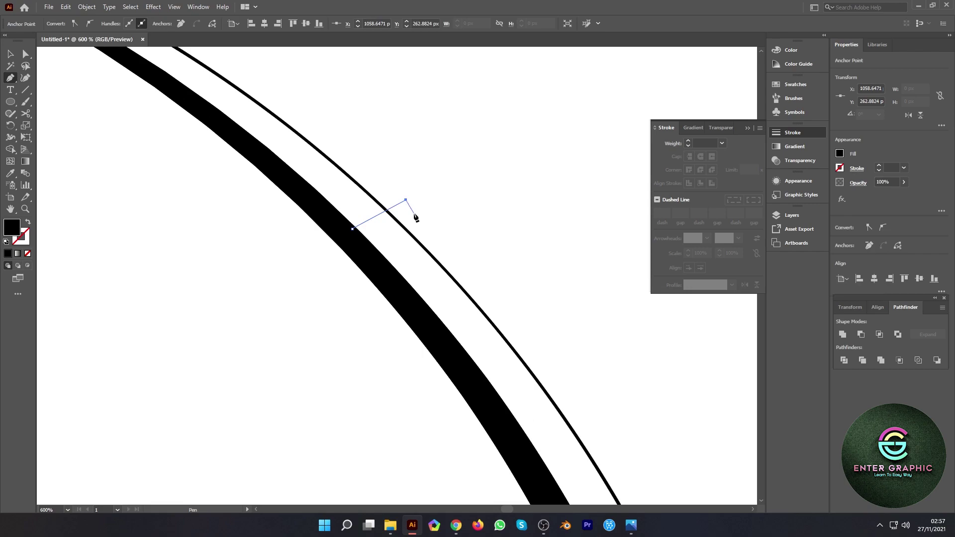
left_click(418, 214)
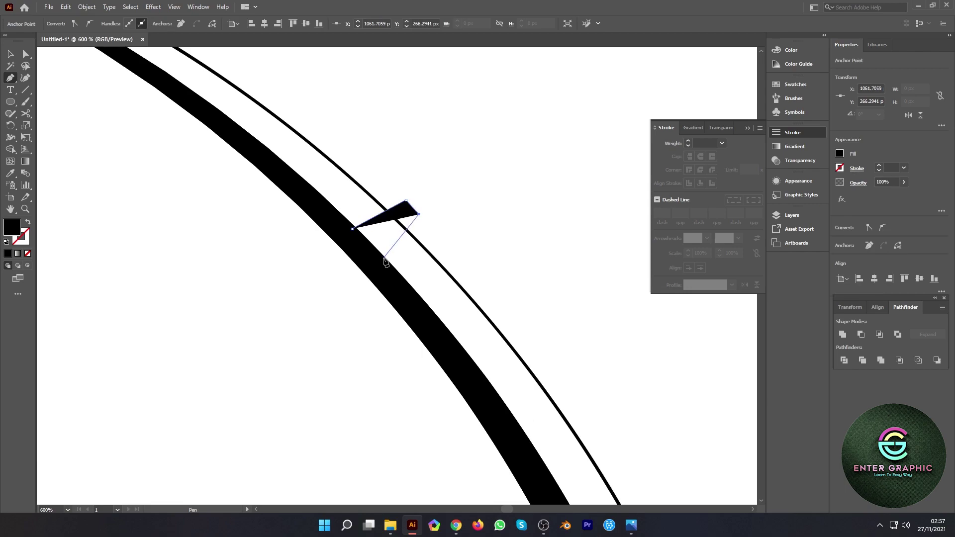
left_click(380, 259)
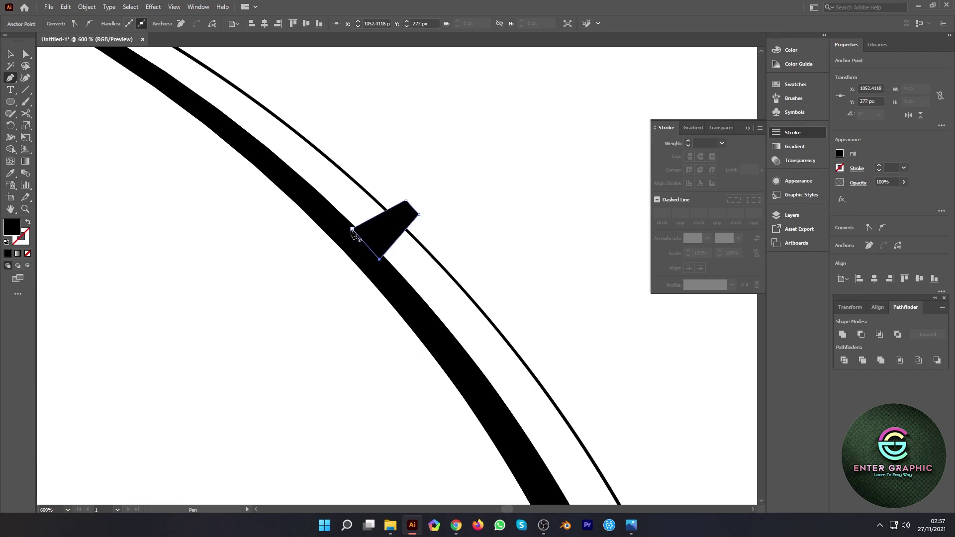
left_click(352, 230)
Round the guide's top corners to about 10.69 px with live corners.
left_click(23, 56)
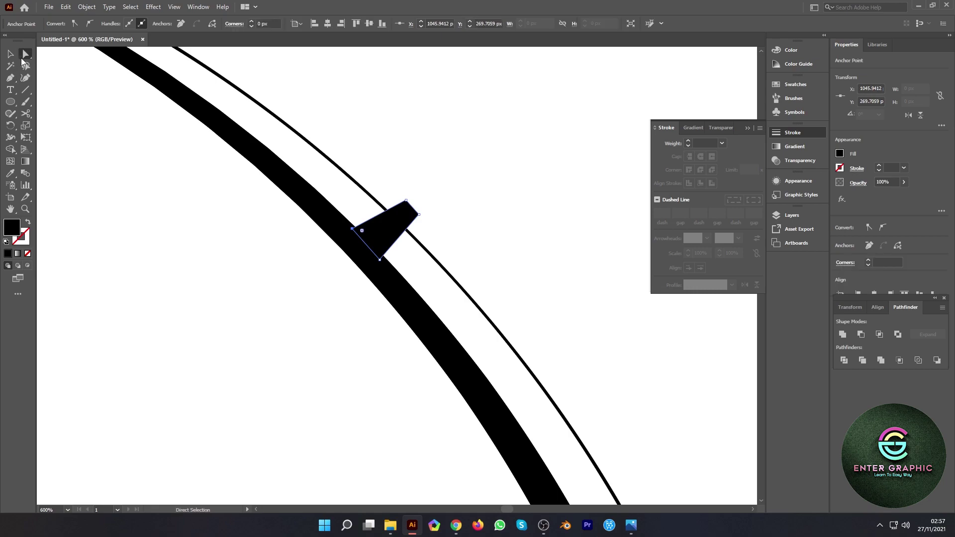
left_click(409, 215)
left_click_drag(404, 210, 277, 245)
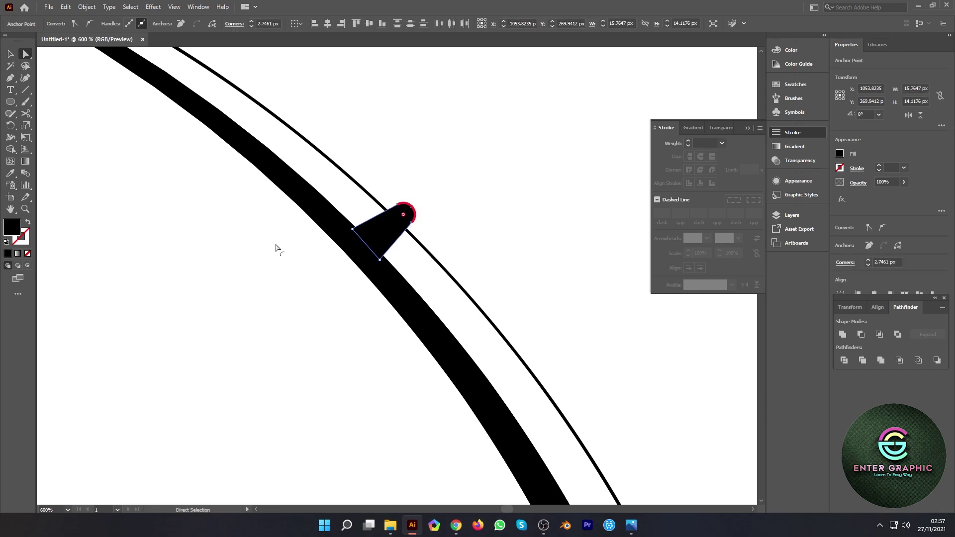
left_click(462, 250)
key("ctrl+1")
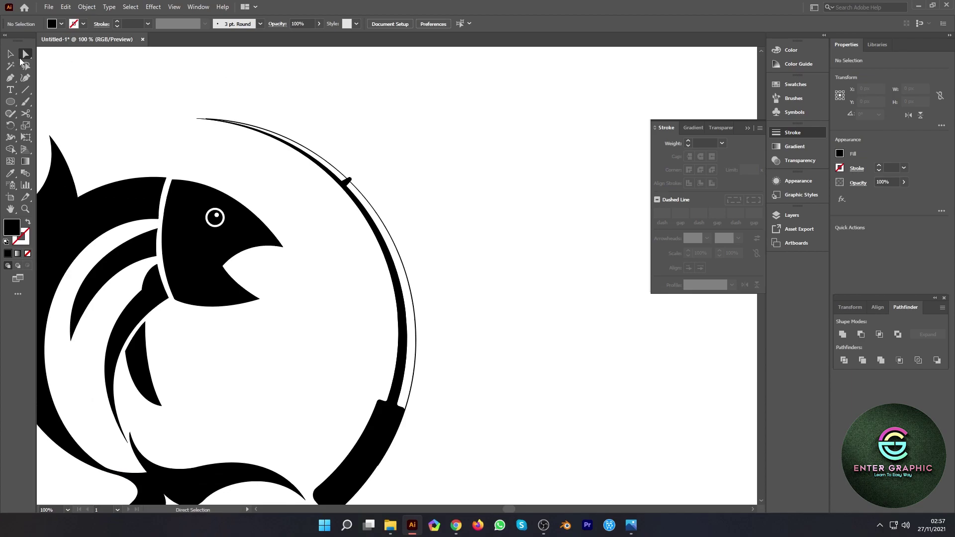
Draw a second four-corner guide shape lower on the rod.
left_click(10, 77)
scroll(374, 220, "up", 2)
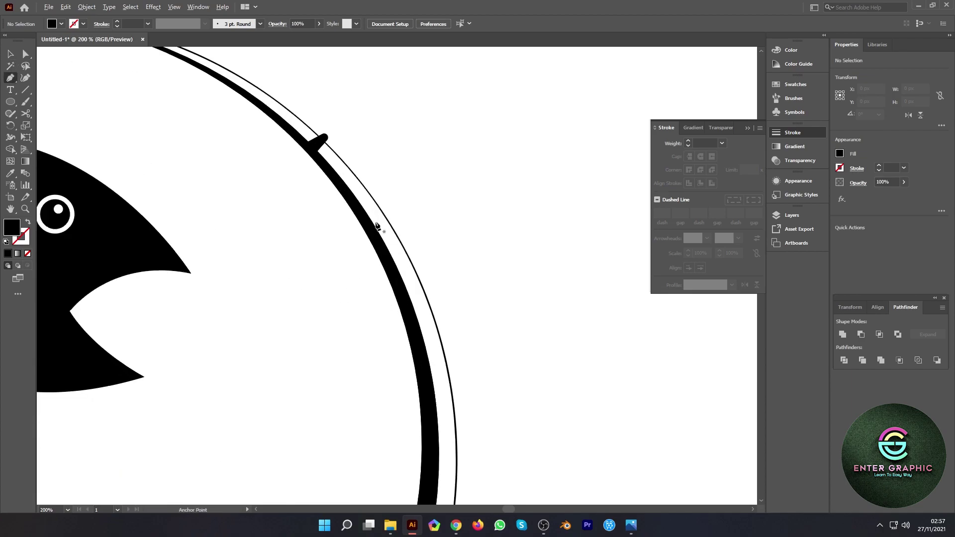
left_click(393, 271)
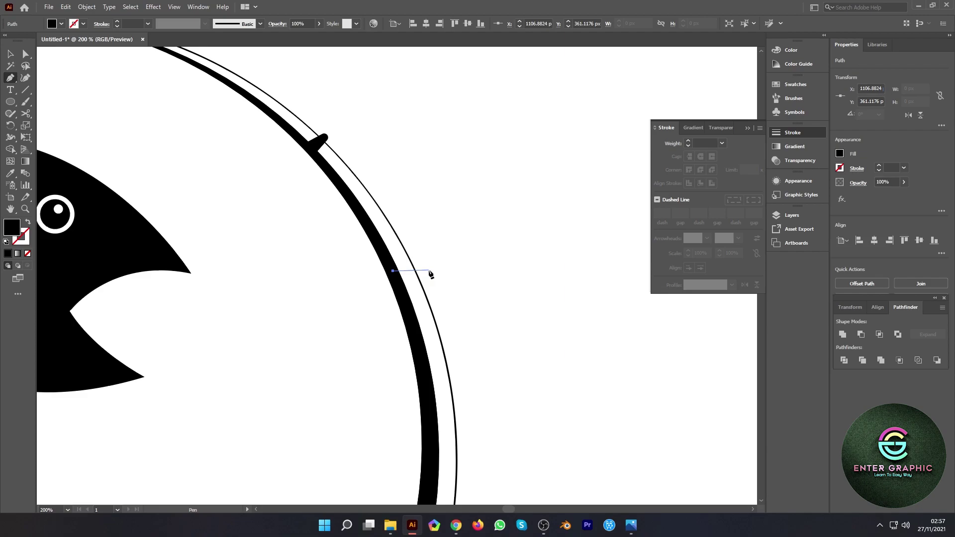
left_click(429, 271)
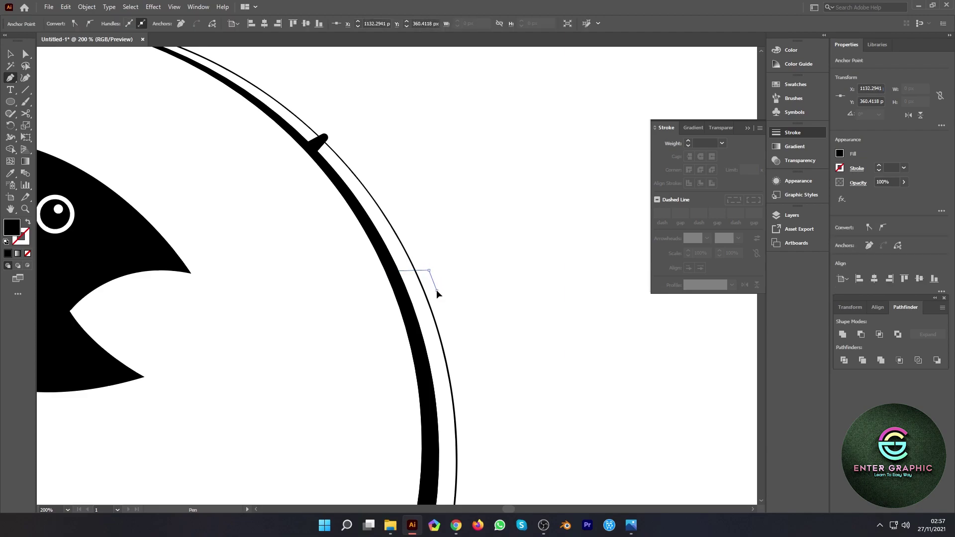
left_click(437, 290)
left_click(406, 314)
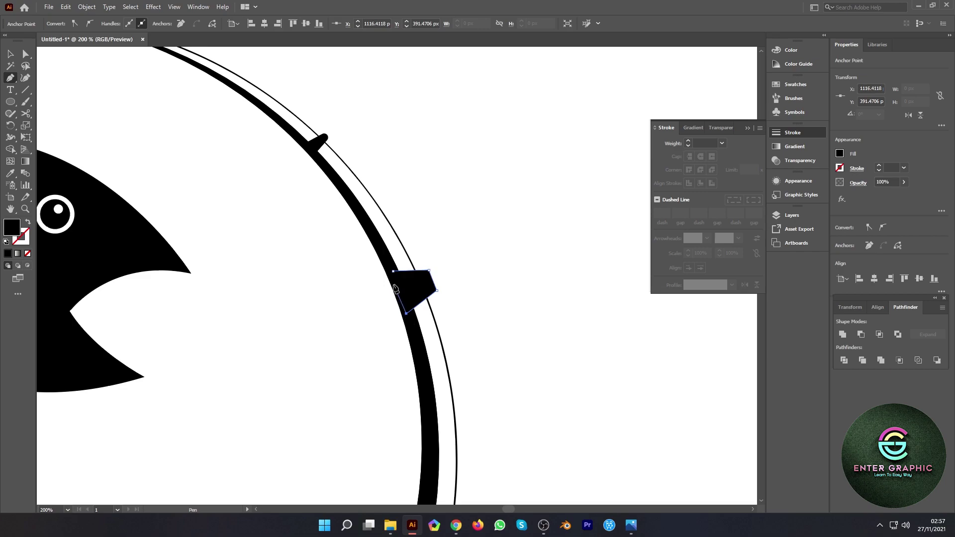
left_click(394, 277)
Round the second guide's corners, undoing the overly large rounding.
key("a")
scroll(434, 269, "up", 2)
left_click(446, 318)
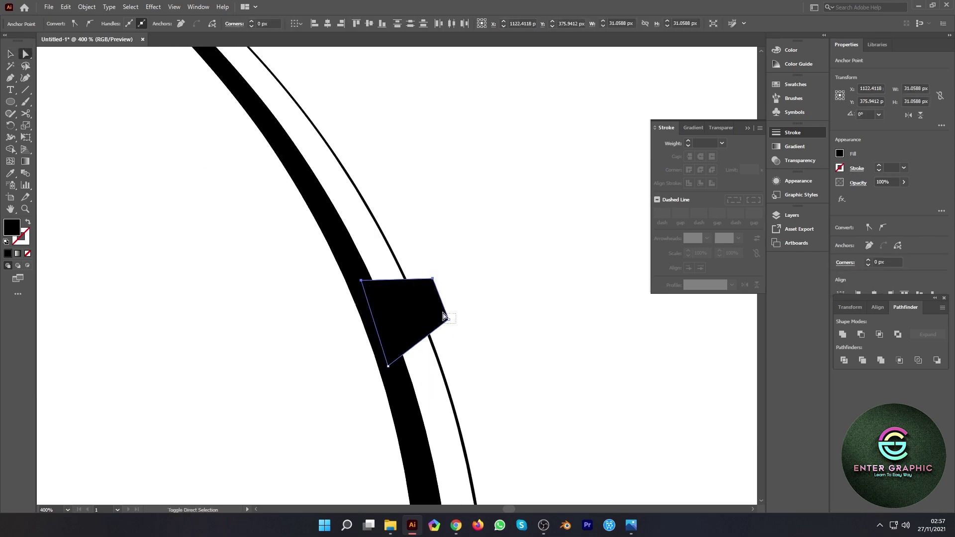
left_click_drag(439, 316, 354, 334)
key("ctrl+z")
left_click(459, 333)
Round the second guide's right corners and select the shape.
mouse_move(449, 271)
left_mouse_down()
mouse_move(428, 288)
mouse_move(488, 305)
left_mouse_up()
left_click(435, 318)
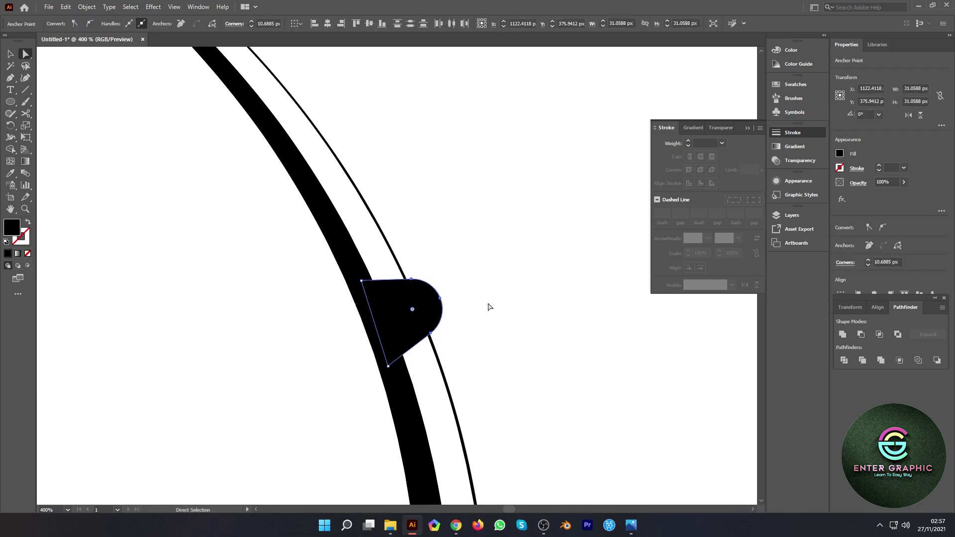
left_click(488, 304)
key("ctrl+0")
scroll(456, 252, "down", 1)
left_click(442, 269)
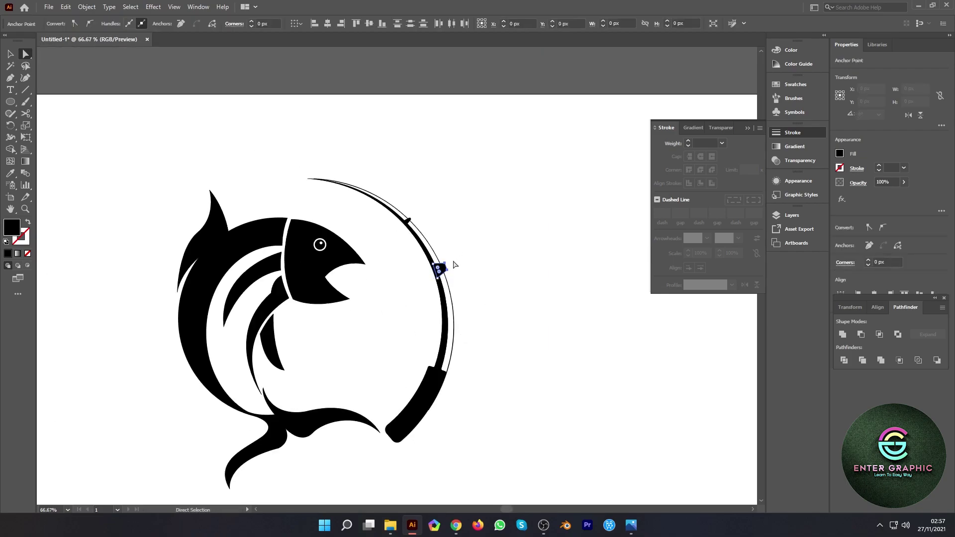
scroll(445, 262, "up", 2, "alt")
Delete the second guide shape and the thin leftover sliver on the rod.
key("Delete")
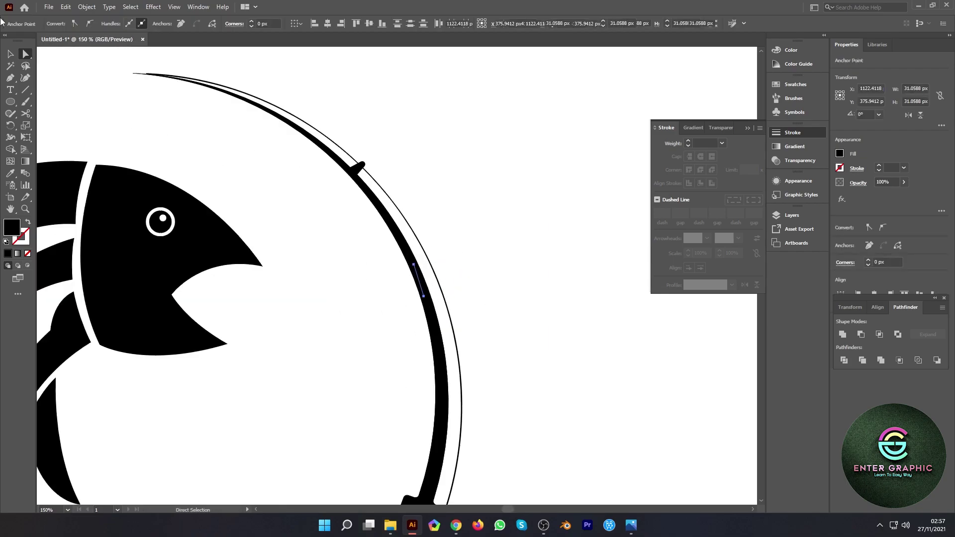
key("v")
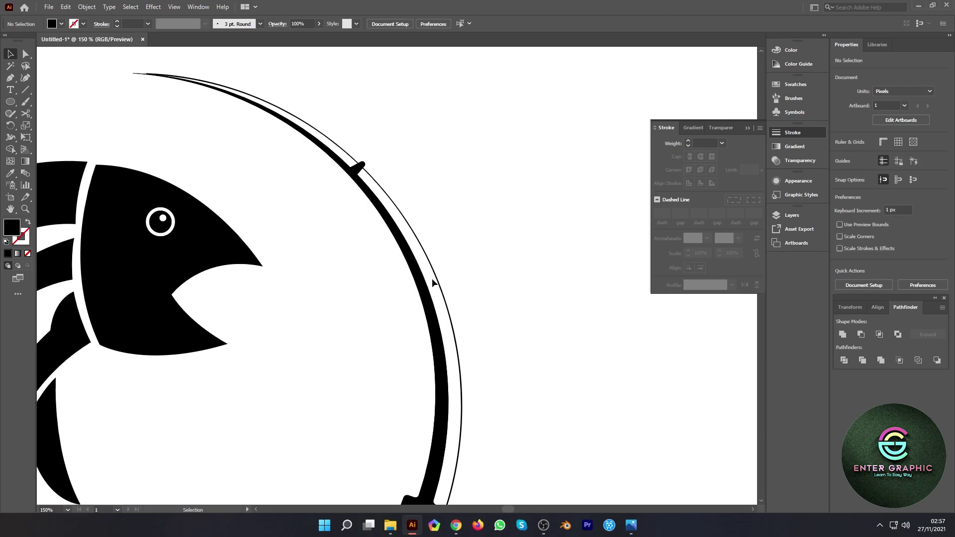
left_click(424, 281)
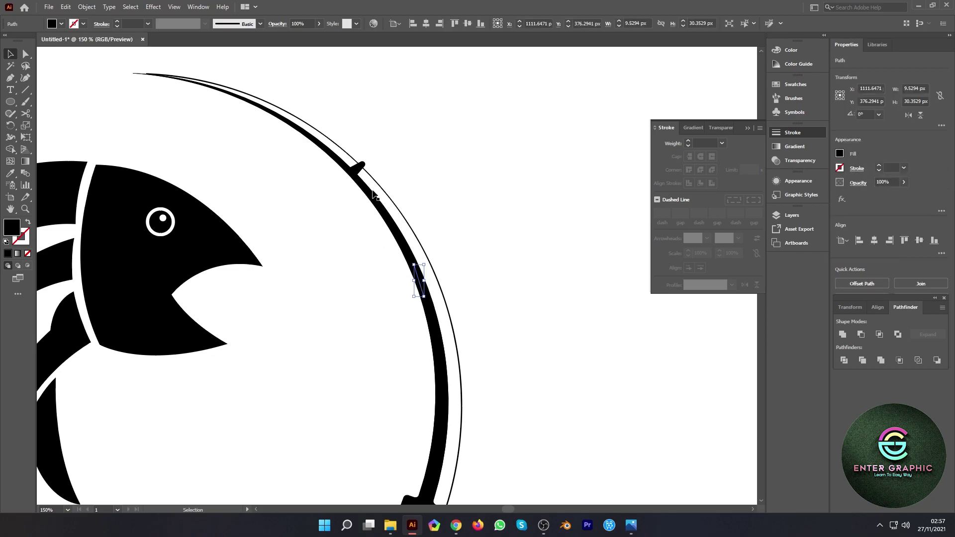
key("Delete")
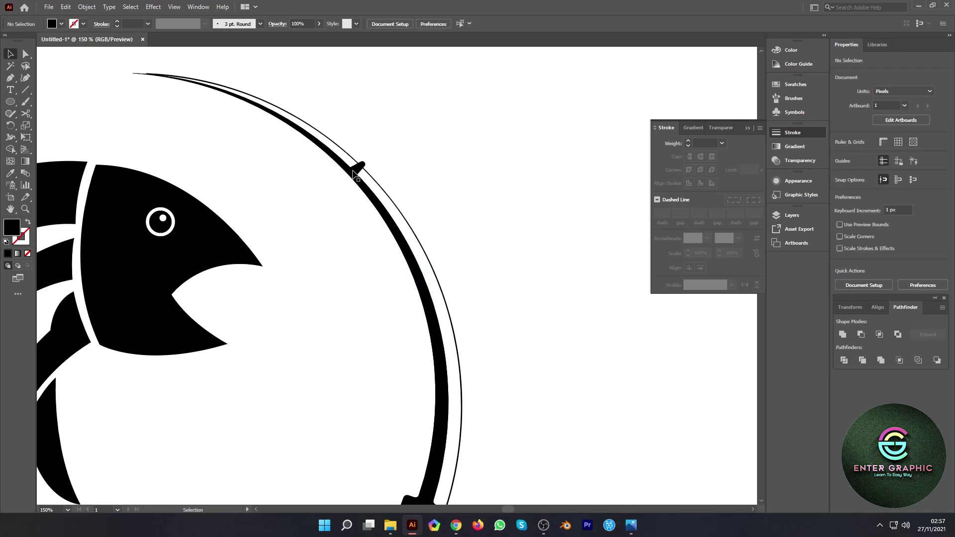
Alt-drag a copy of the rod knob further along and rotate it to follow the curve.
left_click(361, 166)
left_click_drag(358, 169, 427, 272, "alt")
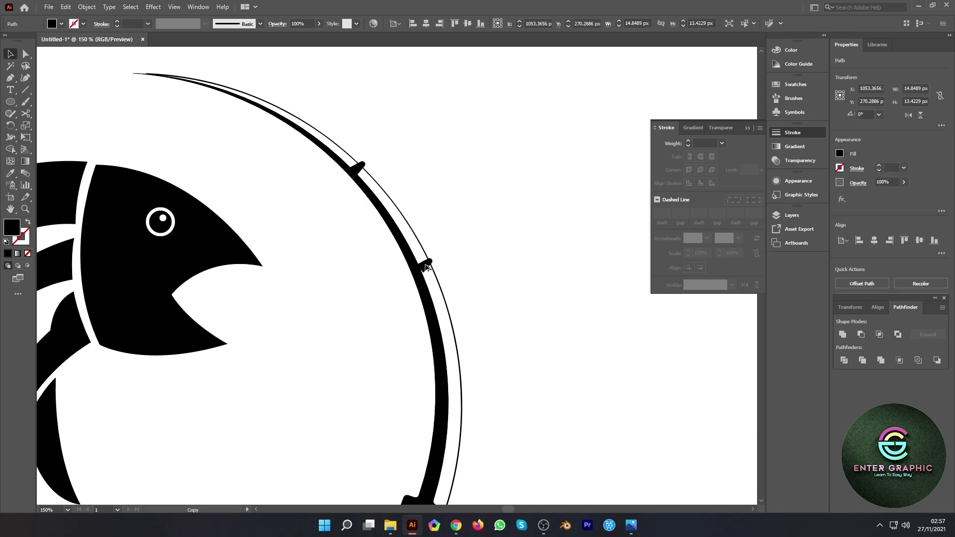
scroll(428, 276, "up", 2)
scroll(428, 276, "up", 1)
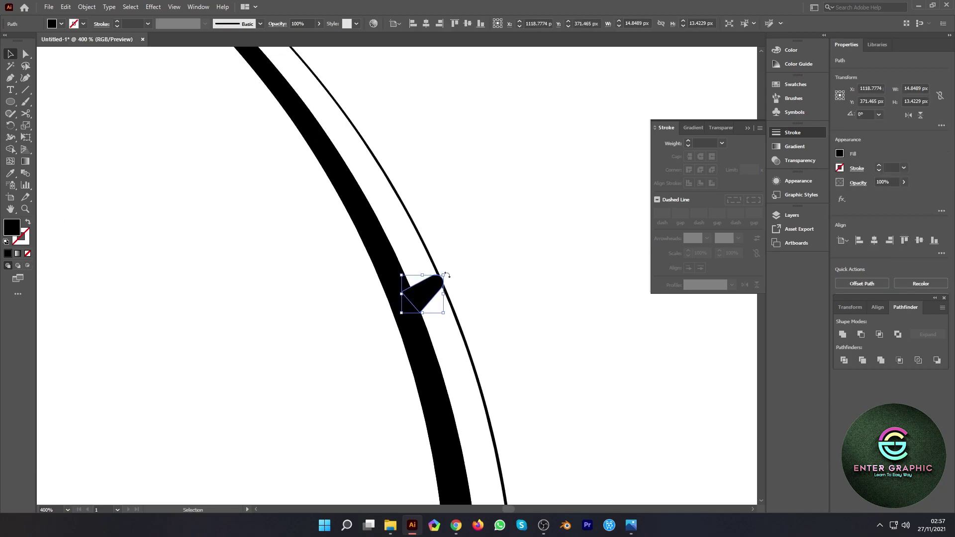
mouse_move(448, 274)
left_mouse_down()
mouse_move(456, 283)
mouse_move(438, 306)
mouse_move(463, 281)
mouse_move(442, 295)
left_mouse_up()
scroll(440, 298, "down", 1)
key("ctrl+0")
left_click(520, 288)
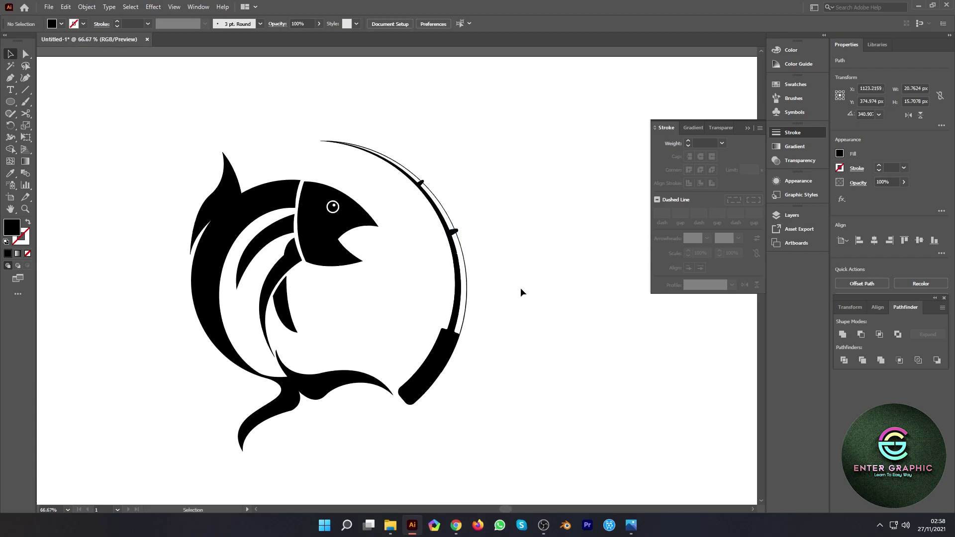
Duplicate the knob lower down the rod and rotate and resize it to fit against the rod.
scroll(482, 240, "up", 1)
scroll(481, 240, "up", 1)
left_click_drag(420, 217, 443, 362)
scroll(444, 378, "up", 3)
scroll(472, 299, "down", 1)
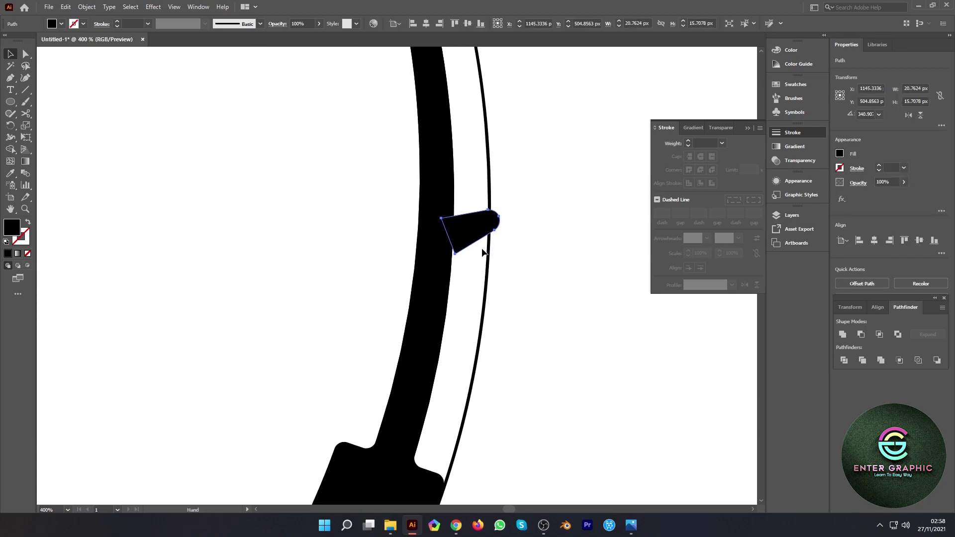
mouse_move(480, 229)
left_mouse_down()
mouse_move(472, 254)
mouse_move(515, 254)
left_mouse_up()
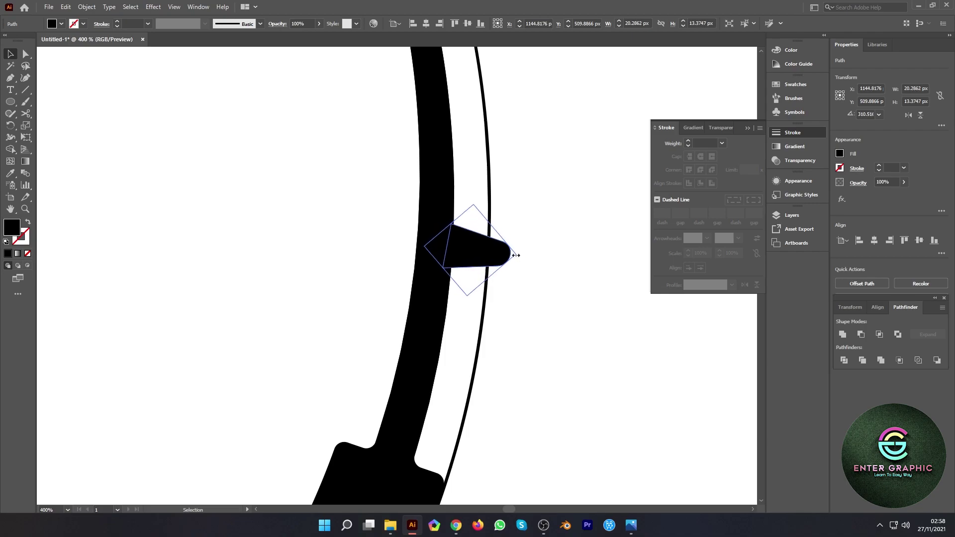
left_click(535, 291)
key("ctrl+0")
left_click_drag(593, 327, 580, 326)
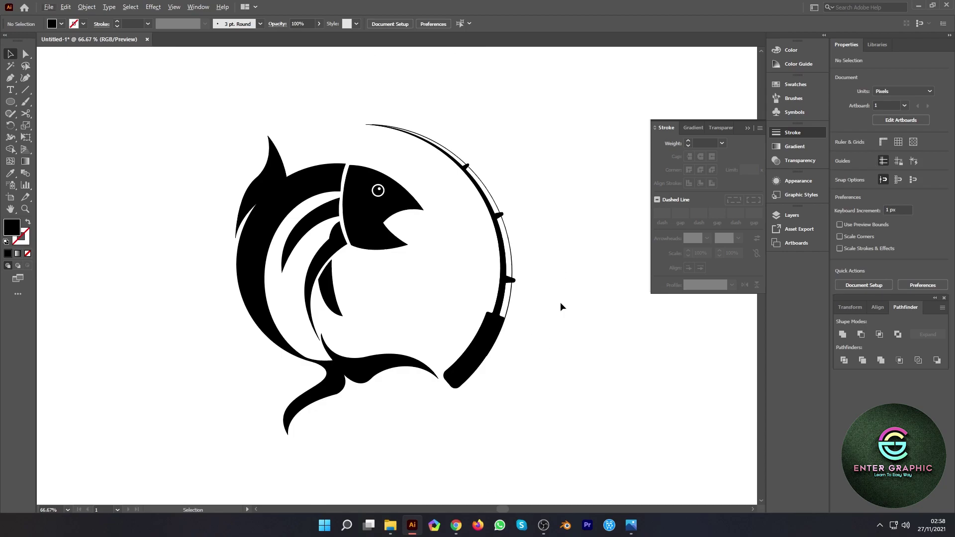
Draw a 96 px black circle and position it on the rod for the reel.
left_click(10, 102)
scroll(517, 313, "up", 1, "alt")
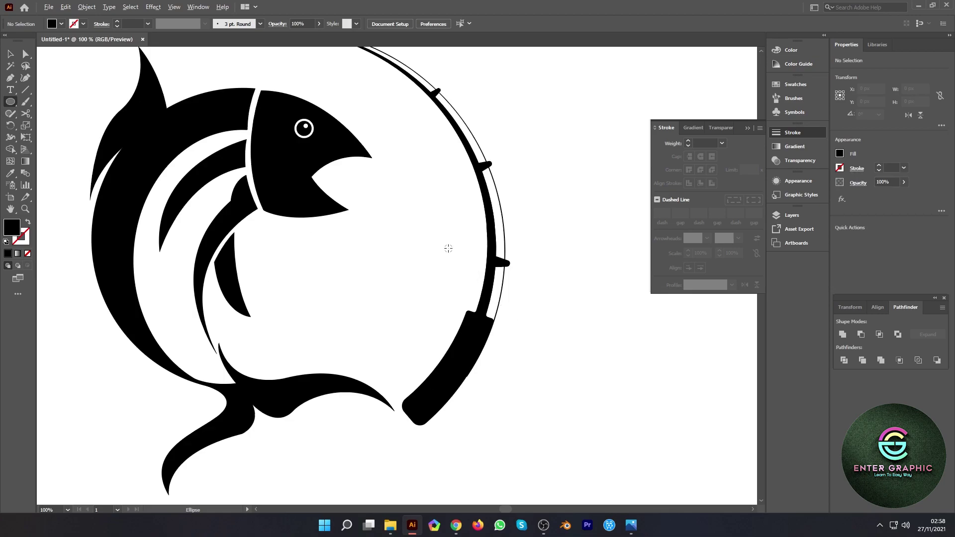
left_click_drag(448, 248, 482, 282)
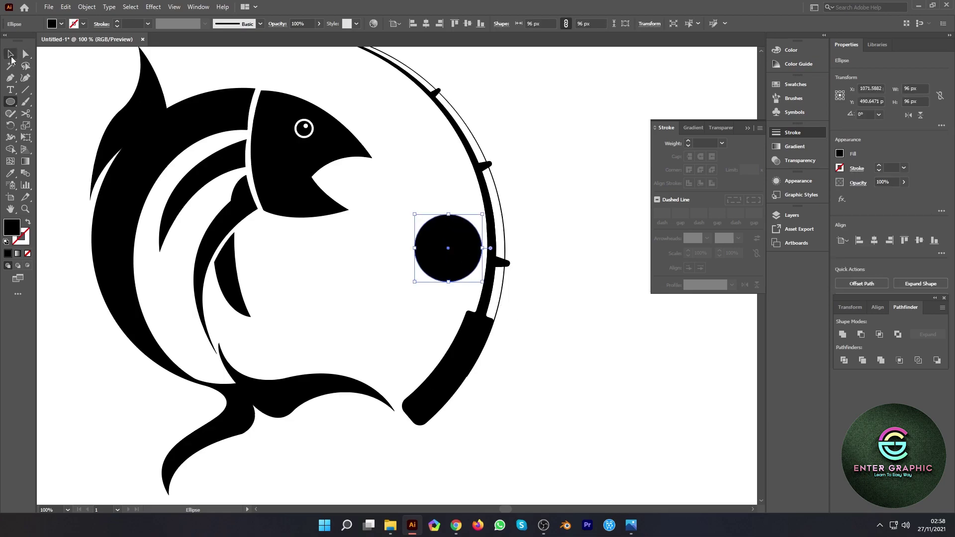
left_click(11, 58)
scroll(447, 251, "up", 1, "alt")
left_click_drag(474, 260, 486, 266)
scroll(486, 266, "up", 1, "alt")
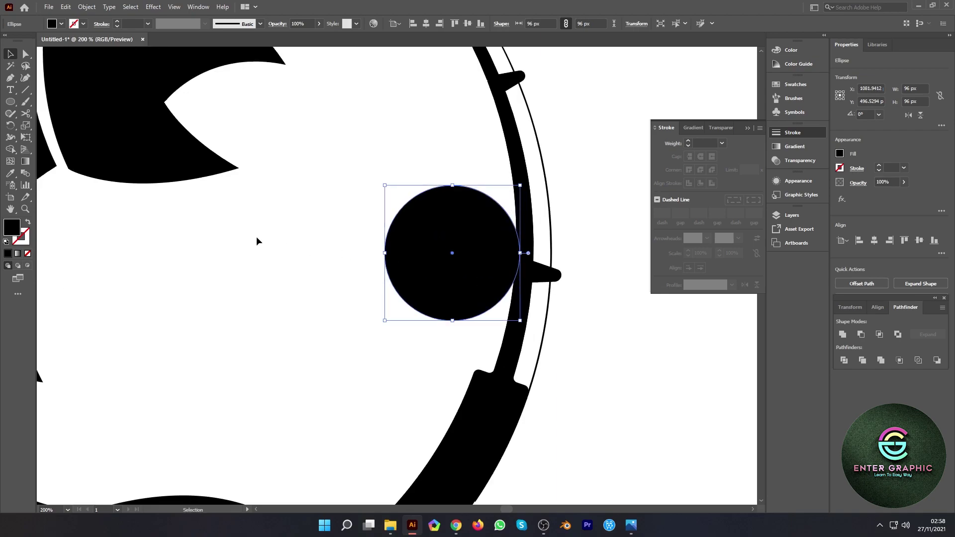
left_click(255, 237)
Add a white concentric inner circle at 83.53 px, leaving a thin black ring.
key("a")
left_click(426, 218)
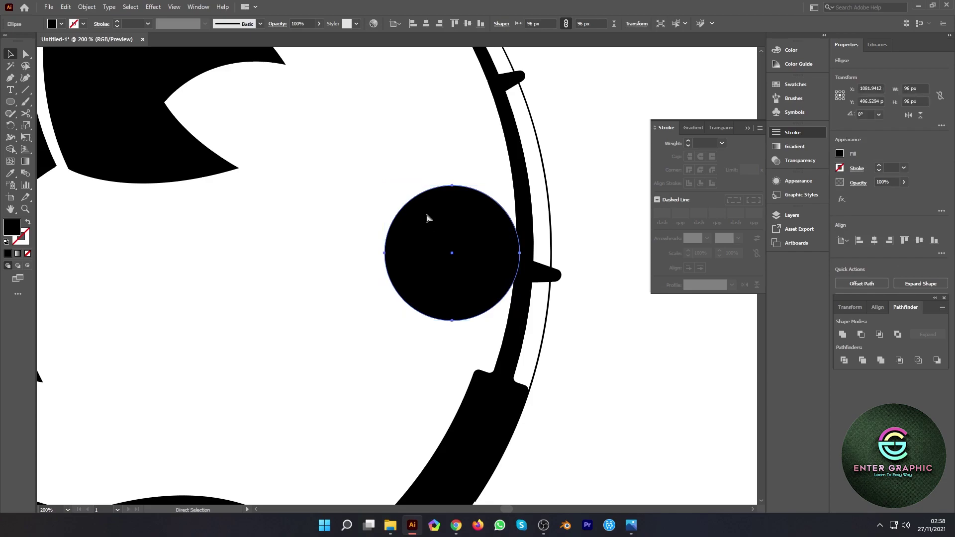
key("v")
left_click_drag(519, 320, 482, 284)
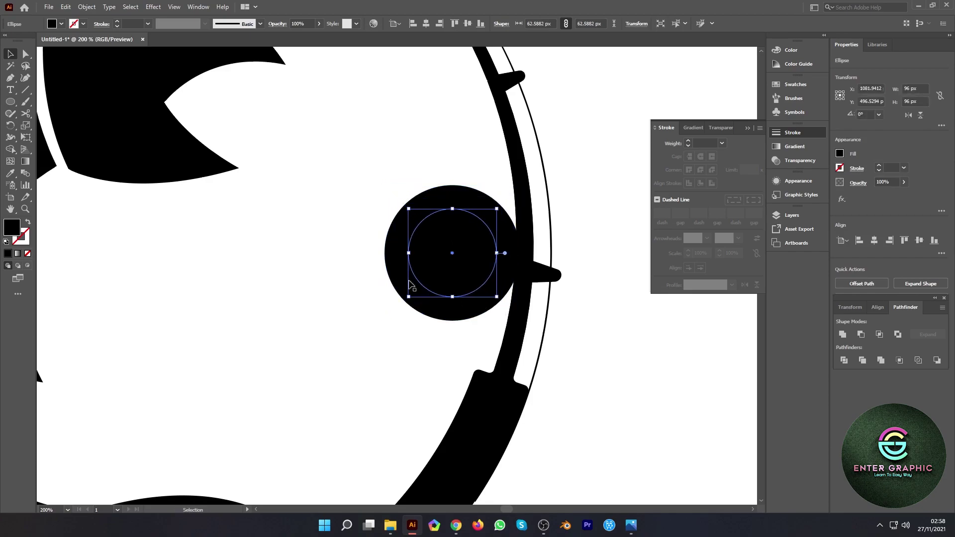
key("i")
left_click(147, 207)
key("v")
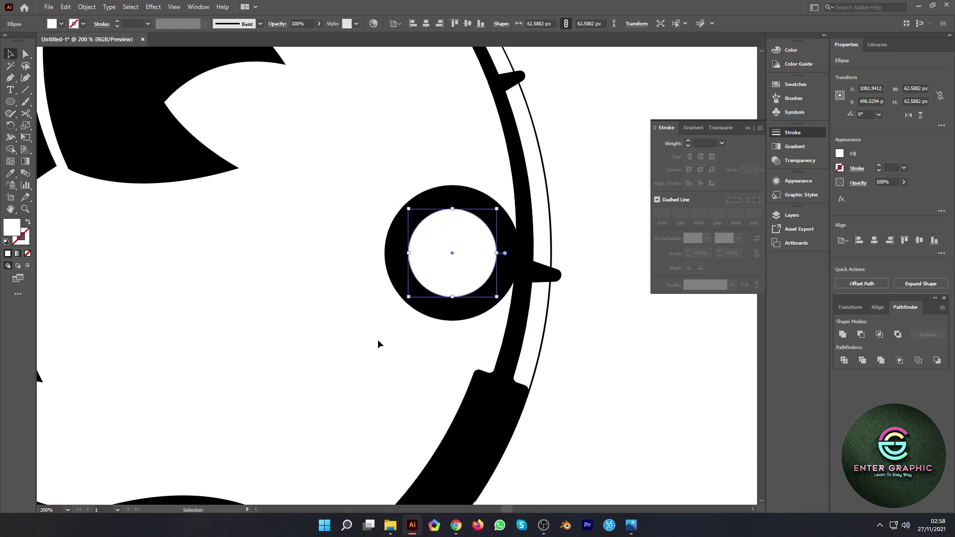
left_click(377, 340)
left_click(452, 269)
key("ctrl")
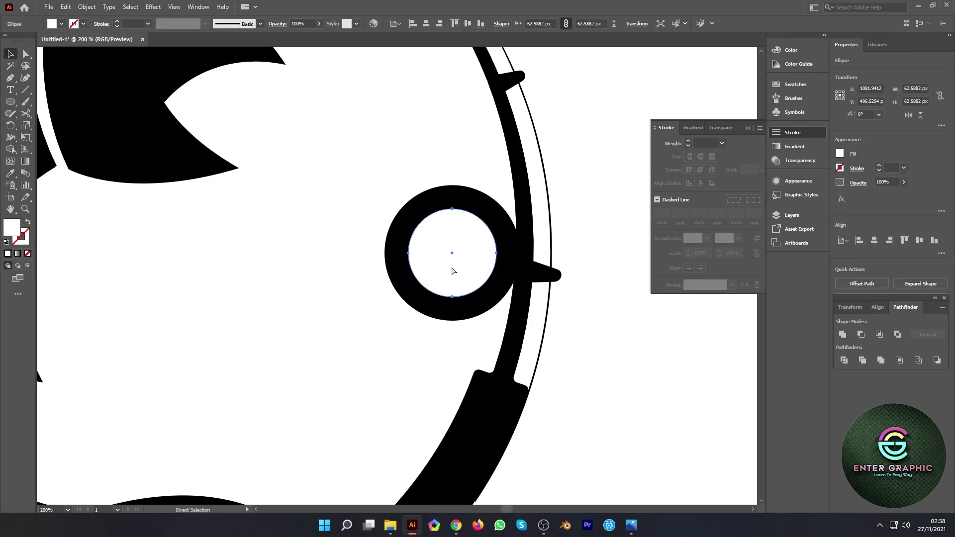
left_click_drag(498, 298, 512, 312)
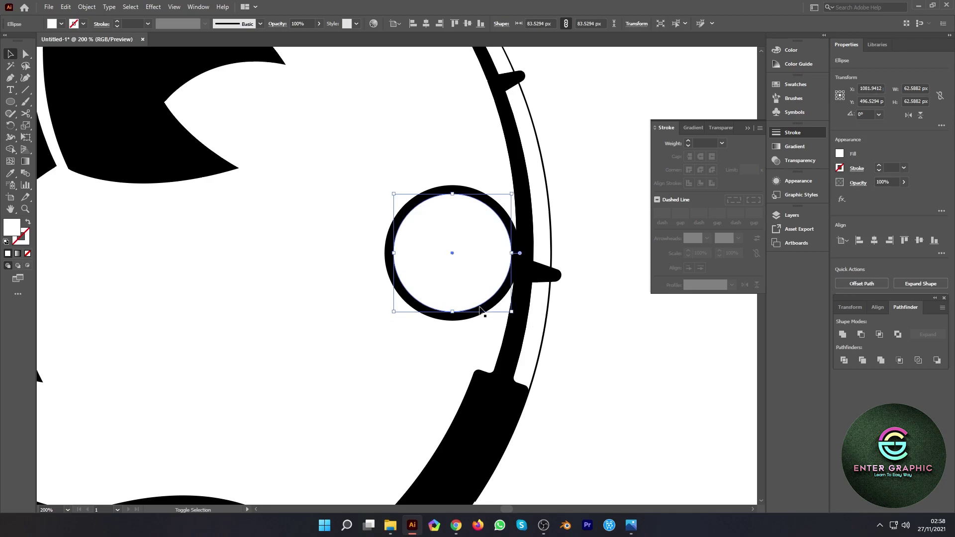
Make the inner circle a white 3 pt stroke with Width Profile 1, rotated 270°.
left_click(27, 222)
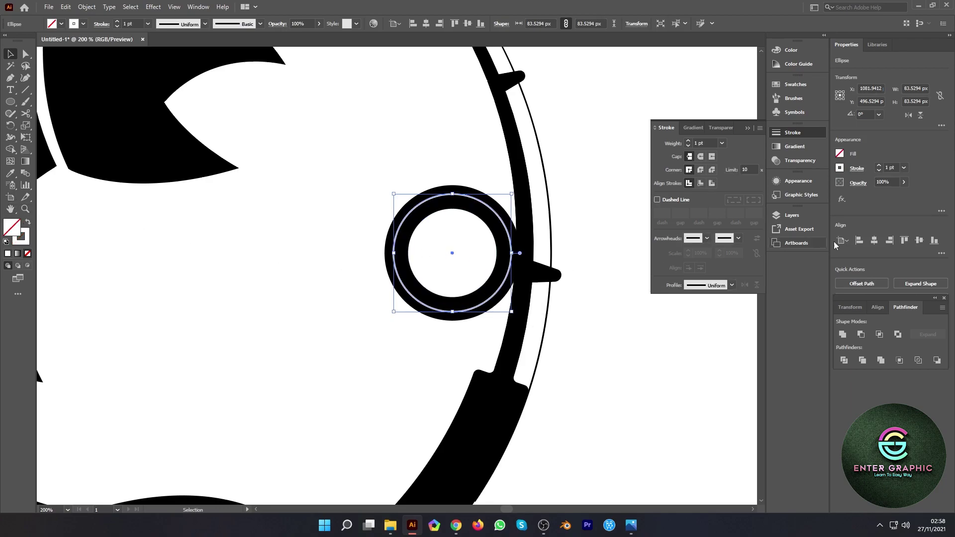
left_click(732, 285)
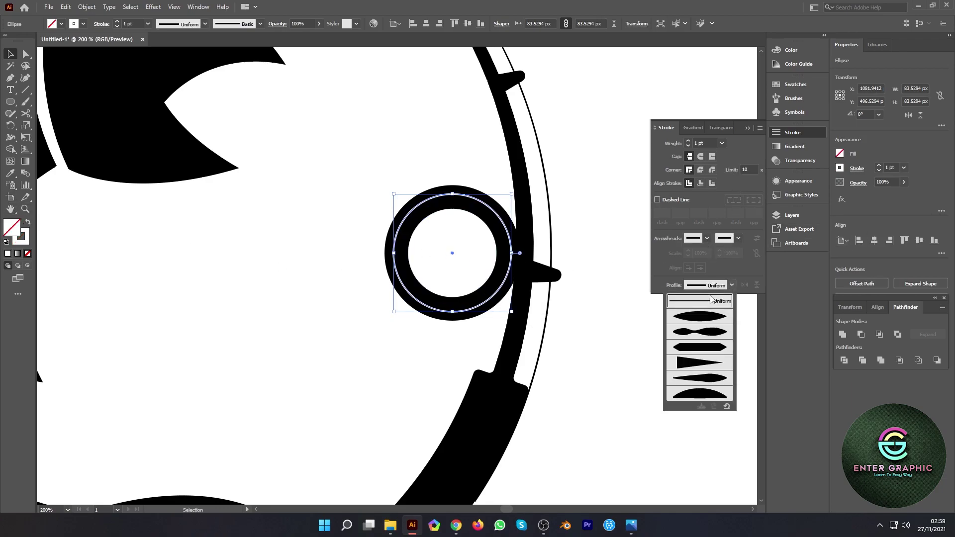
left_click(696, 314)
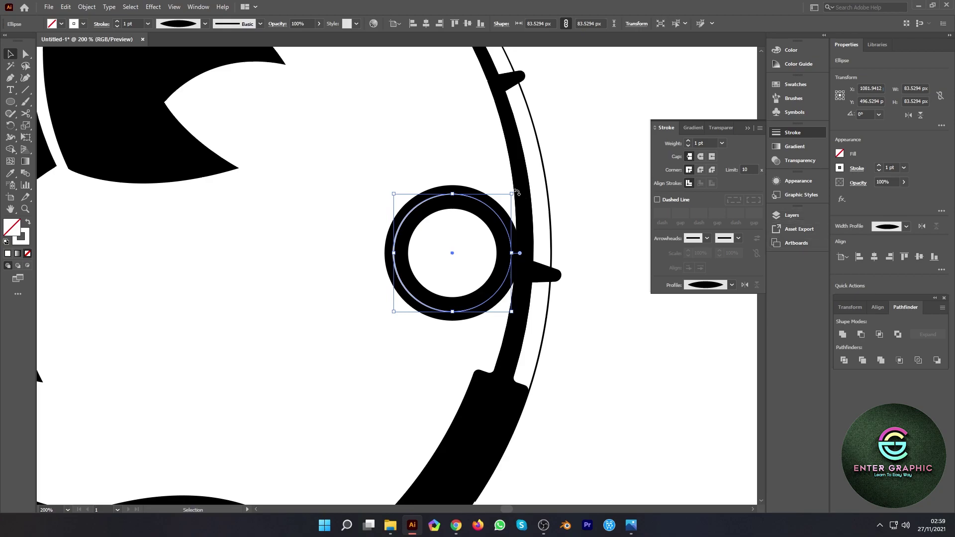
left_click_drag(517, 192, 542, 334)
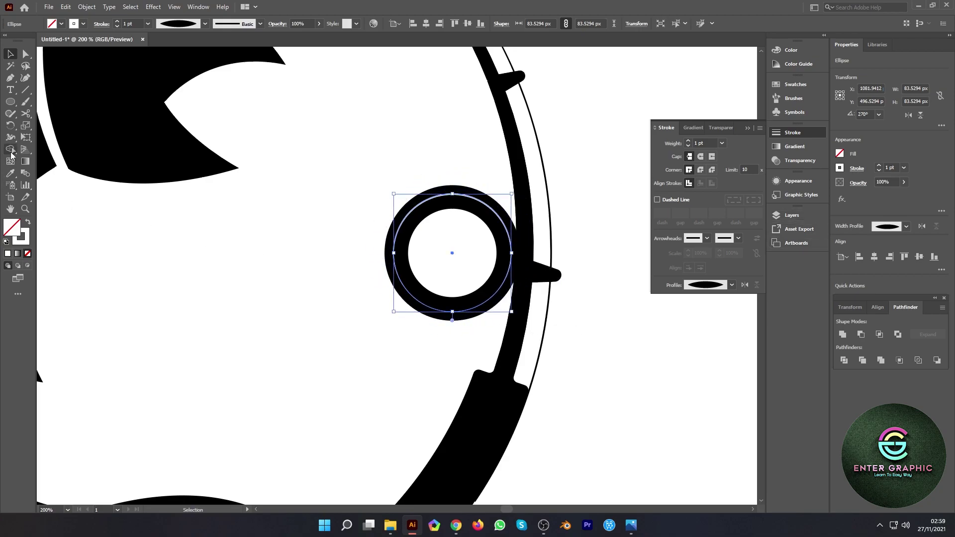
left_click(879, 167)
left_click(878, 166)
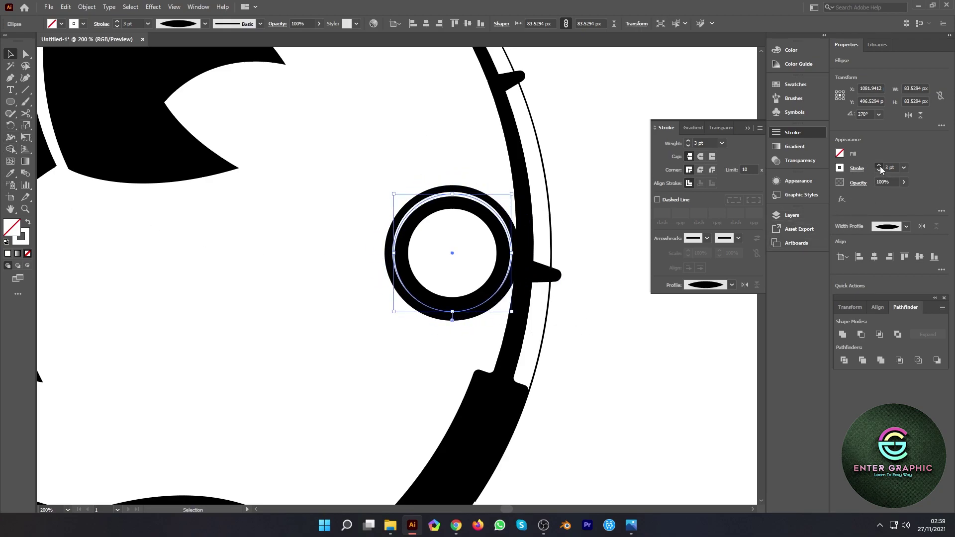
left_click(879, 170)
Cut the white ring with Scissors at its left and right sides.
left_click(26, 114)
scroll(457, 264, "up", 2)
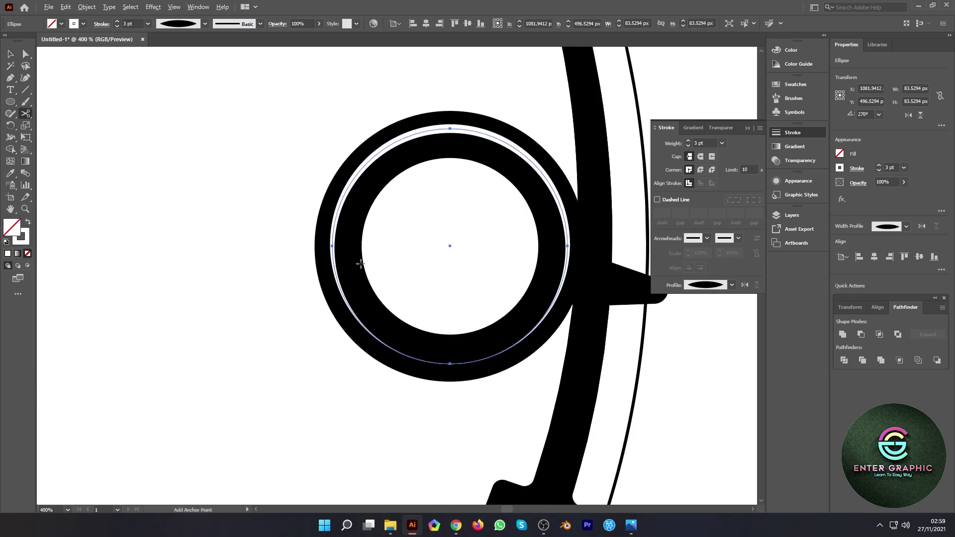
left_click(333, 245)
scroll(553, 284, "up", 3)
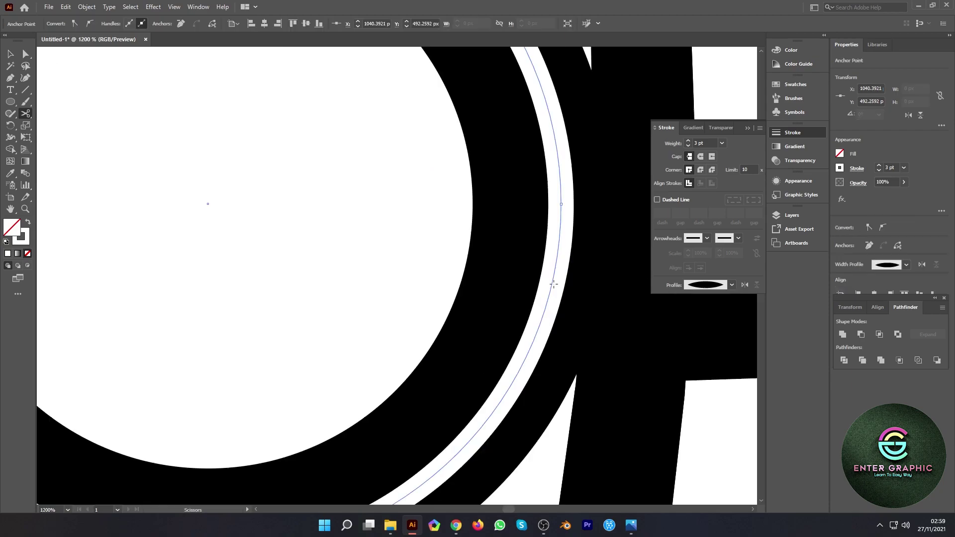
scroll(556, 263, "down", 3)
left_click(545, 294)
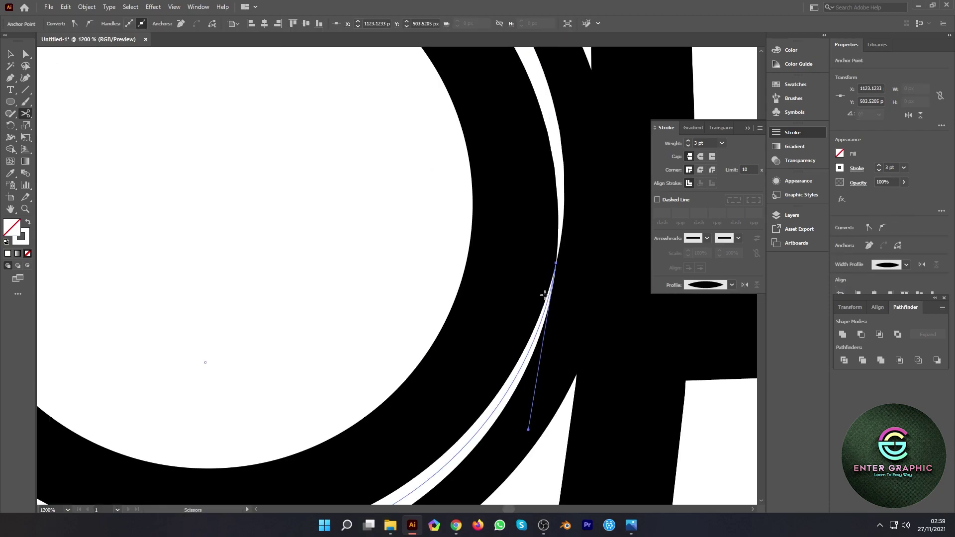
scroll(545, 295, "down", 5)
Delete the lower part and expand the upper white arc into a filled crescent.
left_click(10, 54)
scroll(537, 343, "up", 3)
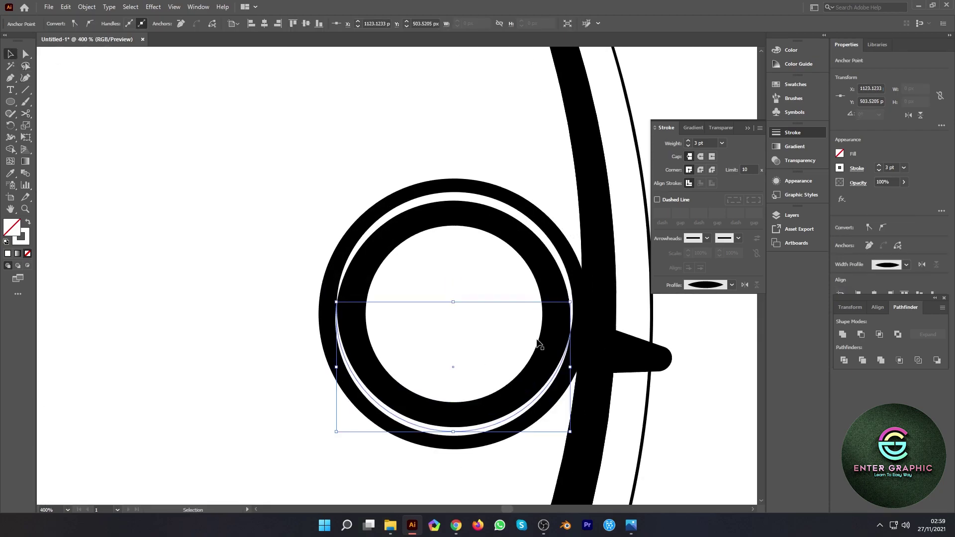
key("Delete")
key("Delete")
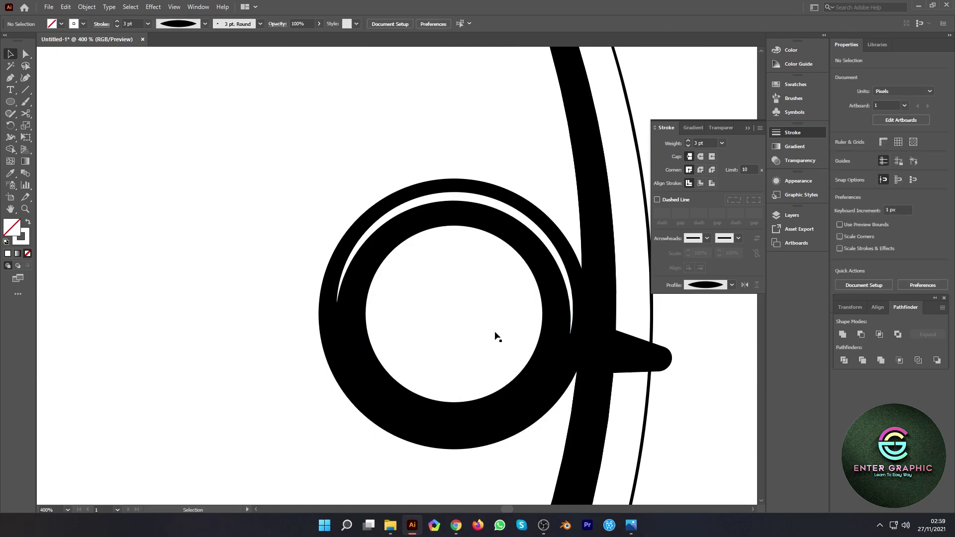
left_click(532, 227)
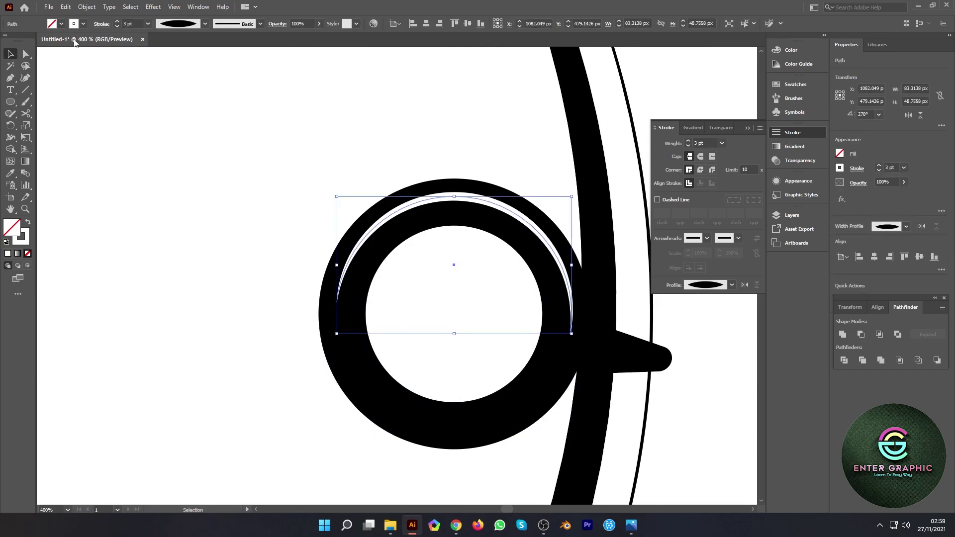
left_click(92, 8)
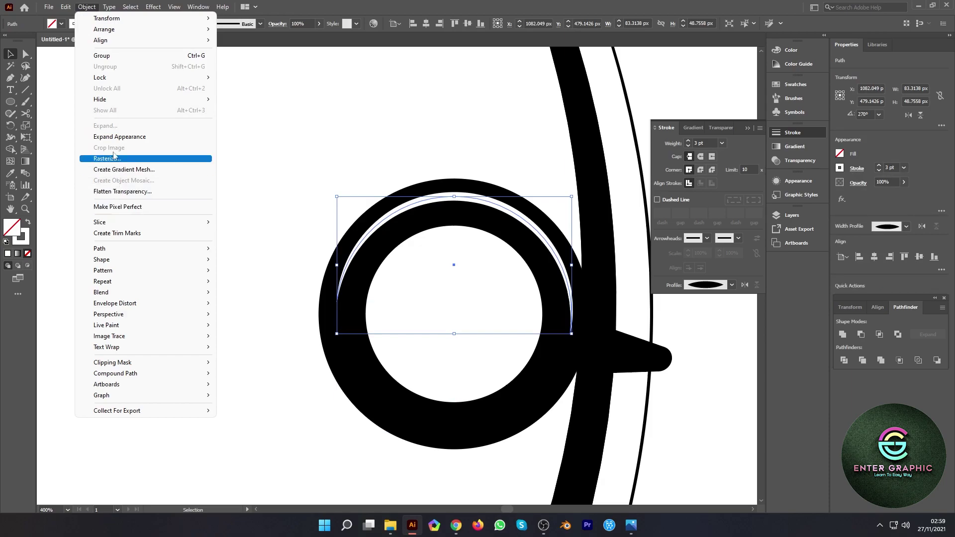
left_click(119, 137)
scroll(308, 197, "down", 4)
scroll(348, 211, "up", 2)
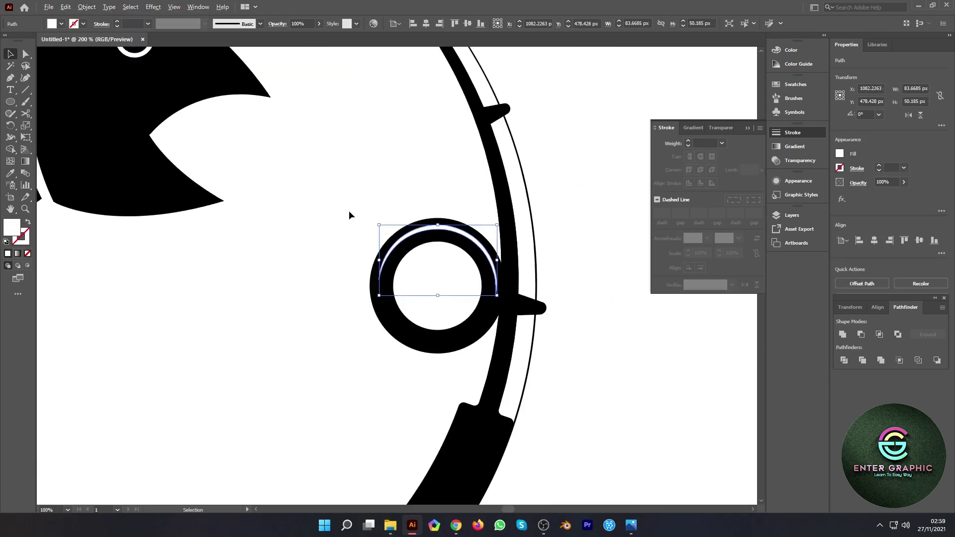
scroll(348, 210, "up", 2)
Shrink the reel's inner circle to about 27 px and fill it black.
left_click(354, 205)
left_click(484, 325)
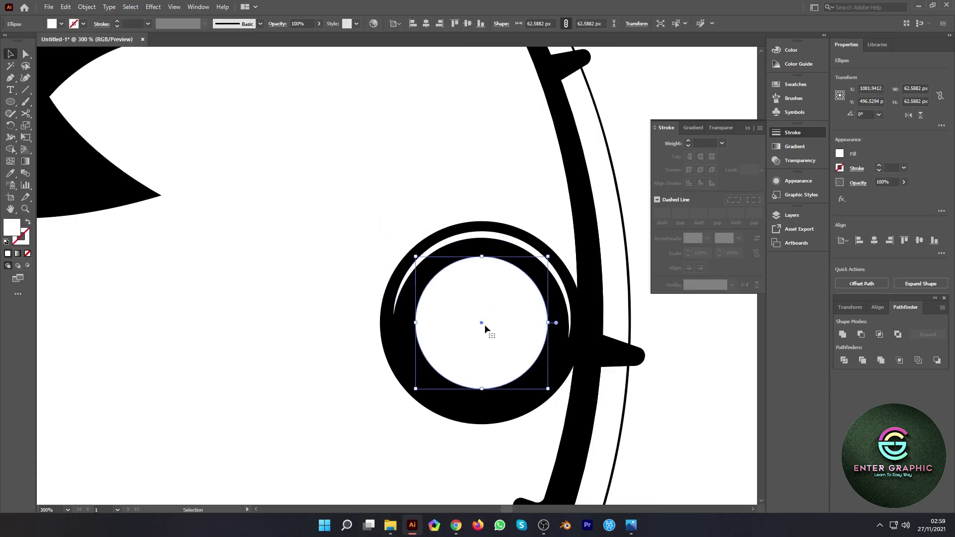
left_click_drag(548, 390, 510, 351)
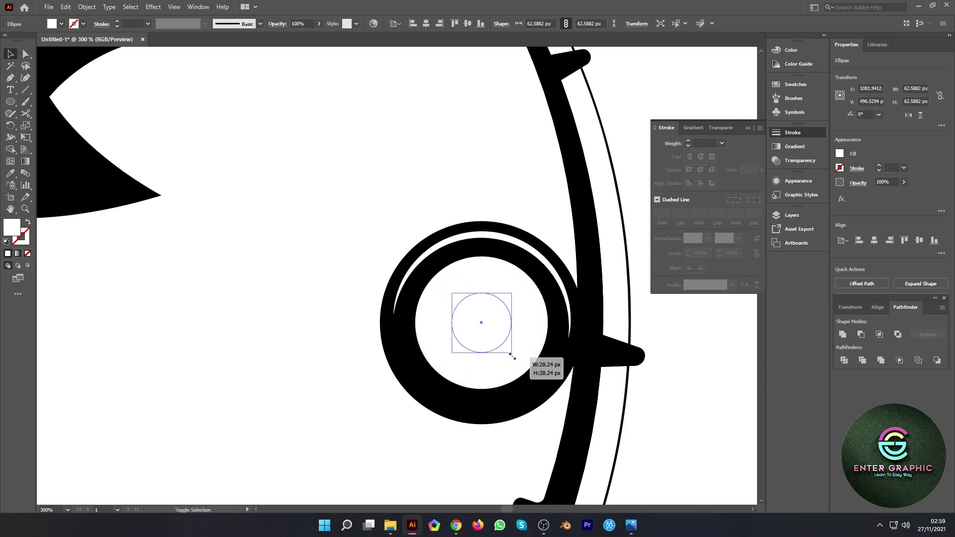
key("i")
left_click(102, 172)
key("v")
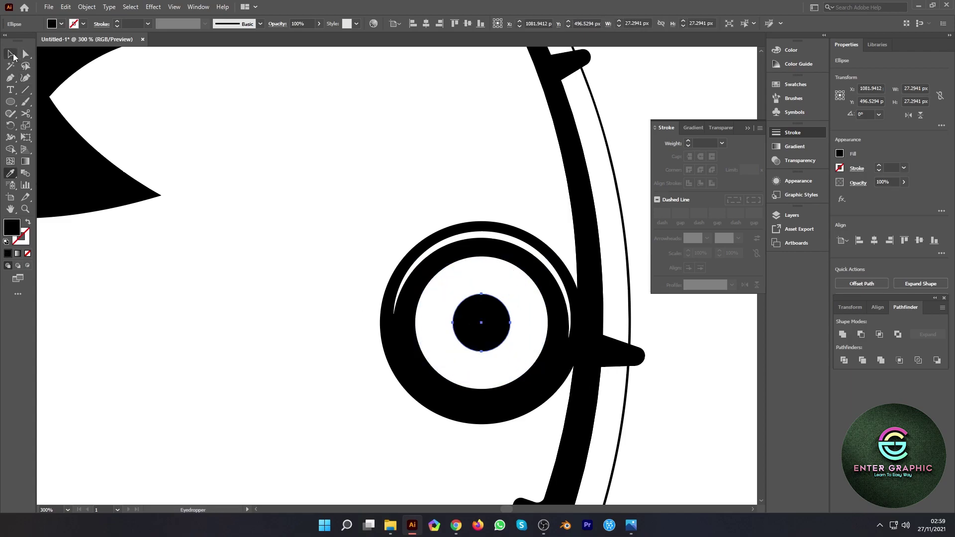
left_click(520, 340)
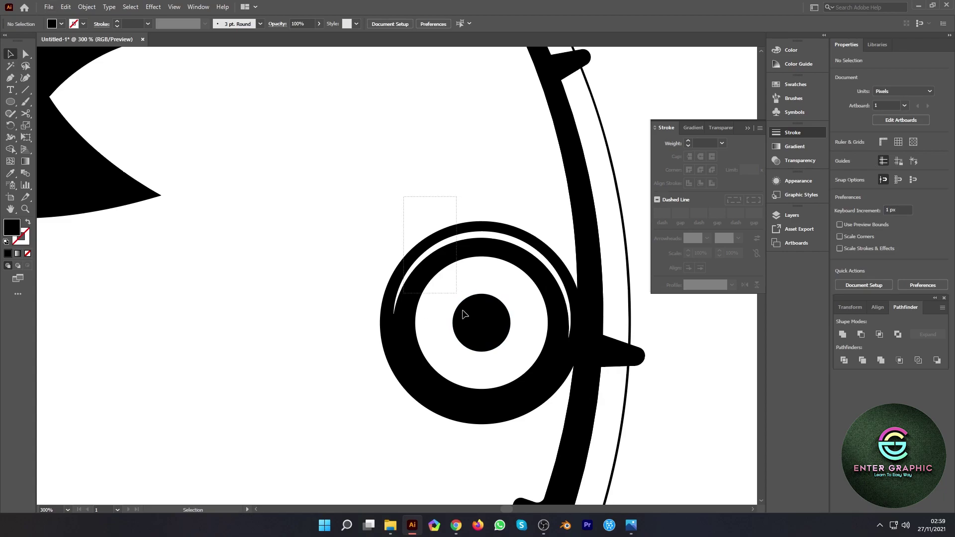
Merge the white crescent into the reel's outer ring with the Shape Builder tool.
left_click_drag(404, 203, 439, 318)
key("shift+m")
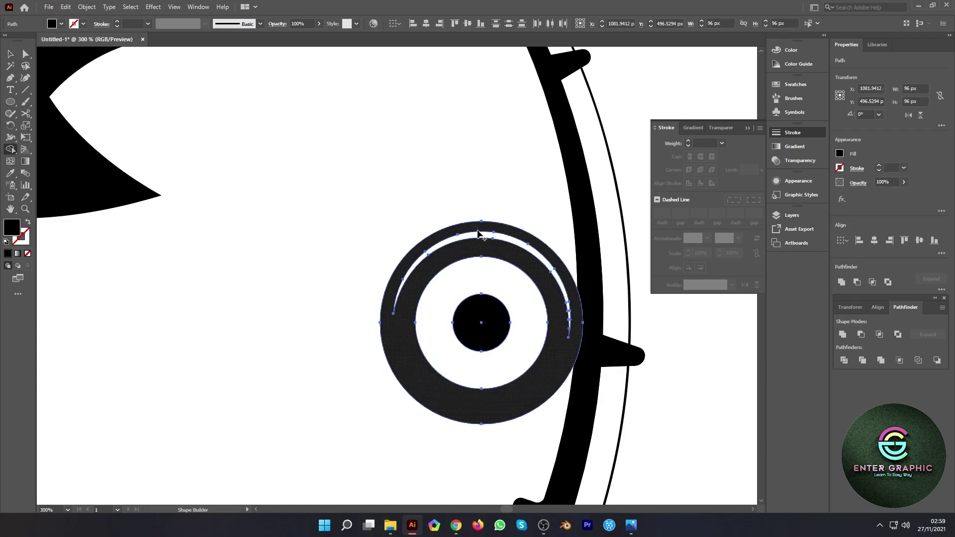
scroll(460, 240, "up", 3)
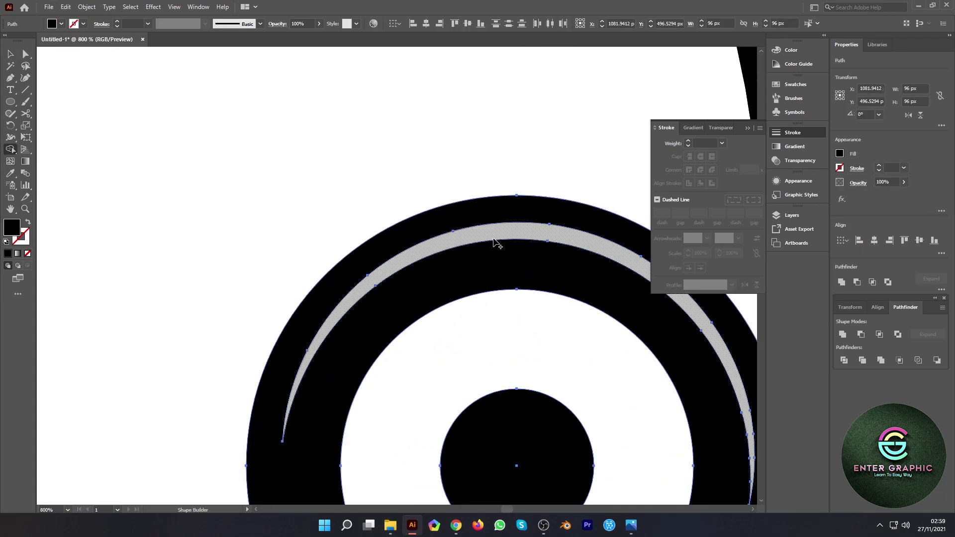
left_click(529, 299)
scroll(464, 327, "down", 5)
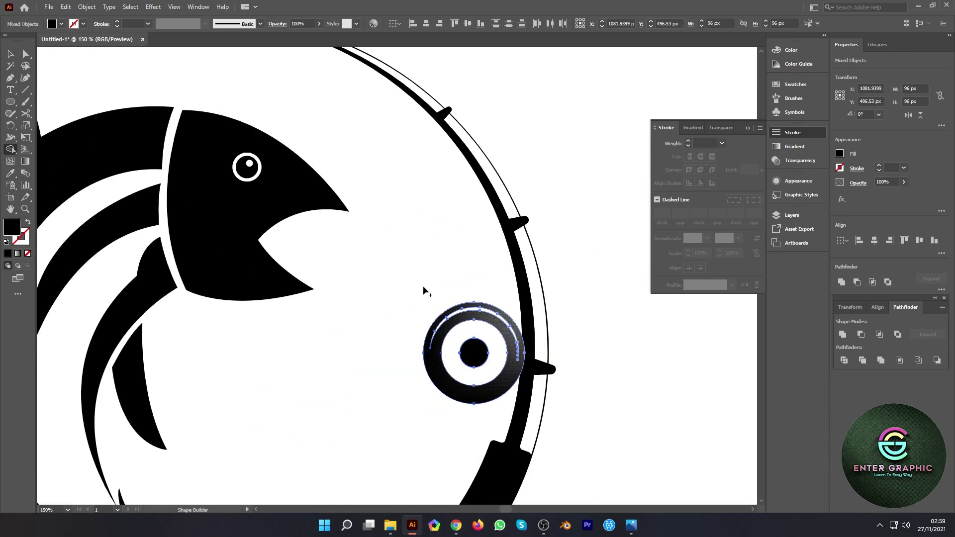
left_click(11, 54)
key("ctrl+minus")
key("ctrl+minus")
key("ctrl+minus")
key("ctrl+minus")
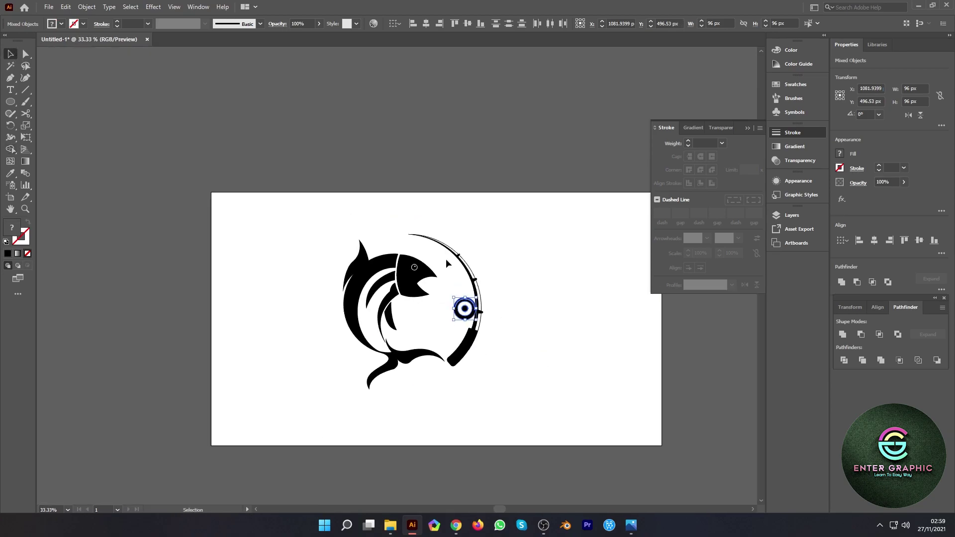
left_click(159, 144)
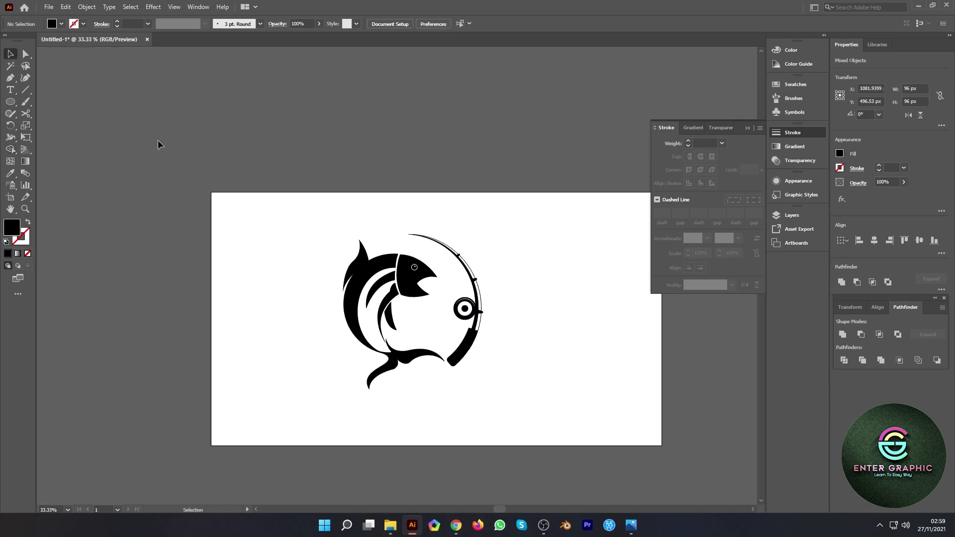
left_click(11, 78)
scroll(389, 226, "up", 1)
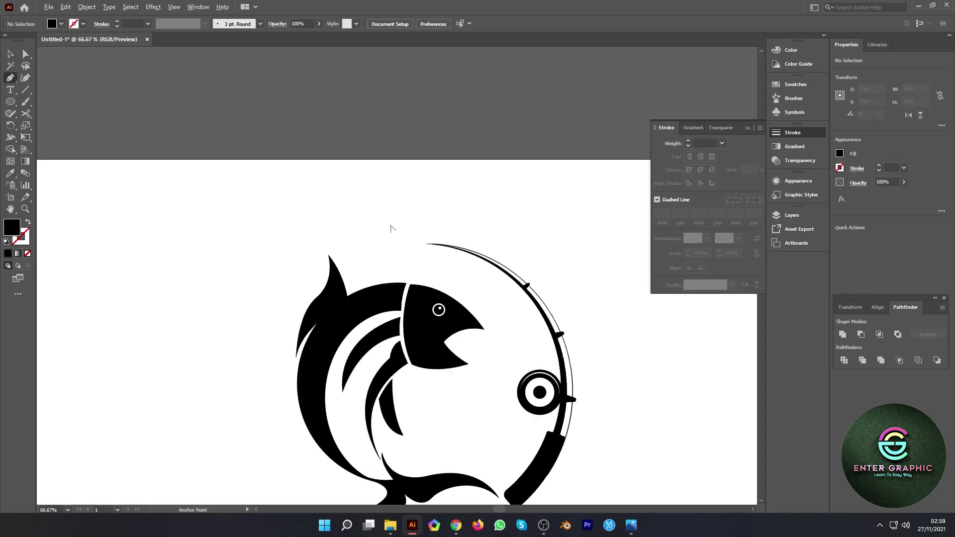
Pen a curved fishing line from the rod tip down toward the fish's mouth.
left_click(427, 245)
left_click_drag(477, 286, 532, 301)
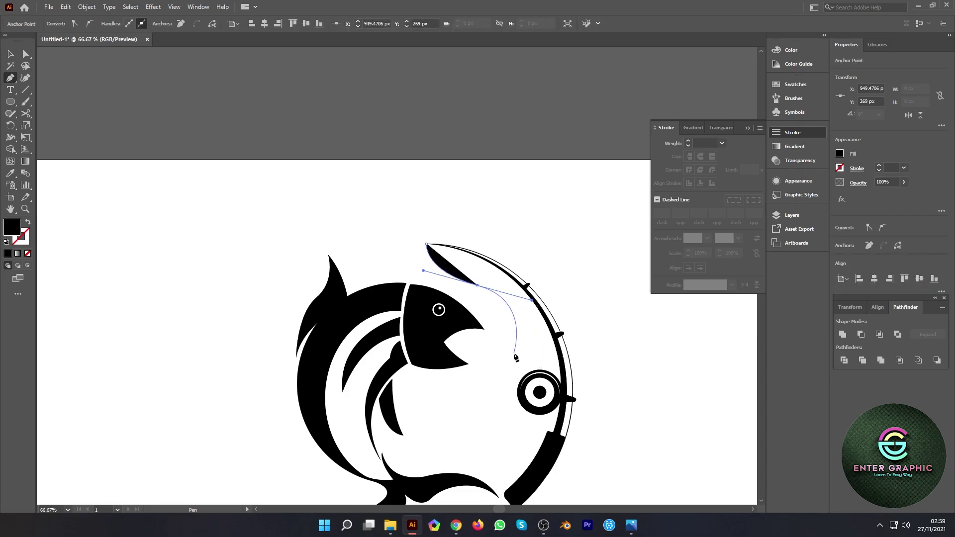
left_click_drag(513, 347, 505, 354)
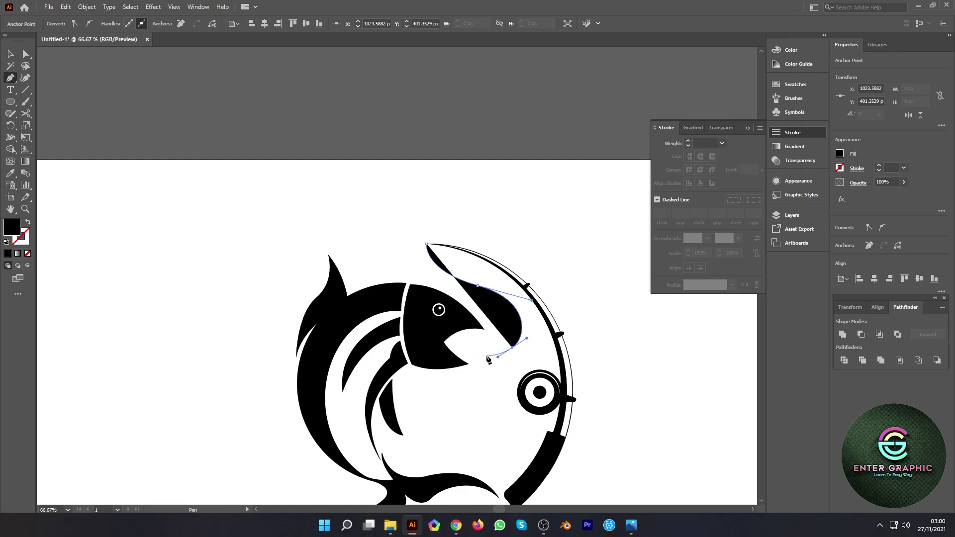
key("ctrl+z")
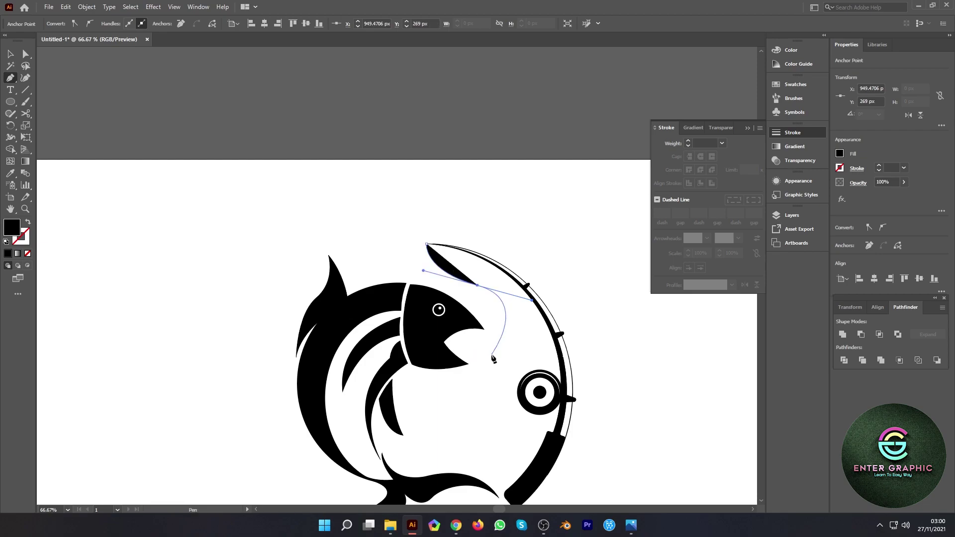
left_click_drag(488, 354, 448, 345)
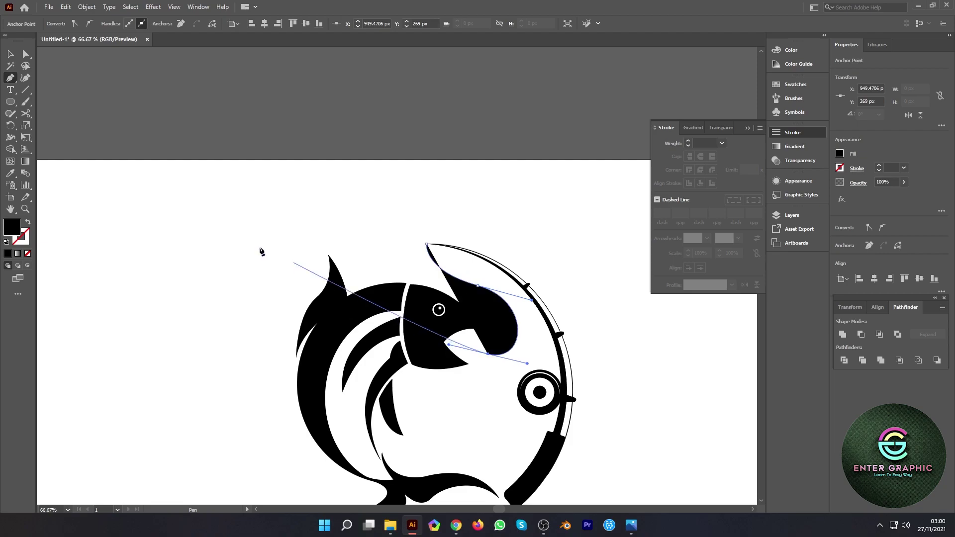
left_click(10, 54)
Make the fishing line a stroke-only outline with no fill at 2 pt.
left_click(27, 223)
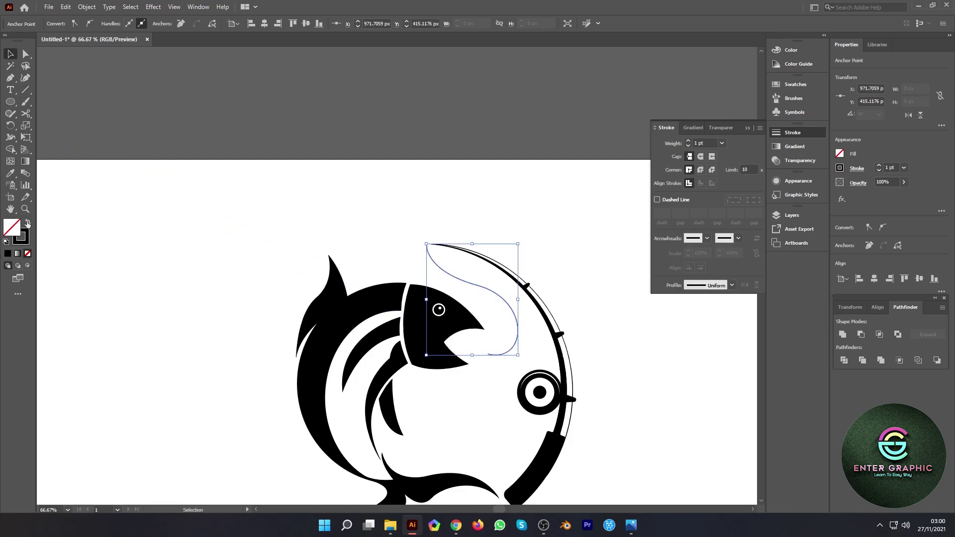
left_click(878, 166)
left_click(473, 156)
Snap the fishing line's top anchor onto the rod tip with Direct Selection.
scroll(431, 245, "up", 3)
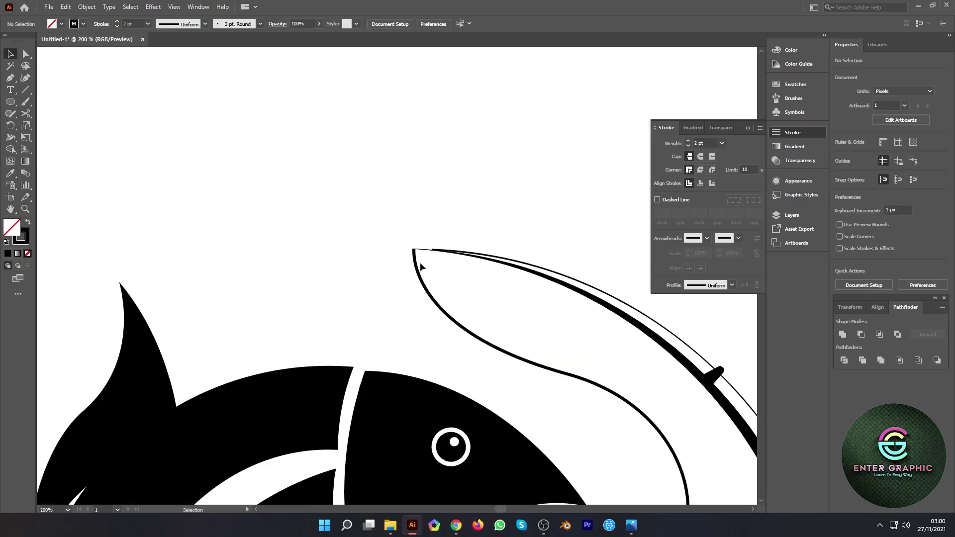
scroll(419, 256, "up", 6)
left_click_drag(180, 245, 304, 268)
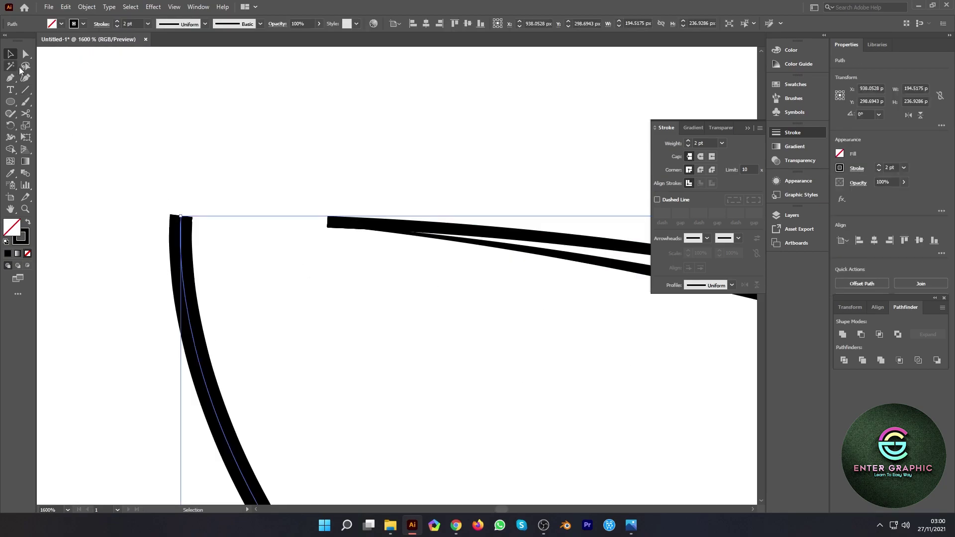
key("a")
left_click_drag(181, 219, 338, 220)
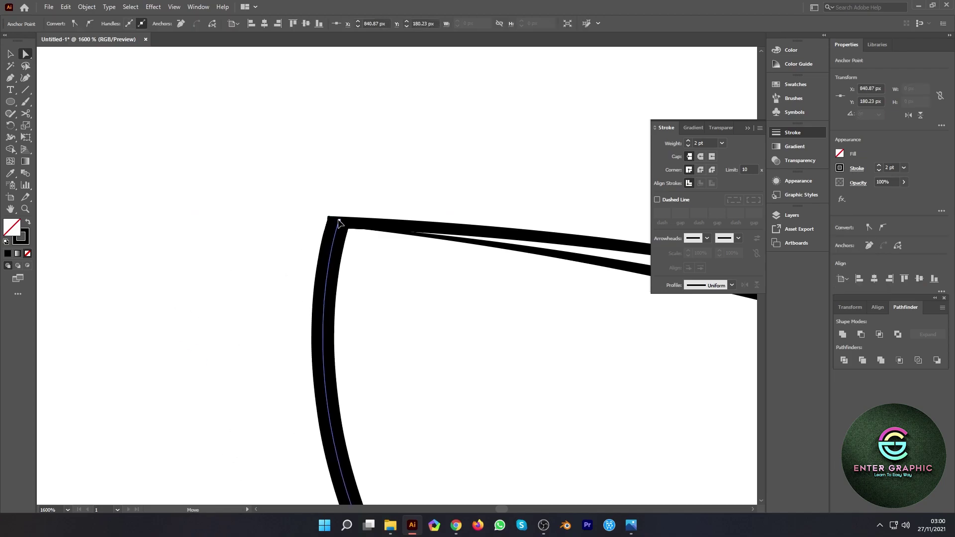
left_click(367, 288)
scroll(367, 287, "down", 9)
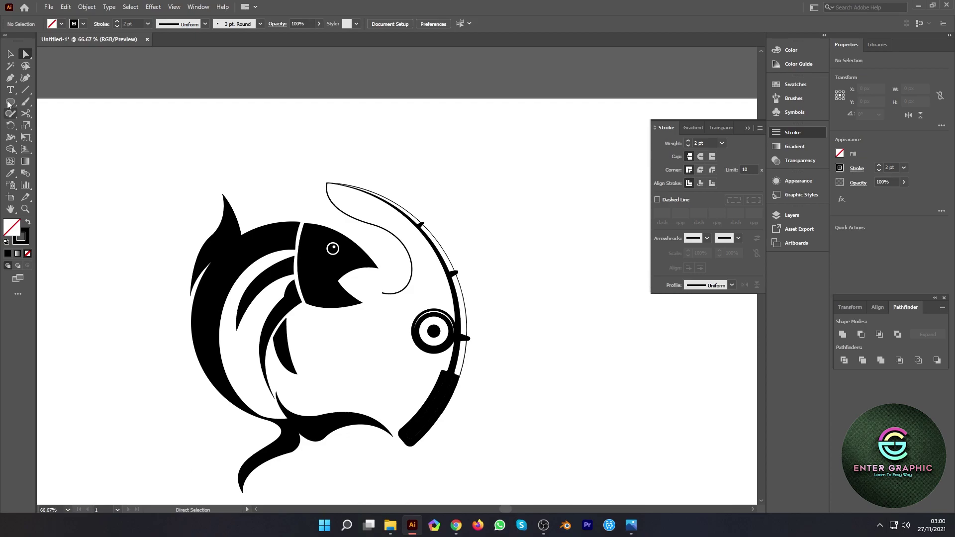
Thin the fishing line's stroke to 1 pt.
left_click(10, 53)
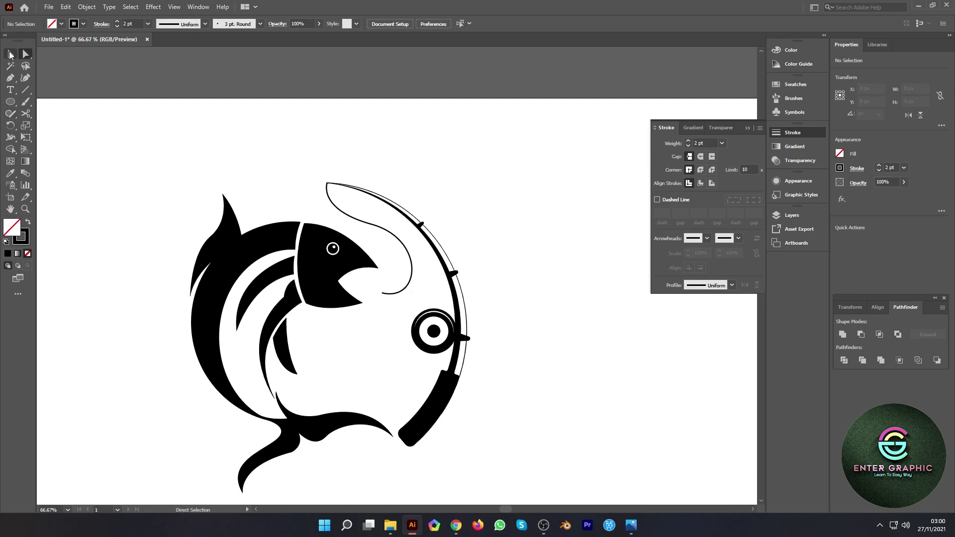
left_click(404, 262)
left_click(879, 171)
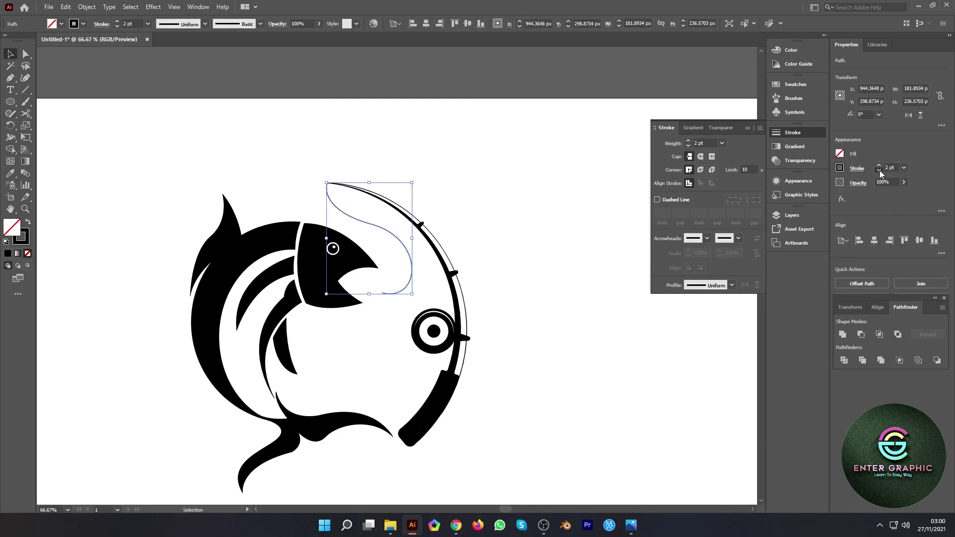
left_click(506, 205)
Expand the fishing line's fill and stroke into a solid shape.
left_click(410, 284)
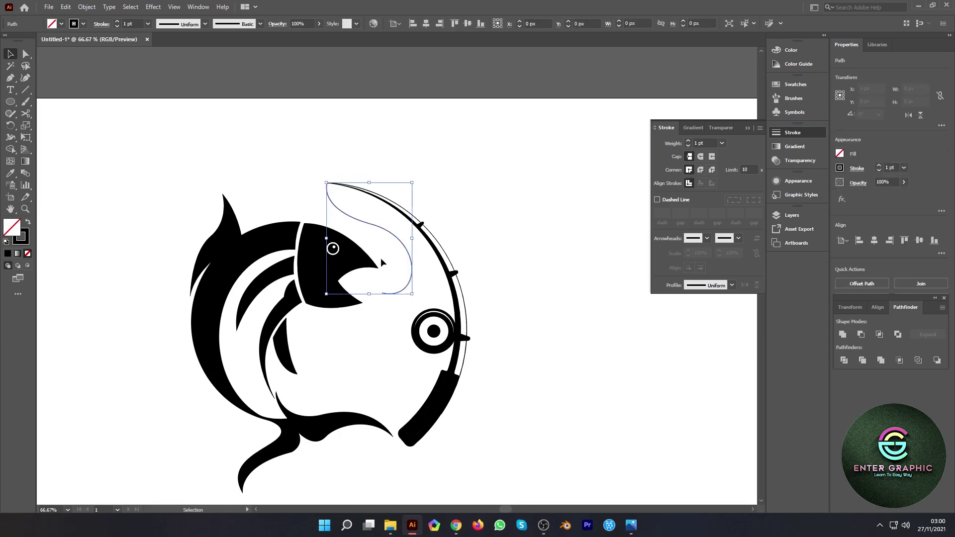
left_click(87, 7)
left_click(113, 128)
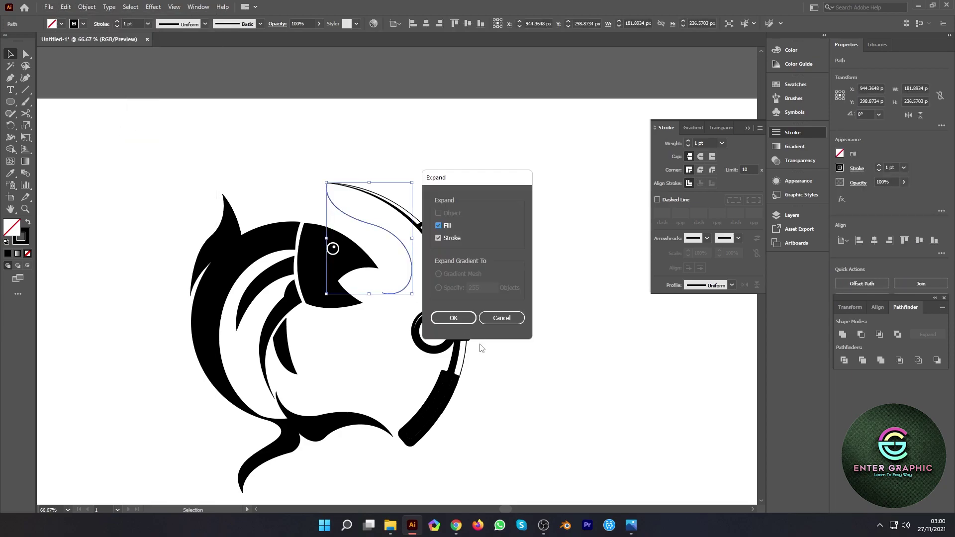
left_click(450, 317)
left_click(559, 306)
scroll(333, 348, "up", 1)
Draw a small rectangle below the fish's mouth as an unfilled outline.
scroll(332, 348, "up", 3)
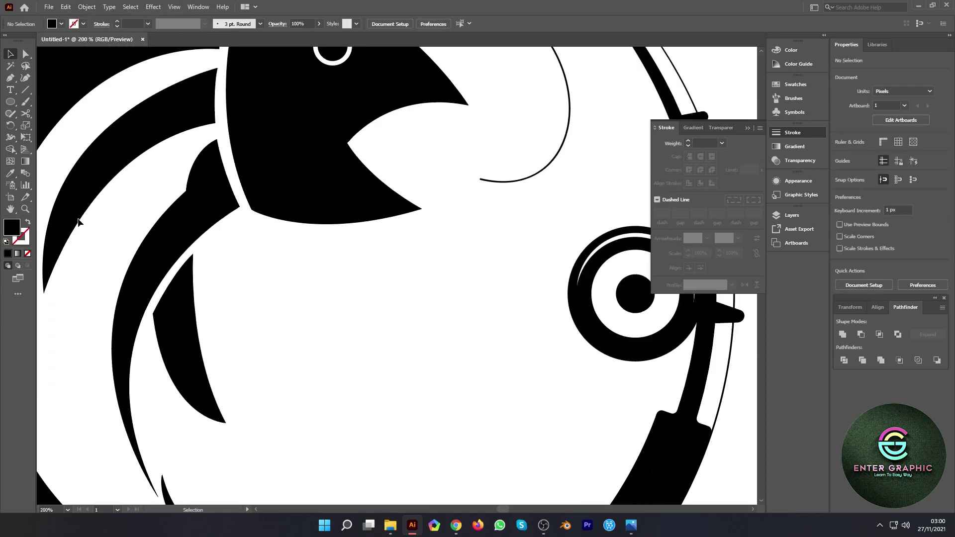
left_click(11, 102)
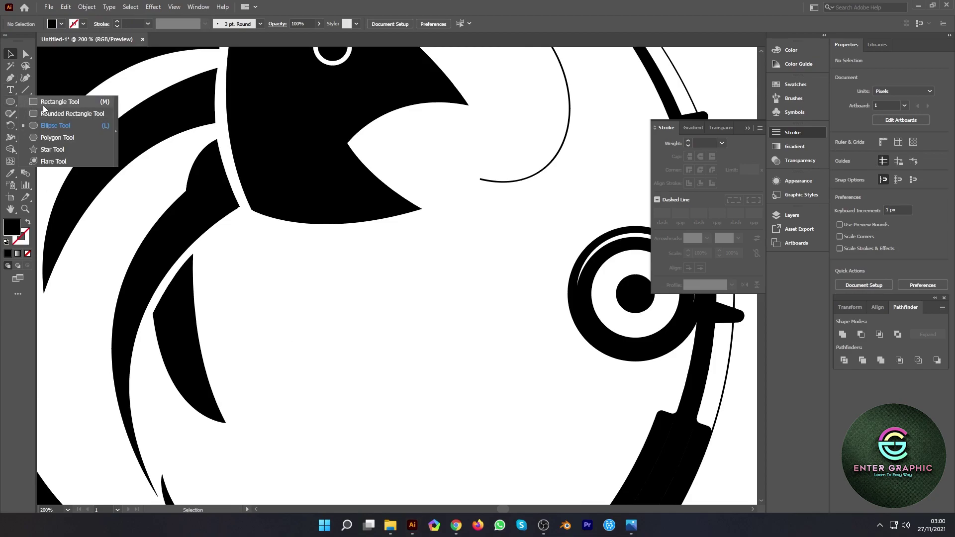
left_click(59, 102)
left_click_drag(402, 281, 446, 354)
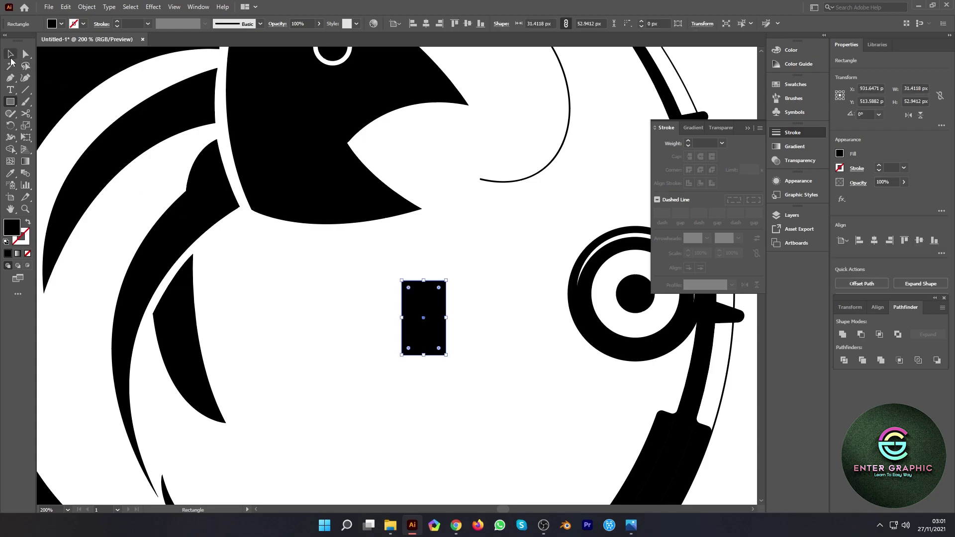
left_click(10, 54)
scroll(442, 353, "up", 1)
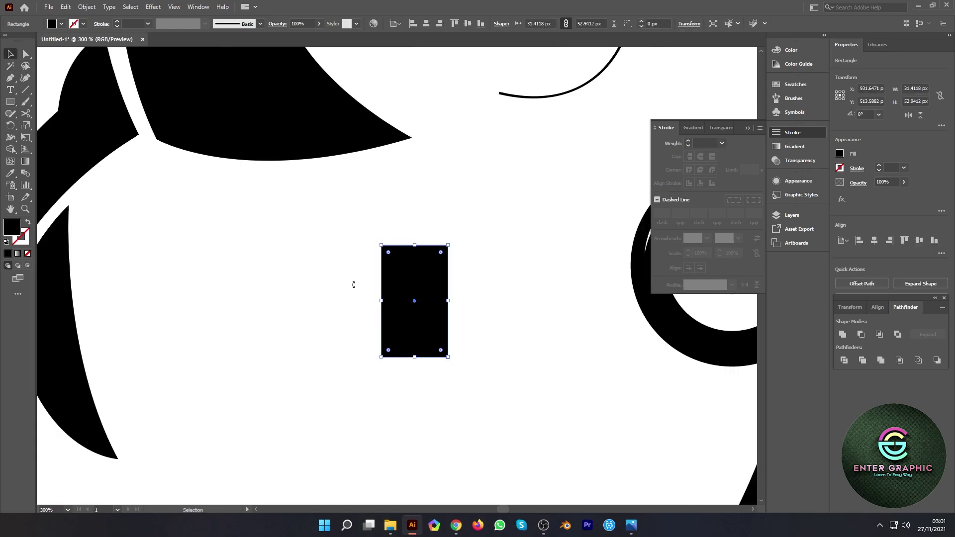
left_click(26, 53)
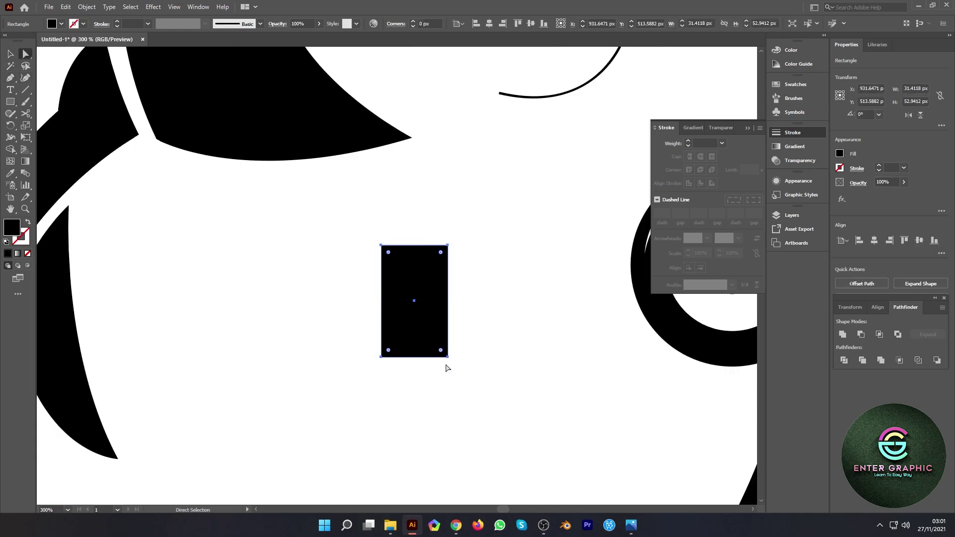
left_click(28, 224)
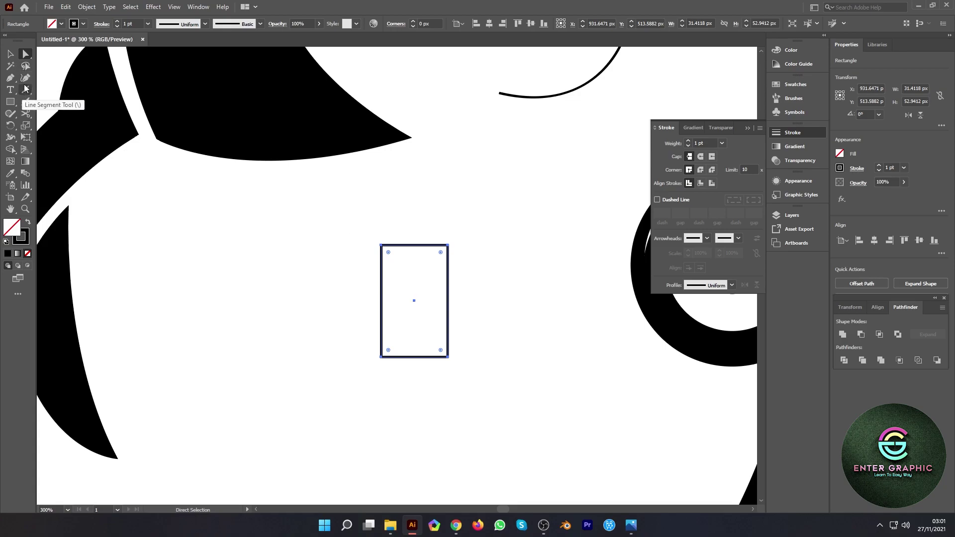
Cut the rectangle's left edge with Scissors and delete the upper piece.
left_click(26, 114)
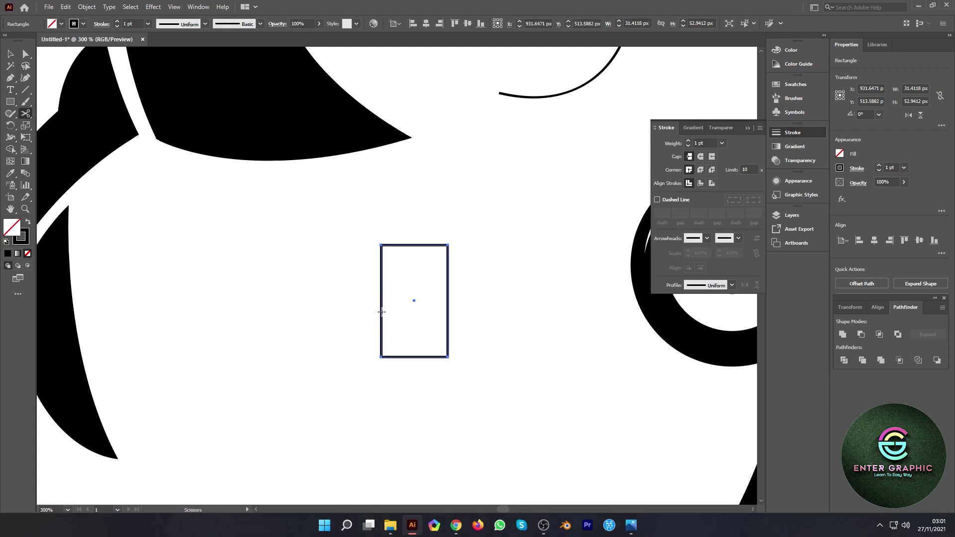
left_click(382, 312)
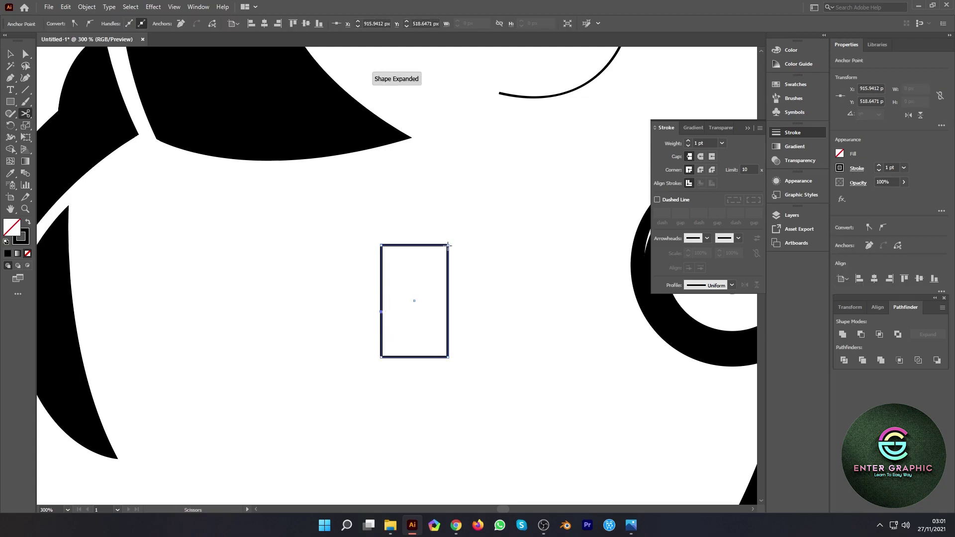
left_click(9, 53)
left_click(264, 210)
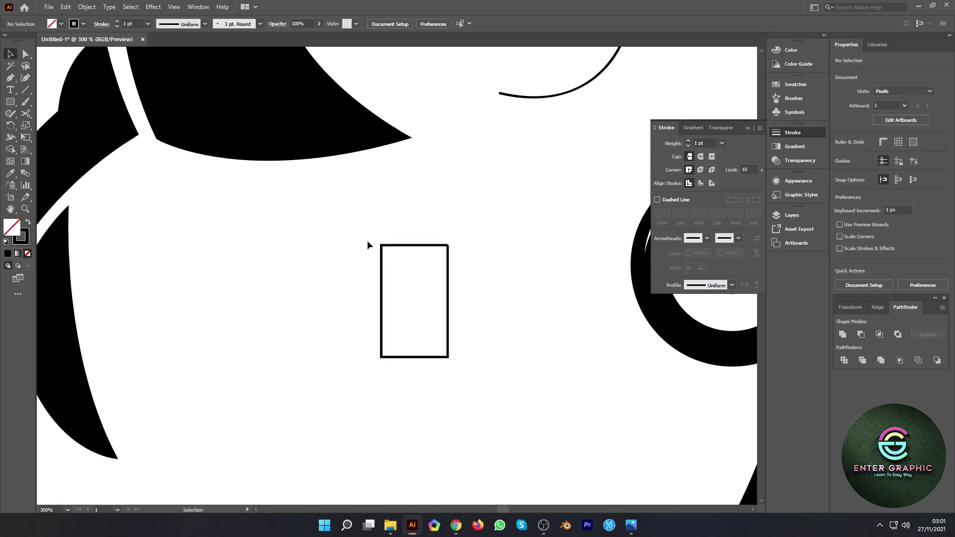
left_click_drag(351, 229, 393, 252)
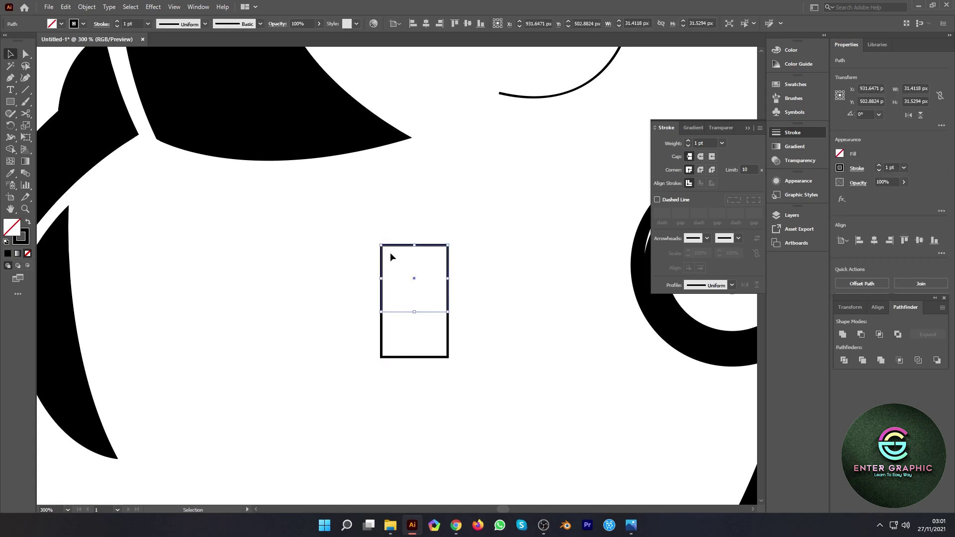
key("Delete")
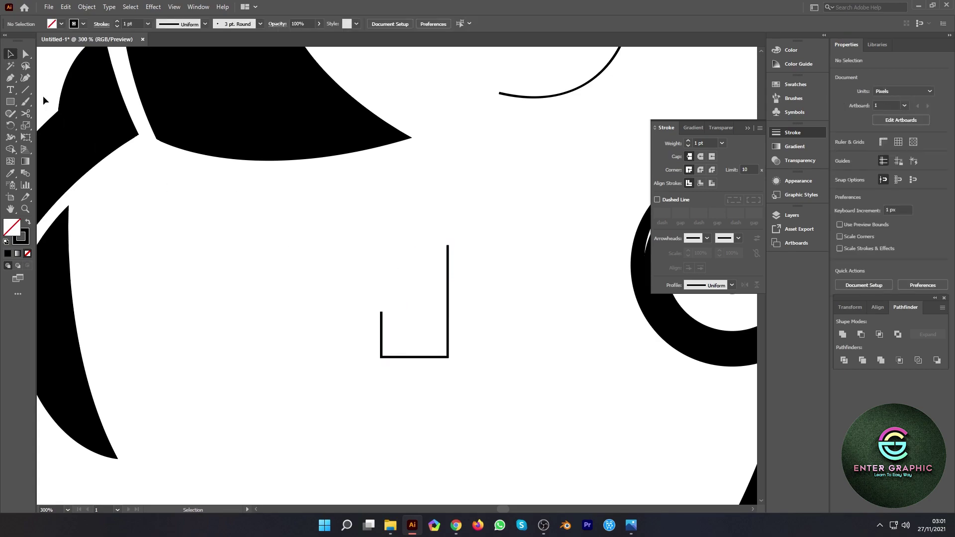
Round the two bottom corners into one curve with the corner widget.
left_click(28, 56)
mouse_move(466, 368)
left_mouse_down()
mouse_move(442, 359)
mouse_move(440, 258)
left_mouse_up()
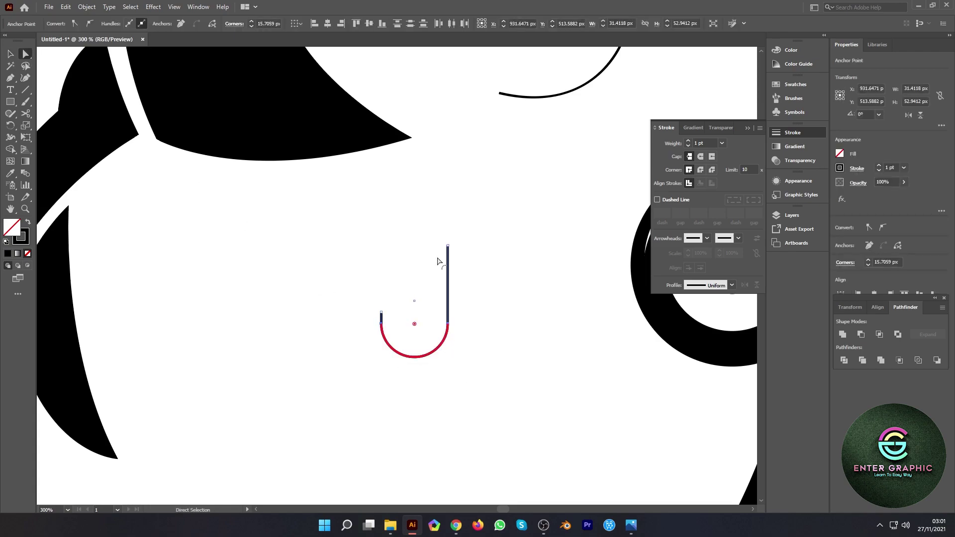
left_click(496, 273)
Give the U path a 2 pt stroke with a tapered width profile.
left_click(10, 54)
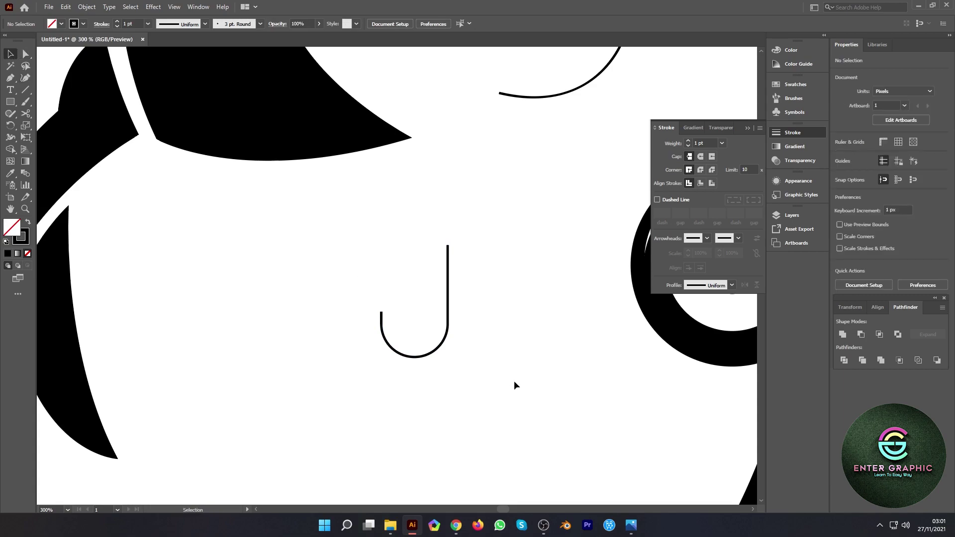
left_click_drag(512, 382, 398, 276)
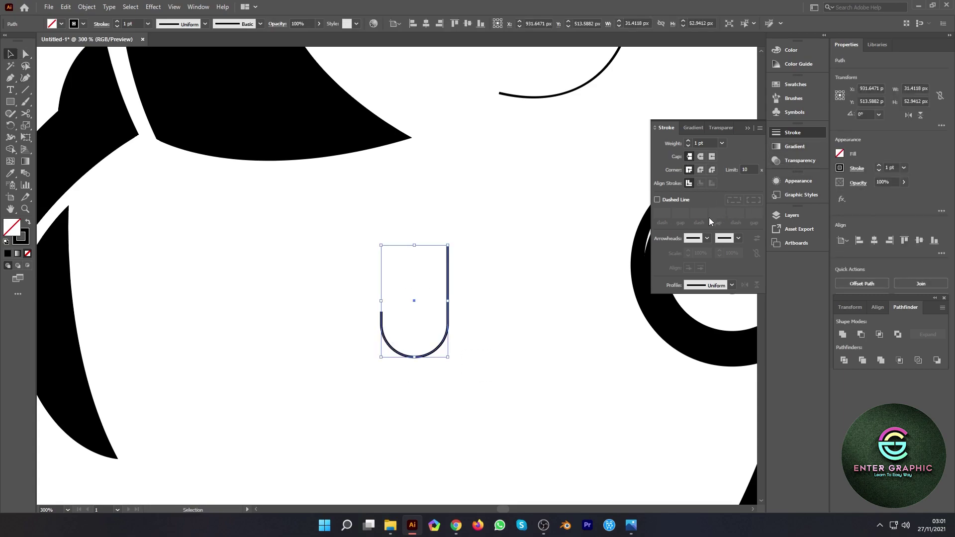
left_click(688, 141)
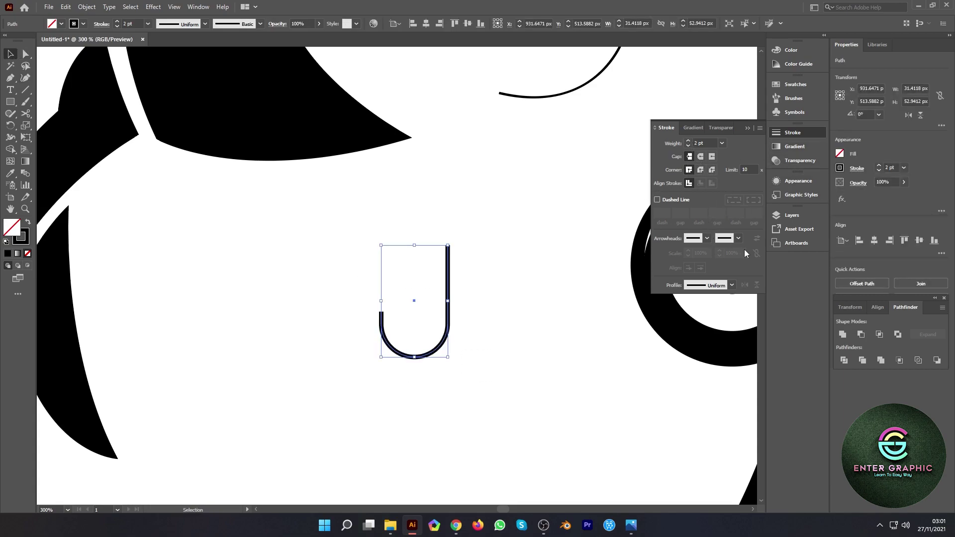
left_click(731, 286)
left_click(708, 317)
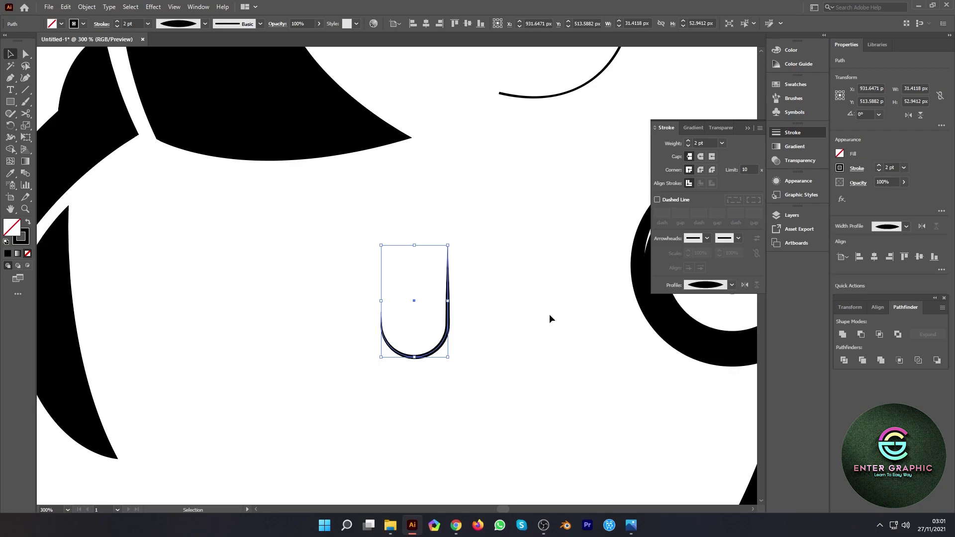
Expand the tapered stroke's appearance into a solid black filled shape.
scroll(469, 358, "up", 2)
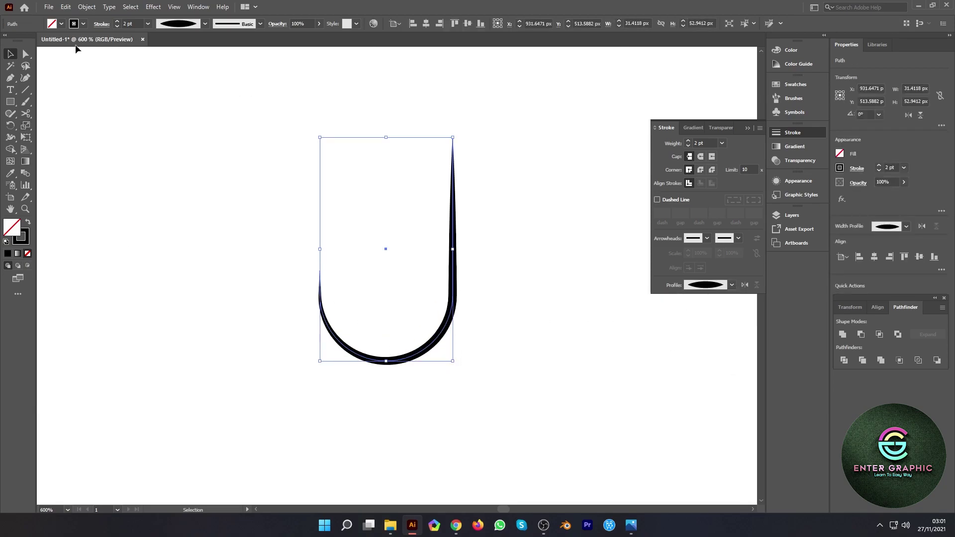
left_click(91, 8)
left_click(108, 137)
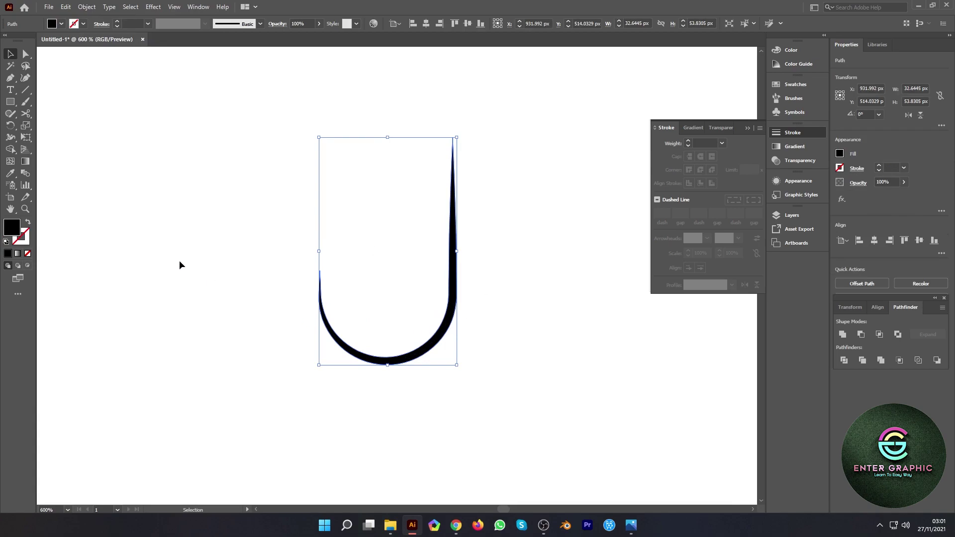
left_click(11, 79)
scroll(298, 293, "up", 3)
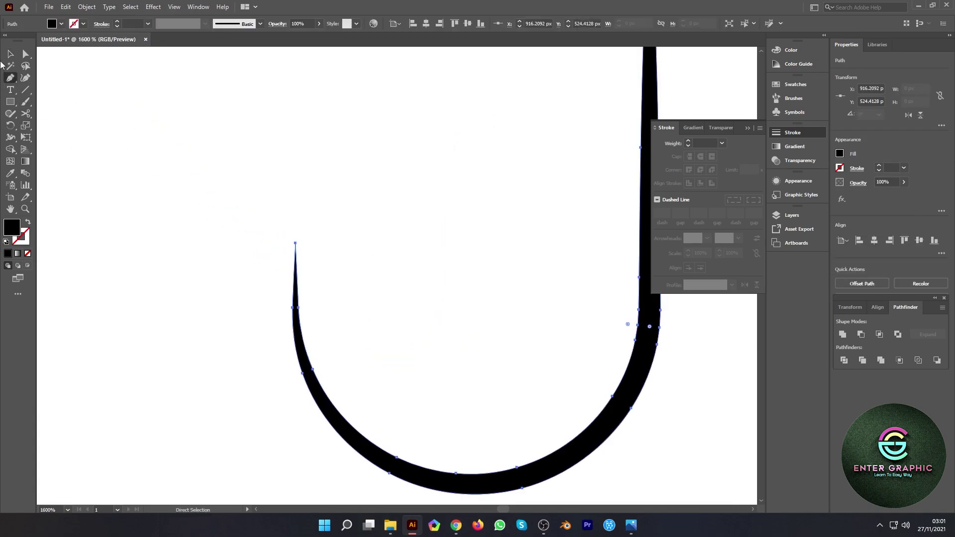
Pen a closed, sharply pointed barb shape at the hook's left tip.
key("v")
left_click(81, 106)
key("p")
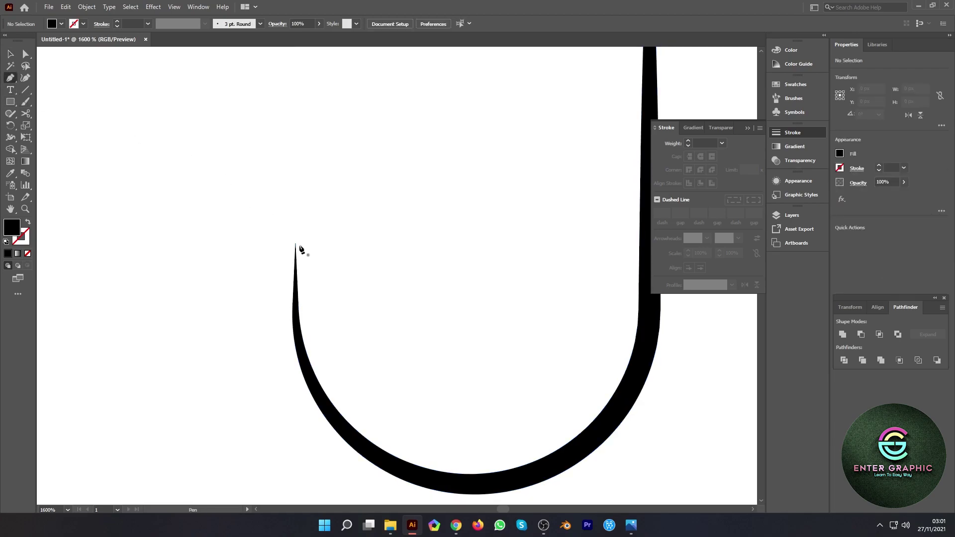
left_click(295, 243)
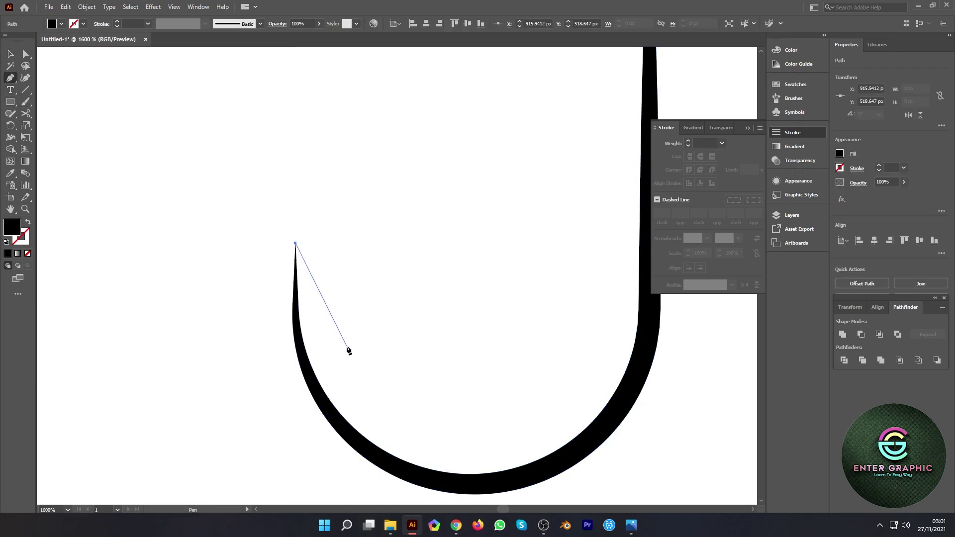
left_click_drag(346, 346, 384, 386)
key("ctrl+z")
mouse_move(337, 336)
left_mouse_down()
mouse_move(369, 339)
mouse_move(396, 392)
left_mouse_up()
key("ctrl+z")
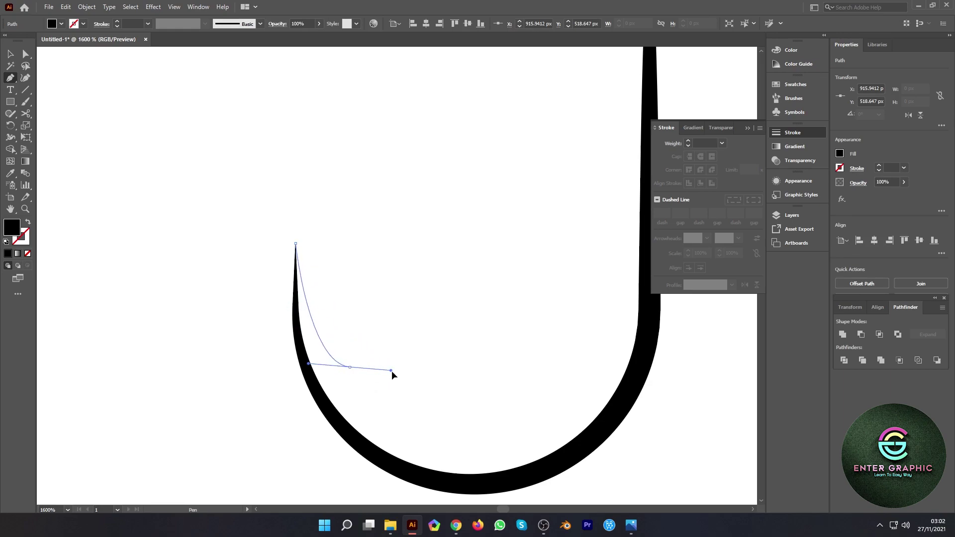
mouse_move(350, 367)
left_mouse_down()
mouse_move(309, 368)
mouse_move(326, 385)
left_mouse_up()
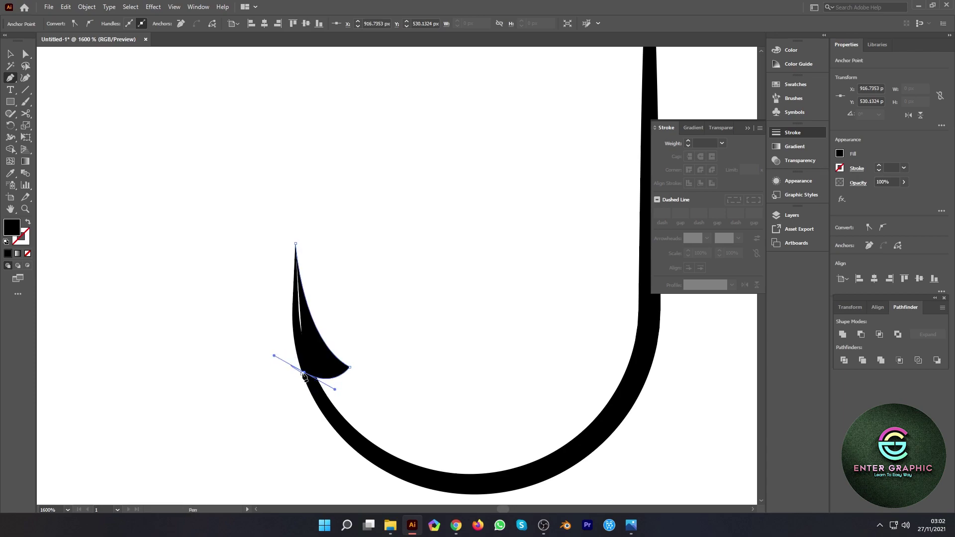
left_click(305, 373)
left_click_drag(295, 244, 296, 179)
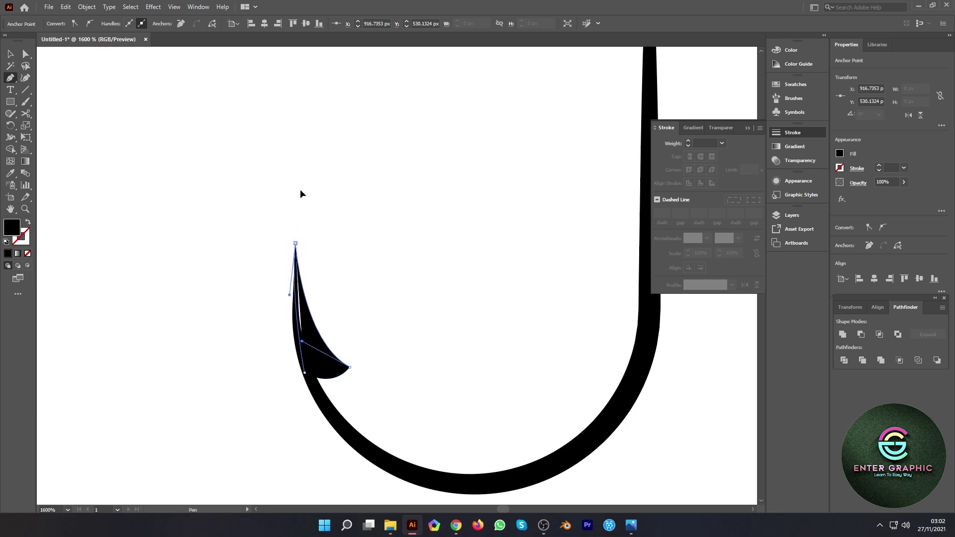
Align the barb's top anchor with the hook tip using Direct Selection.
left_click(10, 53)
left_click(177, 213)
scroll(309, 232, "up", 1)
scroll(310, 232, "up", 2)
left_click(277, 421)
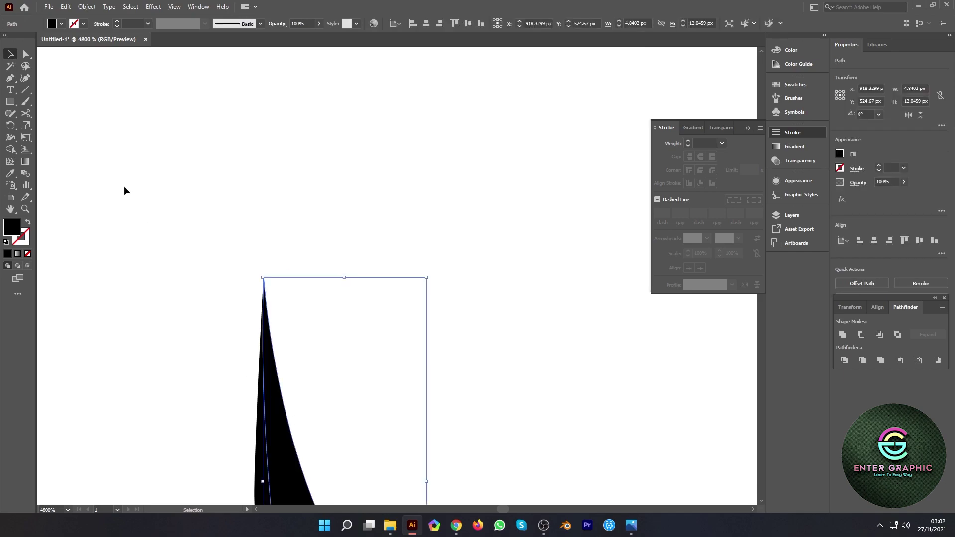
left_click(26, 53)
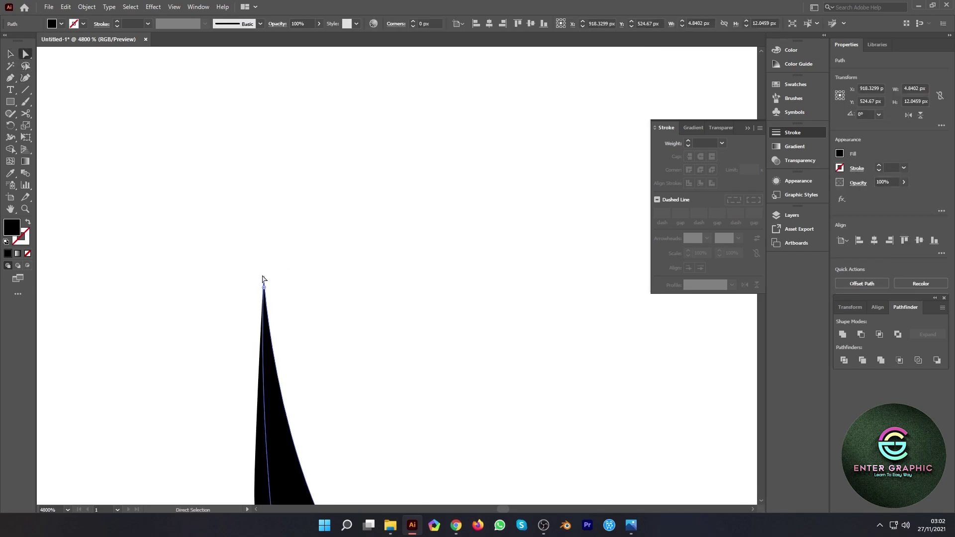
mouse_move(264, 280)
left_mouse_down()
mouse_move(277, 308)
mouse_move(264, 273)
mouse_move(263, 282)
left_mouse_up()
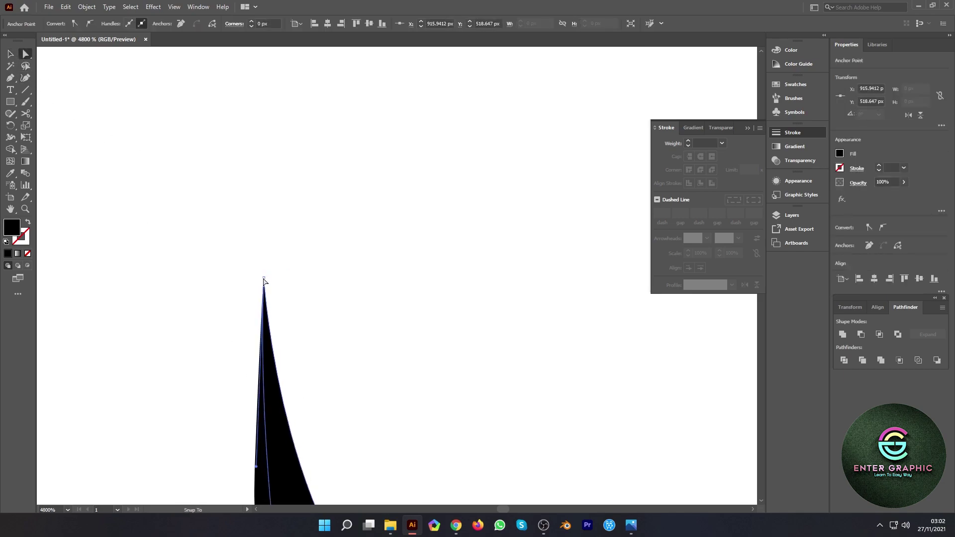
left_click(309, 266)
scroll(310, 267, "down", 6)
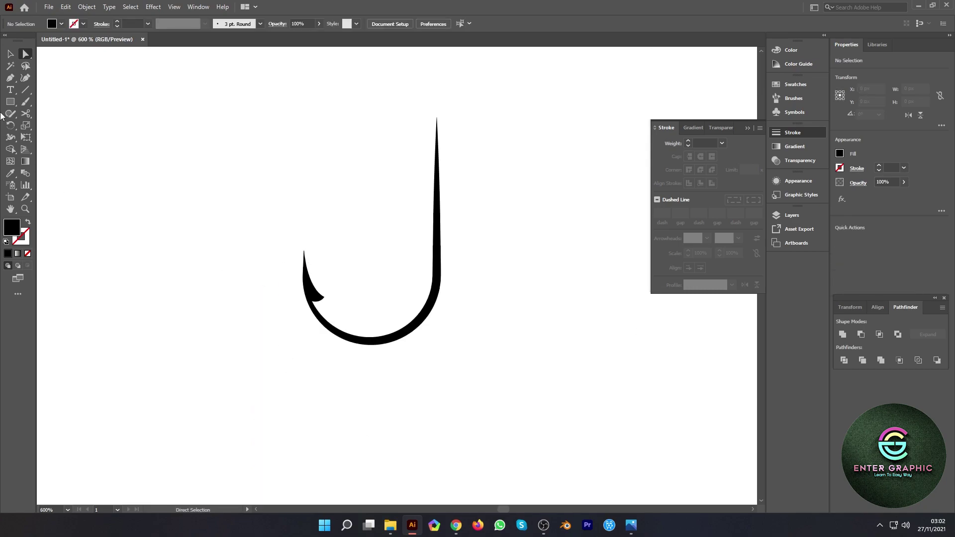
left_click(10, 54)
scroll(334, 255, "down", 5)
Scale the barbed hook down to a smaller size.
left_click_drag(398, 312, 348, 264)
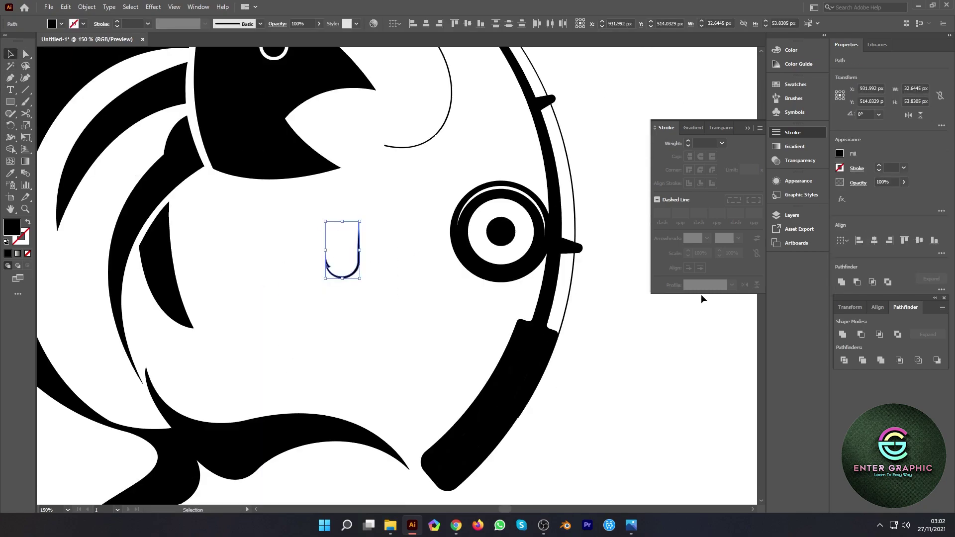
left_click(429, 310)
scroll(429, 311, "down", 1)
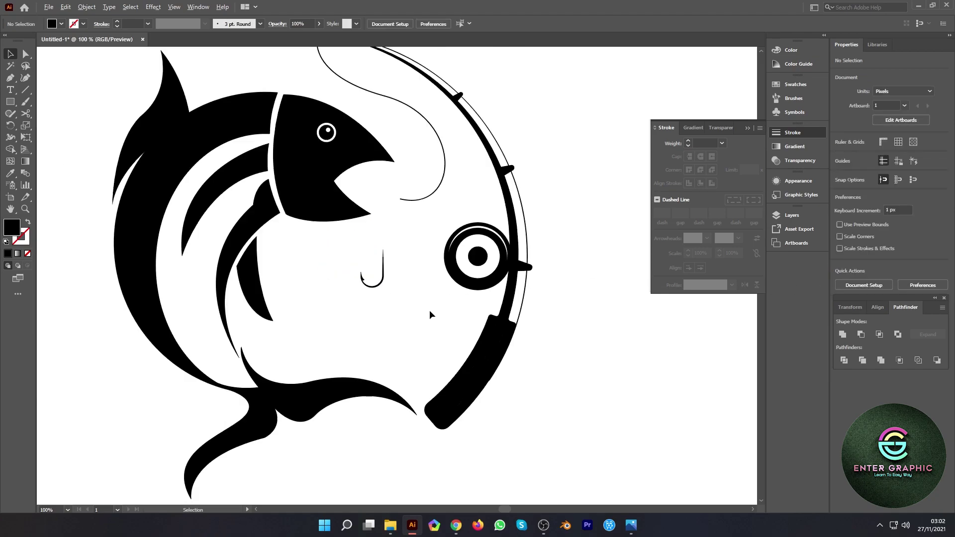
left_click(382, 256)
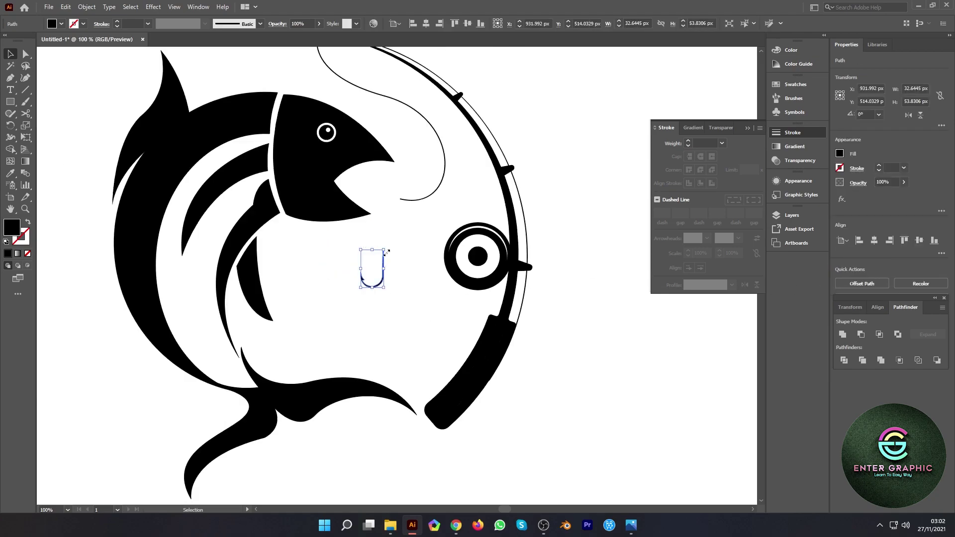
mouse_move(383, 250)
left_mouse_down()
mouse_move(377, 259)
mouse_move(398, 195)
mouse_move(373, 293)
mouse_move(381, 237)
mouse_move(396, 243)
left_mouse_up()
scroll(398, 195, "up", 2)
scroll(398, 195, "up", 2)
scroll(396, 243, "up", 2)
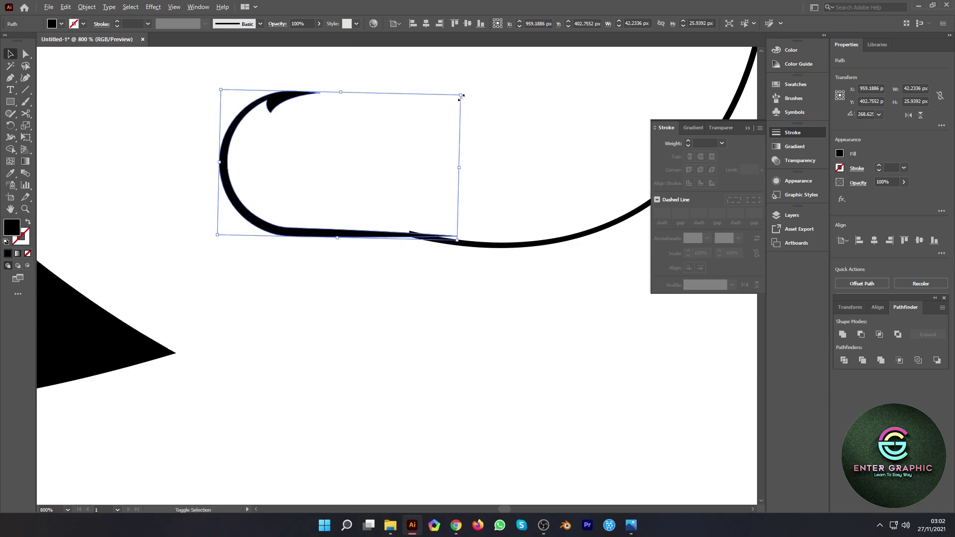
left_click_drag(461, 96, 388, 134)
Rotate the hook slightly clockwise and move its tail onto the fishing line's end.
left_click_drag(371, 189, 389, 237)
left_click_drag(417, 172, 426, 188)
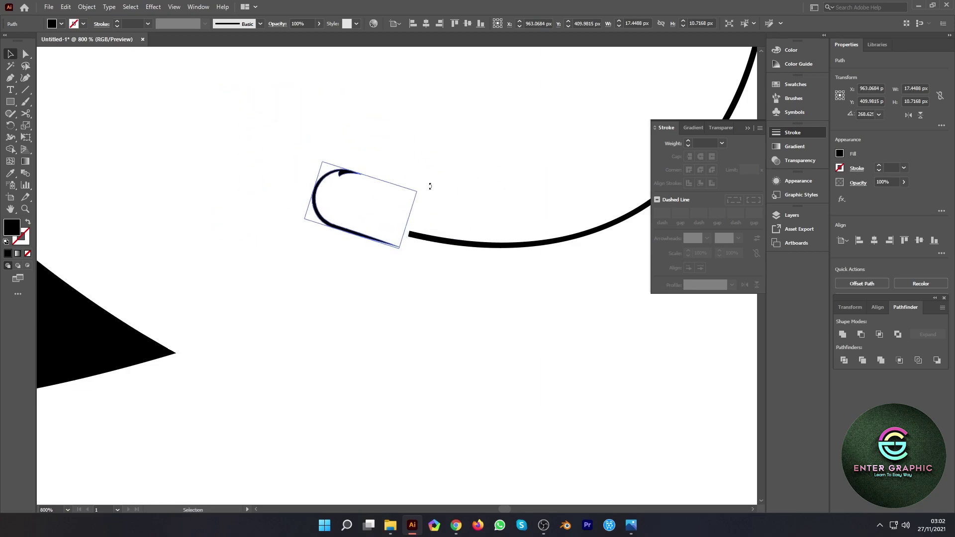
scroll(433, 179, "up", 3)
left_click_drag(233, 281, 297, 267)
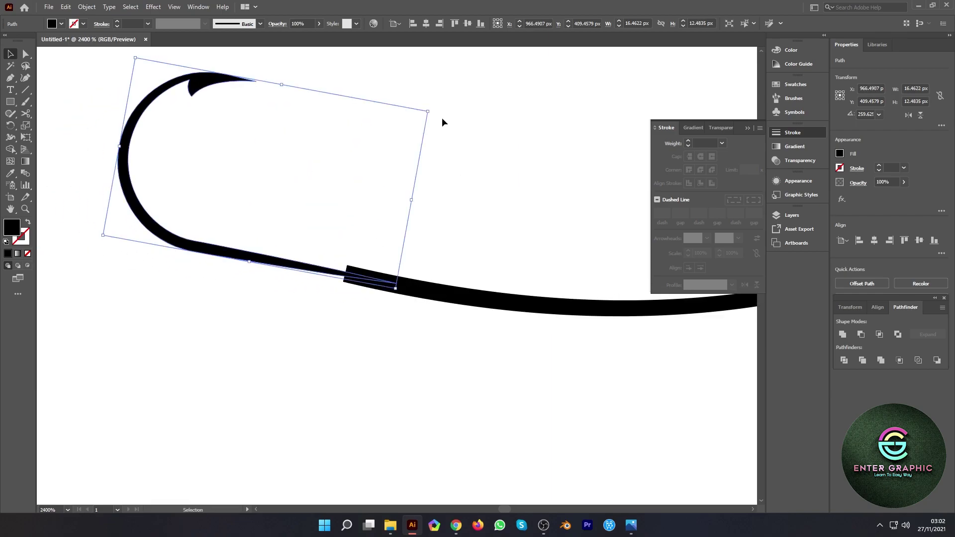
left_click_drag(434, 106, 438, 119)
scroll(337, 276, "up", 3)
left_click_drag(341, 251, 348, 245)
Draw a short line across the hook–line joint with a 0.25 pt black stroke.
left_click(435, 323)
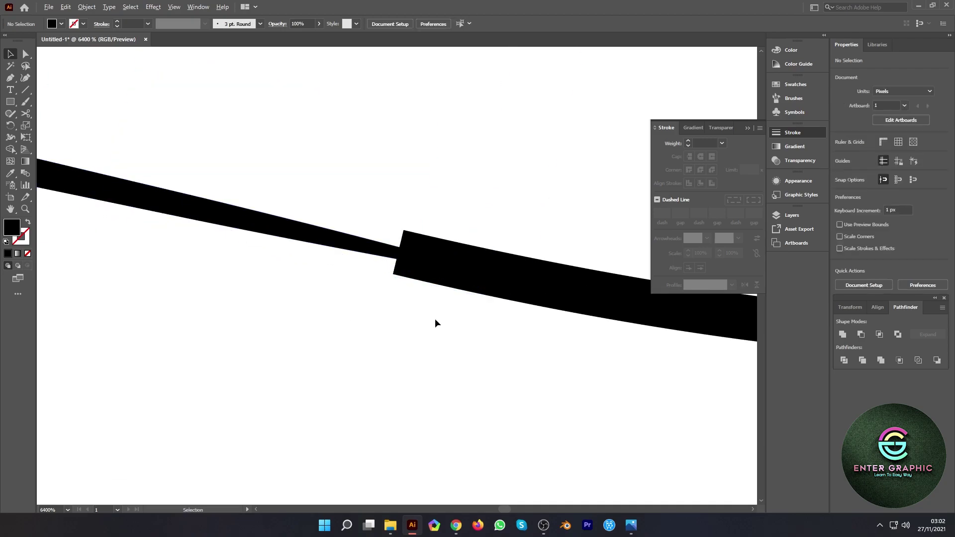
scroll(435, 323, "down", 1)
left_click(10, 78)
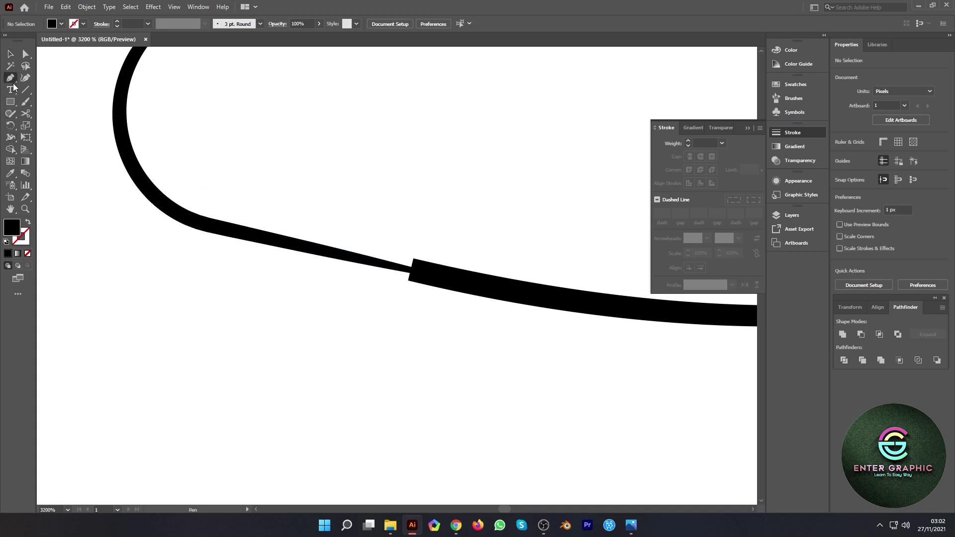
left_click(412, 295)
left_click(423, 247)
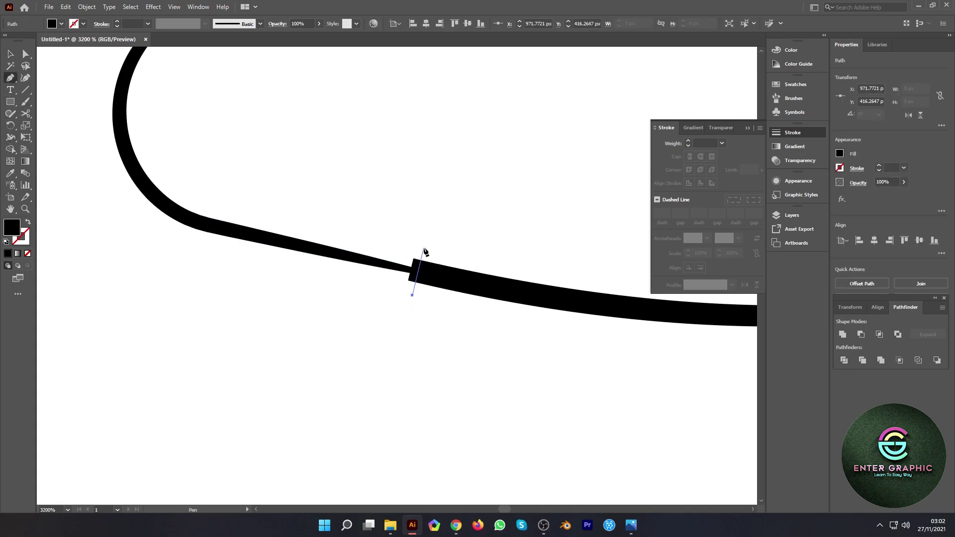
key("v")
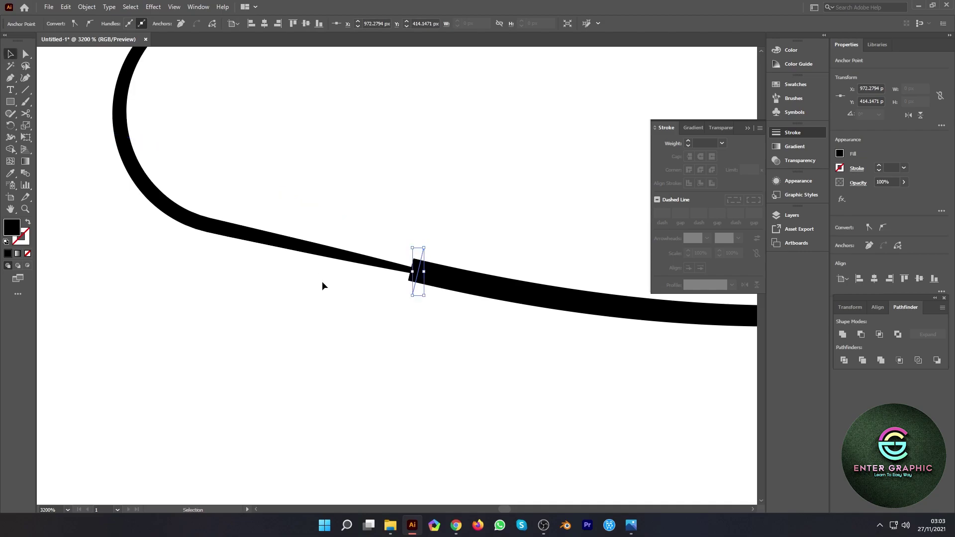
scroll(368, 299, "up", 3)
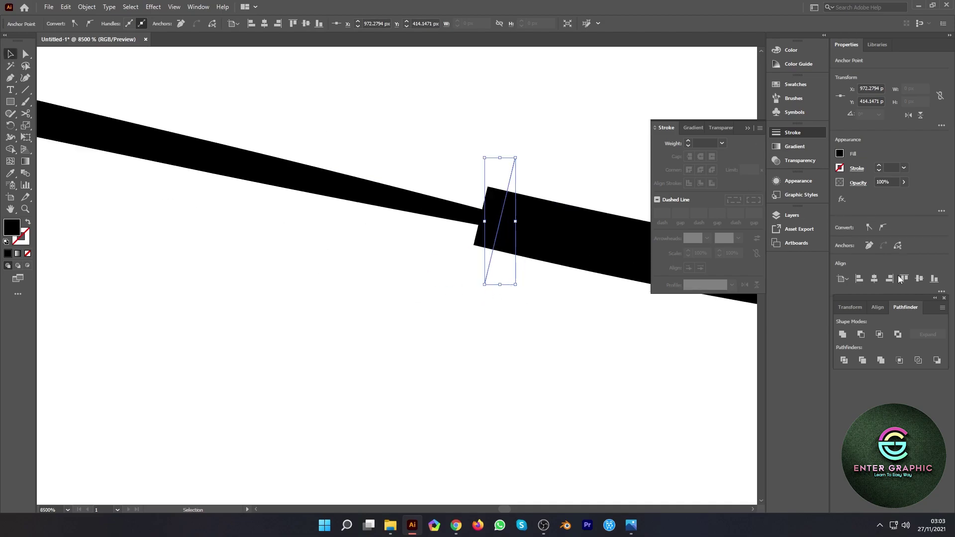
left_click(878, 167)
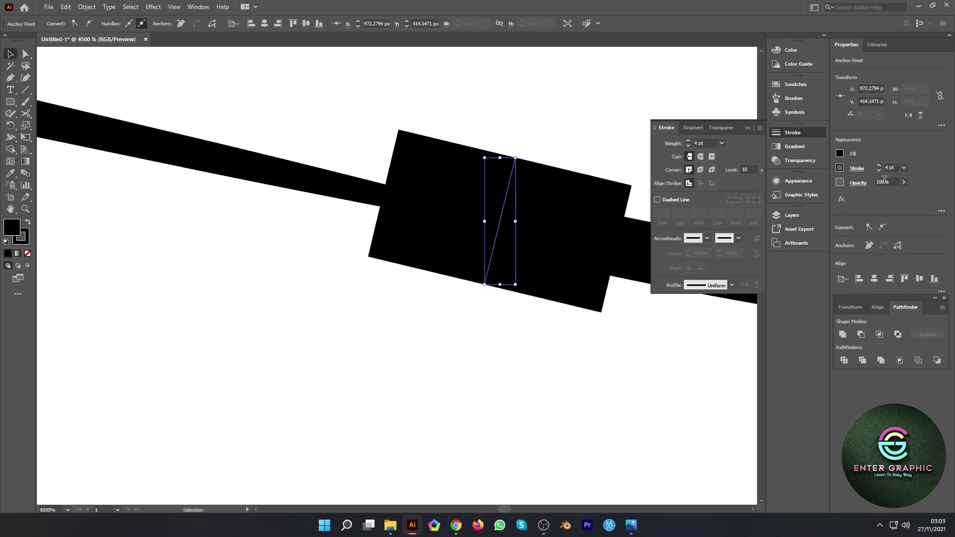
left_click(879, 170)
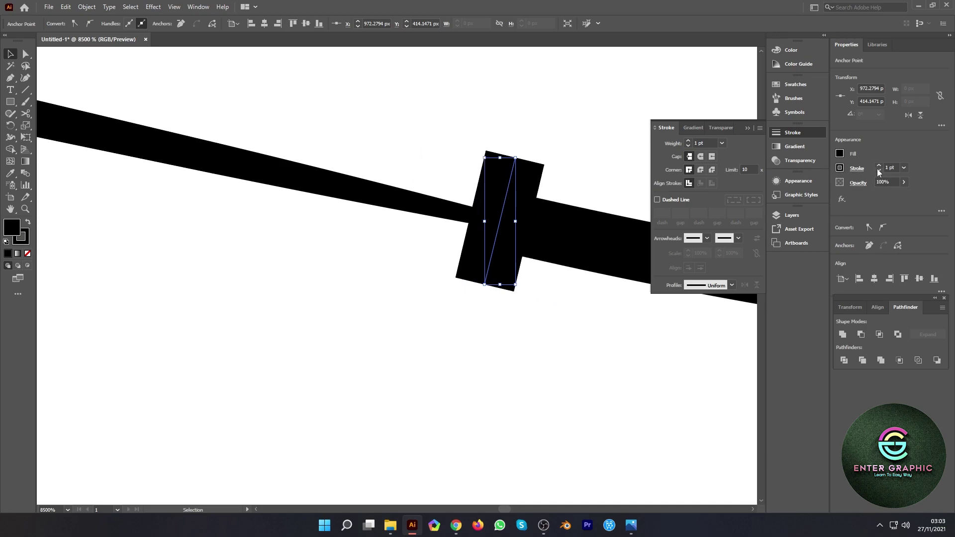
left_click(878, 171)
left_click(878, 171)
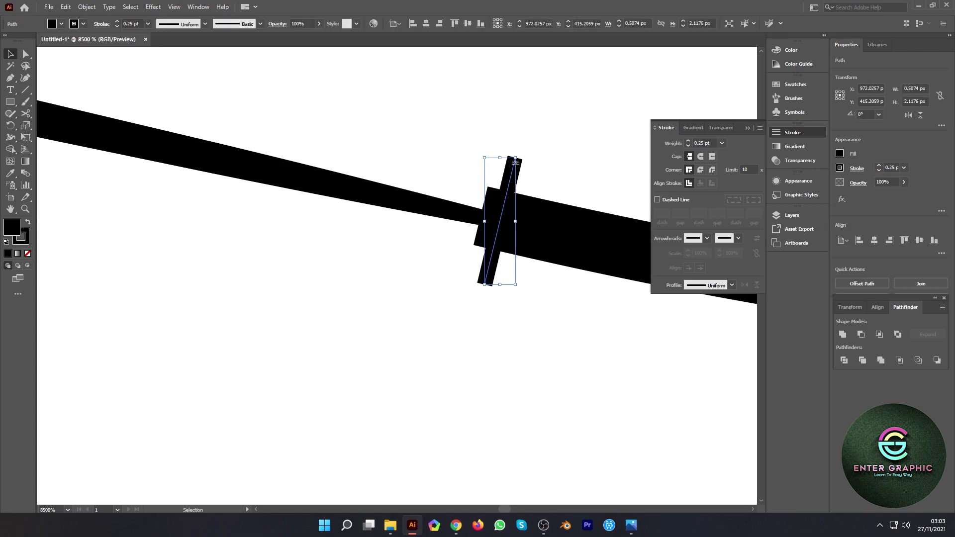
Expand the band's stroke into a shape and unite it with Pathfinder.
left_click_drag(508, 195, 527, 198)
left_click(84, 7)
left_click(131, 126)
left_click(464, 319)
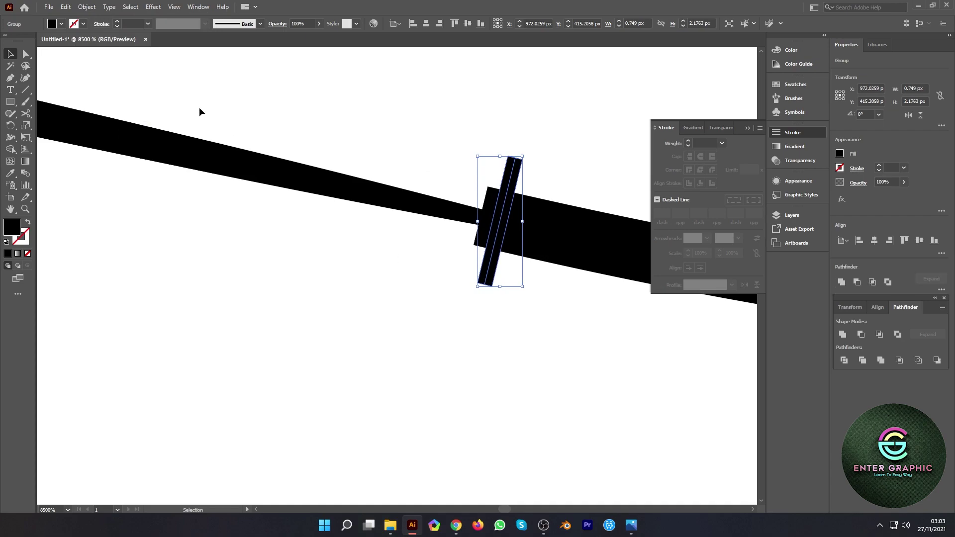
left_click_drag(504, 196, 521, 205)
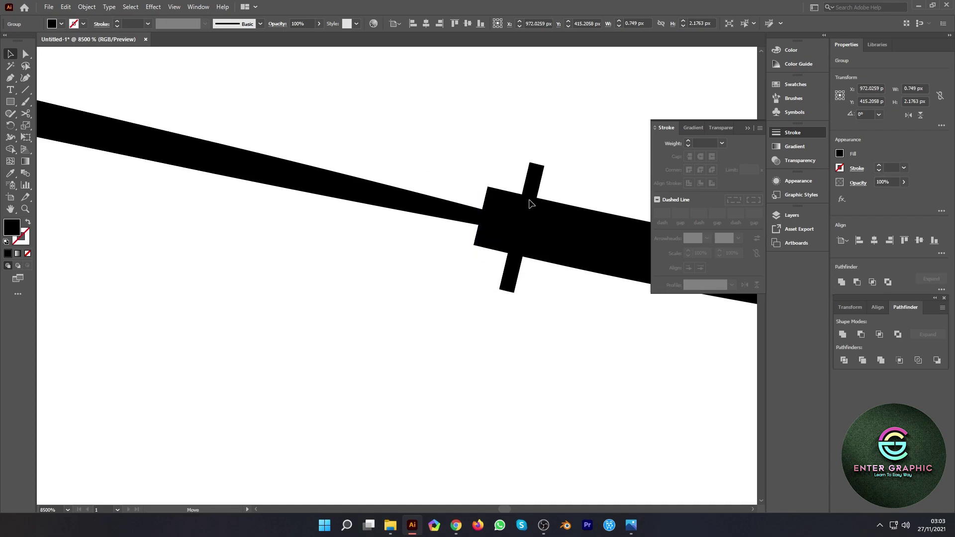
left_click(86, 7)
key("Escape")
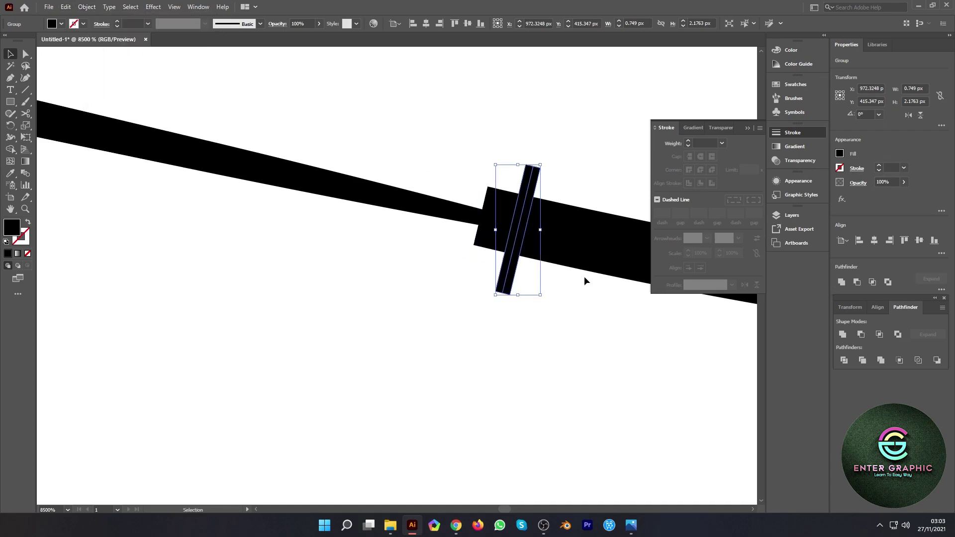
left_click(842, 335)
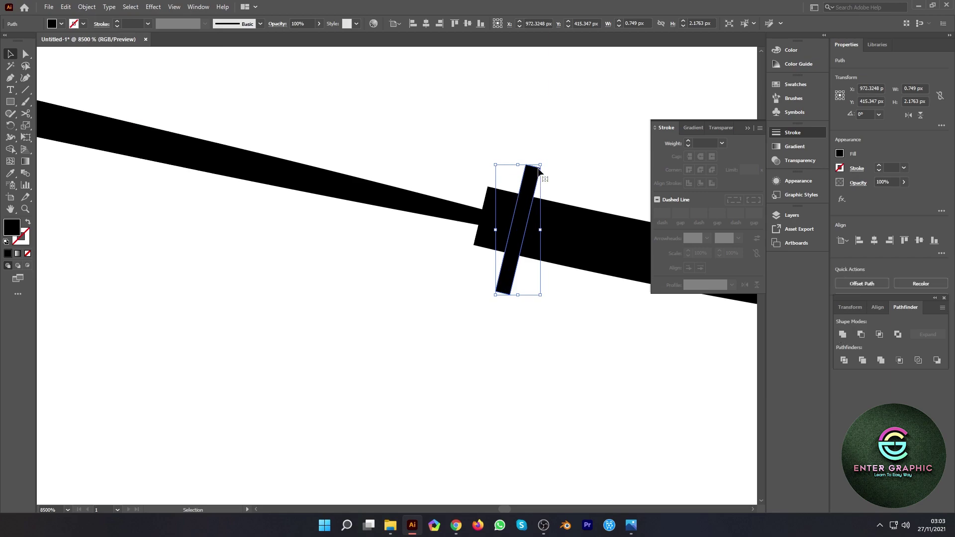
Duplicate the band along the line to make three slanted bands.
left_click_drag(528, 200, 578, 206)
left_click(565, 212)
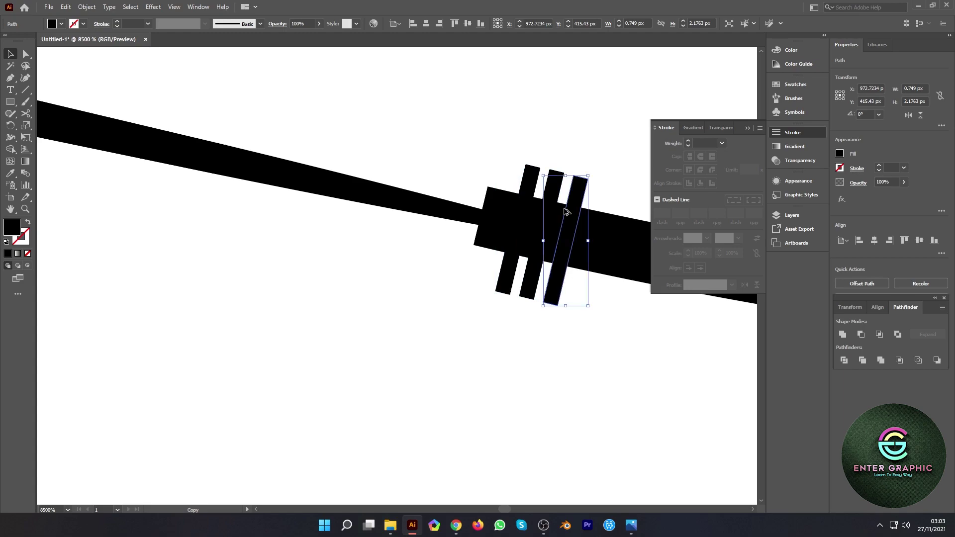
left_click(28, 53)
left_click_drag(592, 191, 583, 311)
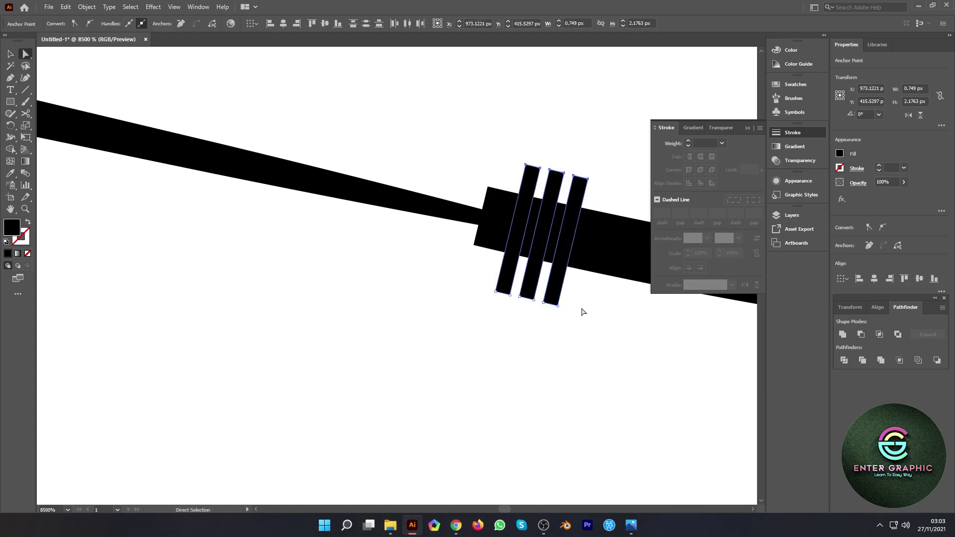
left_click_drag(473, 296, 491, 287)
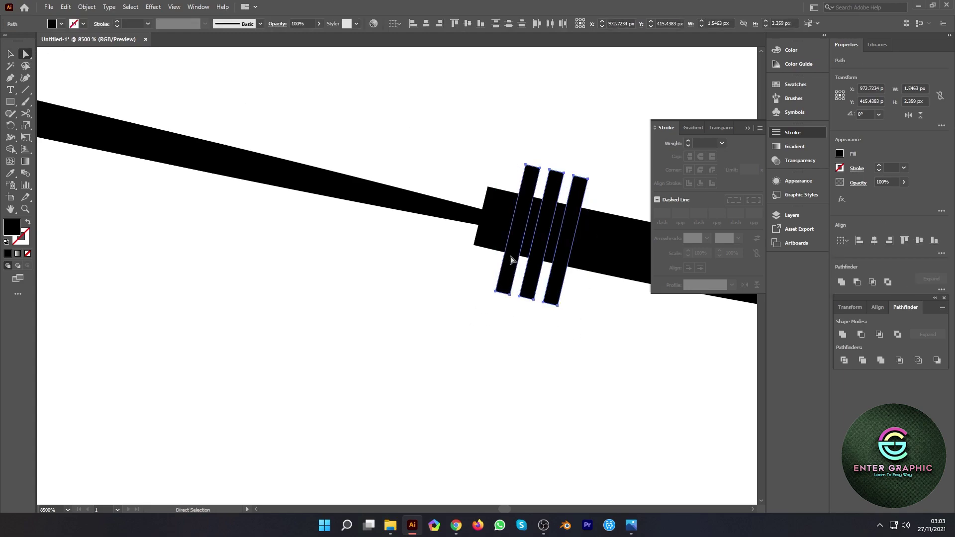
scroll(385, 207, "down", 5)
scroll(387, 210, "down", 3)
left_click(388, 212)
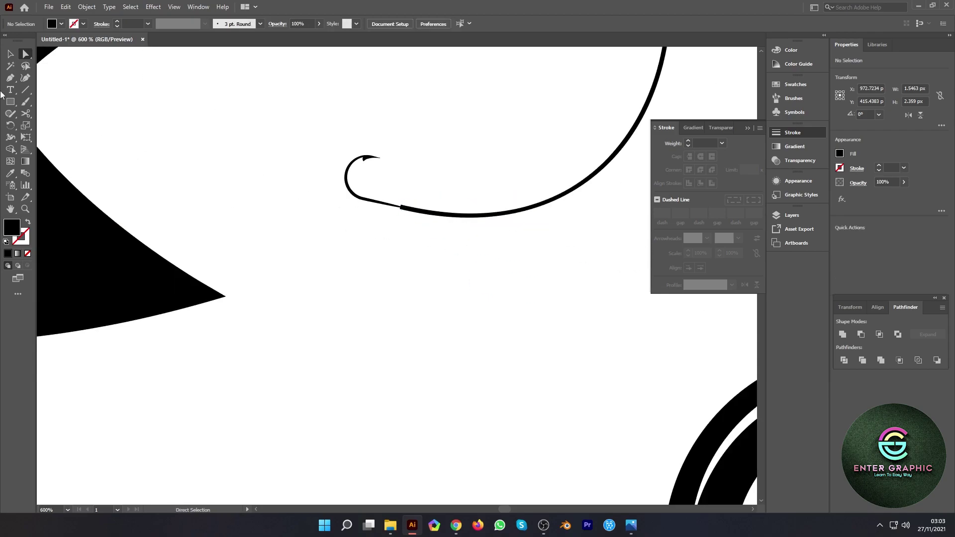
Enlarge the hook to about 21 px wide and move it up-left onto the line.
left_click(11, 54)
scroll(351, 260, "down", 4)
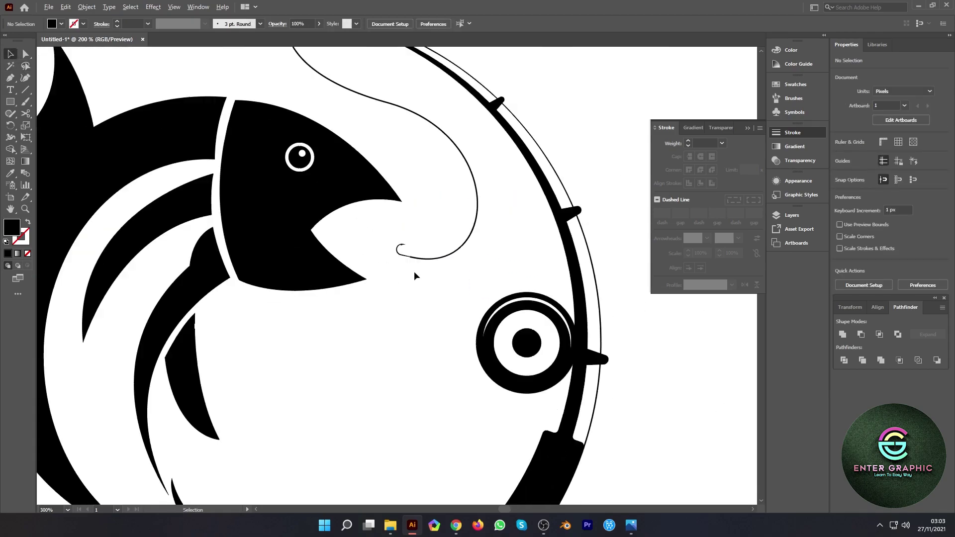
scroll(407, 267, "down", 1)
scroll(392, 254, "up", 3)
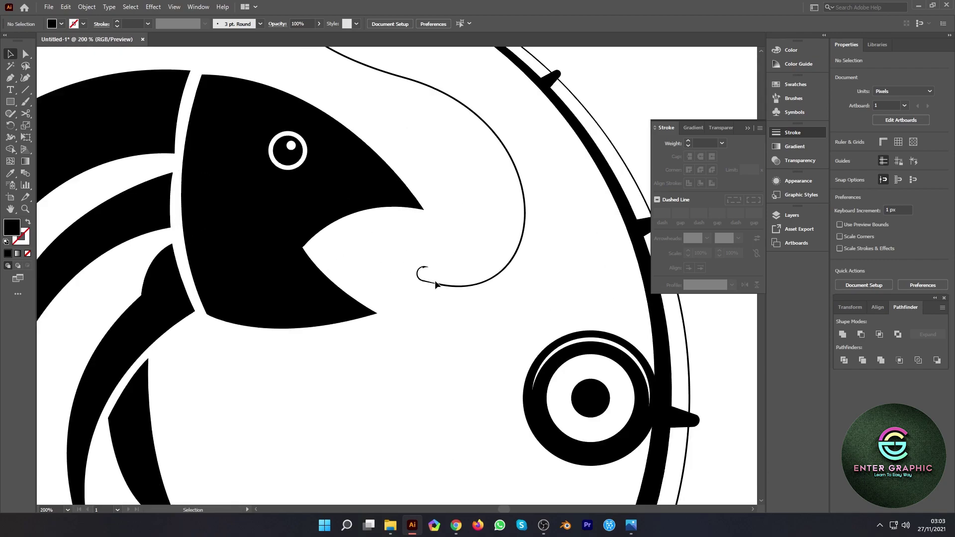
scroll(397, 261, "up", 3)
left_click(414, 296)
left_click_drag(449, 293, 455, 299)
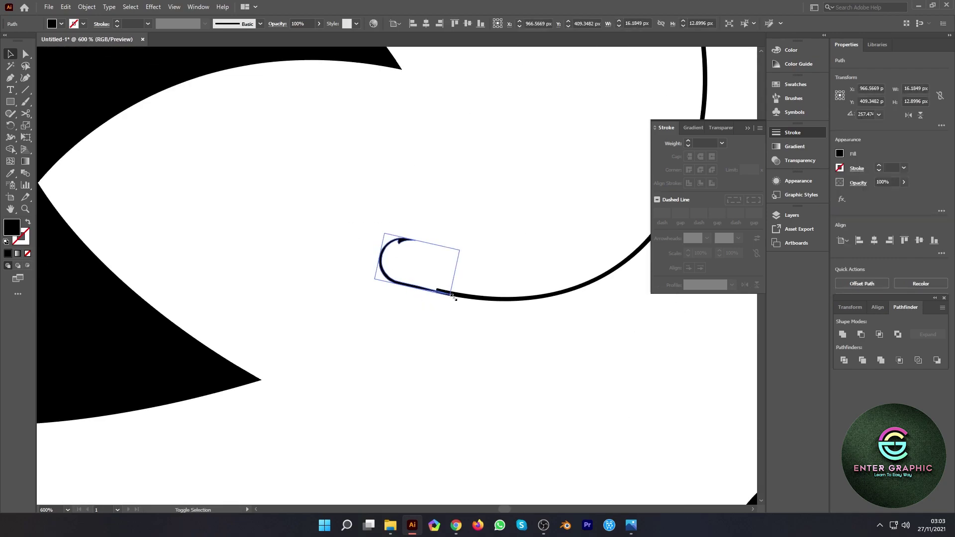
scroll(454, 296, "up", 1)
scroll(451, 296, "up", 3)
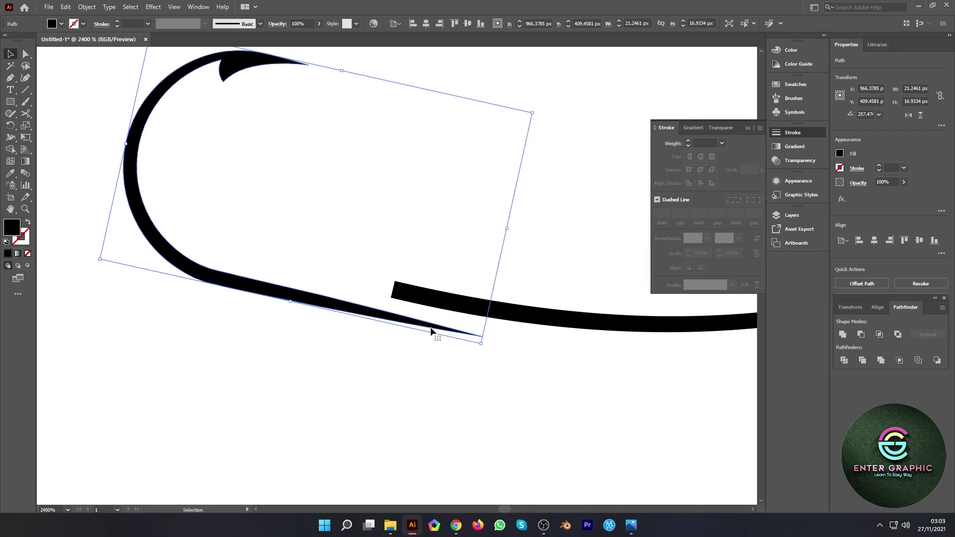
left_click_drag(430, 331, 412, 309)
scroll(462, 378, "down", 4)
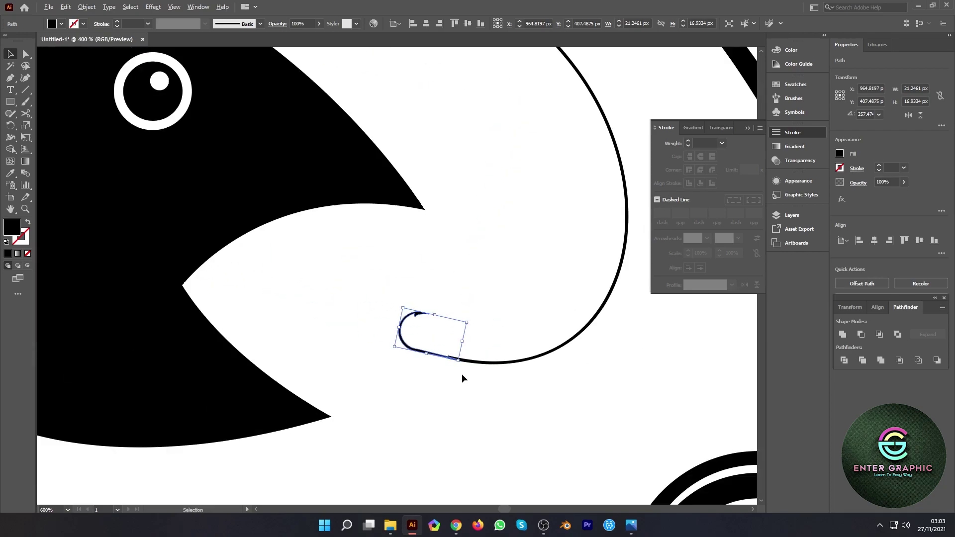
left_click(450, 382)
Fit the artboard in the window and pan to view the whole fishing logo.
key("ctrl+0")
left_click_drag(451, 420, 417, 255)
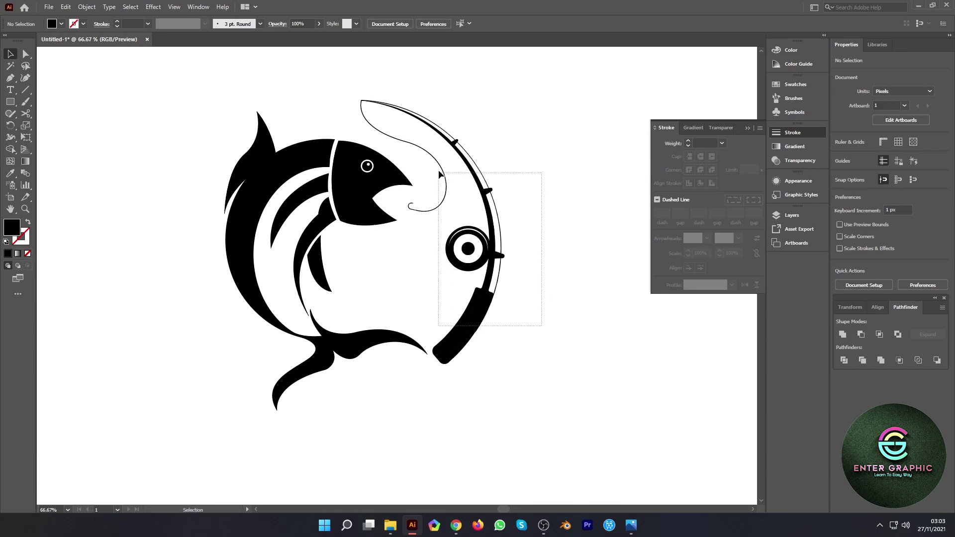
left_click(492, 199)
Type 'Fishing Logo' below the fish and enlarge it to about 148.79 pt.
left_click(587, 360)
scroll(578, 354, "down", 4)
left_click_drag(575, 400, 472, 324)
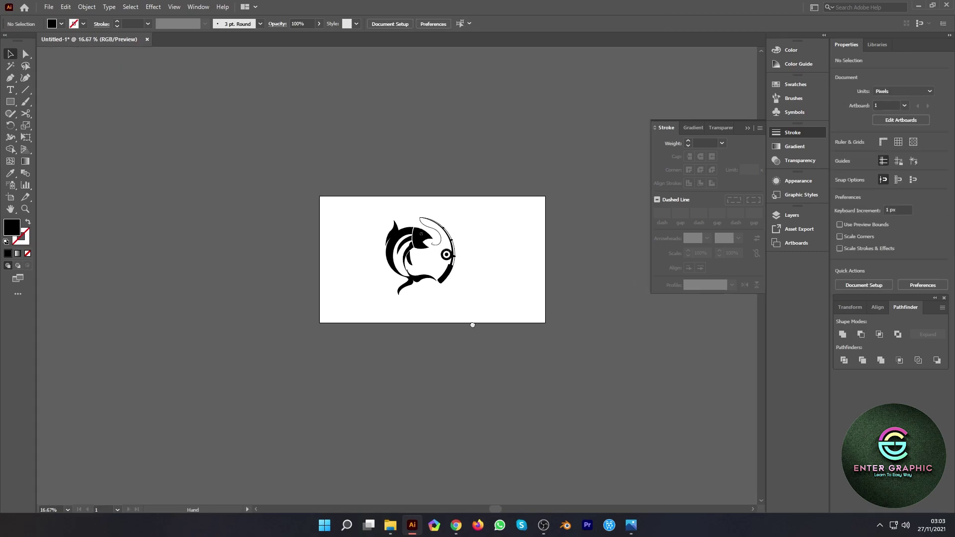
scroll(446, 248, "up", 2)
key("ctrl+plus")
key("t")
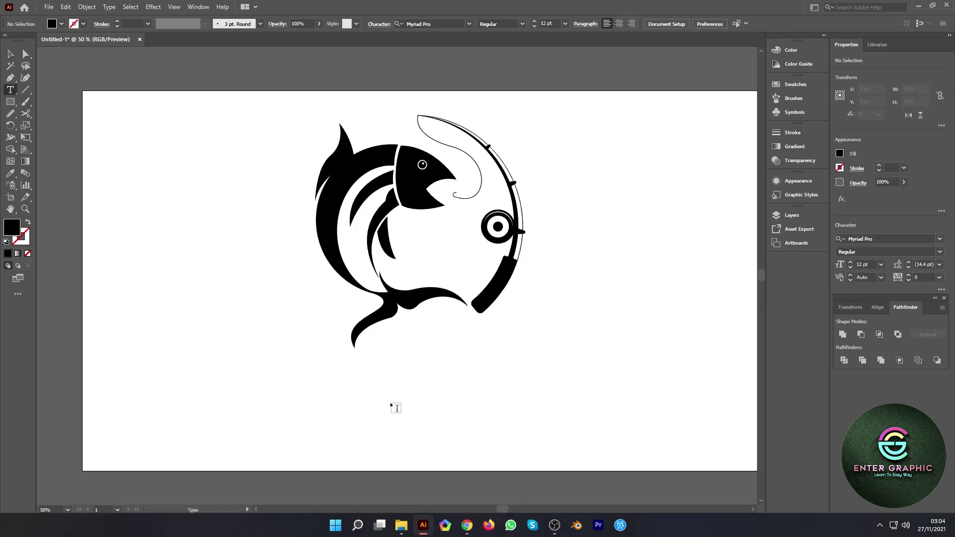
left_click(390, 402)
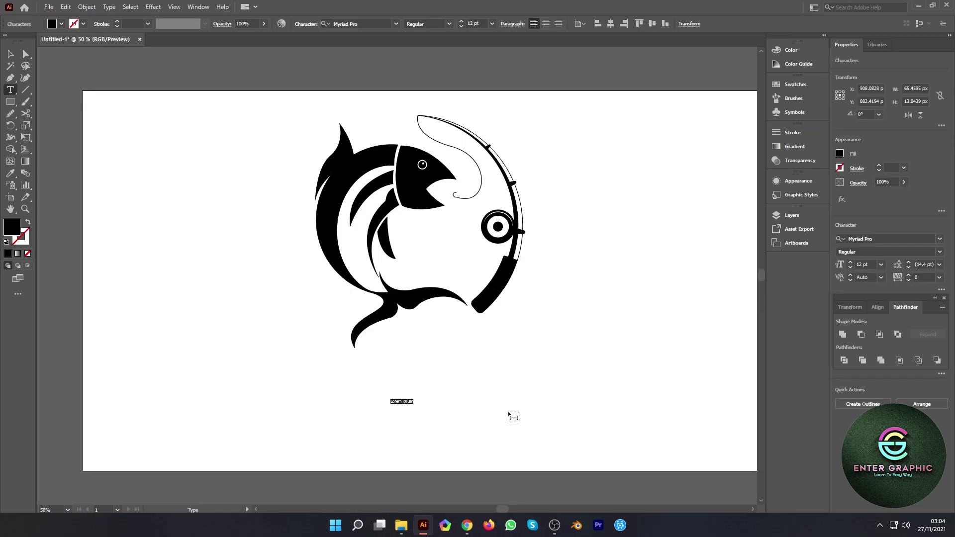
type("F")
type("ishing")
type(" Logo")
left_click(10, 55)
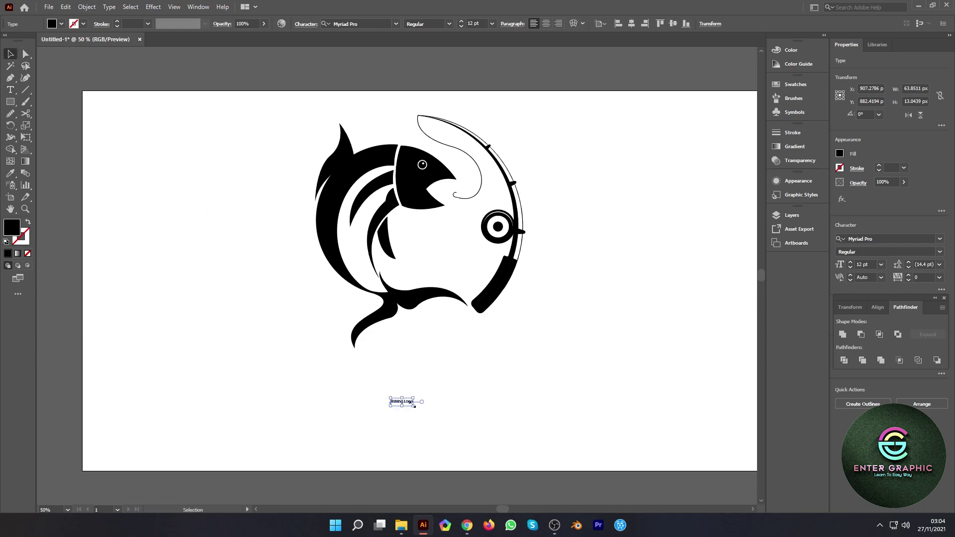
left_click_drag(412, 405, 461, 420)
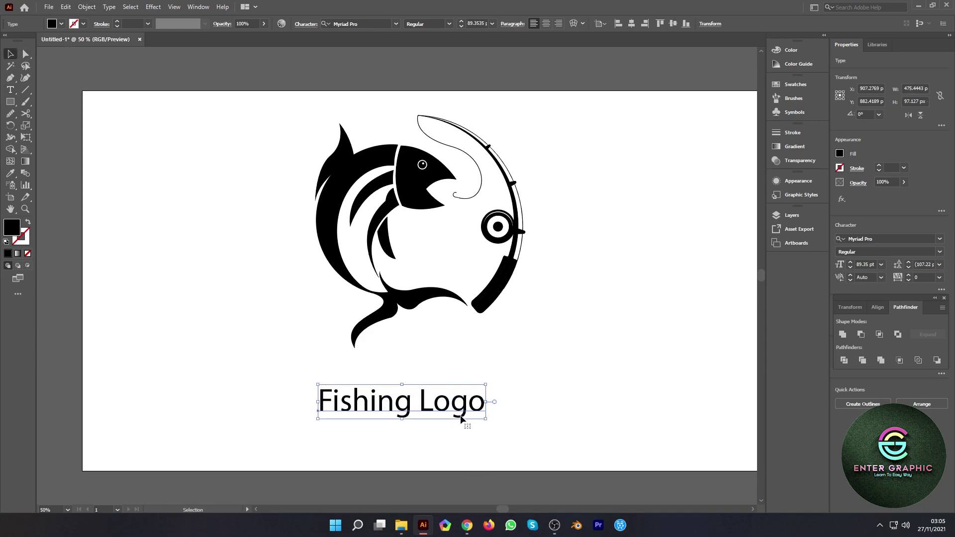
mouse_move(484, 420)
left_mouse_down()
mouse_move(530, 434)
mouse_move(522, 387)
mouse_move(535, 375)
left_mouse_up()
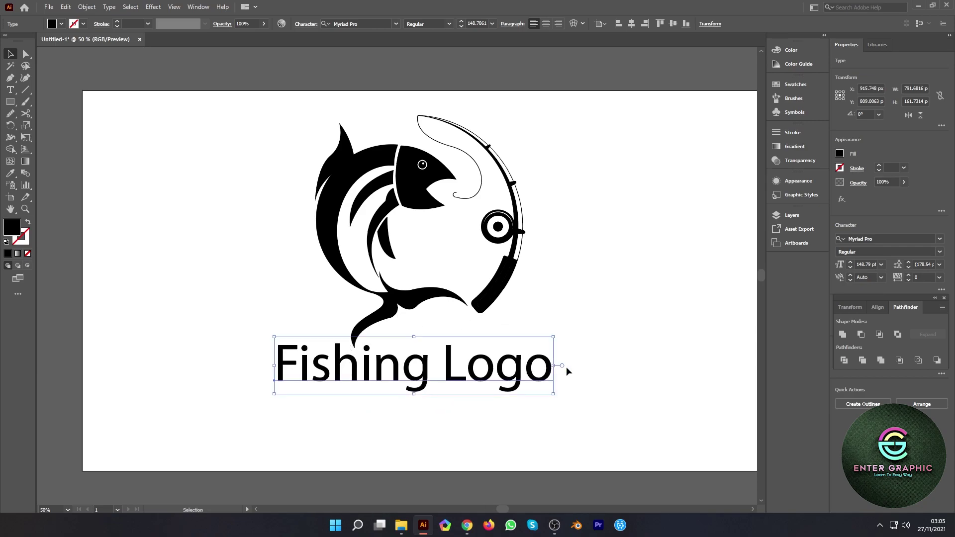
Change the title font to Didonesque Script W03 Black and nudge it slightly left.
left_click(889, 242)
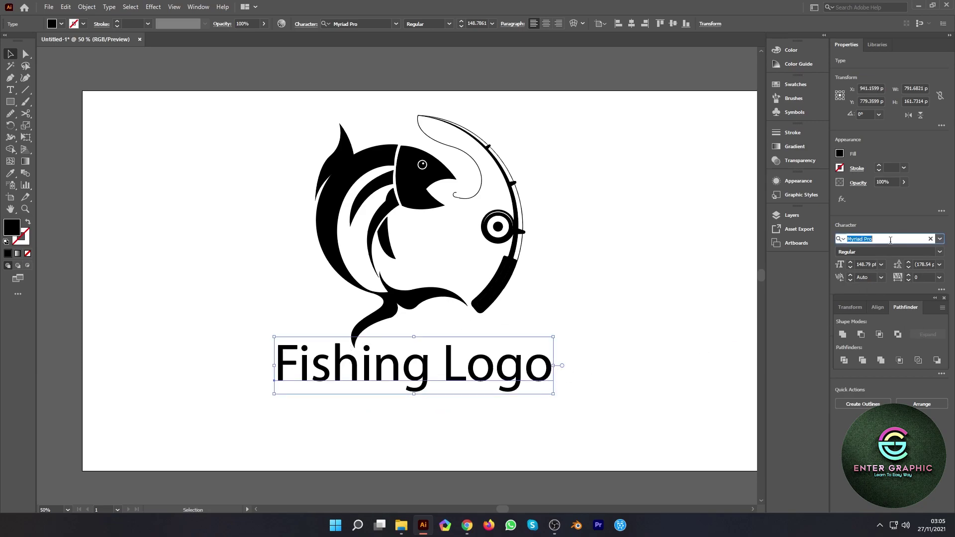
left_click(939, 240)
key("Down")
key("Down")
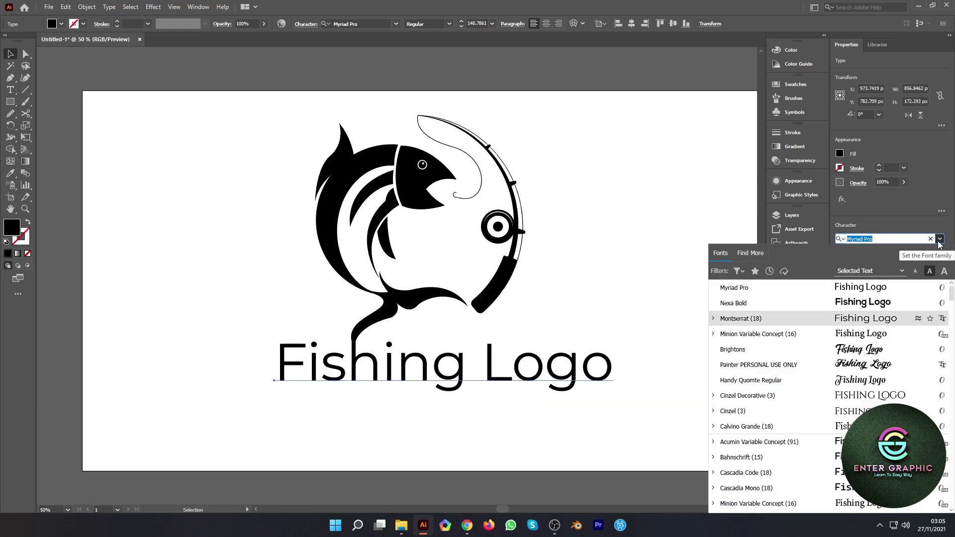
key("Up")
key("Down")
key("Down")
key("Down")
key("Down")
key("Down")
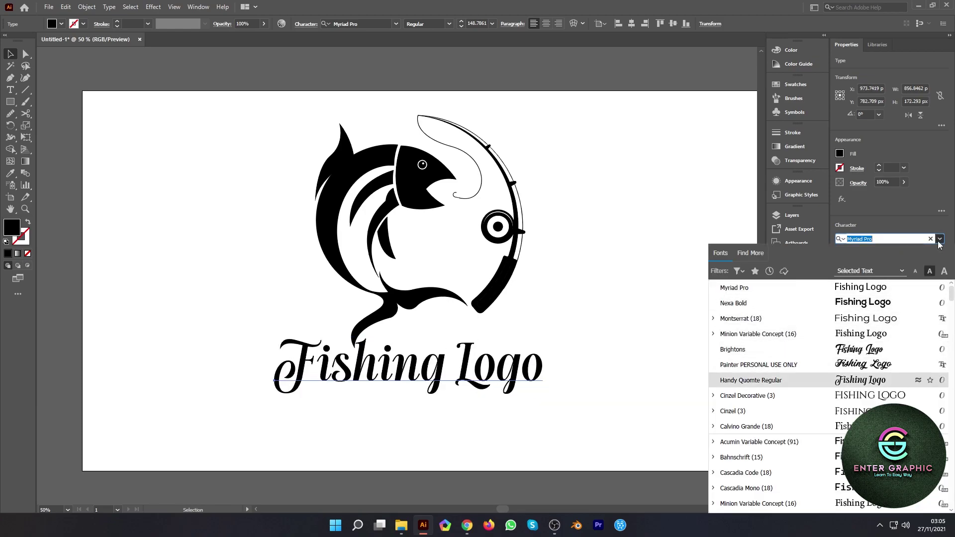
key("Down")
key("Down")
key("Down")
key("Down")
key("Down")
key("Down")
key("Down")
key("Down")
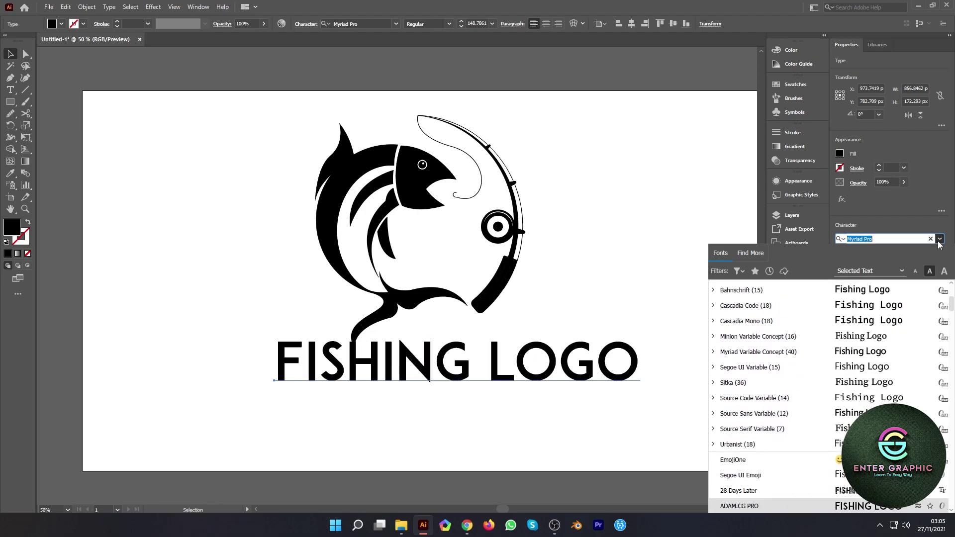
key("Down")
key("Down")
key("Down")
key("Down")
key("Down")
key("Down")
key("Down")
key("Down")
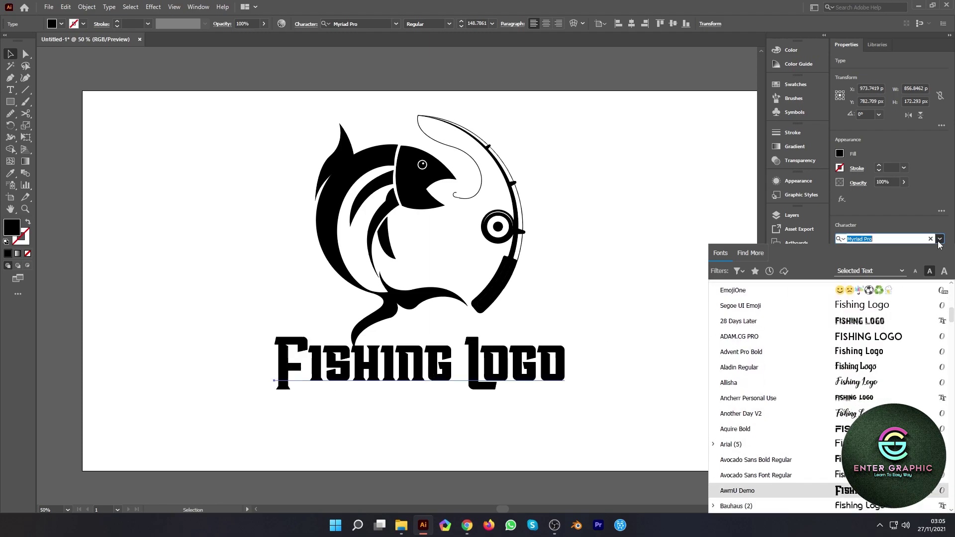
key("Down")
key("Down")
key("Down")
key("Down")
key("Down")
key("Down")
key("Down")
key("Down")
key("Down")
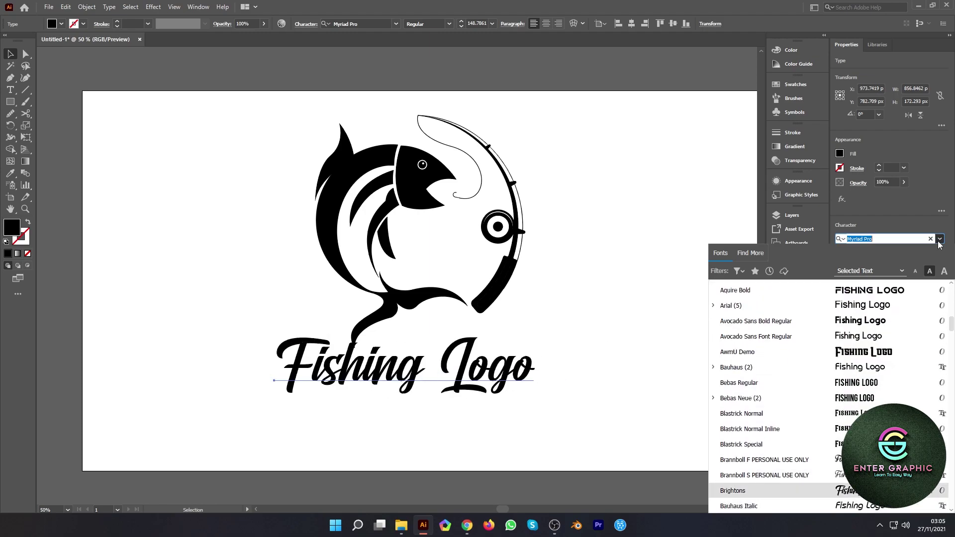
key("Down")
key("Down")
key("Down")
key("Down")
key("Down")
key("Down")
key("Down")
key("Down")
key("Down")
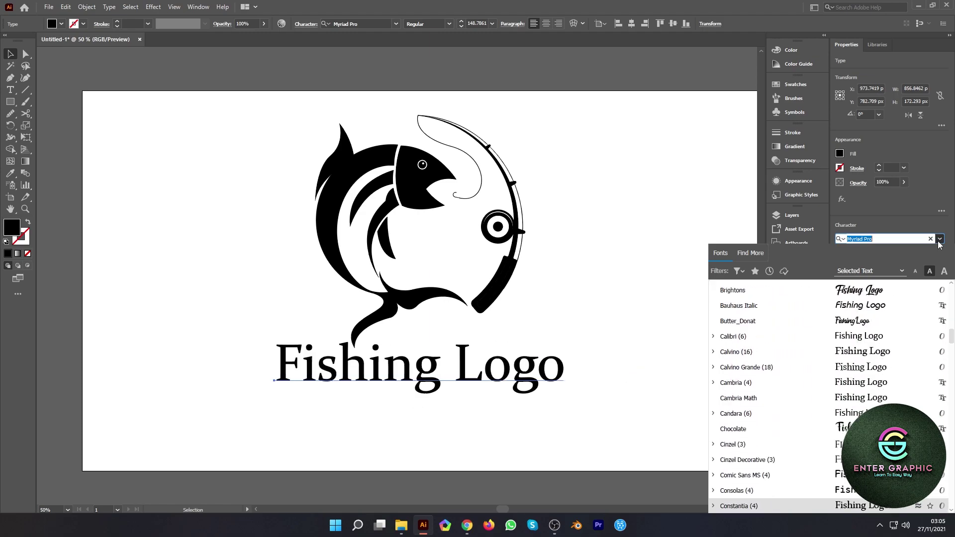
key("Down")
key("Down")
key("Down")
key("Return")
key("Down")
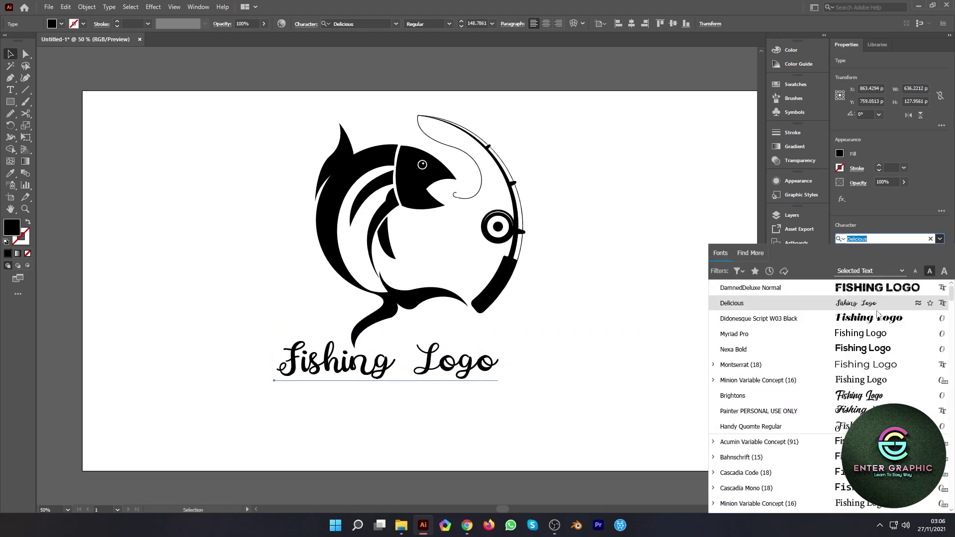
key("Return")
left_click_drag(566, 376, 530, 390)
left_click(567, 405)
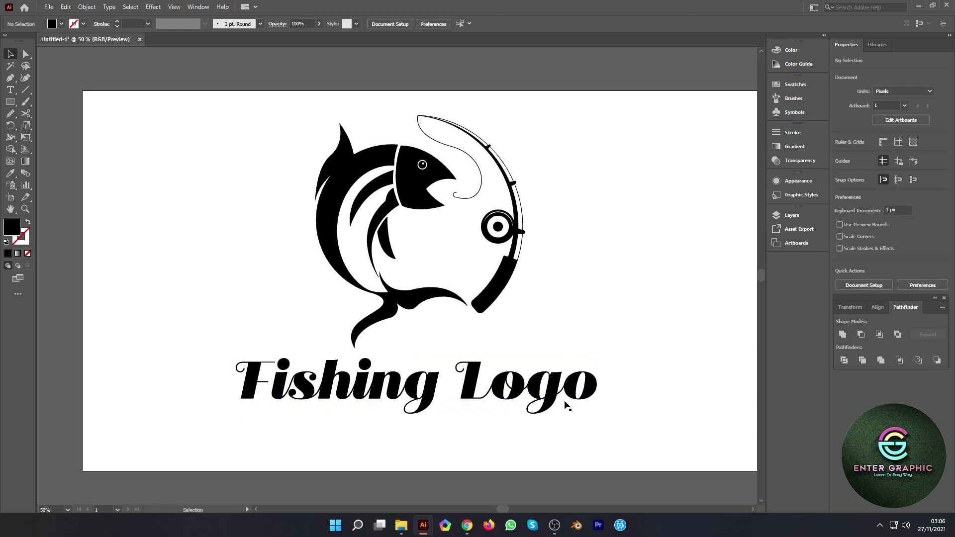
Remove 'Logo' from the title and place it as separate text under 'Fishing'.
double_click(537, 383)
key("Delete")
left_click_drag(338, 383, 492, 348)
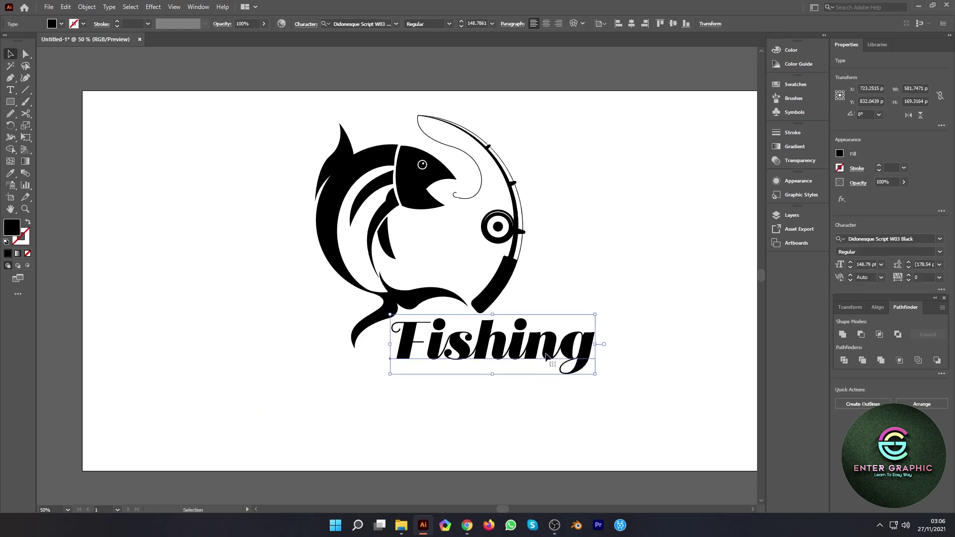
left_click(476, 419)
type("Logo")
key("Escape")
left_click_drag(398, 383, 377, 382)
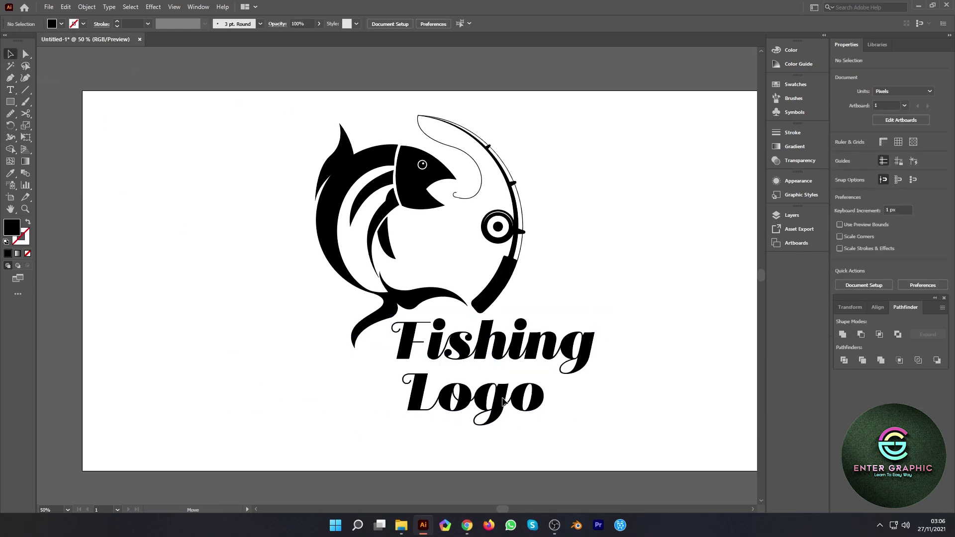
Set the Logo text to Nexa Bold in All Caps and shrink it.
left_click(912, 239)
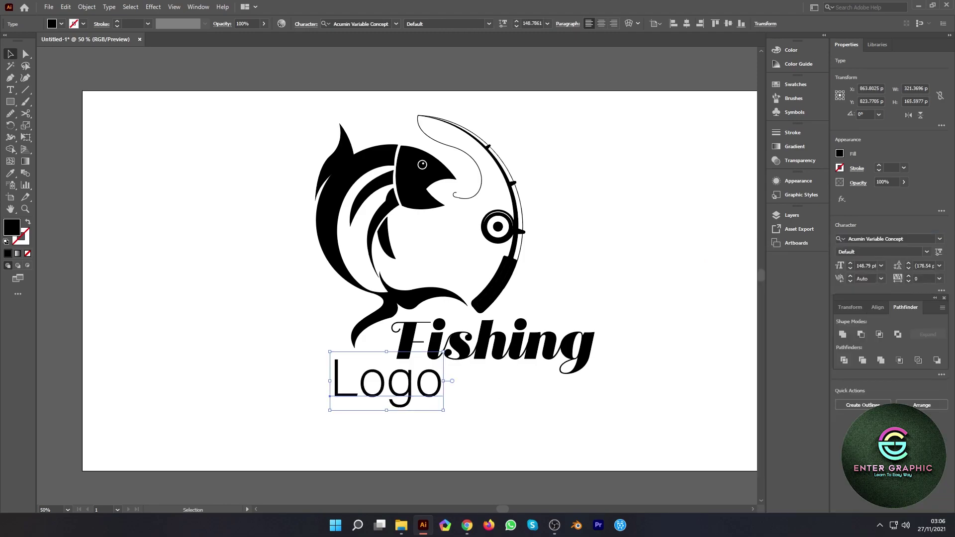
type("nexa")
left_click(795, 279)
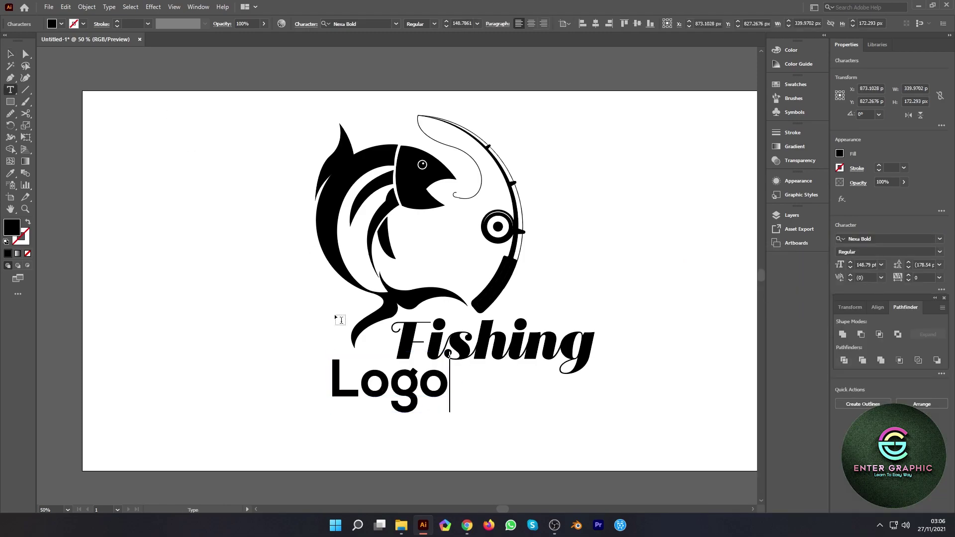
left_click(109, 6)
left_click(295, 173)
left_click_drag(480, 412, 496, 383)
Centre LOGO horizontally under Fishing.
left_click(497, 343, "shift")
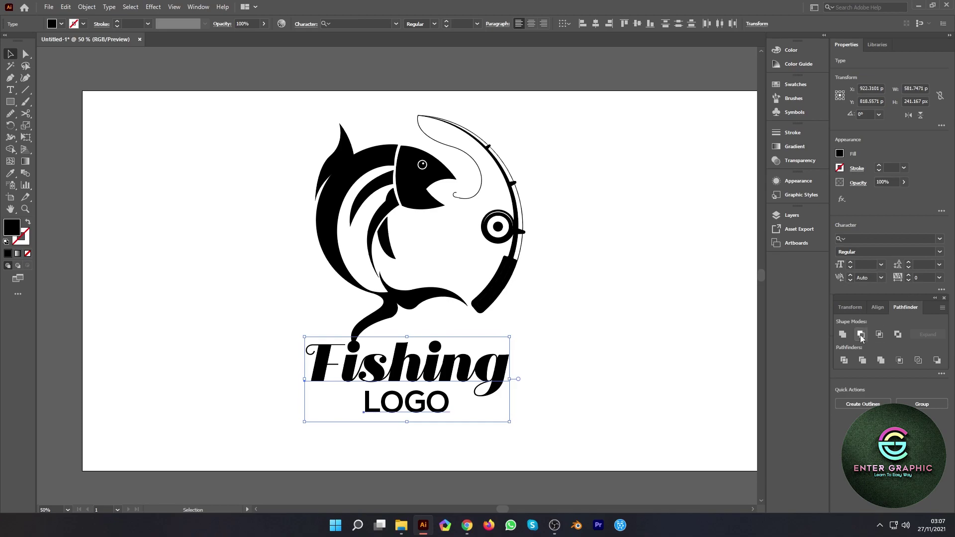
left_click(880, 307)
left_click(861, 334)
left_click(545, 357)
Type a capital R and move it beside 'Fishing'.
left_click(9, 90)
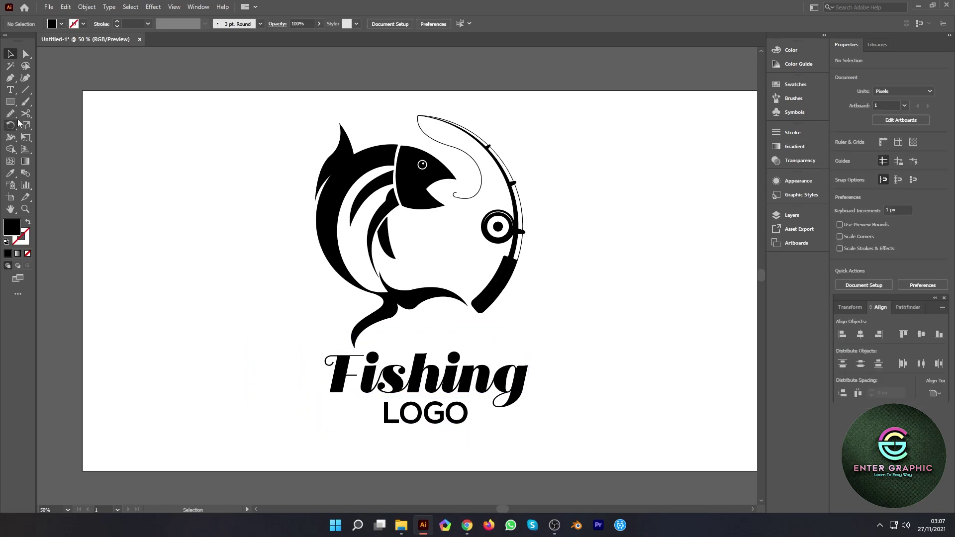
left_click(179, 199)
type("r")
key("BackSpace")
type("R")
left_click(9, 54)
left_click_drag(189, 202, 560, 378)
key("ctrl+plus")
key("ctrl+plus")
key("ctrl+plus")
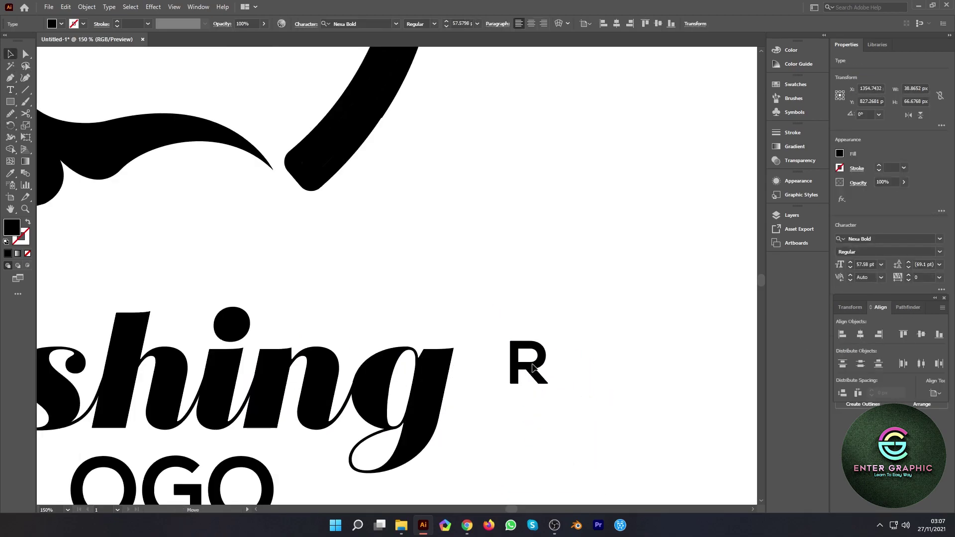
Draw an outlined circle around the R.
left_click(441, 312)
key("l")
left_click_drag(478, 320, 542, 382)
key("shift+x")
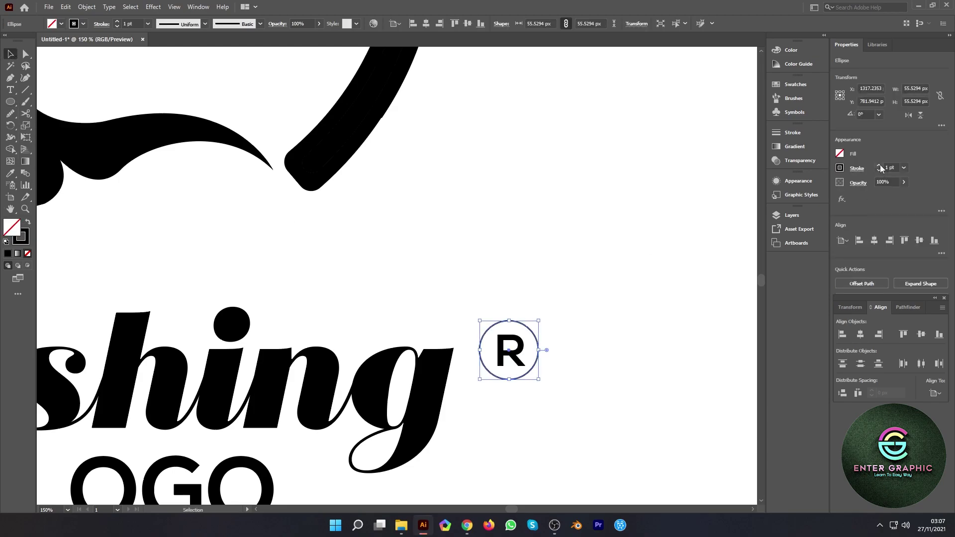
key("ctrl+0")
left_click_drag(647, 403, 620, 388)
Group the R with its circle, then select the Fishing and LOGO text.
left_click_drag(622, 422, 572, 343)
left_click(87, 7)
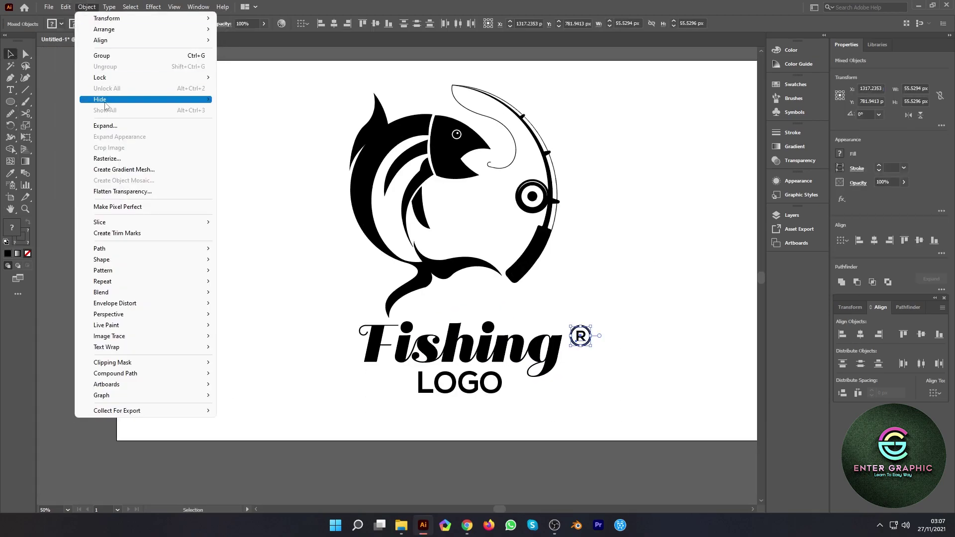
left_click(100, 53)
left_click(403, 331)
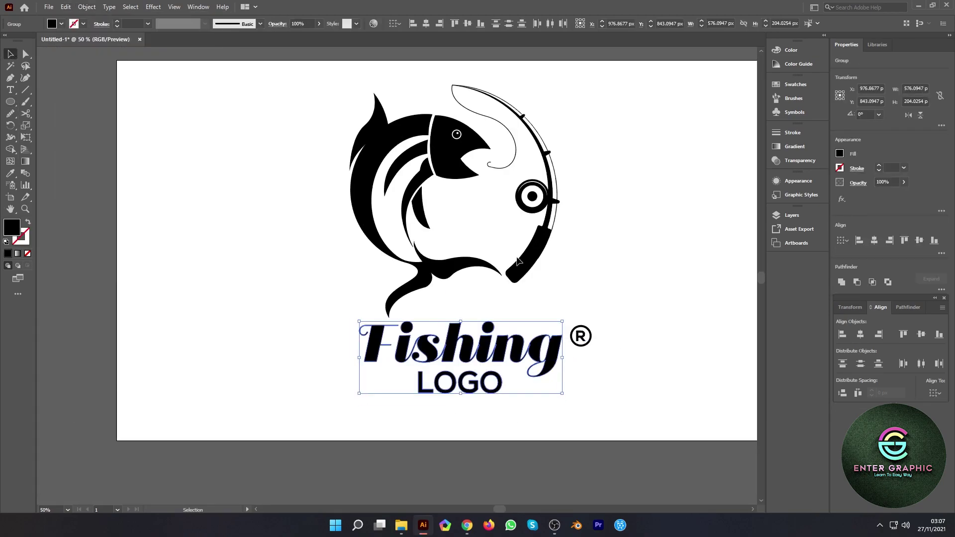
left_click(579, 336, "shift")
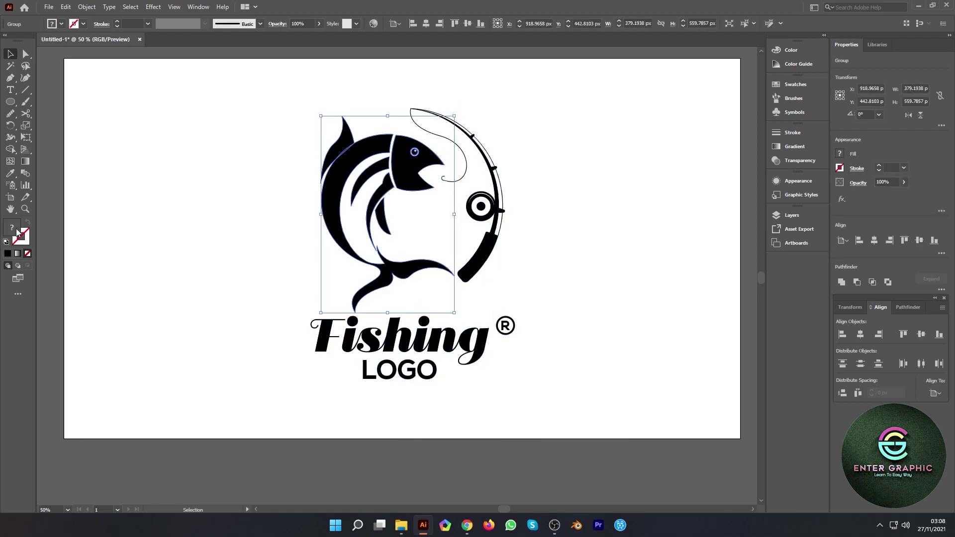
Fill the fish with teal and the rod with brown.
left_click_drag(704, 395, 704, 381)
left_click(660, 348)
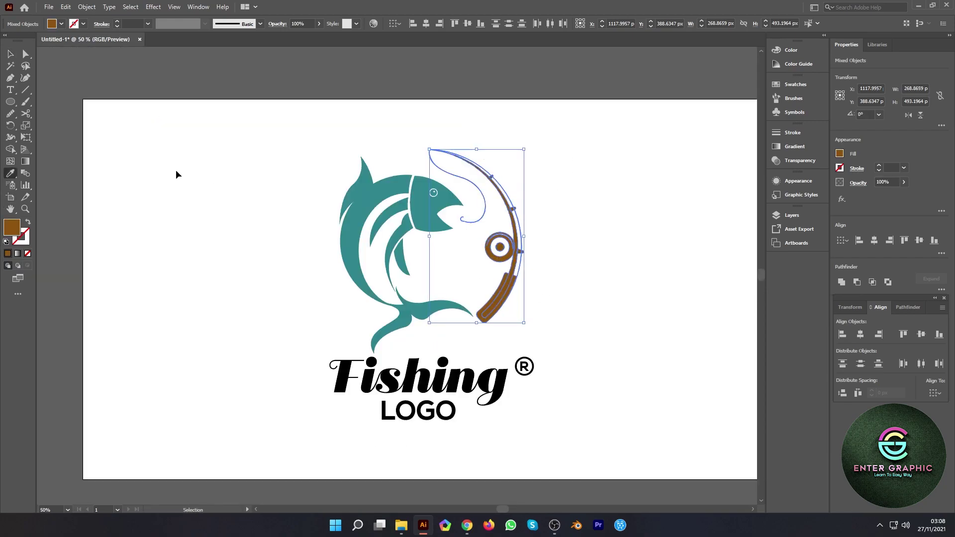
left_click(542, 365)
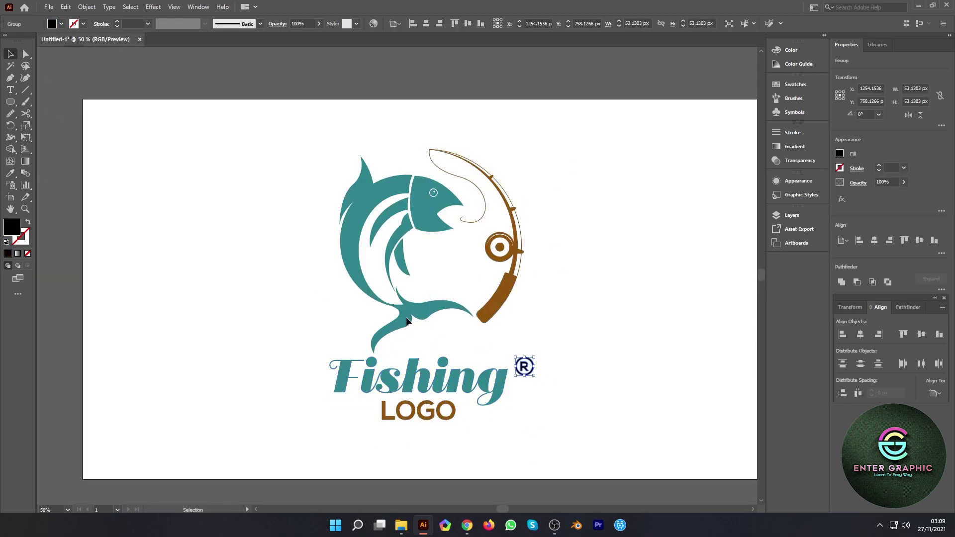
Shrink the ® mark to about half size and pick up its colour with the Eyedropper.
key("ctrl+plus")
key("ctrl+plus")
key("ctrl+plus")
left_click_drag(579, 386, 567, 369)
key("i")
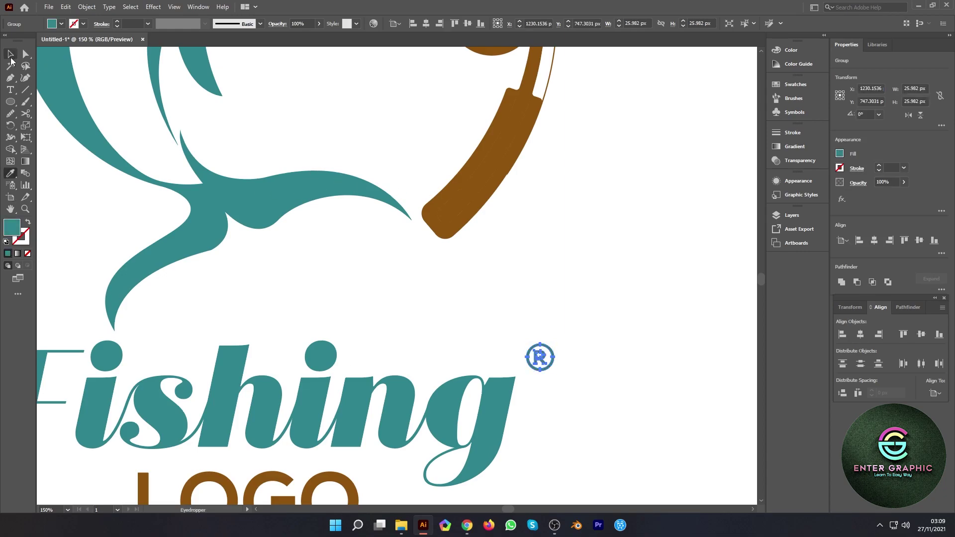
key("ctrl+0")
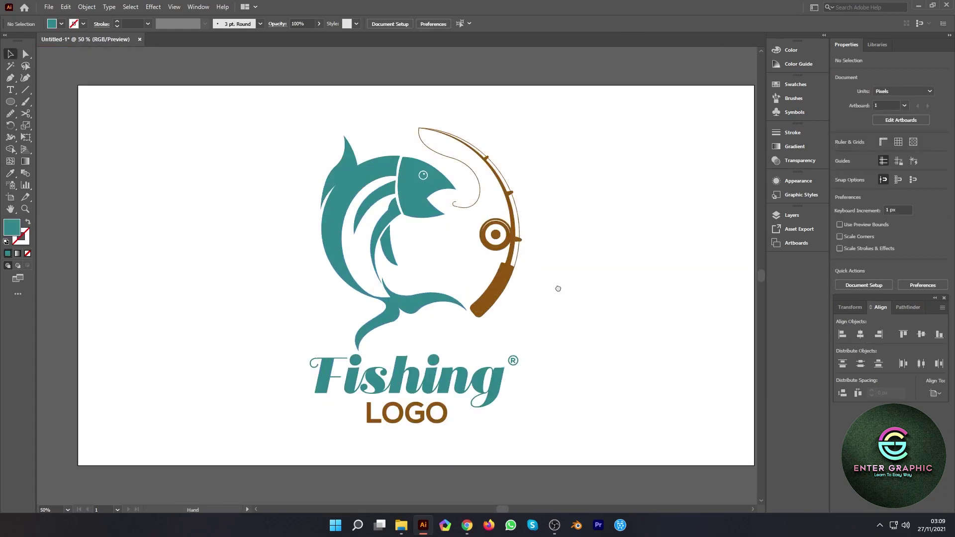